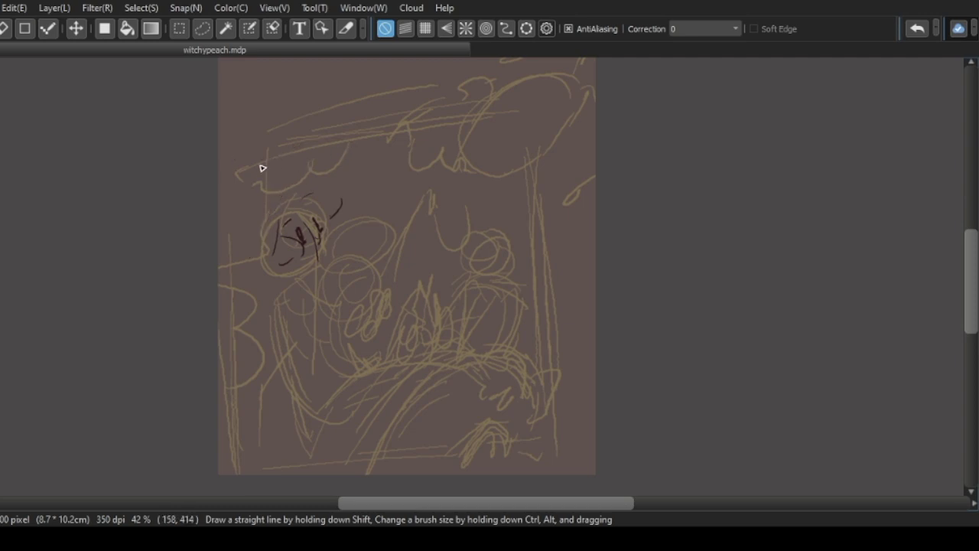
- Sketch the larger figure's curly hair, rounded torso and bent arm in dark lines over the rough yellow sketch
drag(286, 218, 345, 208)
drag(277, 215, 305, 203)
mouse_move(316, 281)
mouse_down()
mouse_move(306, 301)
mouse_move(350, 332)
mouse_move(310, 291)
mouse_move(348, 344)
mouse_move(330, 354)
mouse_move(345, 357)
mouse_up()
key(ctrl+z)
drag(291, 291, 366, 331)
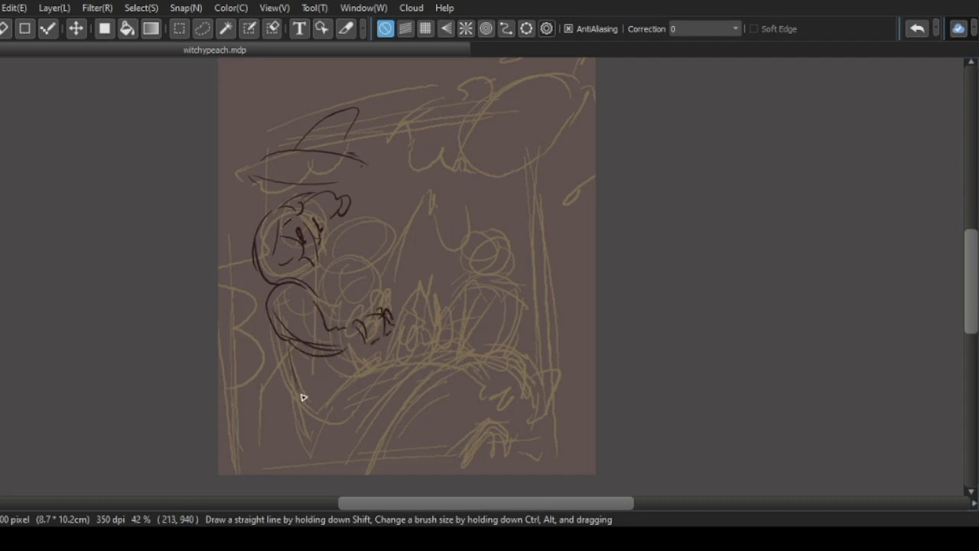
mouse_move(283, 342)
mouse_down()
mouse_move(305, 371)
mouse_move(326, 397)
mouse_up()
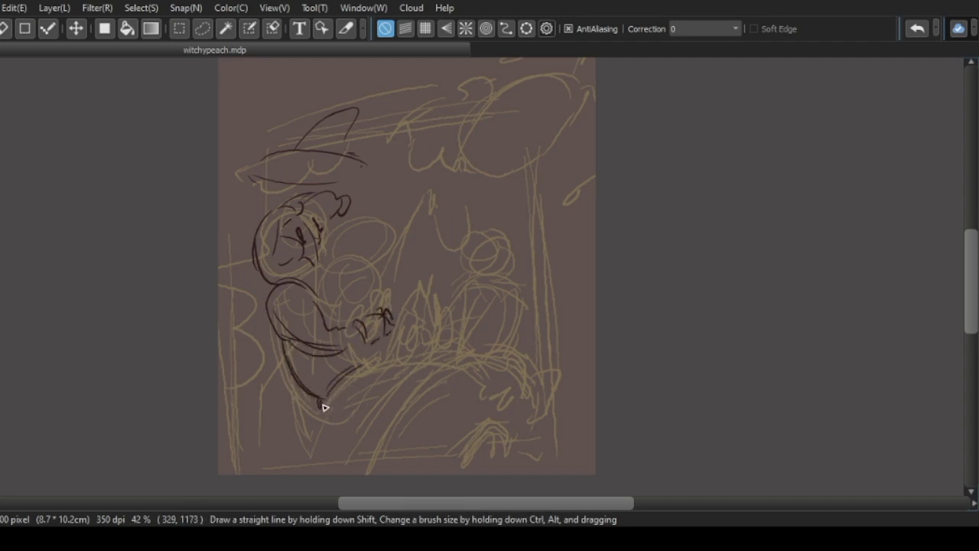
- Transform the dark upper-body sketch, rotating it clockwise and repositioning it so the figure's pose changes
key(l)
mouse_move(415, 277)
mouse_down()
mouse_move(429, 284)
mouse_move(461, 382)
mouse_move(383, 310)
mouse_move(412, 317)
mouse_up()
key(ctrl+t)
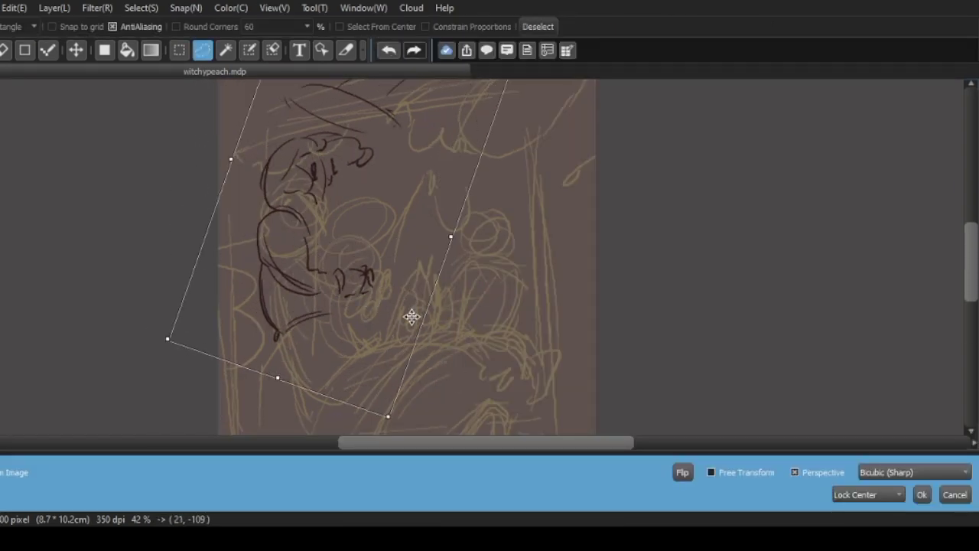
key(Return)
- Sketch the larger figure's legs, one reaching down and the other bent at the knee with a raised foot
key(b)
drag(277, 359, 315, 444)
drag(353, 341, 409, 315)
drag(418, 306, 484, 349)
drag(505, 311, 467, 353)
mouse_move(343, 461)
mouse_down()
mouse_move(324, 381)
mouse_move(417, 329)
mouse_move(467, 352)
mouse_up()
- Reinforce the outlines of the bent leg, the lower leg and the figure's back with additional strokes
drag(337, 327, 417, 303)
drag(417, 303, 470, 341)
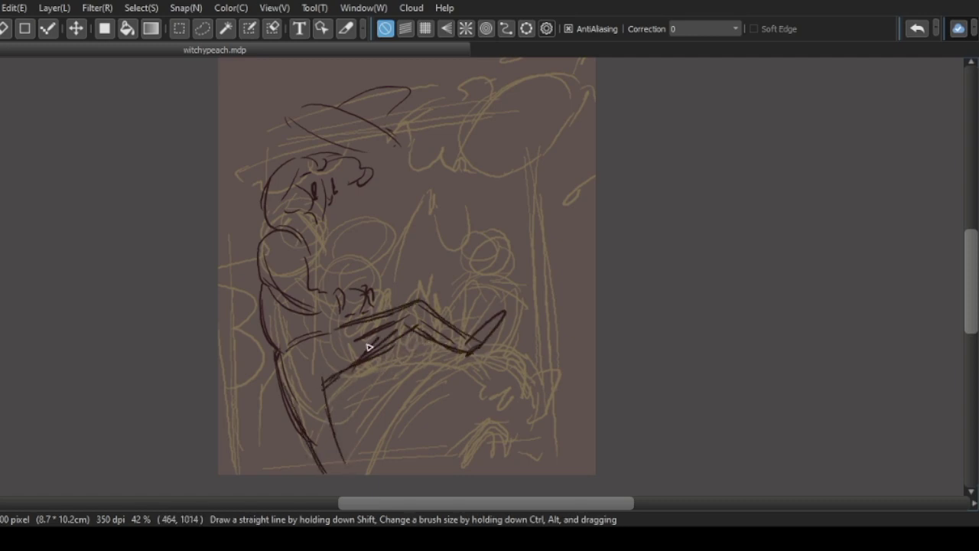
drag(397, 333, 475, 356)
drag(417, 306, 471, 358)
drag(325, 382, 350, 471)
drag(268, 294, 272, 340)
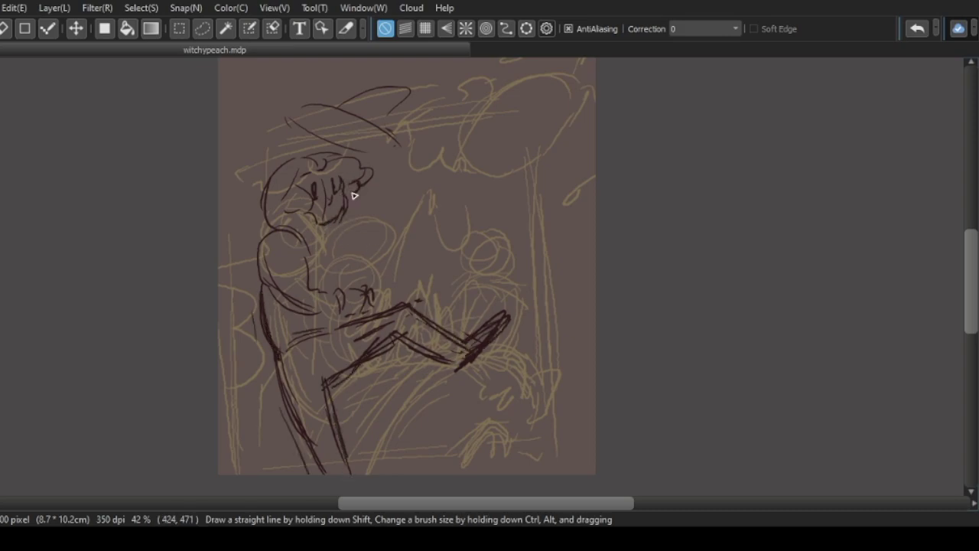
- Add curls around the figure's face and details on the hat, and rough in the rounded creature on its lap
drag(353, 198, 352, 228)
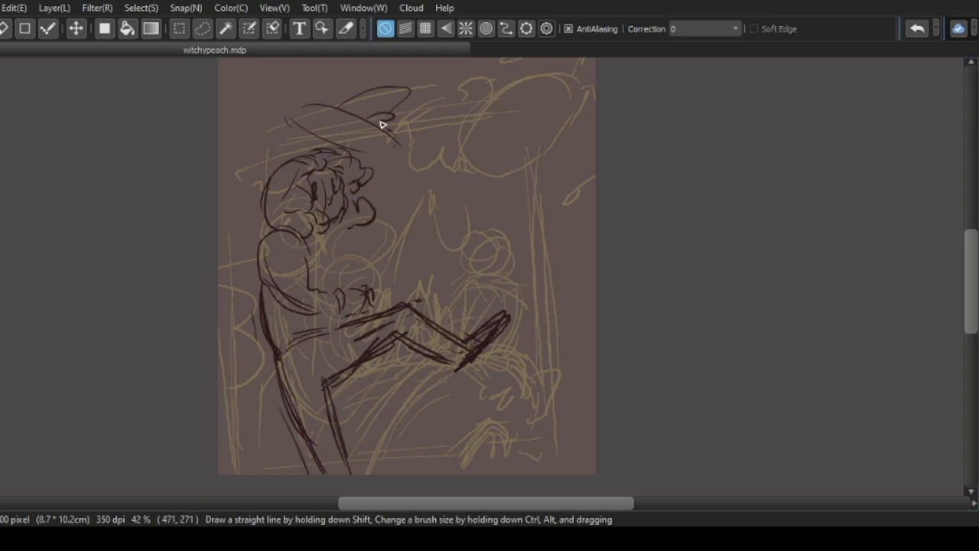
drag(349, 140, 370, 132)
drag(314, 269, 383, 277)
drag(386, 275, 417, 297)
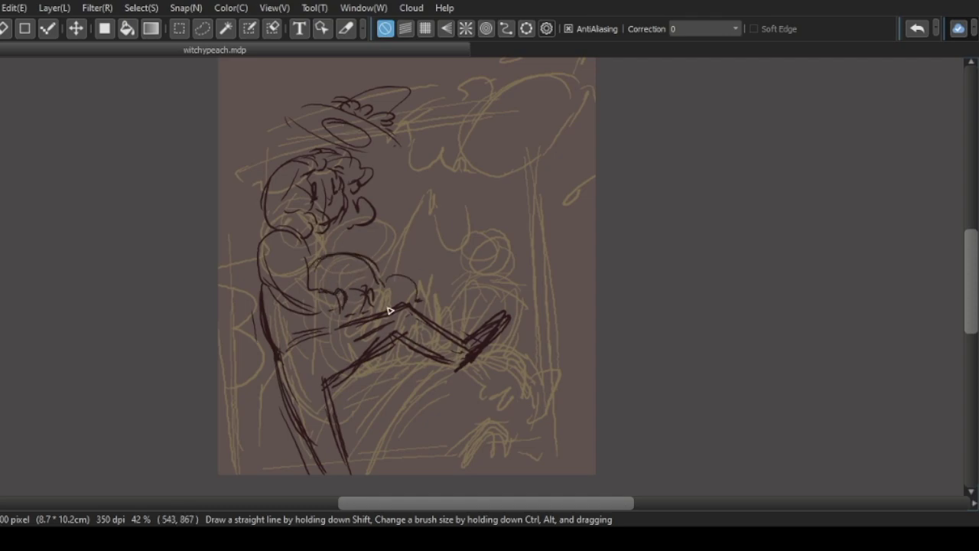
- Sketch the lap creature's head and body details with a long curved line sweeping up toward the canvas's upper right
drag(360, 240, 315, 269)
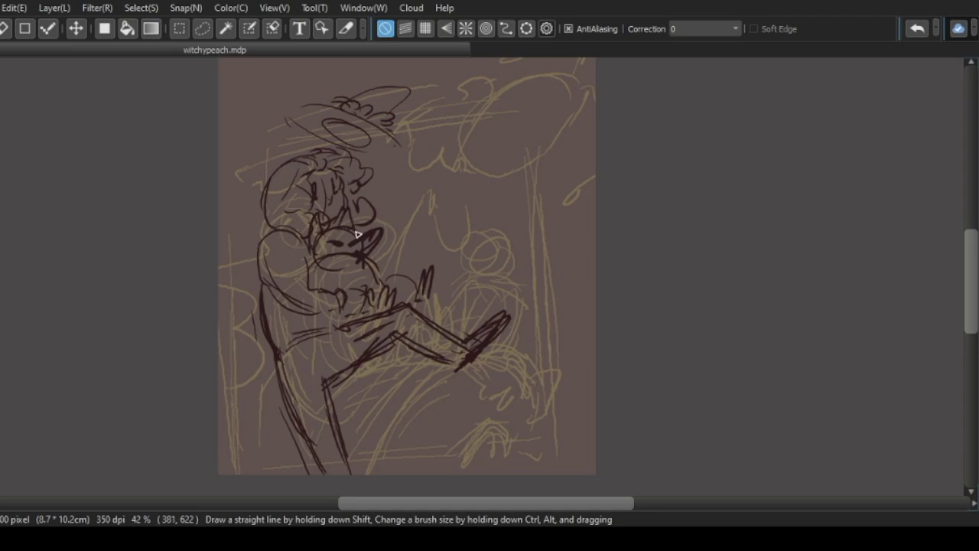
drag(343, 285, 476, 158)
drag(375, 294, 333, 318)
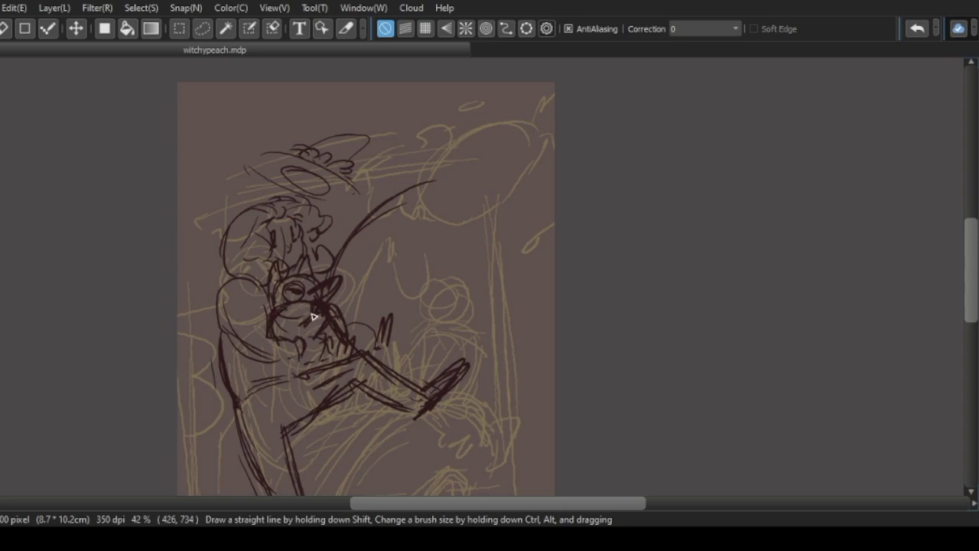
- Sketch a large round creature at the canvas's upper right, with a round mouth, facial markings and fin-like strokes
drag(433, 181, 427, 158)
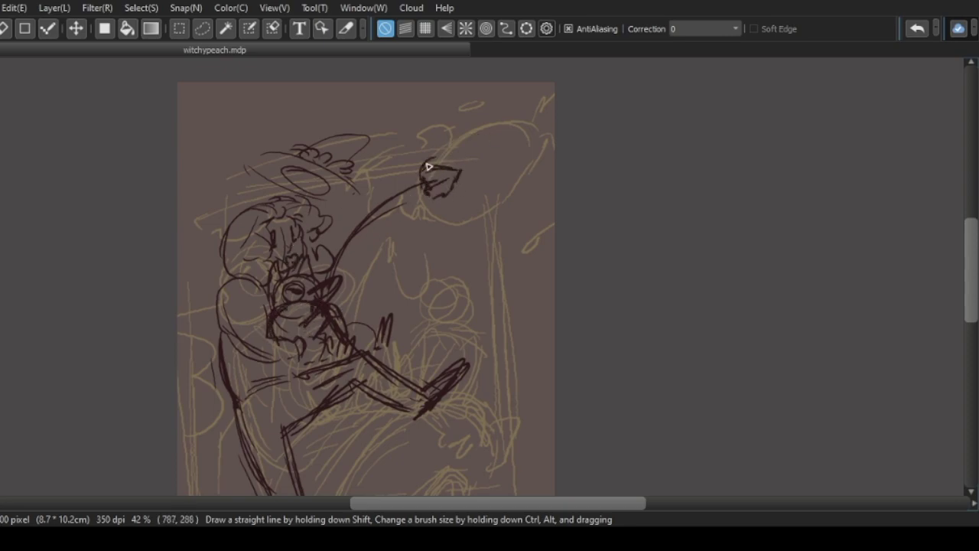
mouse_move(427, 162)
mouse_down()
mouse_move(540, 122)
mouse_move(541, 198)
mouse_move(549, 133)
mouse_up()
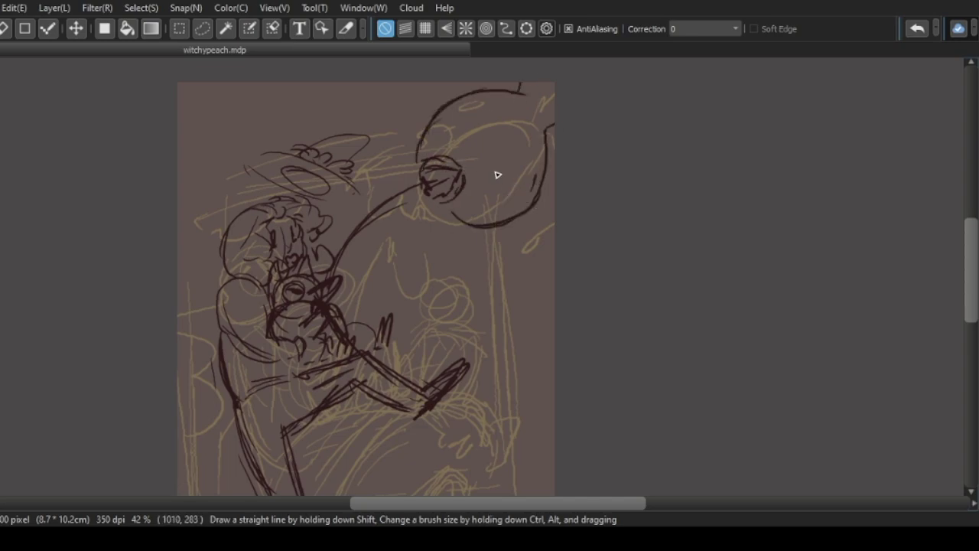
drag(497, 175, 511, 144)
drag(427, 180, 459, 191)
drag(470, 115, 499, 142)
mouse_move(545, 93)
mouse_down()
mouse_move(531, 105)
mouse_move(552, 82)
mouse_up()
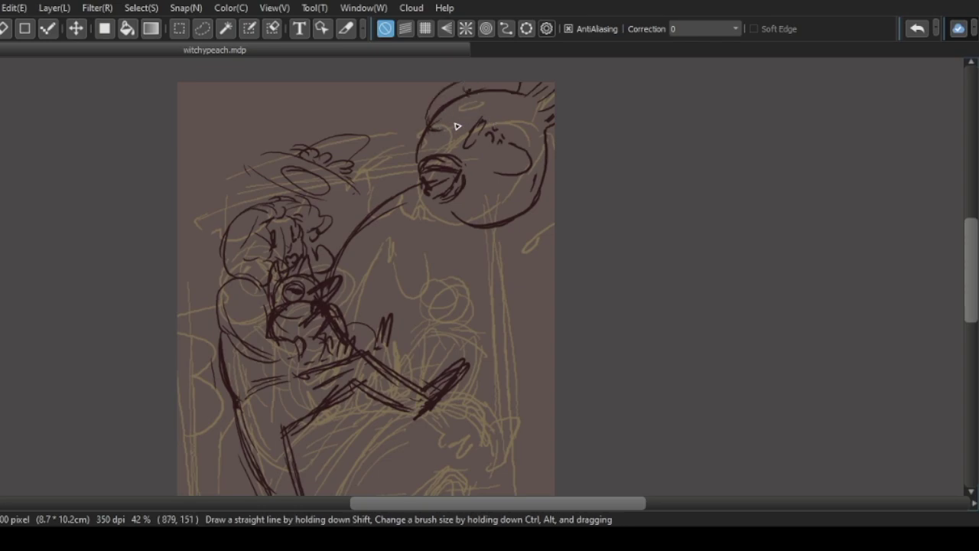
- Sketch long curved, root-like lines across the lower part and lower-right corner of the artwork, erasing stray marks at their upper end
scroll(469, 284, down, 3)
mouse_move(469, 284)
mouse_down()
mouse_move(500, 271)
mouse_move(528, 357)
mouse_move(520, 382)
mouse_move(456, 384)
mouse_up()
drag(447, 318, 436, 356)
drag(414, 317, 466, 323)
drag(490, 290, 528, 377)
drag(382, 289, 298, 382)
drag(450, 280, 528, 322)
key(ctrl+minus)
key(e)
drag(445, 312, 465, 305)
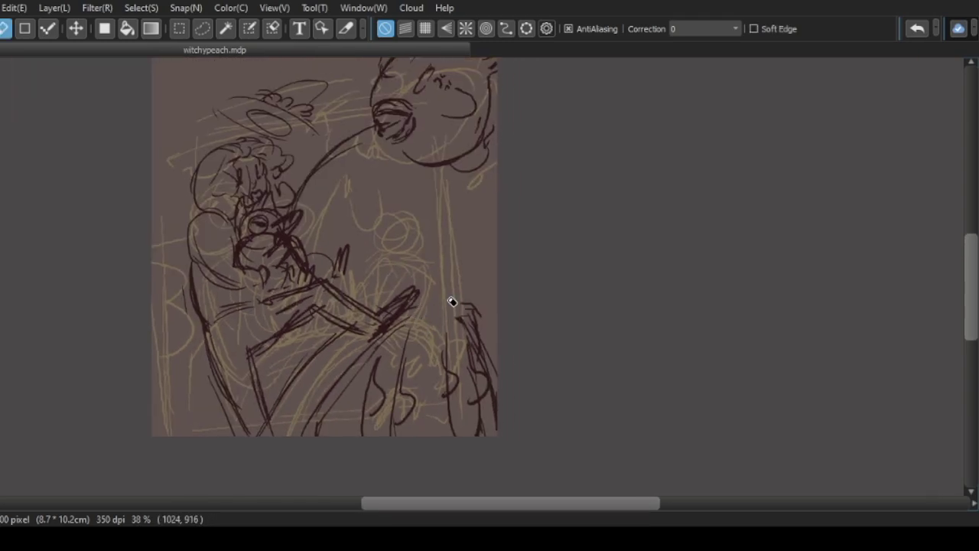
- Sketch the second figure's round head with simple facial features above the raised foot
key(b)
scroll(407, 251, up, 3)
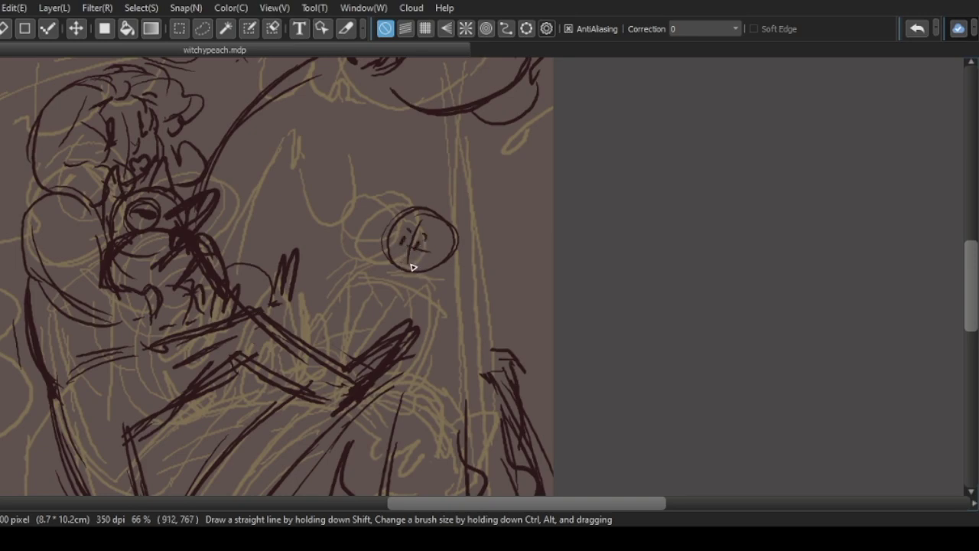
mouse_move(385, 252)
mouse_down()
mouse_move(414, 209)
mouse_move(450, 214)
mouse_move(441, 230)
mouse_move(421, 209)
mouse_up()
- Sketch the second figure's torso, arms and hanging legs so that it sits on the curved form at the lower right
scroll(394, 279, down, 2)
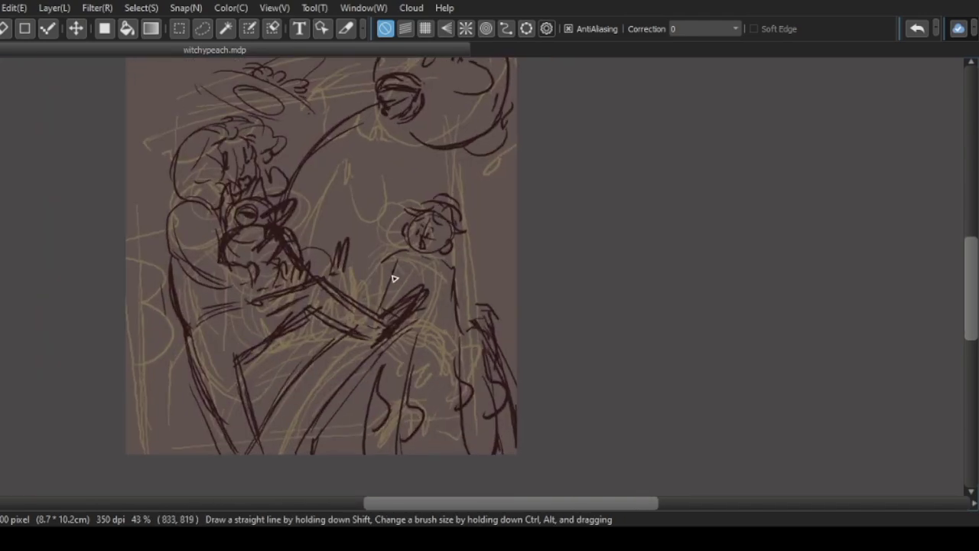
mouse_move(444, 316)
mouse_down()
mouse_move(411, 324)
mouse_move(464, 354)
mouse_move(485, 387)
mouse_up()
mouse_move(452, 421)
mouse_down()
mouse_move(478, 430)
mouse_move(482, 380)
mouse_up()
drag(459, 277, 456, 290)
mouse_move(406, 257)
mouse_down()
mouse_move(412, 279)
mouse_move(435, 260)
mouse_move(454, 288)
mouse_move(465, 233)
mouse_move(399, 246)
mouse_move(450, 268)
mouse_move(363, 272)
mouse_up()
- Rework the larger figure's thigh and knee lines and the limb lines connecting the two figures
scroll(413, 283, down, 1)
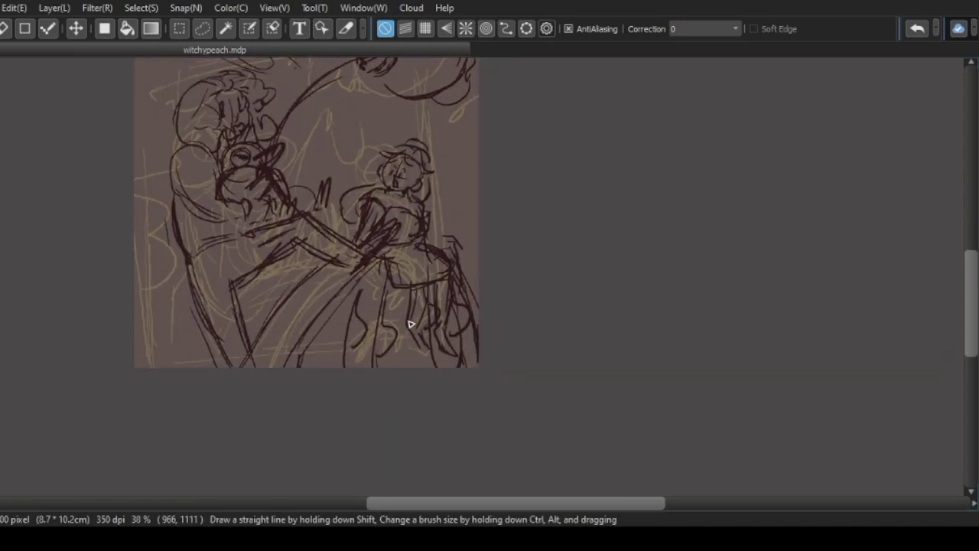
scroll(378, 268, down, 2)
scroll(378, 275, up, 2)
scroll(390, 273, down, 2)
scroll(376, 262, up, 2)
drag(354, 275, 383, 285)
key(ctrl+z)
mouse_move(413, 243)
mouse_down()
mouse_move(379, 287)
mouse_move(390, 290)
mouse_move(271, 337)
mouse_up()
drag(229, 291, 291, 283)
scroll(267, 299, up, 2)
scroll(278, 287, up, 1)
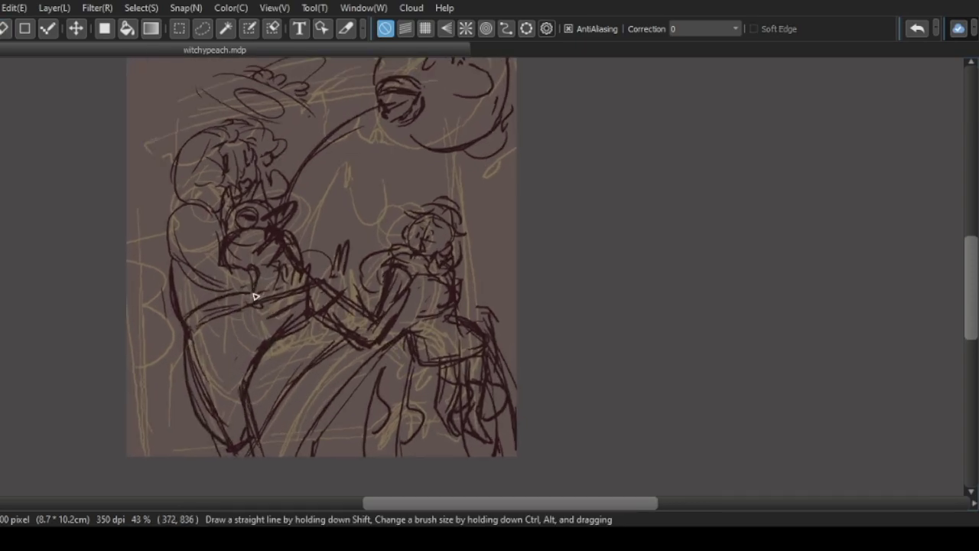
- Sketch drapery-like lines at the artwork's lower left and scalloped foliage along its right and upper-left edges
scroll(317, 265, down, 2)
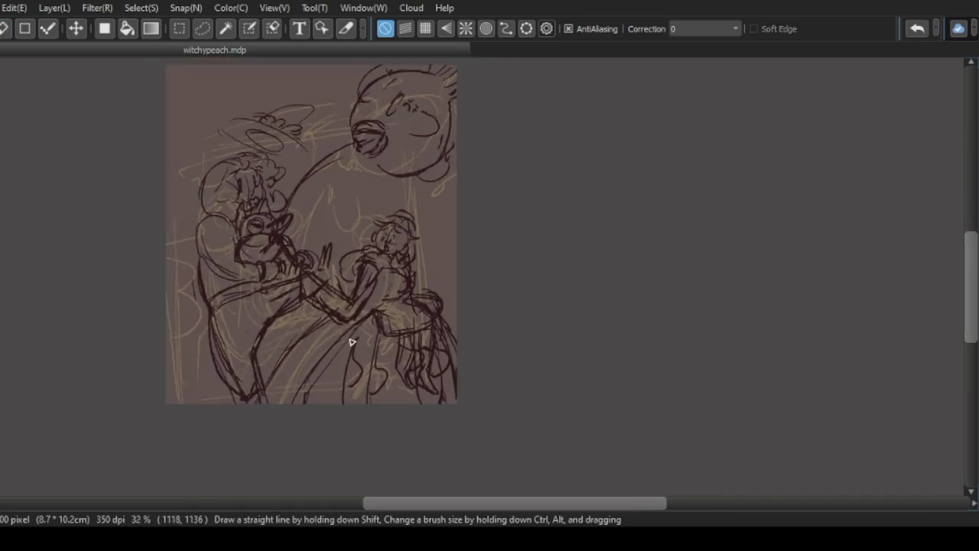
mouse_move(200, 315)
mouse_down()
mouse_move(193, 372)
mouse_move(202, 344)
mouse_up()
drag(454, 263, 449, 298)
drag(451, 207, 448, 229)
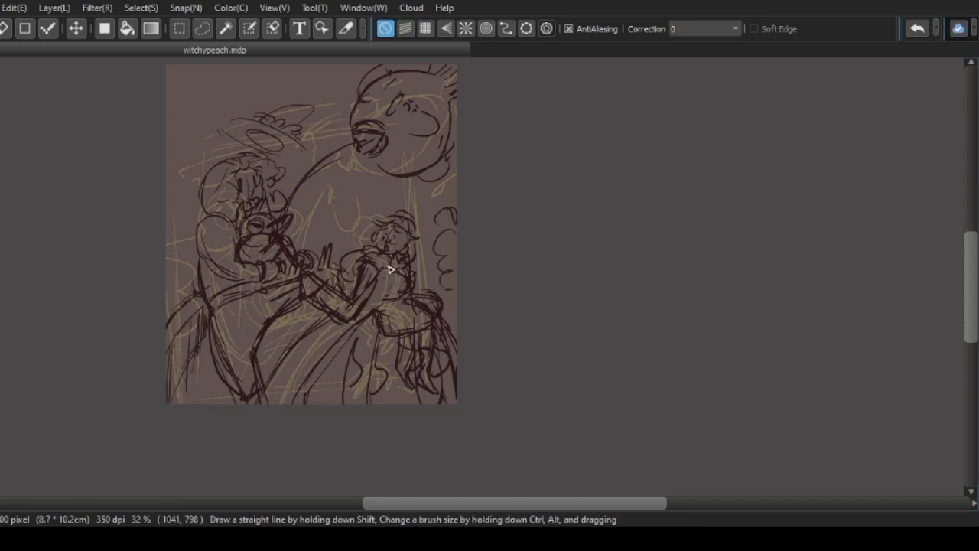
scroll(424, 258, down, 2)
mouse_move(164, 260)
mouse_down()
mouse_move(184, 176)
mouse_move(240, 127)
mouse_up()
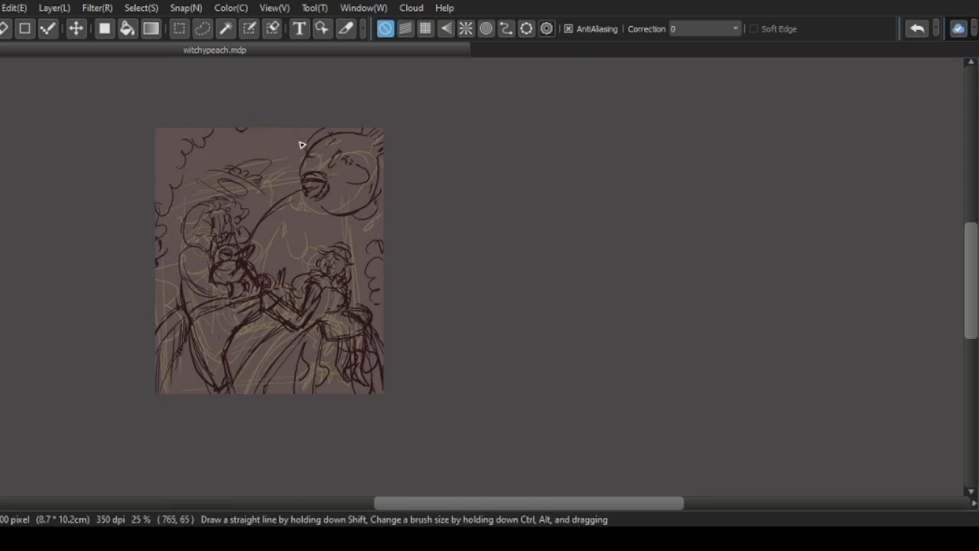
- Erase the foliage scallops behind the second figure near the artwork's right edge
scroll(345, 243, up, 3)
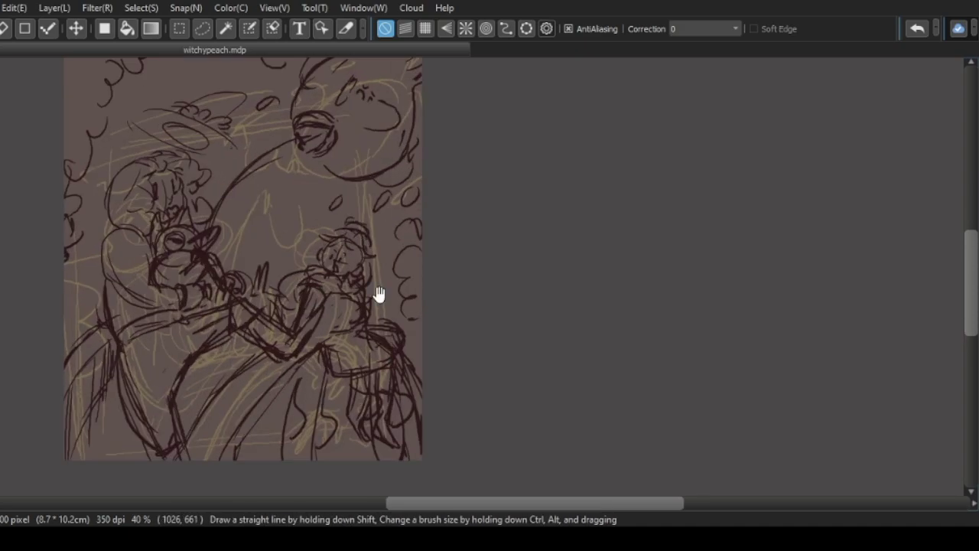
scroll(375, 255, down, 1)
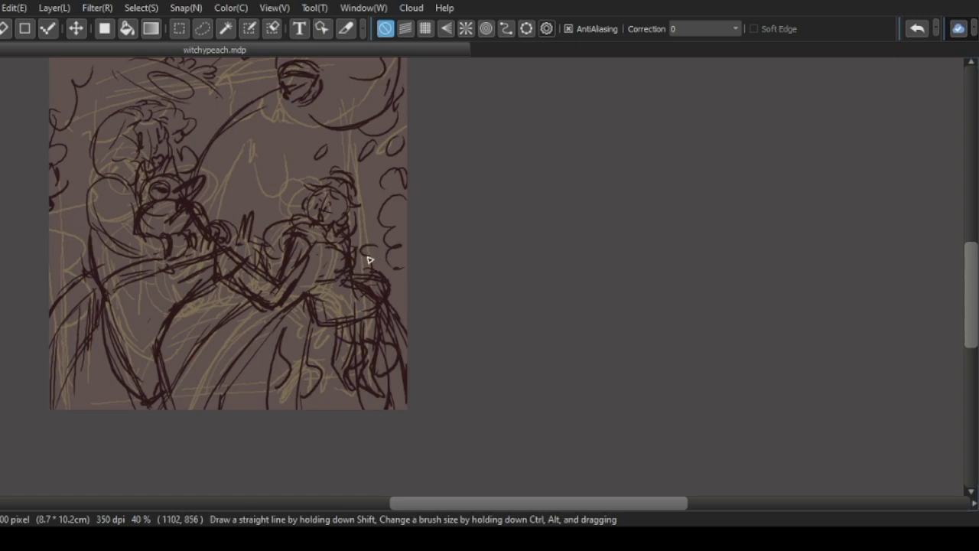
key(e)
drag(397, 199, 385, 232)
mouse_move(394, 170)
mouse_down()
mouse_move(391, 260)
mouse_move(388, 250)
mouse_up()
- Sketch a small creature with a hat behind the second figure and add further detail strokes to the drawing
key(b)
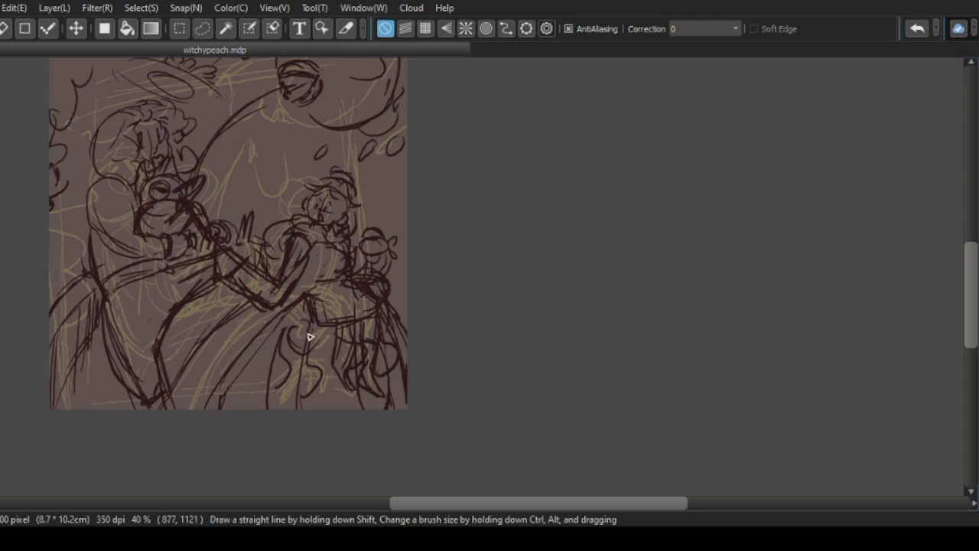
scroll(306, 329, up, 2)
drag(238, 173, 246, 222)
mouse_move(287, 305)
mouse_down()
mouse_move(322, 328)
mouse_move(335, 360)
mouse_up()
scroll(429, 186, down, 3)
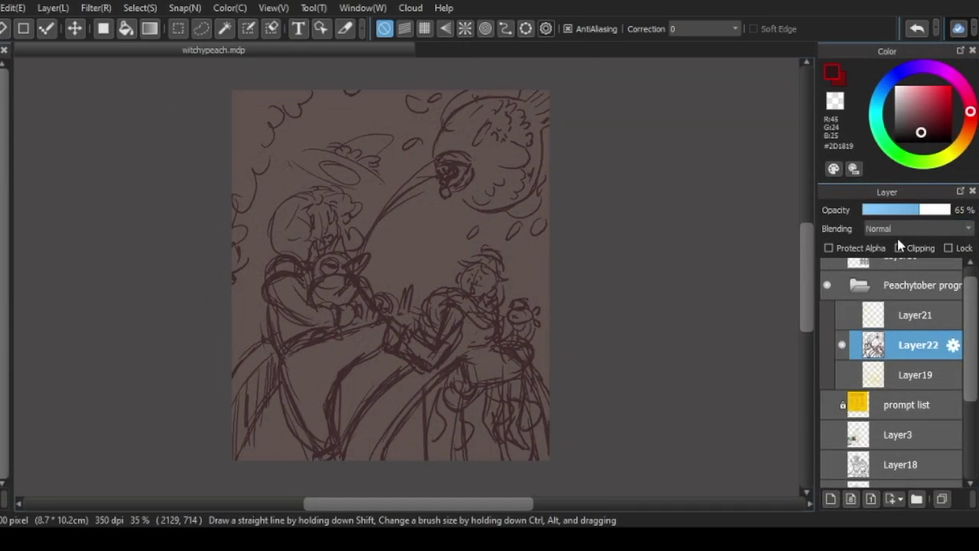
- Add a new empty layer directly above the faded sketch layer, Layer22
scroll(531, 342, up, 2)
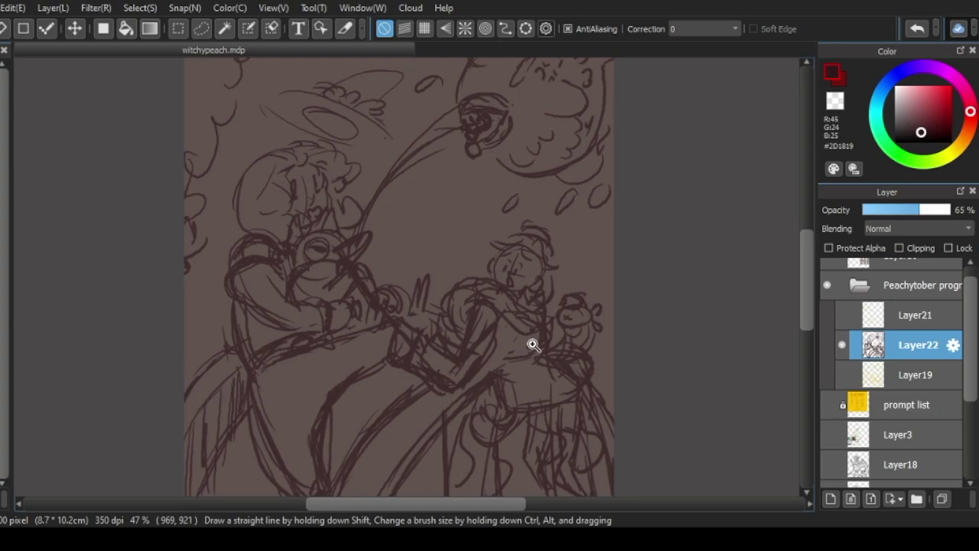
scroll(531, 341, down, 1)
key(ctrl+shift+n)
scroll(364, 236, up, 2)
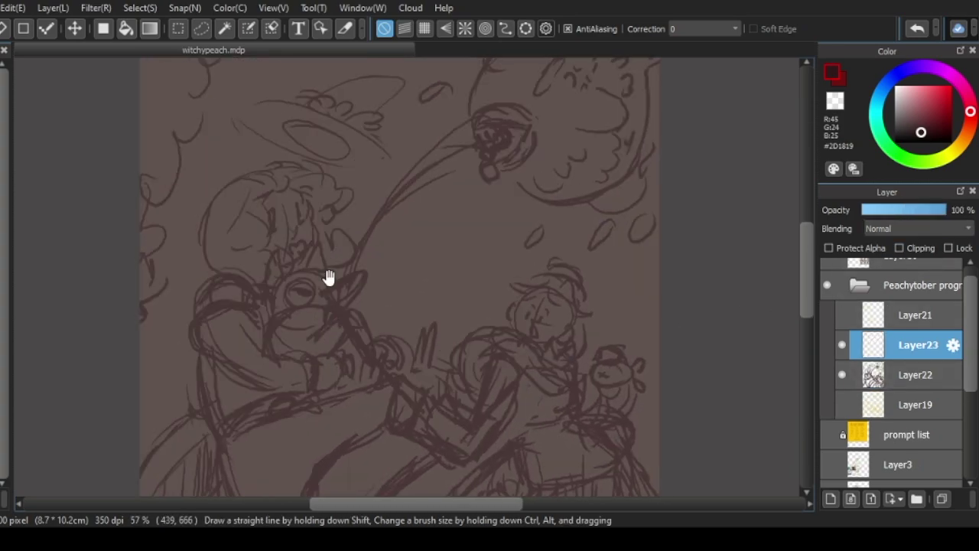
- Show the Dionarius master reference layer and transform it to fit over the upper-right part of the artwork
scroll(939, 414, down, 5)
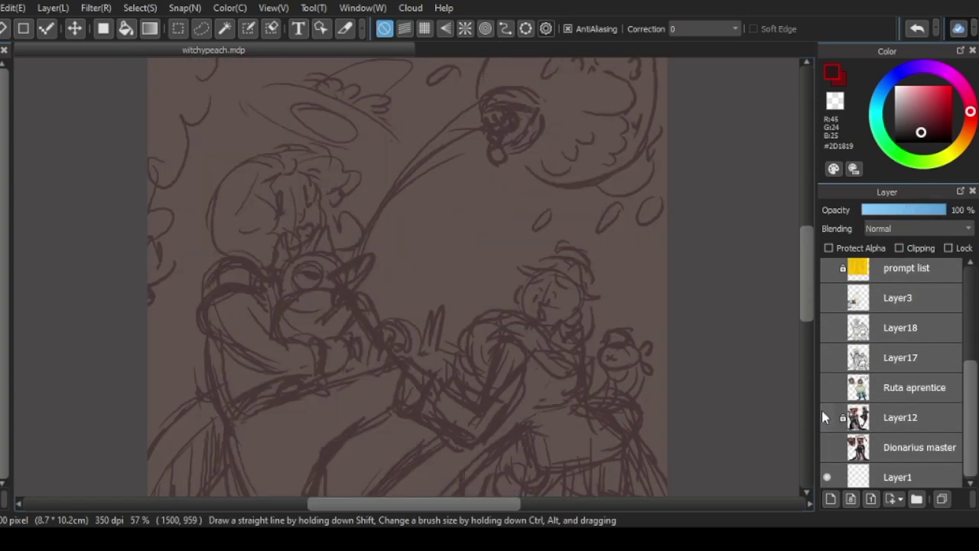
scroll(356, 284, up, 2)
scroll(356, 284, down, 3)
click(891, 454)
drag(854, 453, 905, 339)
key(ctrl+t)
drag(619, 308, 566, 230)
key(Return)
- Return to the new drawing layer and hide the side panels to enlarge the canvas area
scroll(964, 390, down, 2)
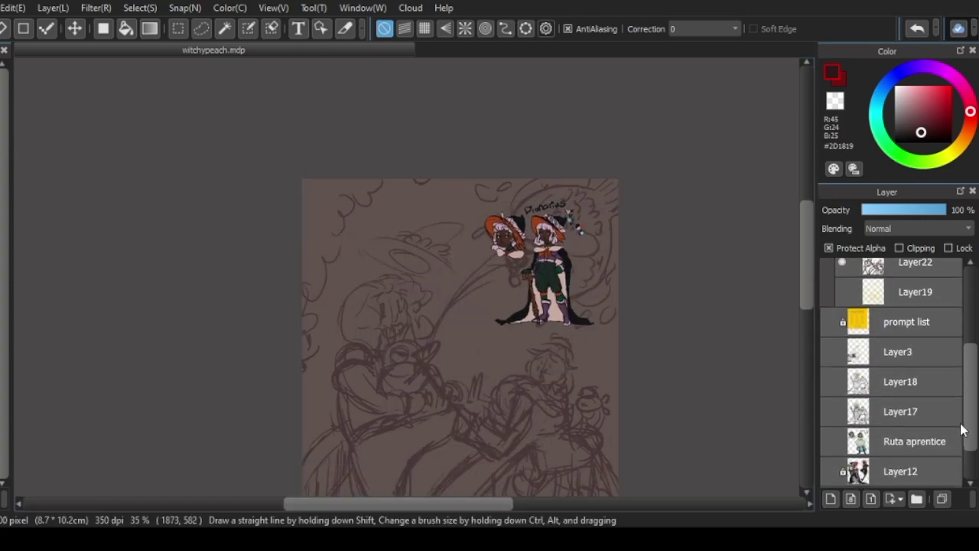
scroll(948, 398, up, 2)
click(849, 325)
click(834, 300)
scroll(510, 353, up, 2)
scroll(510, 352, up, 2)
key(Tab)
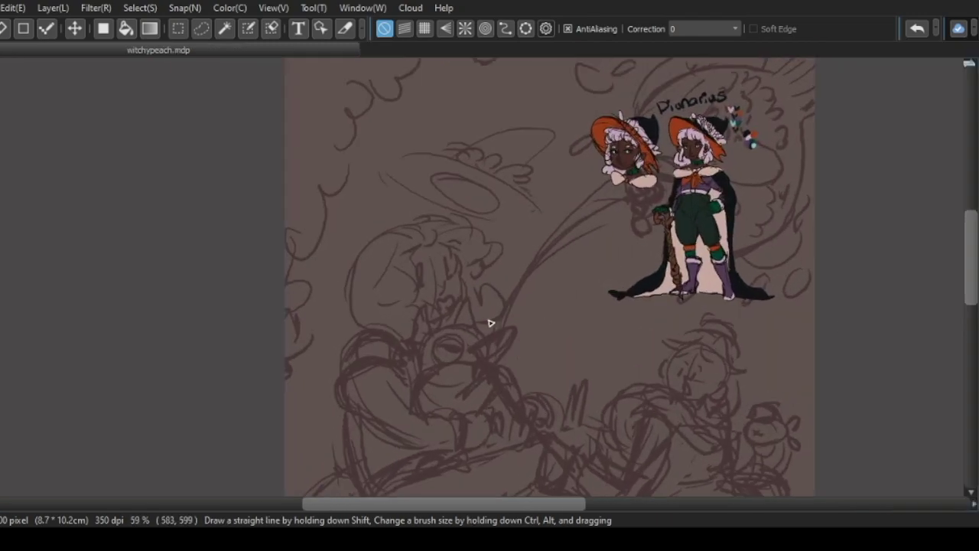
- Draw cleaner outlines for the larger figure's rounded hair, fringe and side curls over the faded sketch
scroll(459, 332, up, 2)
mouse_move(339, 295)
mouse_down()
mouse_move(314, 343)
mouse_move(336, 375)
mouse_up()
mouse_move(264, 295)
mouse_down()
mouse_move(267, 361)
mouse_move(267, 296)
mouse_move(379, 251)
mouse_up()
drag(379, 289, 394, 239)
drag(394, 292, 416, 353)
- Draw the larger figure's eyes, nose and open mouth, and outline the cheek and jaw
scroll(401, 317, up, 2)
drag(329, 287, 328, 307)
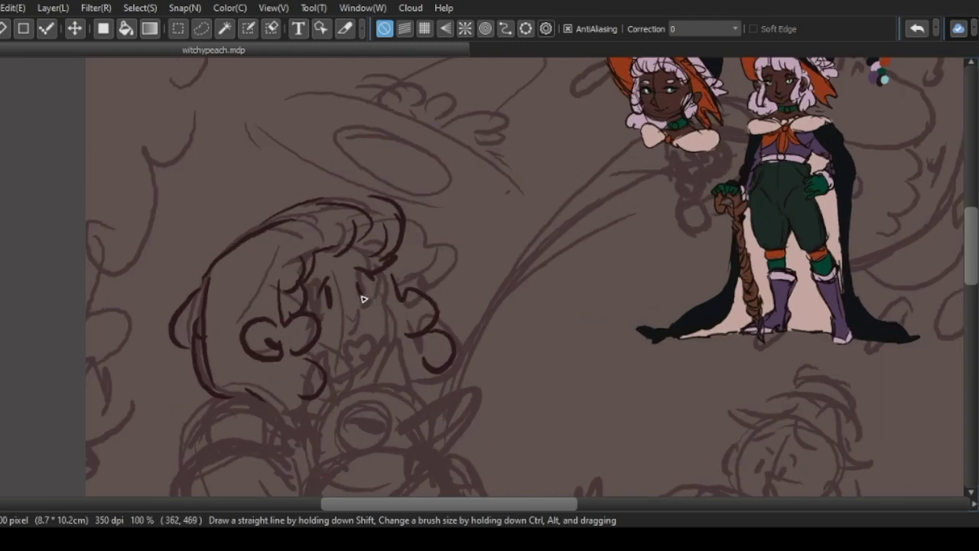
drag(355, 339, 368, 362)
scroll(370, 360, down, 1)
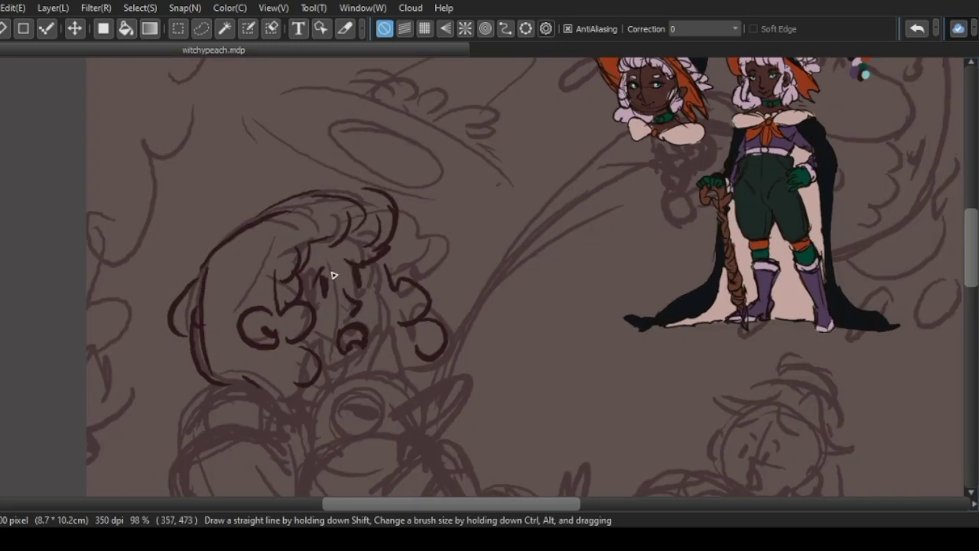
drag(387, 295, 369, 356)
drag(326, 370, 362, 372)
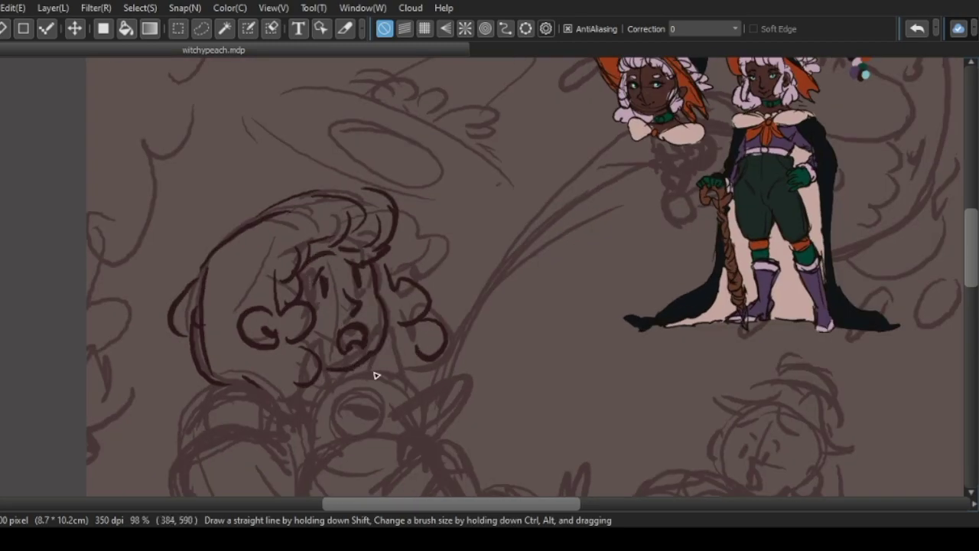
- Outline the larger figure's collar and shoulder, and draw the ears, round eye and dark snout of the small creature against its chest
scroll(375, 375, down, 4)
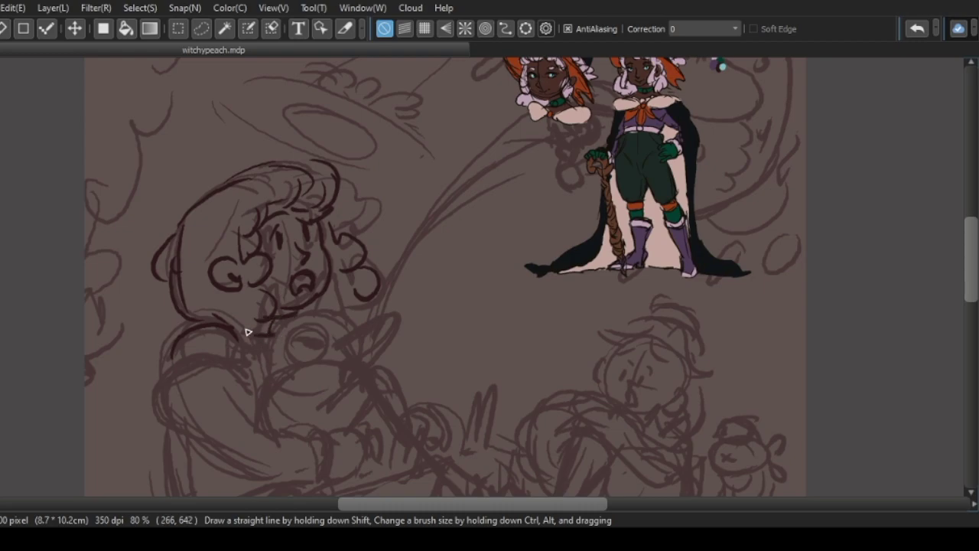
drag(264, 361, 272, 295)
drag(284, 328, 326, 320)
scroll(335, 317, down, 1)
mouse_move(348, 287)
mouse_down()
mouse_move(336, 337)
mouse_move(367, 302)
mouse_up()
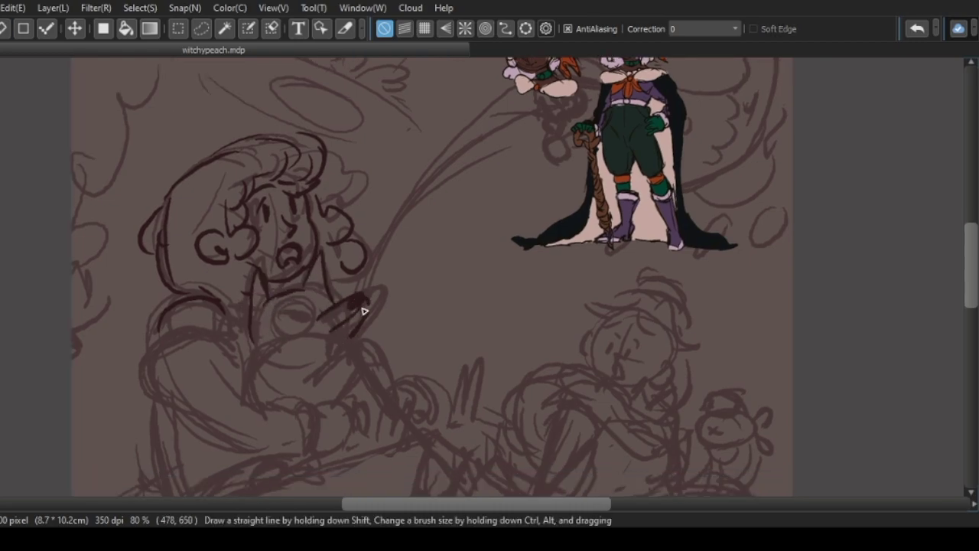
scroll(361, 311, up, 2)
drag(277, 361, 328, 335)
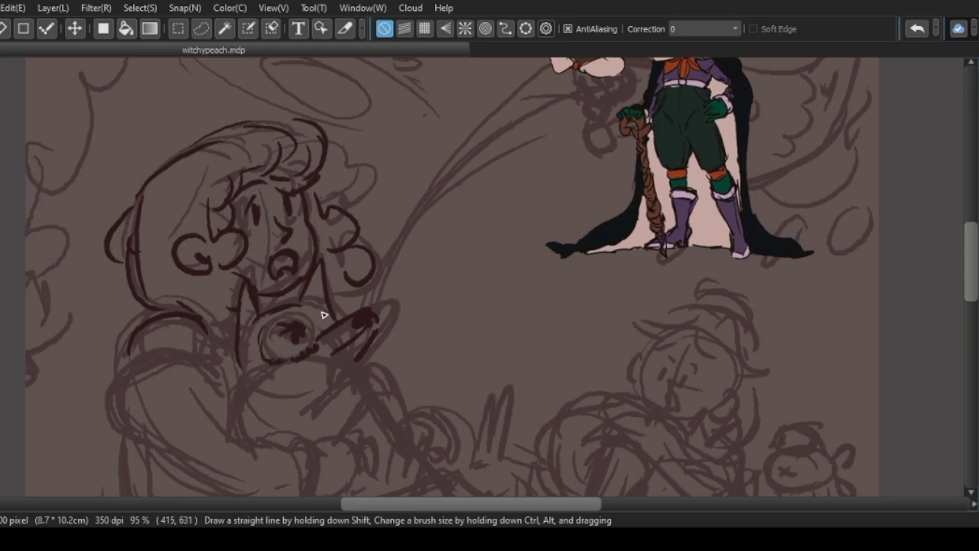
- Draw the small creature's mouth and rounded body, and add the slanted rod handle beside it
scroll(275, 332, down, 3)
scroll(293, 343, up, 2)
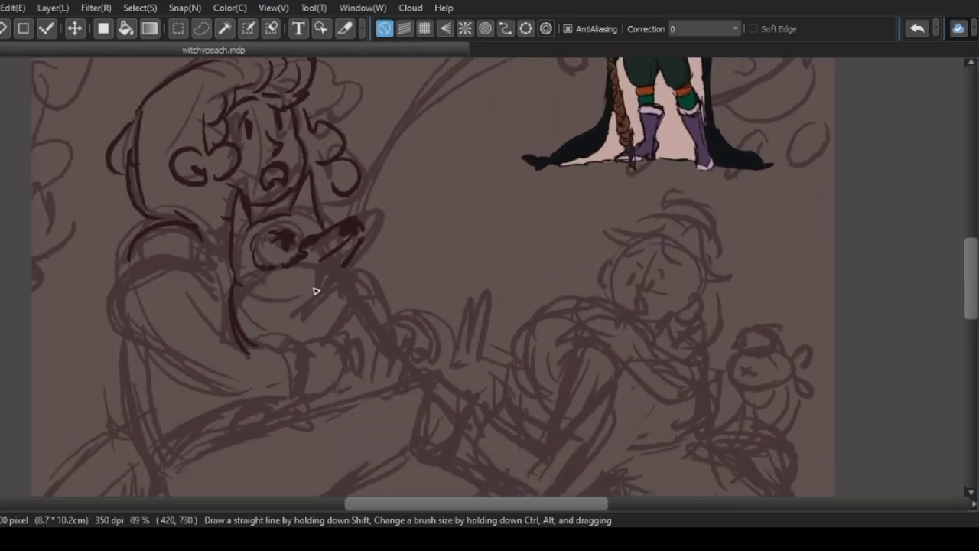
mouse_move(269, 293)
mouse_down()
mouse_move(357, 293)
mouse_move(306, 343)
mouse_up()
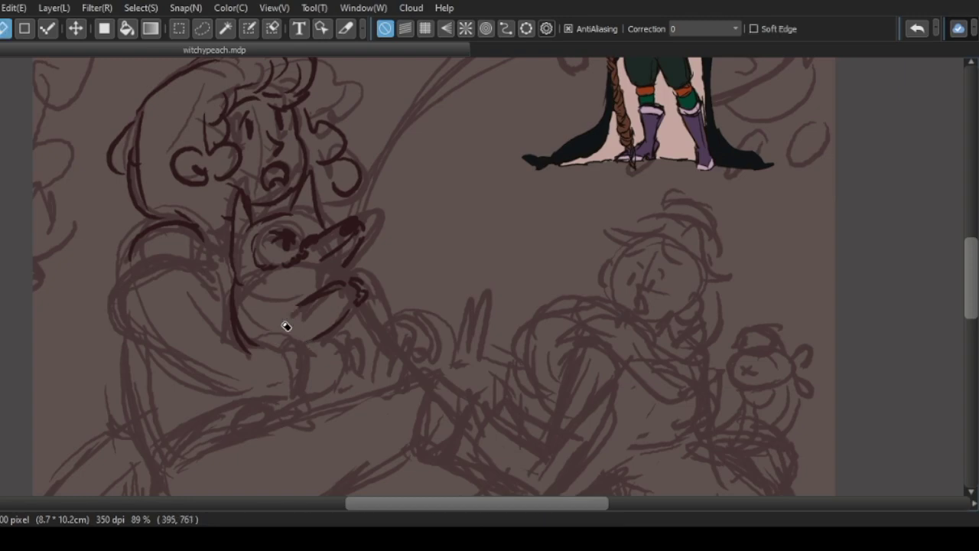
scroll(332, 313, down, 2)
drag(323, 296, 376, 382)
scroll(329, 306, up, 1)
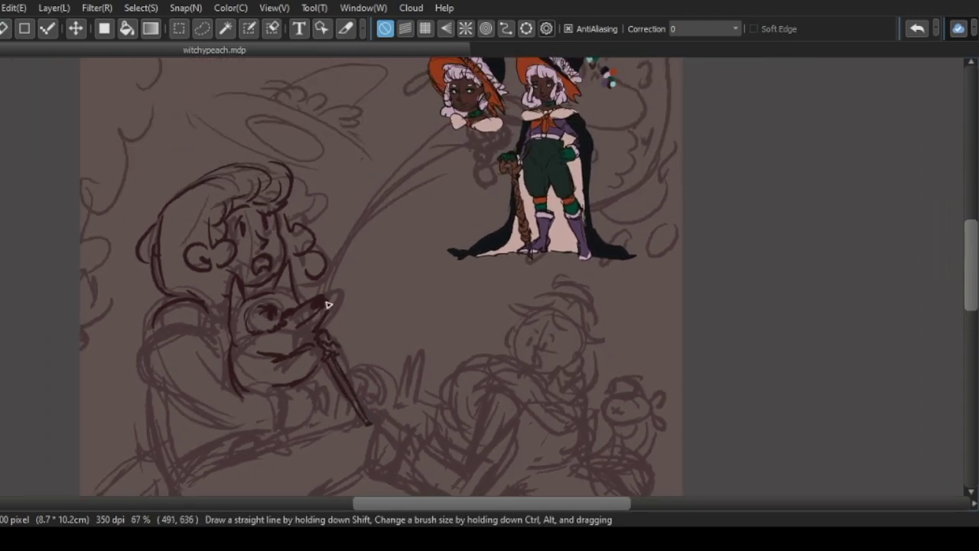
- Draw the long curved rod line from the handle up to the large creature's mouth, ending in a curled lure and undoing misplaced strokes
drag(345, 200, 323, 263)
key(ctrl+z)
scroll(356, 196, down, 2)
key(Tab)
key(Tab)
key(ctrl+z)
mouse_move(343, 220)
mouse_down()
mouse_move(396, 177)
mouse_move(429, 192)
mouse_up()
scroll(425, 195, up, 2)
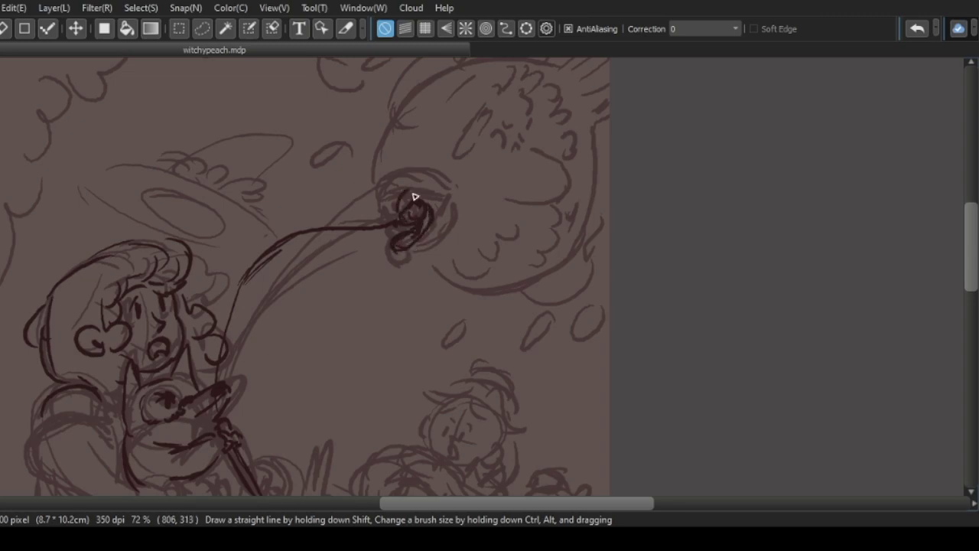
- Refine the small creature's eye, snout and mouth, and undo the last stroke
scroll(416, 196, down, 2)
scroll(420, 299, up, 4)
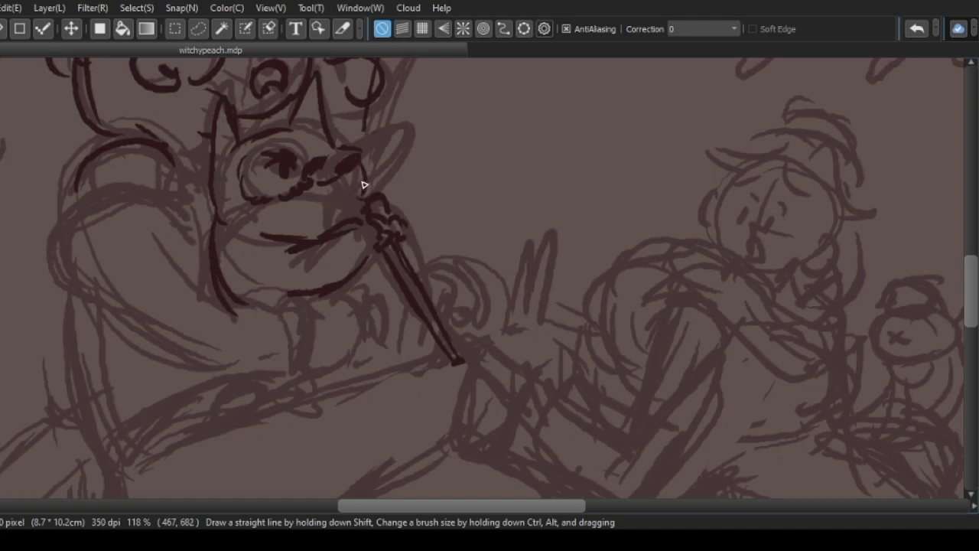
scroll(333, 204, down, 1)
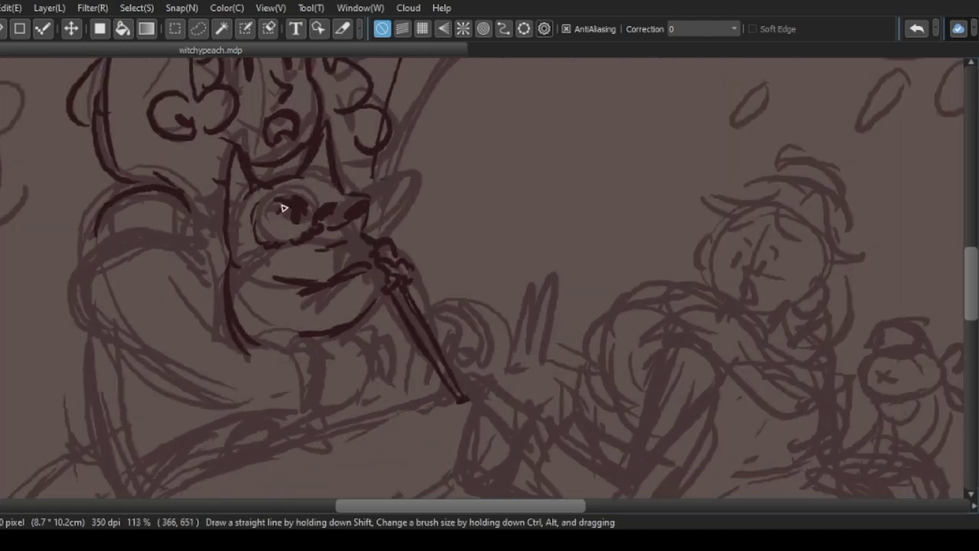
key(ctrl+z)
- Draw the larger figure's two hands gripping the rod handle, with fingers and cuffs outlined
scroll(283, 195, down, 4)
scroll(343, 262, up, 2)
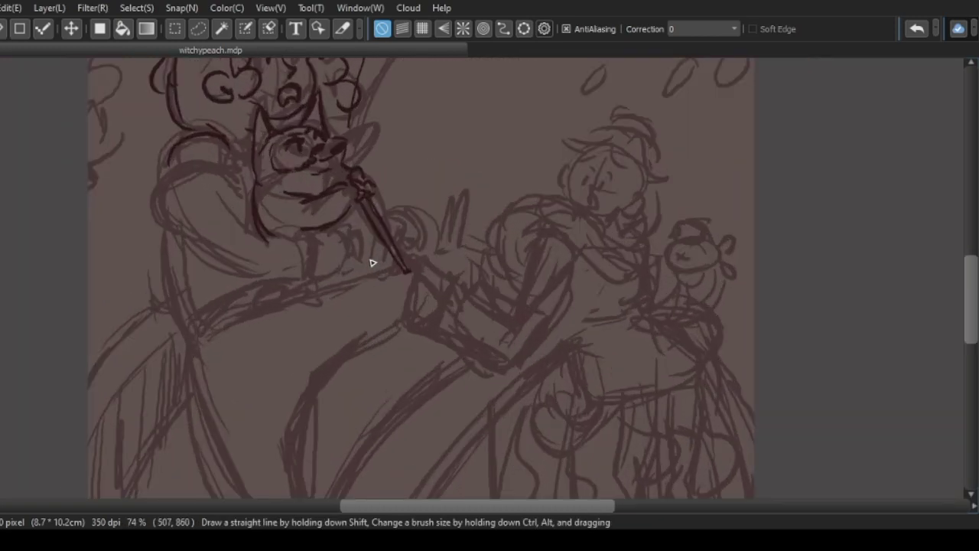
drag(364, 244, 374, 264)
drag(412, 223, 408, 250)
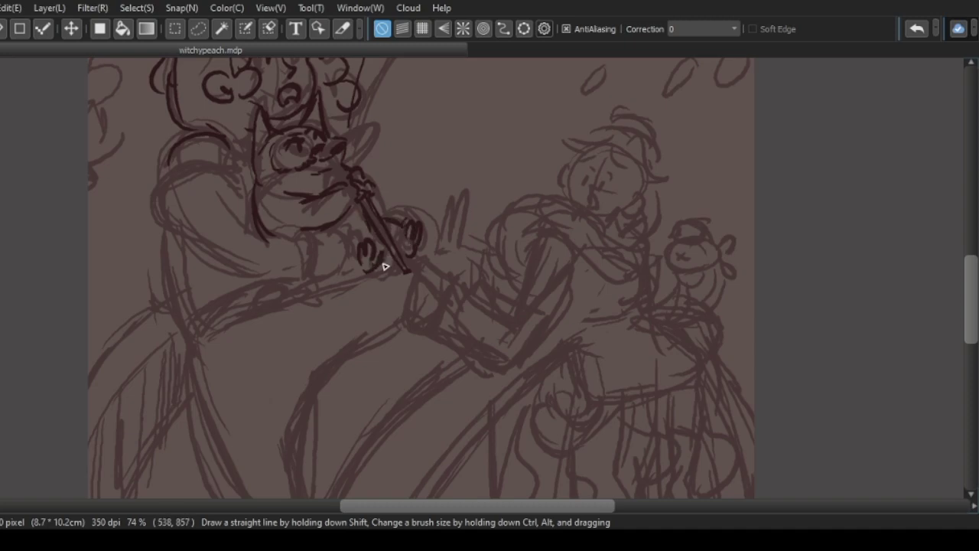
scroll(342, 283, down, 1)
scroll(356, 247, up, 2)
drag(332, 304, 364, 307)
drag(387, 272, 355, 296)
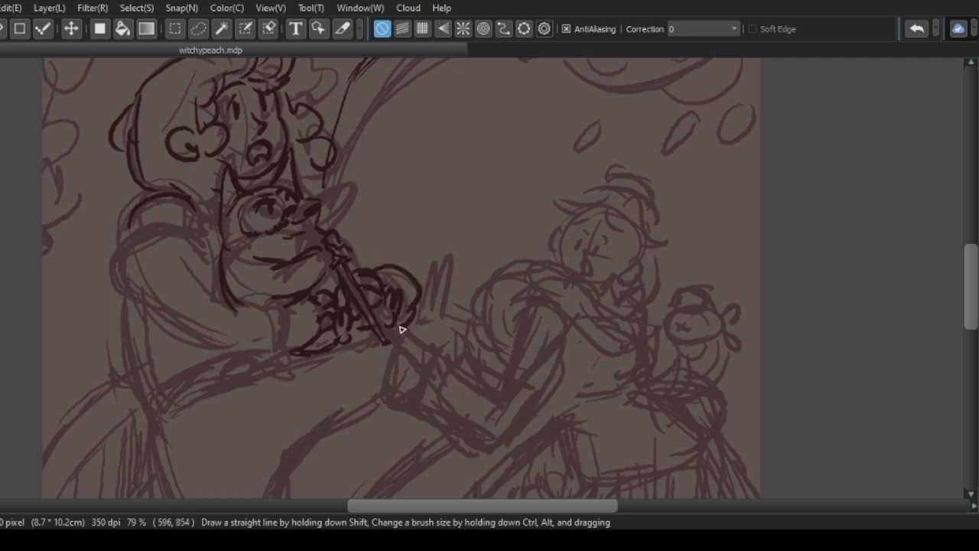
- Darken and thicken the rod line running from the handle towards the large creature's mouth
scroll(346, 337, down, 3)
scroll(346, 337, up, 2)
mouse_move(361, 300)
mouse_down()
mouse_move(383, 164)
mouse_move(509, 130)
mouse_up()
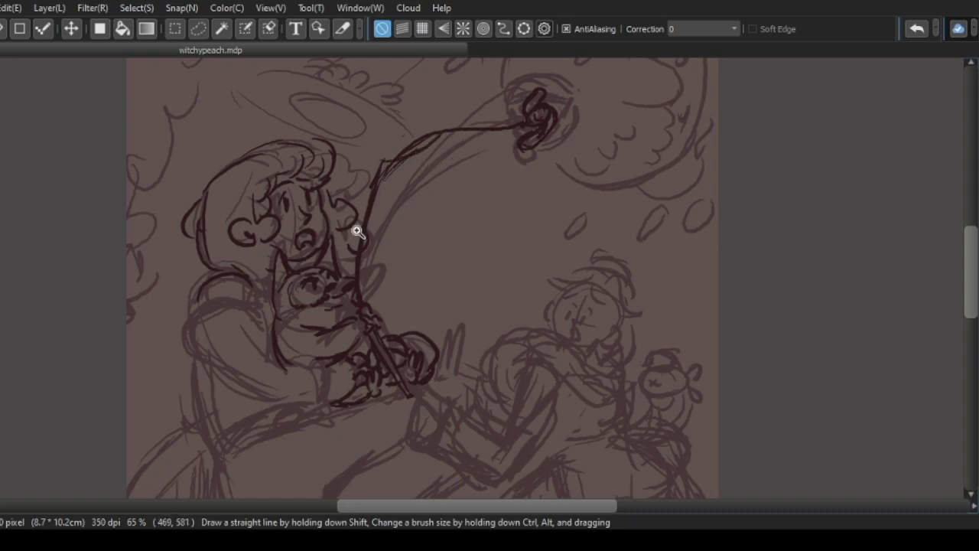
- Show the Dionarius master reference layer again and hide the side panels to enlarge the canvas area
scroll(282, 267, down, 4)
scroll(241, 207, up, 3)
key(Tab)
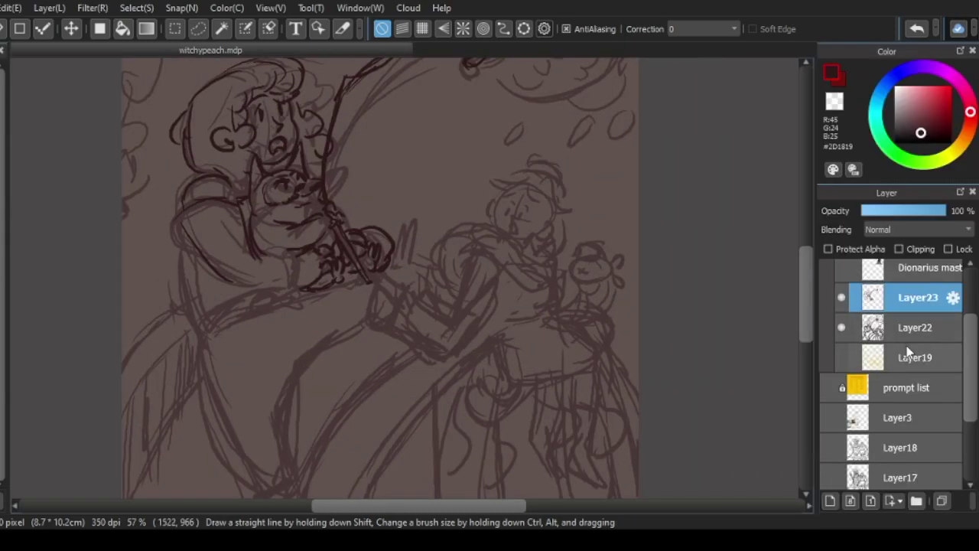
click(839, 345)
scroll(527, 291, up, 3)
key(Tab)
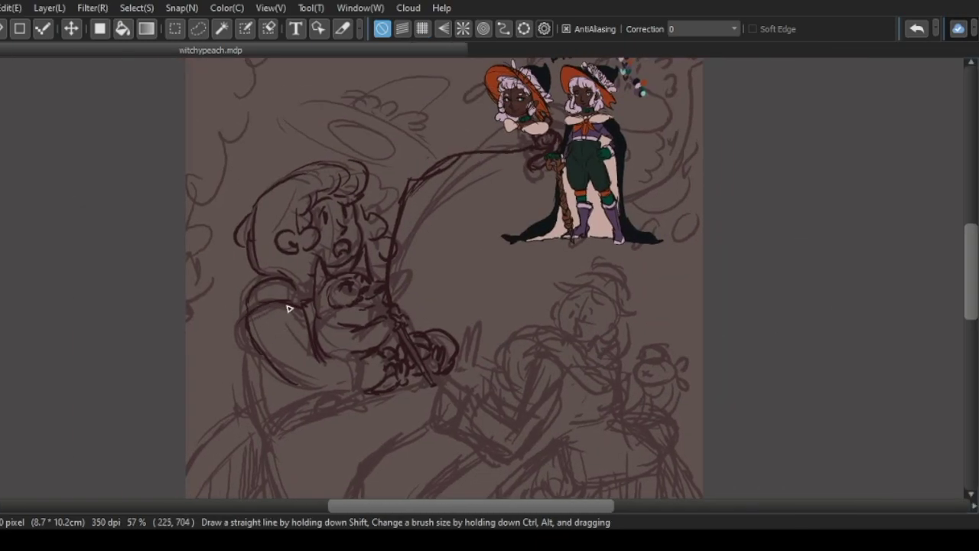
- Outline the larger figure's bent arm and puffed sleeve, and rework the hair curls around its face
drag(292, 378, 357, 362)
scroll(390, 360, down, 2)
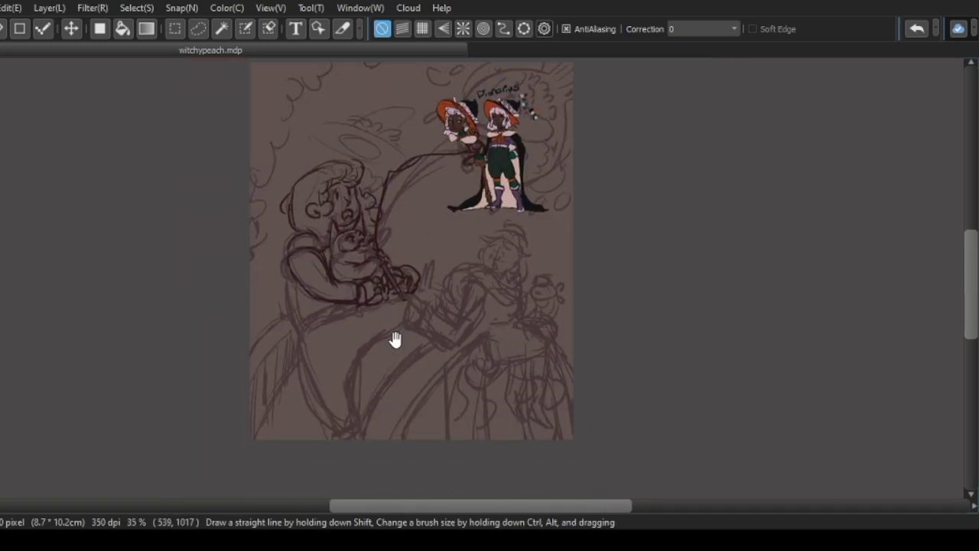
scroll(385, 341, up, 4)
scroll(334, 236, up, 2)
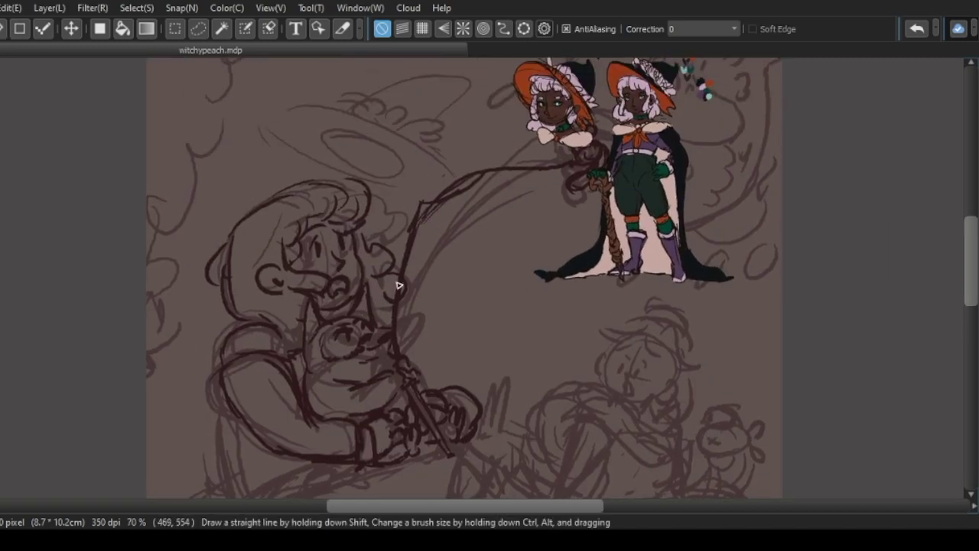
drag(364, 246, 369, 272)
scroll(370, 205, down, 3)
scroll(348, 245, down, 1)
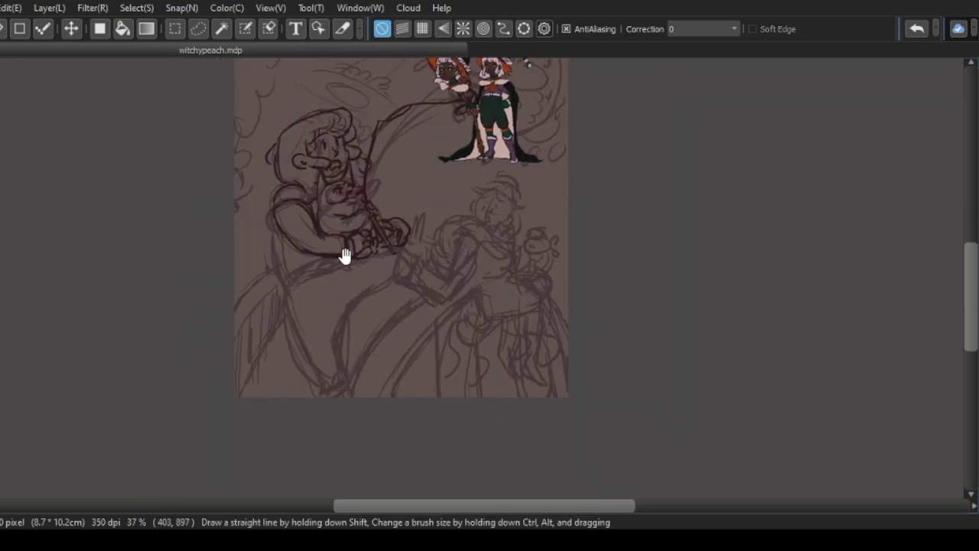
- Outline the larger figure's waist, thigh and hanging leg down to the banded cuff near the canvas bottom
scroll(322, 264, up, 2)
scroll(311, 271, up, 2)
mouse_move(279, 349)
mouse_down()
mouse_move(279, 368)
mouse_move(304, 372)
mouse_move(281, 433)
mouse_up()
scroll(327, 340, down, 1)
scroll(337, 308, up, 1)
scroll(337, 308, right, 2)
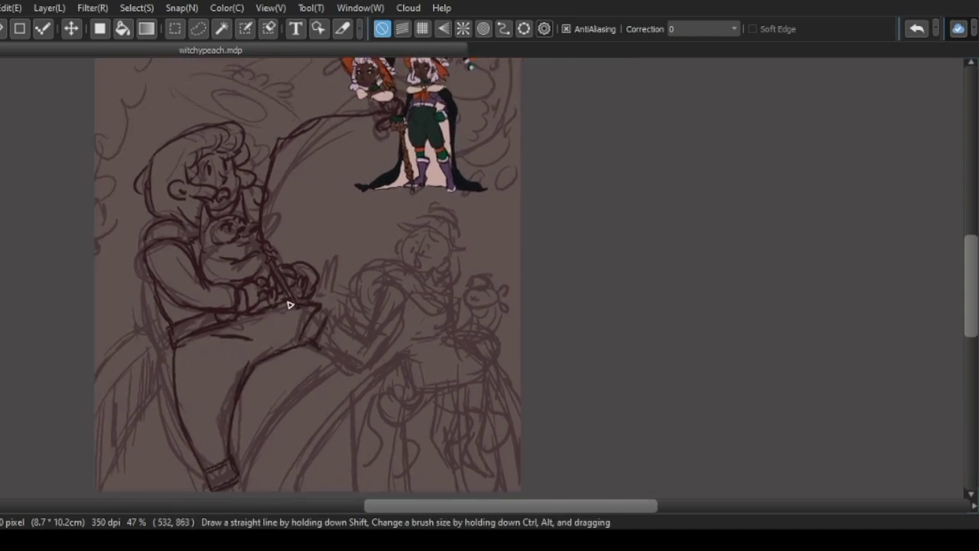
- Draw the larger figure's extended lower leg and pointed boot, and add trouser folds above the hanging leg's boot
scroll(318, 344, down, 1)
scroll(318, 344, right, 1)
mouse_move(314, 360)
mouse_down()
mouse_move(304, 314)
mouse_move(321, 364)
mouse_move(348, 346)
mouse_up()
scroll(298, 344, down, 1)
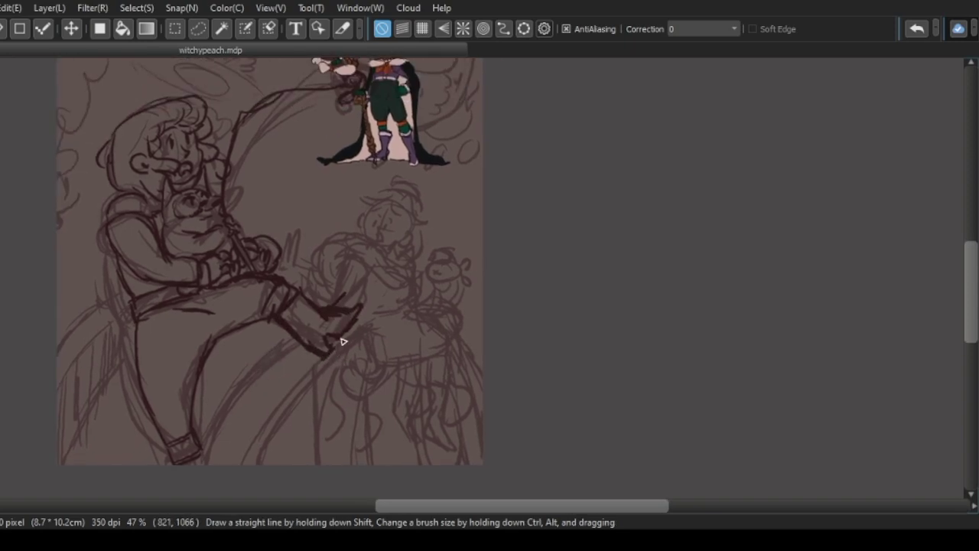
scroll(225, 402, up, 2)
drag(192, 397, 173, 414)
drag(157, 368, 173, 436)
- Draw the large creature's upper jaw around the lure, erase the first lower jaw and redraw it opened wider
key(b)
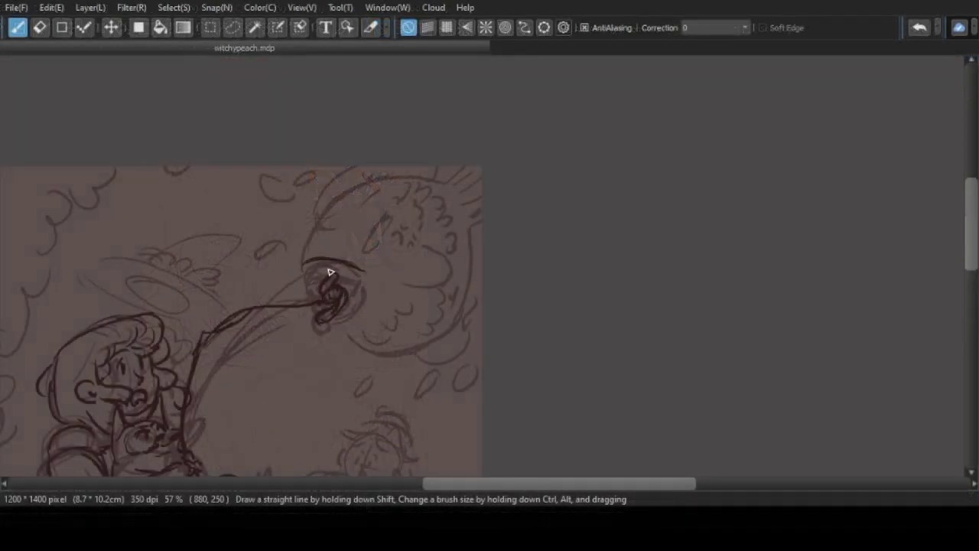
drag(348, 266, 338, 330)
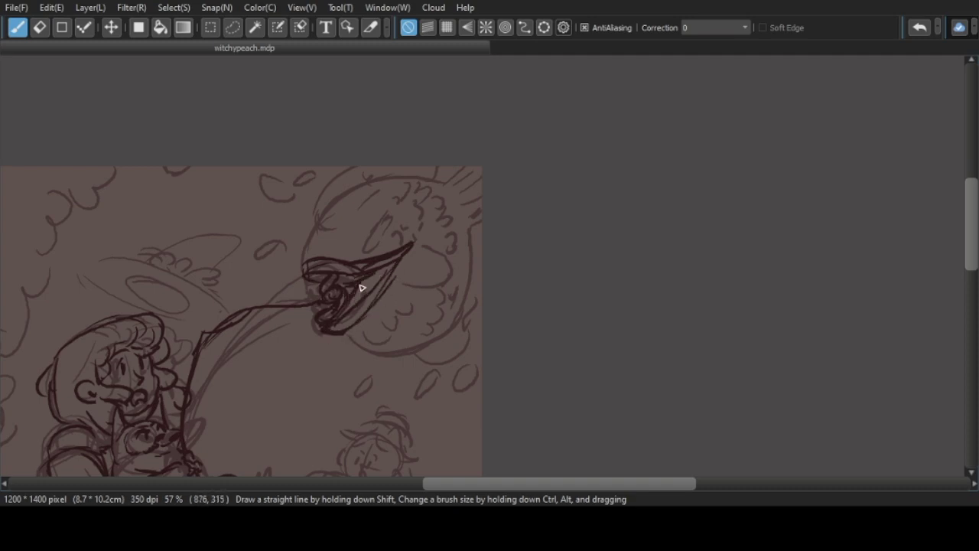
key(e)
drag(377, 273, 360, 313)
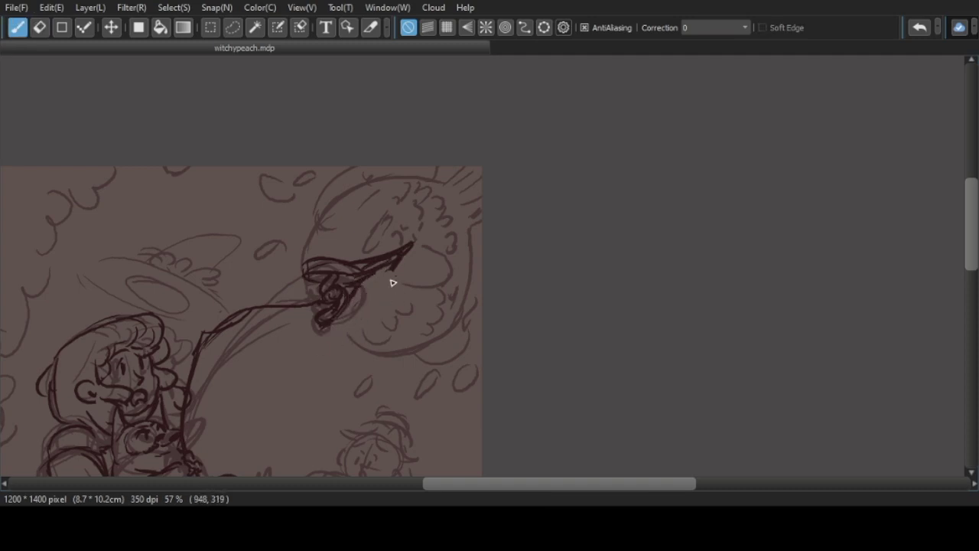
key(b)
drag(413, 243, 373, 364)
- Clean up the large creature's jaw lines with the eraser and line both jaws with pointed teeth
key(e)
drag(374, 262, 355, 262)
key(b)
key(e)
drag(384, 334, 372, 352)
key(b)
drag(398, 310, 376, 365)
key(e)
mouse_move(353, 281)
mouse_down()
mouse_move(379, 280)
mouse_move(401, 307)
mouse_move(406, 256)
mouse_up()
key(b)
drag(327, 275, 310, 279)
mouse_move(369, 350)
mouse_down()
mouse_move(379, 296)
mouse_move(310, 284)
mouse_move(354, 265)
mouse_up()
- Outline the large creature's brow, rounded head and cheek, and draw its spiky fin at the canvas corner
scroll(356, 268, down, 1)
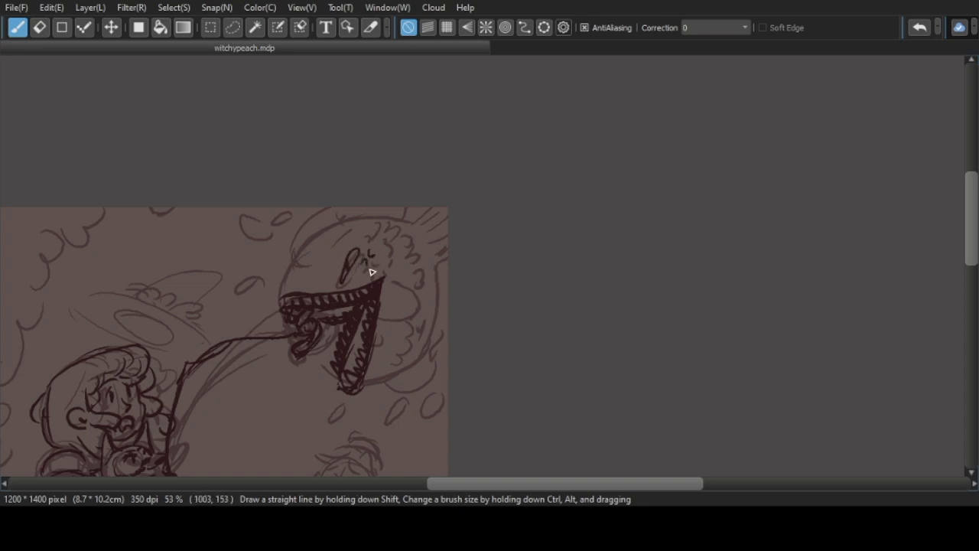
scroll(344, 253, down, 3)
scroll(349, 242, up, 2)
drag(367, 197, 306, 252)
drag(368, 337, 403, 321)
drag(419, 246, 375, 339)
mouse_move(425, 315)
mouse_down()
mouse_move(403, 214)
mouse_move(420, 197)
mouse_move(398, 196)
mouse_up()
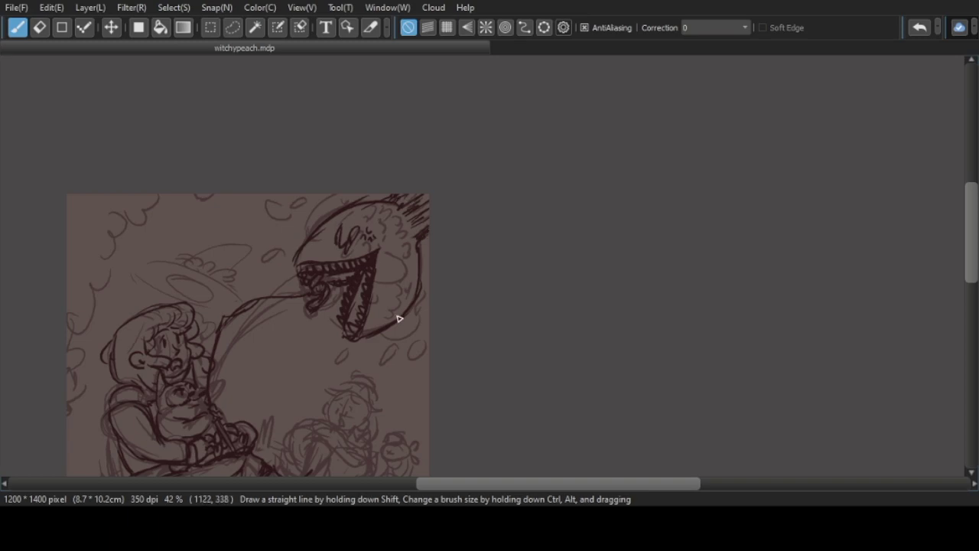
- Cover the back of the large creature's head and cheek with small curved scales
scroll(398, 317, up, 1)
scroll(411, 280, up, 1)
drag(408, 249, 394, 219)
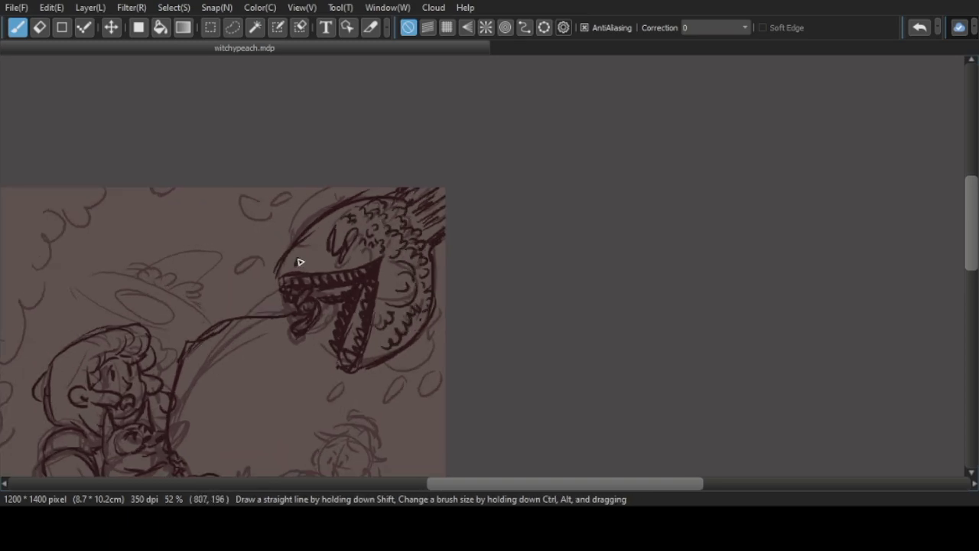
- Outline the flying hat's brim, crown, ruffled band and inner opening above the larger figure
scroll(402, 195, down, 3)
drag(219, 187, 227, 205)
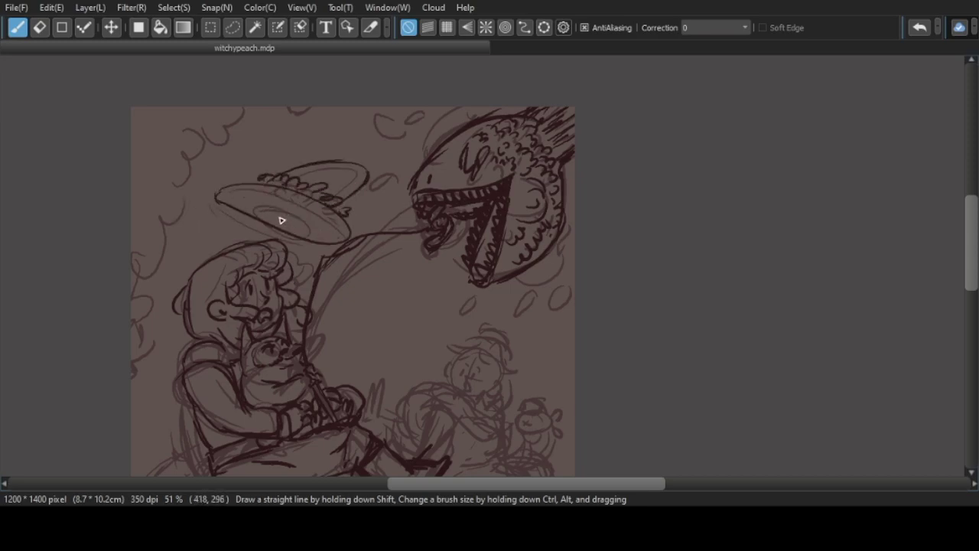
drag(283, 221, 264, 208)
- Draw the curved parallel rails and vertical posts below the extended boot, redoing a misplaced curve, and outline the rounded shape hanging there
scroll(354, 256, down, 5)
scroll(355, 352, up, 2)
drag(394, 333, 295, 439)
drag(393, 328, 300, 435)
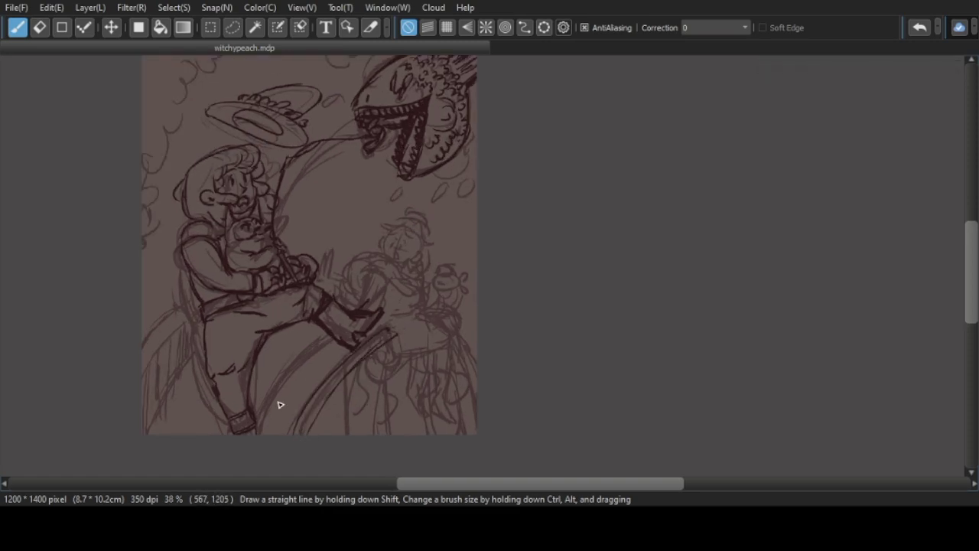
key(ctrl+z)
drag(336, 340, 259, 427)
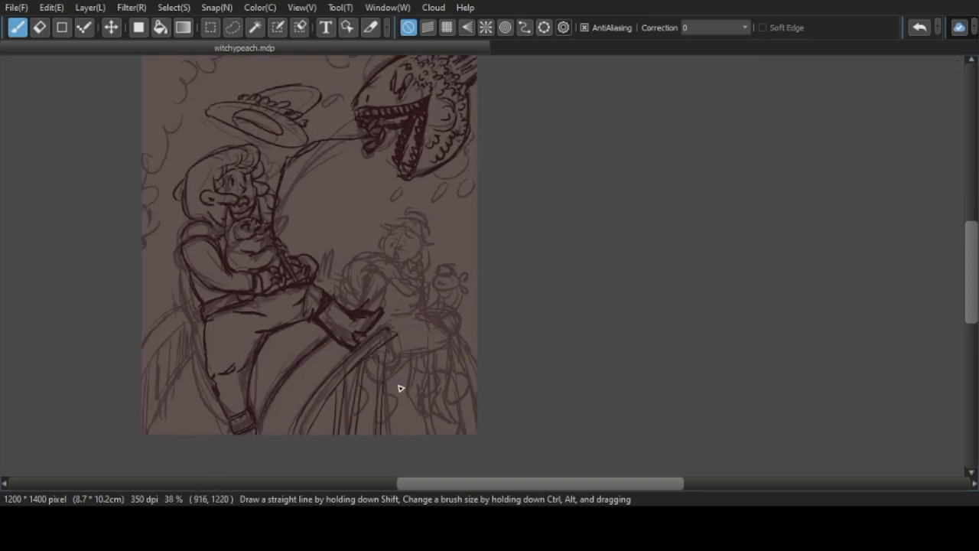
scroll(390, 383, up, 1)
scroll(395, 420, up, 1)
mouse_move(359, 329)
mouse_down()
mouse_move(319, 356)
mouse_move(360, 371)
mouse_up()
- Outline the smaller figure's rounded shoulder and draped collar, and draw the wavy fringe on top of its head
scroll(309, 282, up, 1)
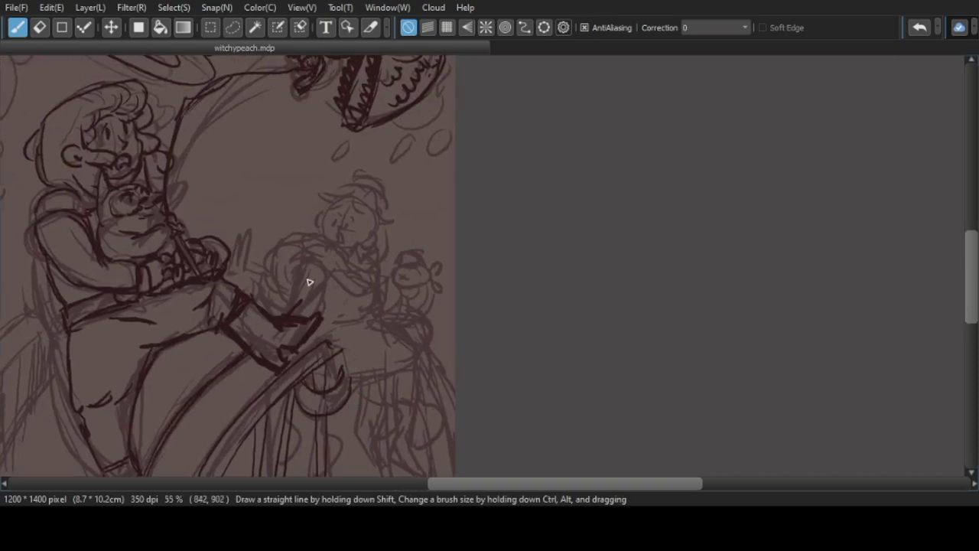
mouse_move(297, 251)
mouse_down()
mouse_move(342, 247)
mouse_move(364, 281)
mouse_up()
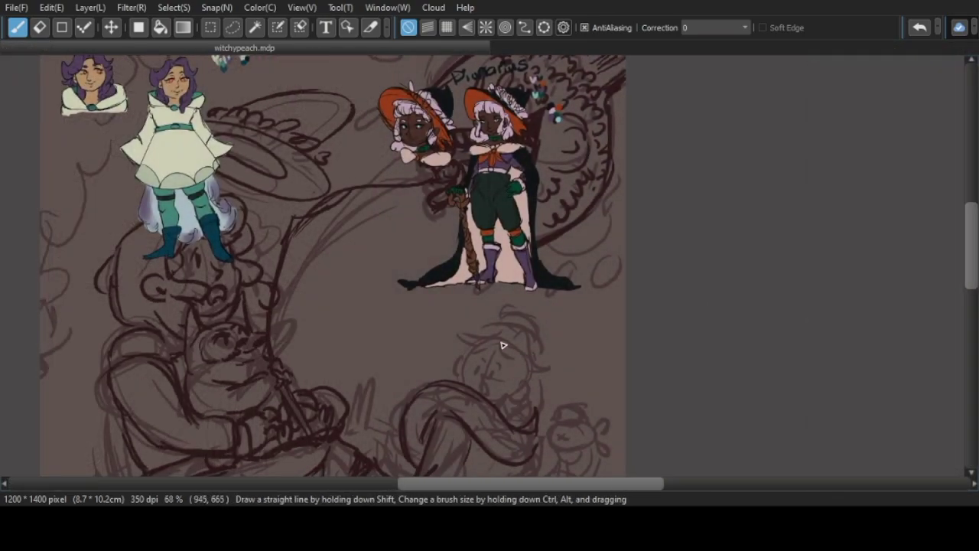
mouse_move(516, 327)
mouse_down()
mouse_move(531, 334)
mouse_move(503, 334)
mouse_up()
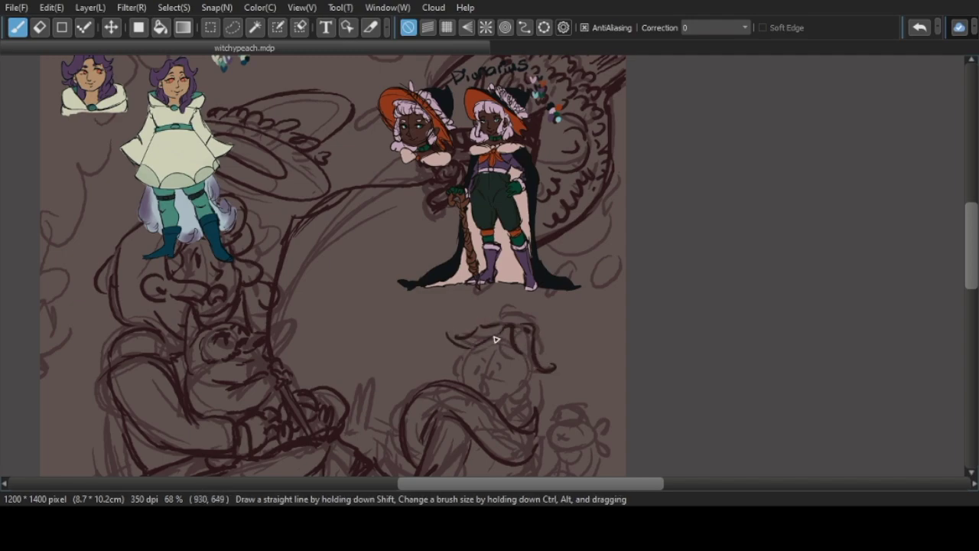
scroll(494, 323, up, 3)
mouse_move(494, 328)
mouse_down()
mouse_move(451, 319)
mouse_move(490, 312)
mouse_up()
scroll(492, 344, down, 3)
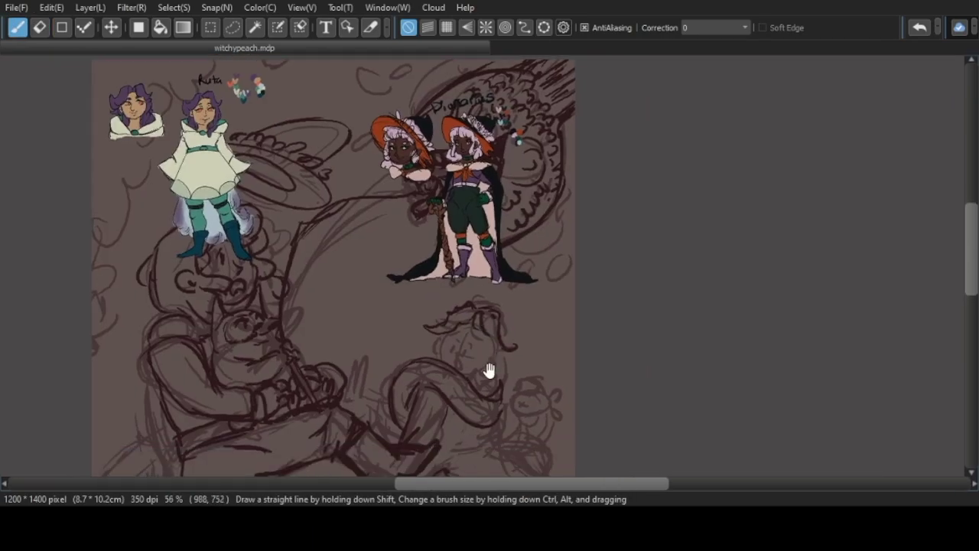
- Draw the smaller figure's side hair and the curled locks beside its cheek and neck
scroll(490, 365, up, 1)
scroll(442, 354, up, 1)
drag(494, 324, 459, 373)
drag(507, 310, 502, 360)
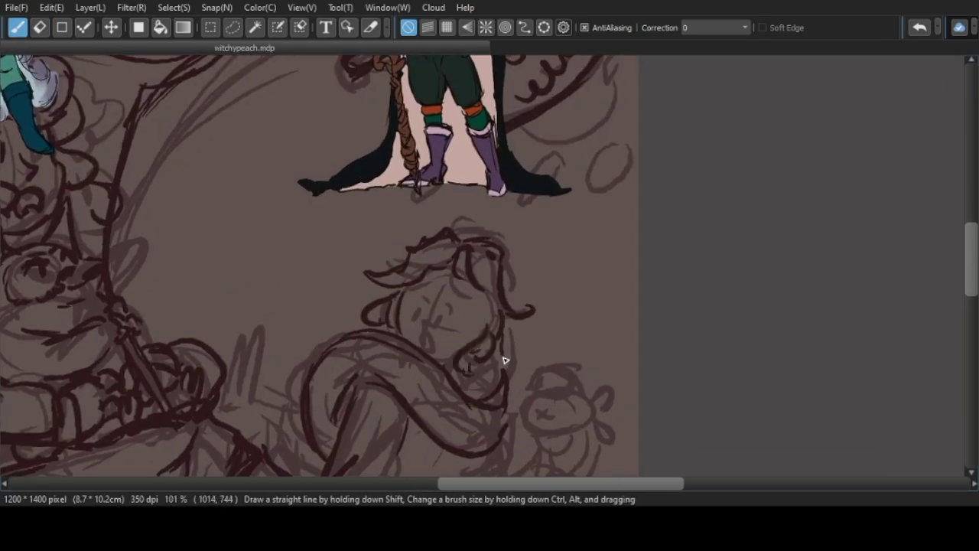
scroll(498, 356, down, 1)
scroll(479, 343, up, 1)
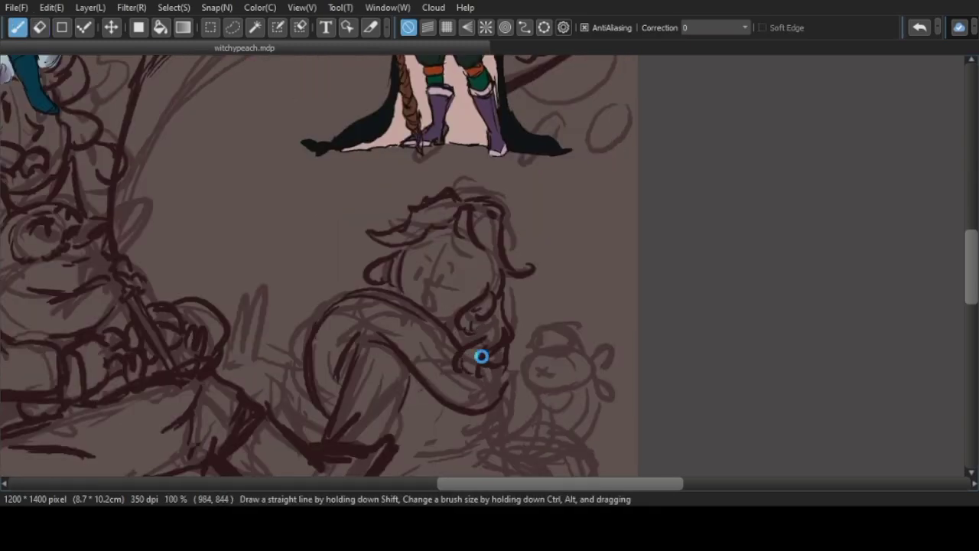
- Draw the smaller figure's eyes, brows and small open mouth, and add loose hair strands and curls beside the face
scroll(481, 356, up, 1)
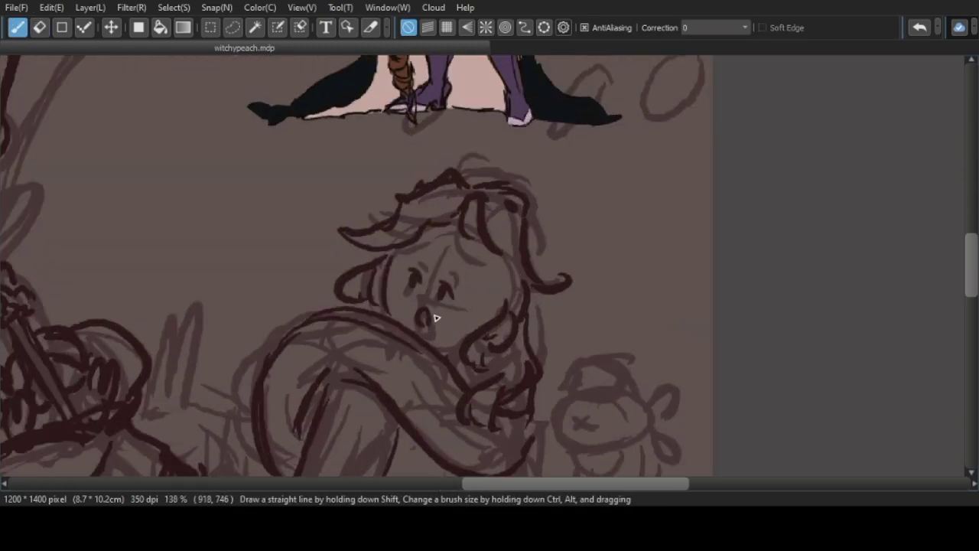
scroll(433, 325, down, 3)
scroll(429, 337, up, 1)
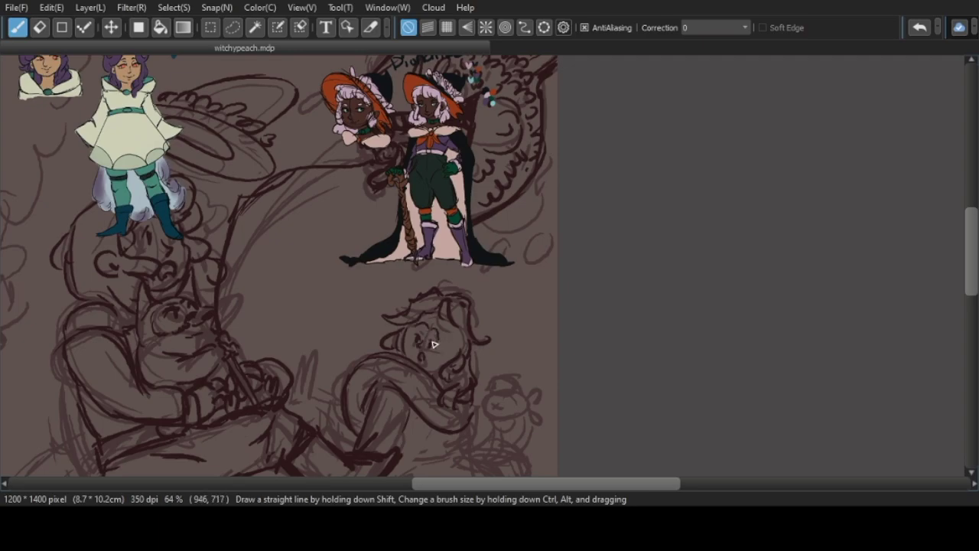
scroll(437, 335, down, 1)
scroll(444, 308, up, 2)
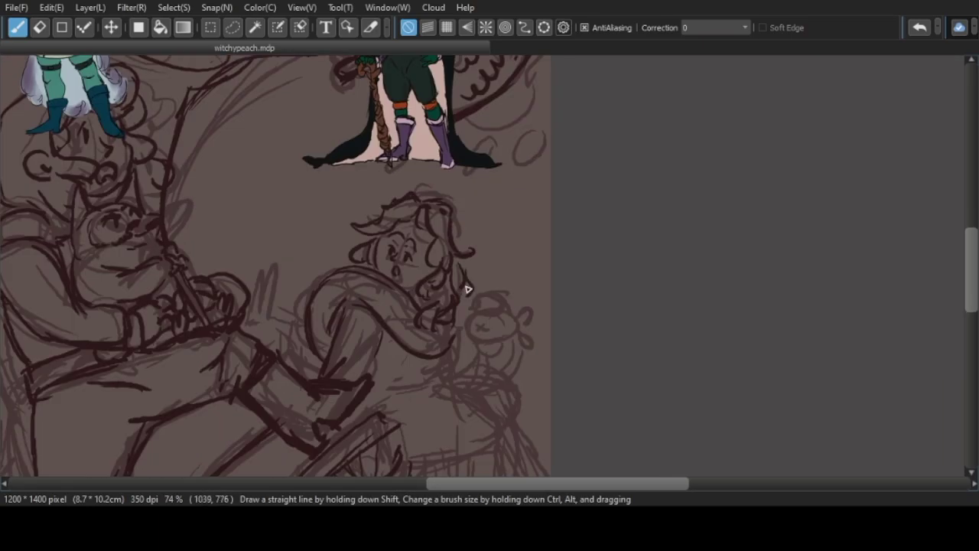
scroll(466, 321, down, 2)
scroll(338, 313, up, 3)
scroll(383, 371, down, 3)
- Outline the small creature beside the smaller figure with its cap, face, knotted scarf and body, and give the hanging curved shape a pointed tip
drag(400, 389, 395, 354)
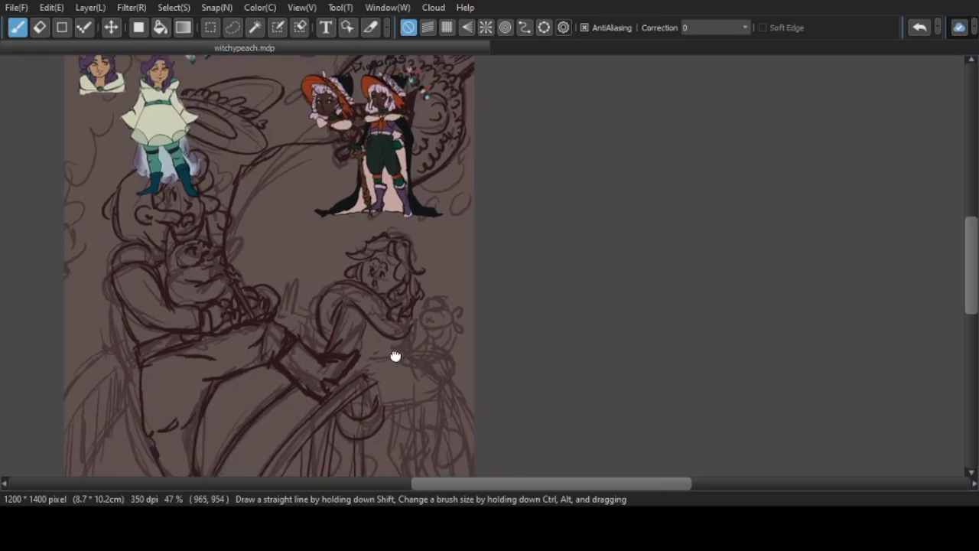
scroll(406, 385, up, 2)
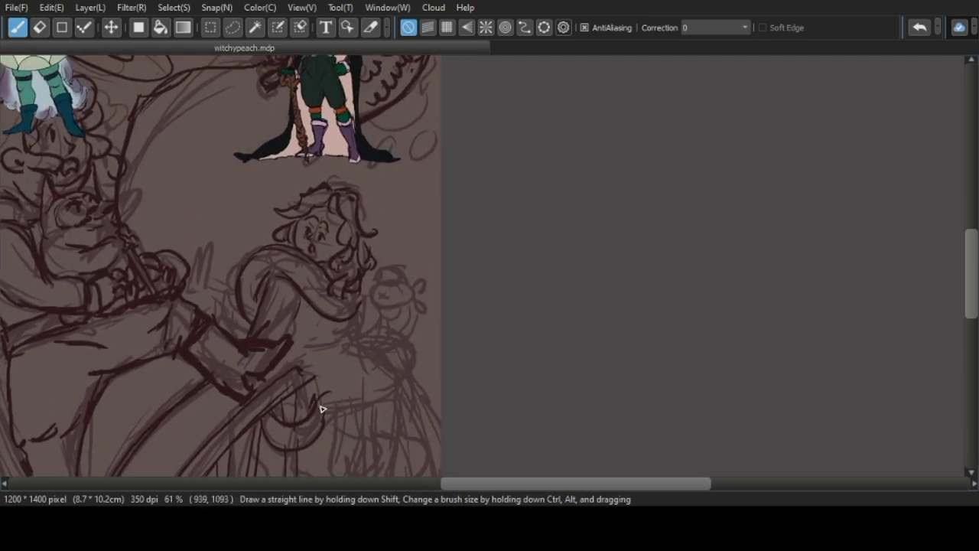
scroll(401, 296, up, 2)
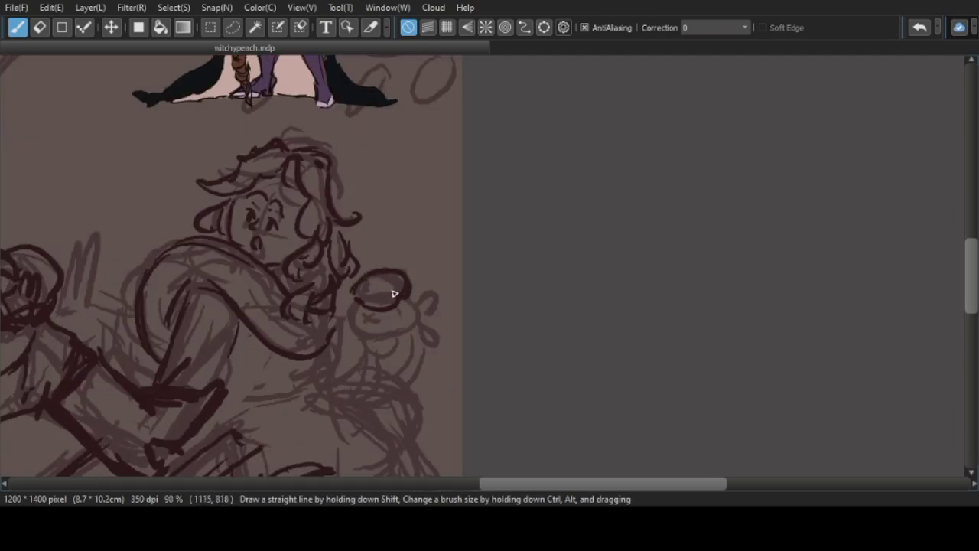
drag(448, 300, 419, 306)
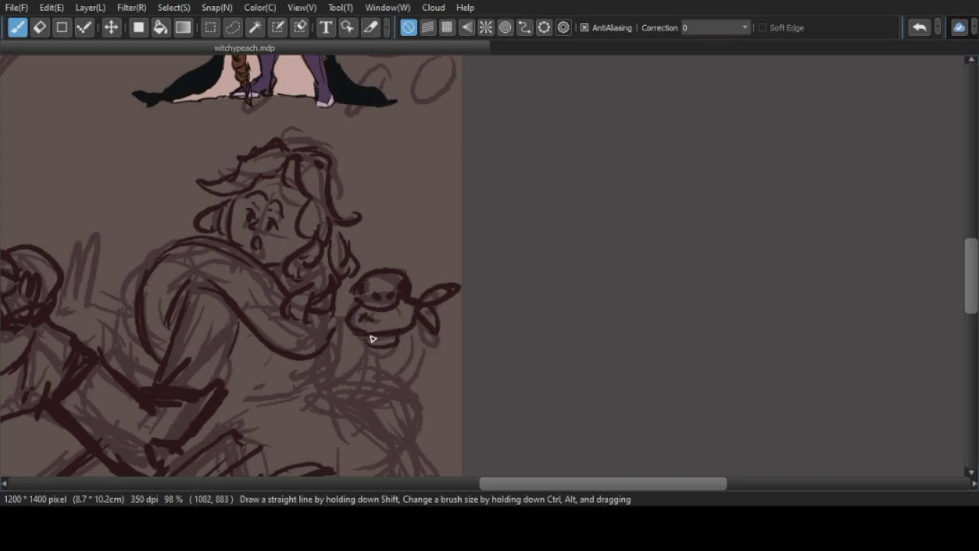
scroll(372, 339, down, 2)
scroll(410, 284, up, 1)
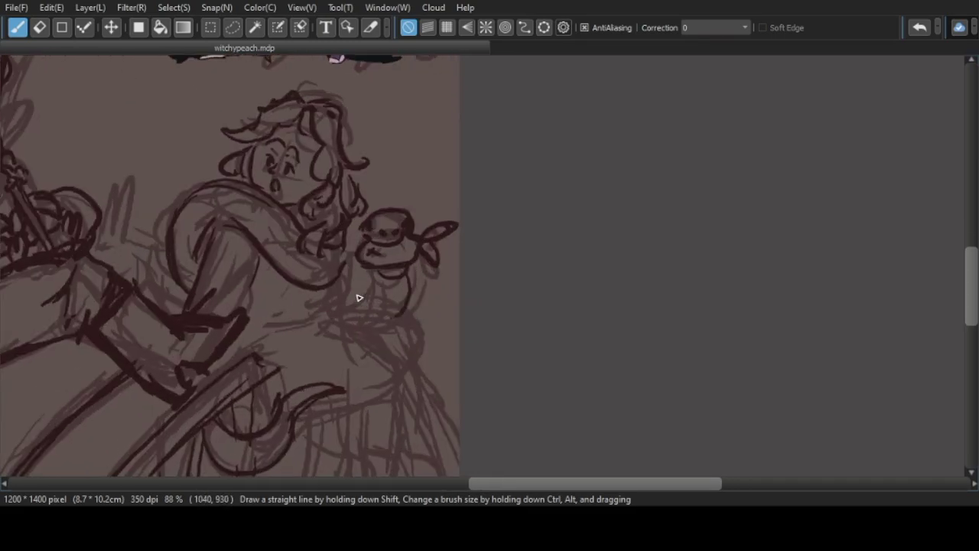
scroll(359, 298, down, 1)
- Outline the smaller figure's seated thigh, knee opening and garment hem, and draw the belt with its buckle across the waist
scroll(419, 305, down, 2)
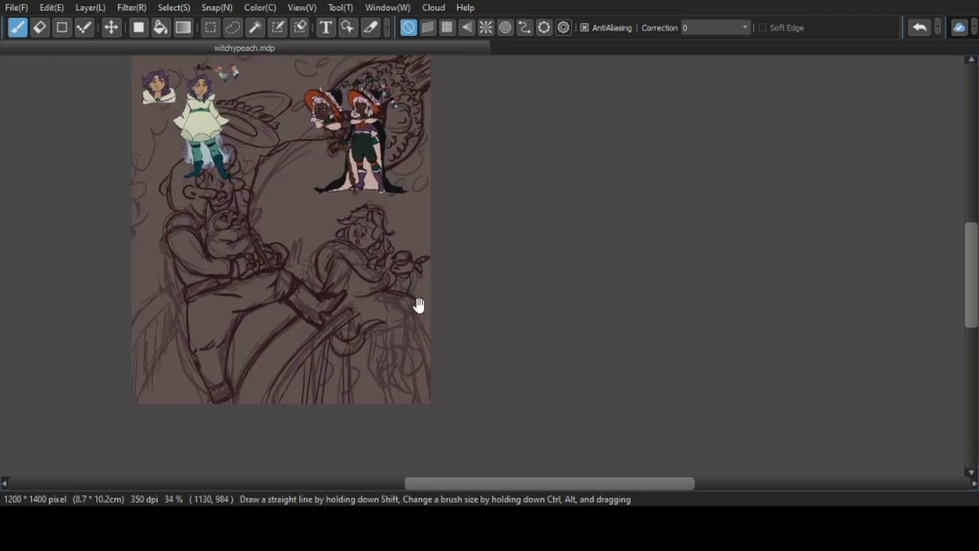
scroll(420, 304, up, 1)
mouse_move(400, 362)
mouse_down()
mouse_move(364, 367)
mouse_move(411, 321)
mouse_move(365, 350)
mouse_move(339, 364)
mouse_up()
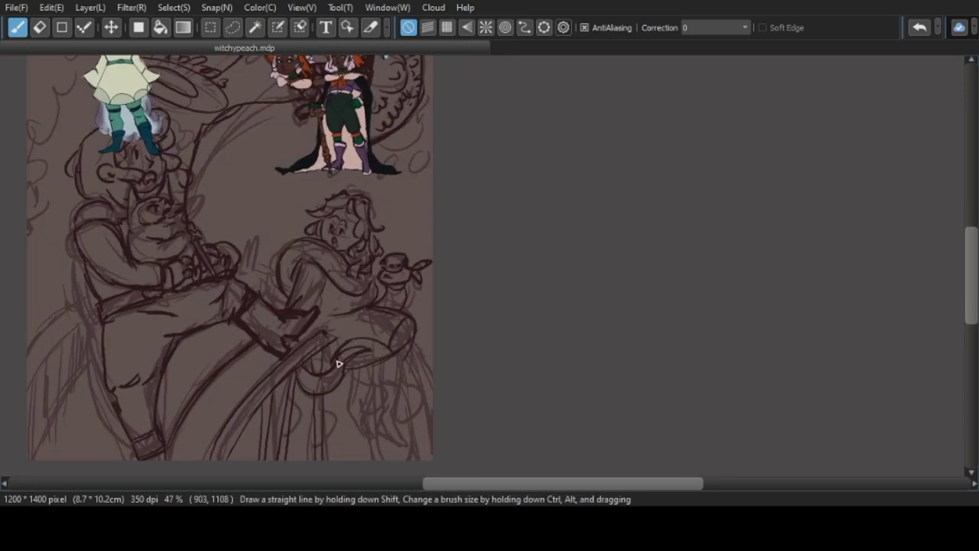
scroll(404, 328, up, 1)
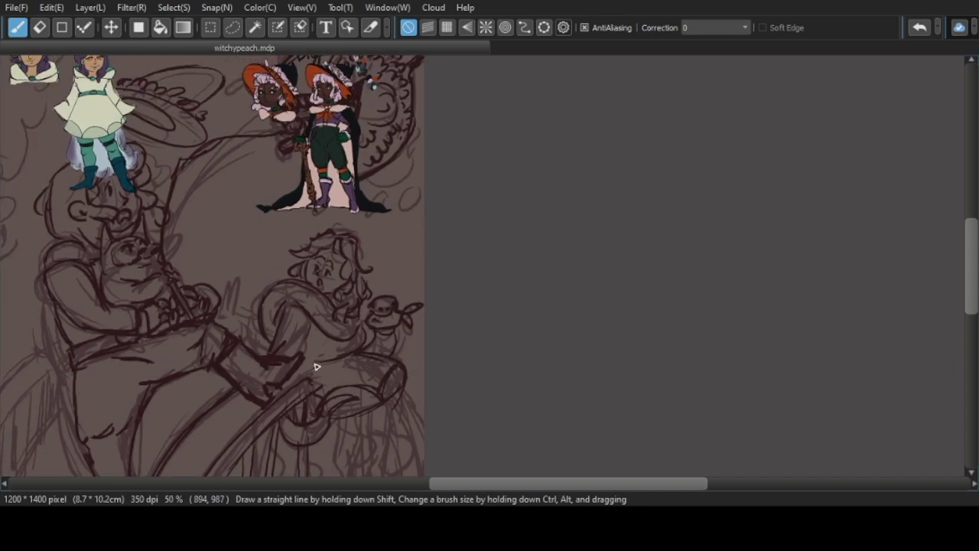
scroll(344, 367, down, 2)
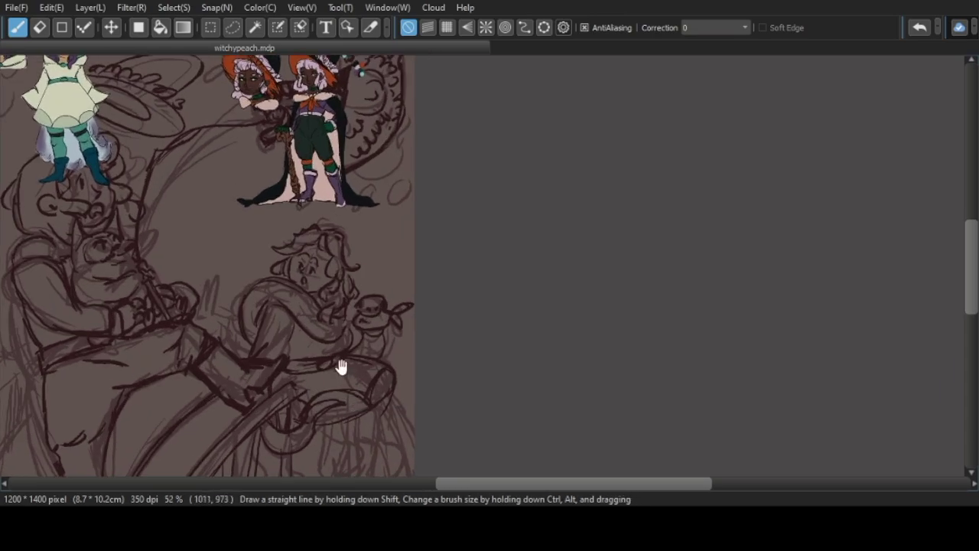
scroll(339, 345, up, 2)
scroll(332, 391, down, 2)
scroll(291, 326, up, 2)
- Draw the smaller figure's two hanging lower legs with cuffed, heeled boots below the garment hem
mouse_move(269, 292)
mouse_down()
mouse_move(291, 326)
mouse_move(260, 349)
mouse_up()
scroll(293, 352, down, 1)
scroll(262, 396, up, 1)
drag(262, 395, 286, 404)
scroll(303, 369, down, 1)
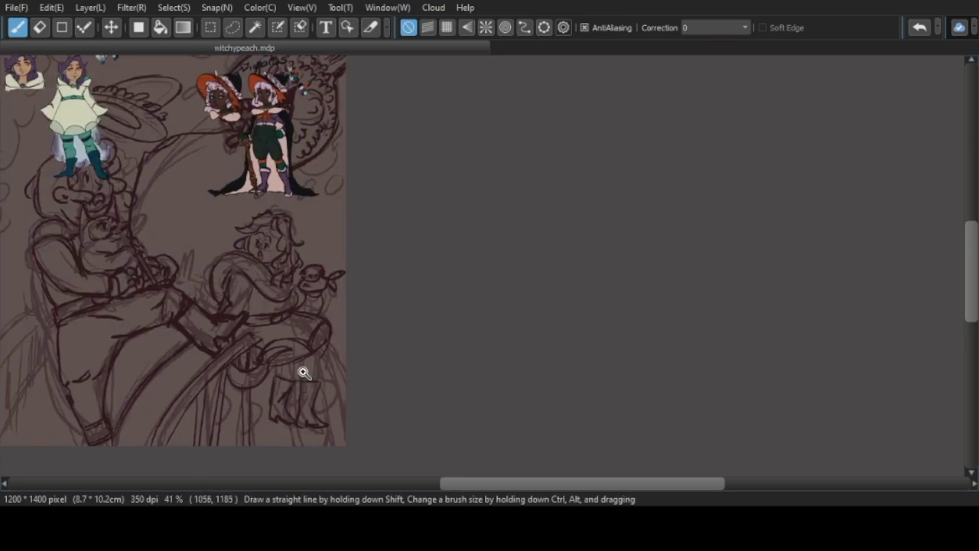
scroll(274, 366, up, 1)
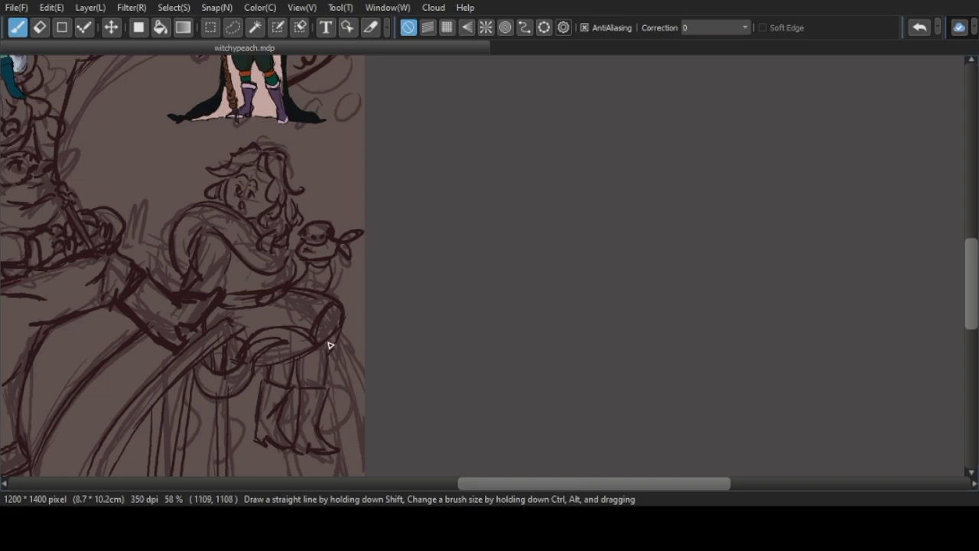
scroll(329, 346, down, 1)
scroll(329, 398, up, 1)
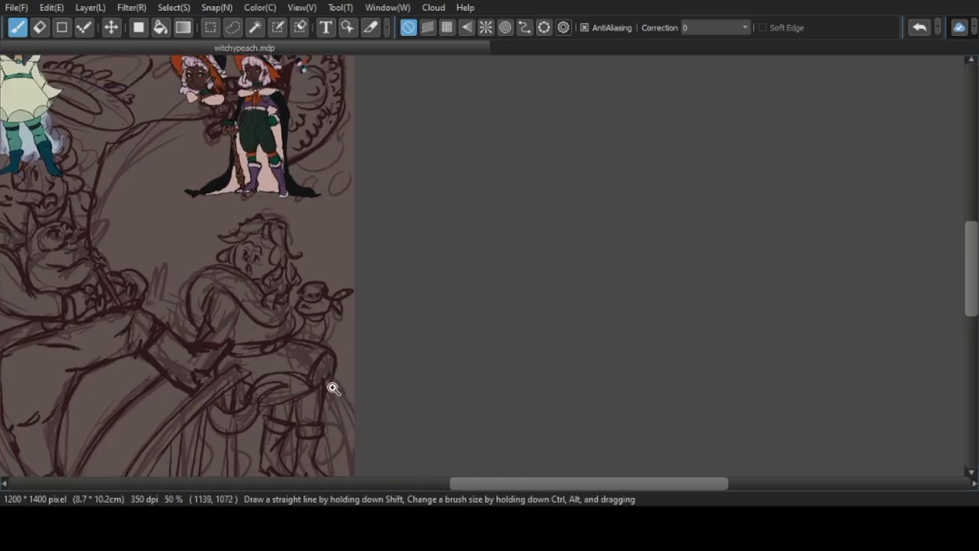
scroll(333, 387, up, 1)
scroll(323, 406, down, 2)
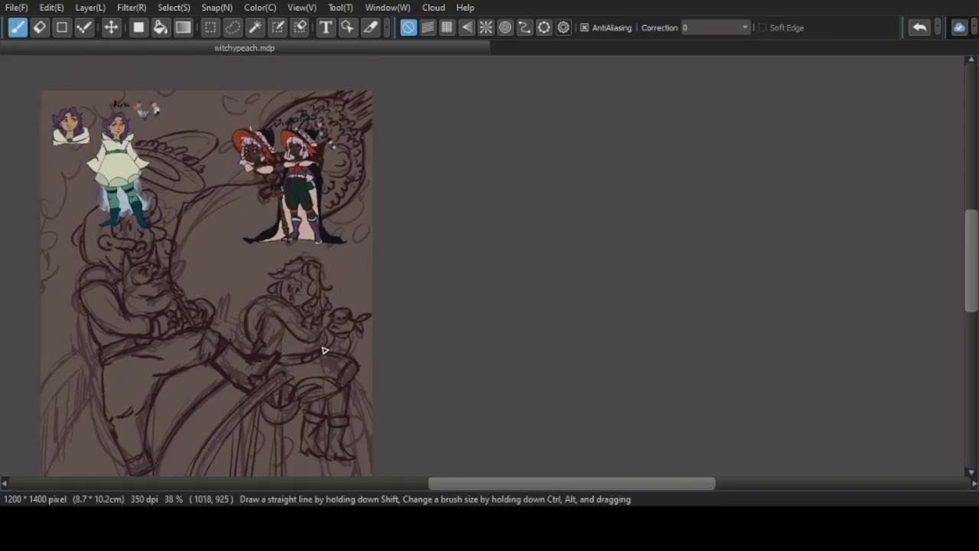
- Hide the two character references and reshape the outer locks of the smaller figure's hair into a pointed flick
scroll(324, 349, up, 1)
scroll(304, 251, down, 2)
key(Tab)
click(847, 275)
key(Tab)
scroll(411, 323, up, 3)
key(e)
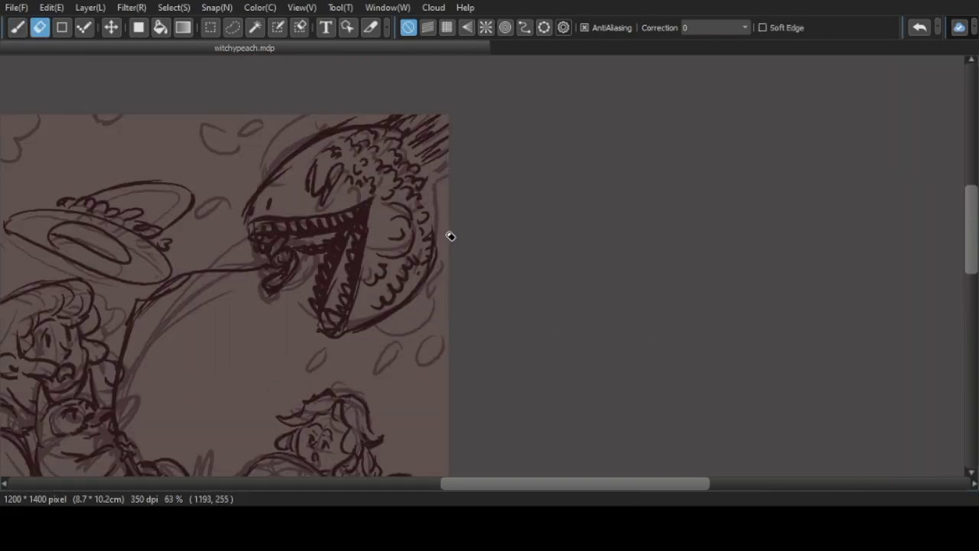
key(b)
- Draw the curved railing and its vertical posts behind the larger figure
scroll(439, 199, down, 4)
scroll(298, 306, up, 3)
mouse_move(210, 345)
mouse_down()
mouse_move(237, 303)
mouse_move(261, 283)
mouse_move(217, 335)
mouse_move(256, 300)
mouse_move(265, 344)
mouse_move(217, 348)
mouse_up()
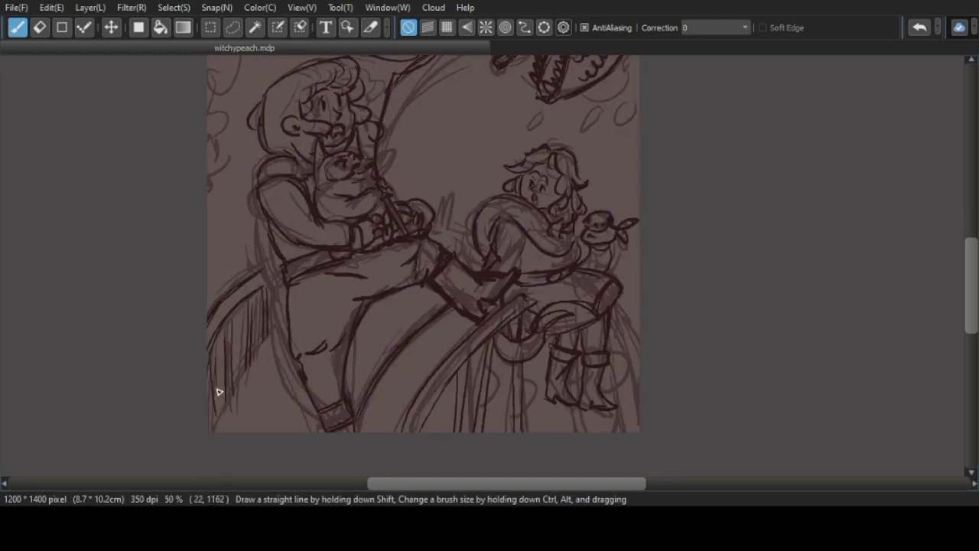
scroll(226, 314, down, 2)
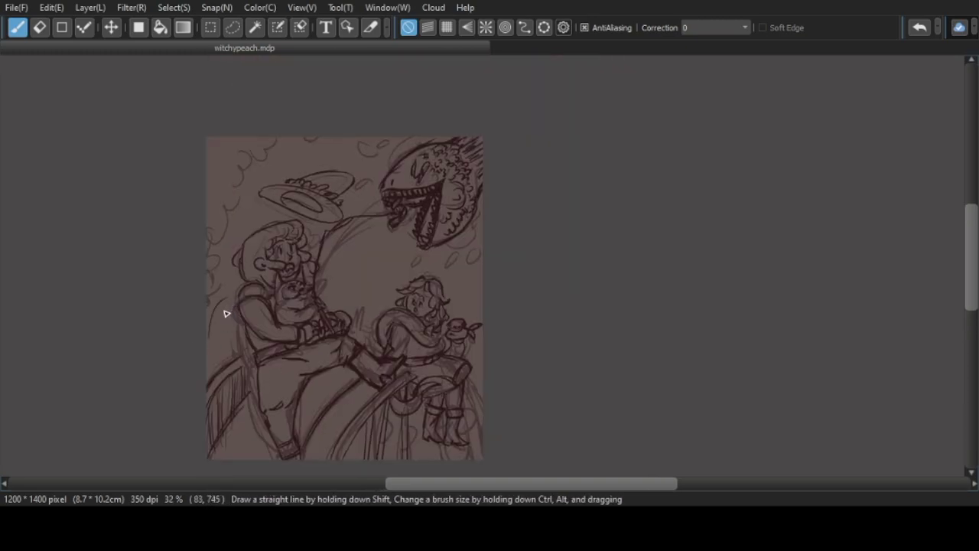
- Draw small falling petals around the toothed creature's head and a little rabbit perched on the railing behind the larger figure
scroll(201, 306, right, 3)
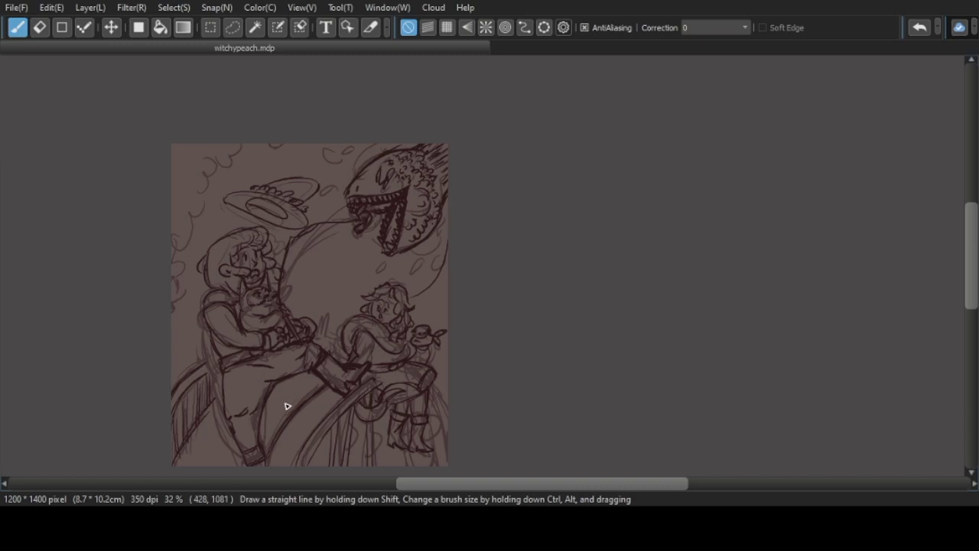
scroll(433, 343, up, 3)
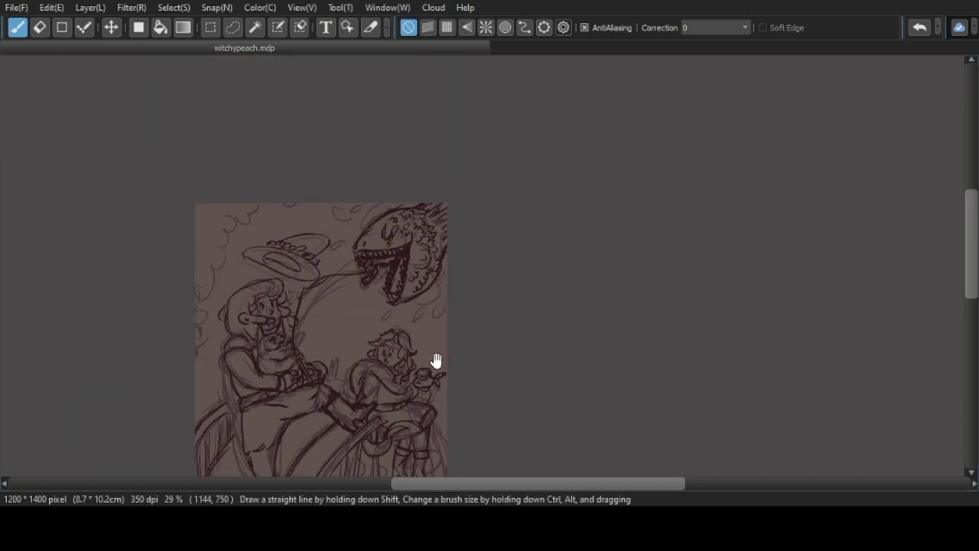
scroll(346, 242, down, 2)
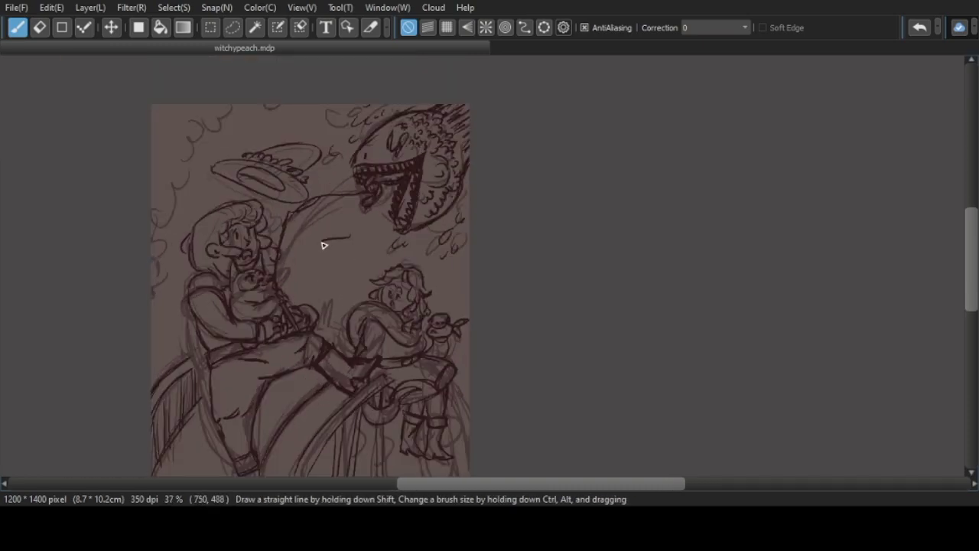
scroll(364, 263, down, 1)
scroll(365, 255, up, 3)
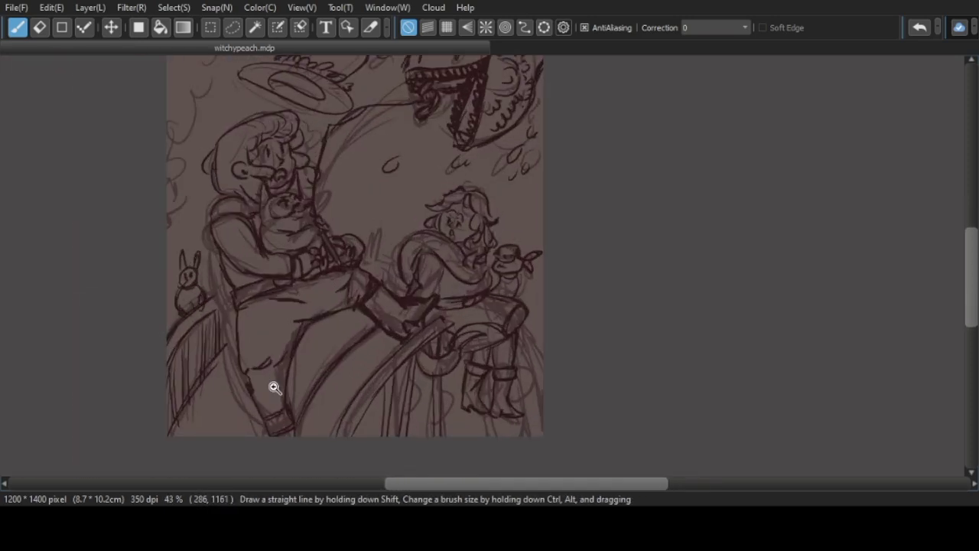
- Clean up overlapping lines around the smaller figure's lap and draw the railing and posts behind its boots
scroll(360, 395, down, 3)
scroll(360, 395, up, 3)
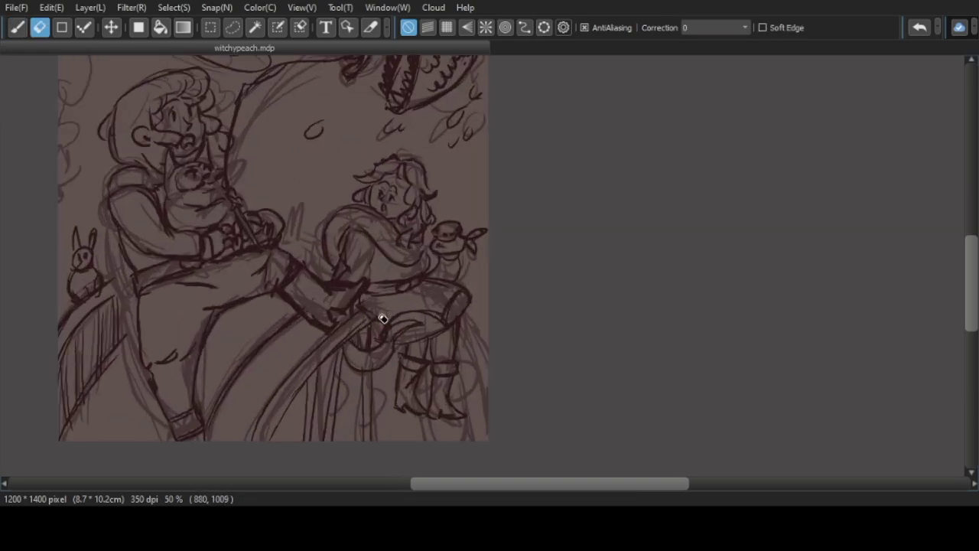
scroll(386, 335, down, 1)
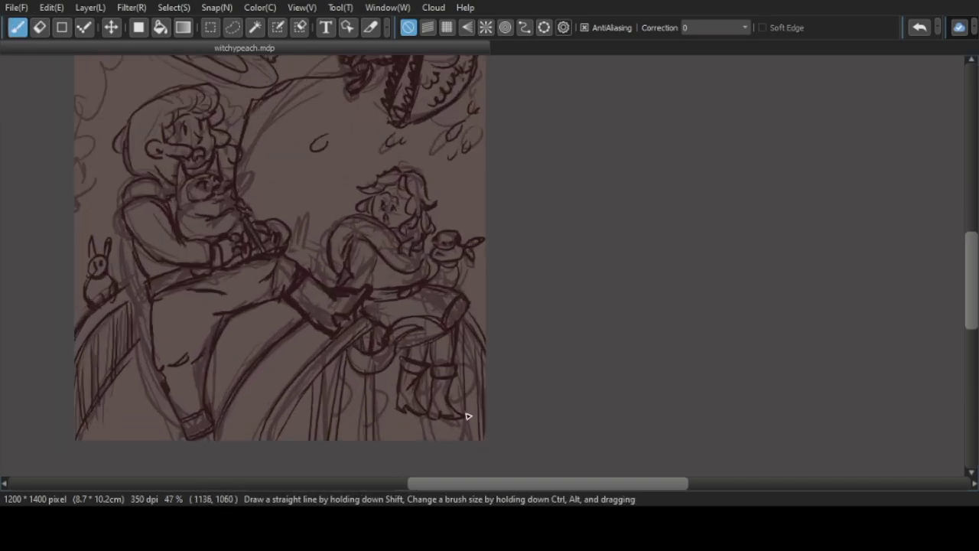
scroll(438, 408, down, 3)
scroll(415, 400, up, 2)
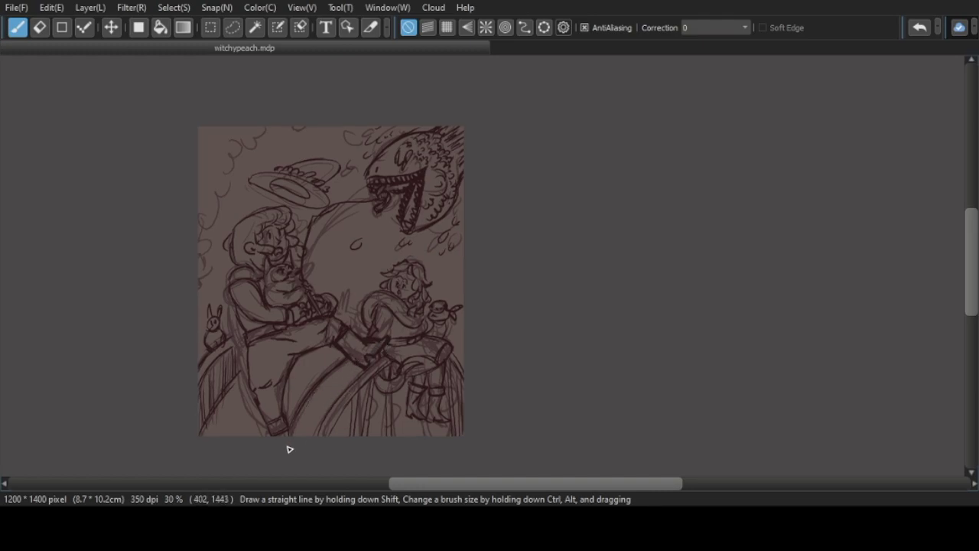
- Redraw the curved rail edge, cover the surface below the larger figure with scale-like arcs, and add the railing between the two figures
key(e)
key(b)
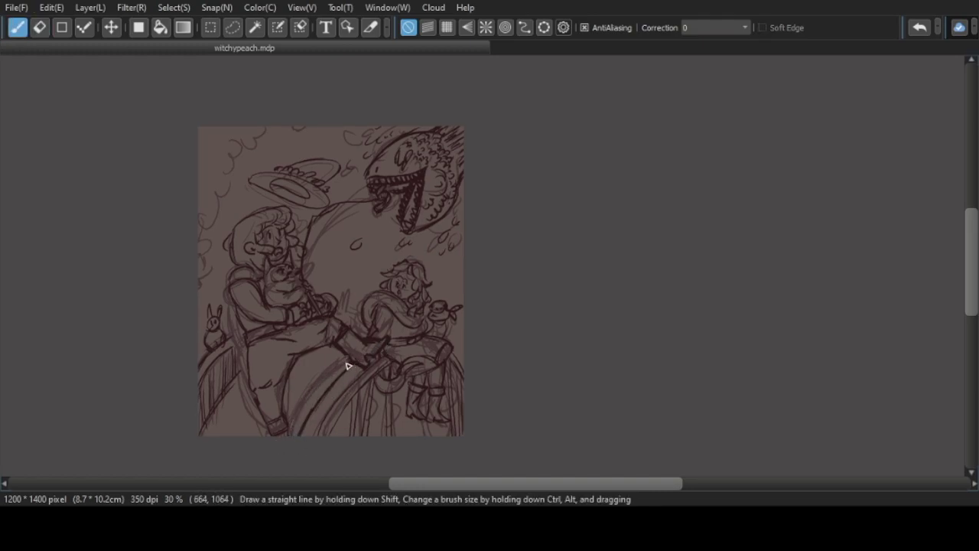
scroll(373, 390, up, 1)
scroll(373, 381, down, 2)
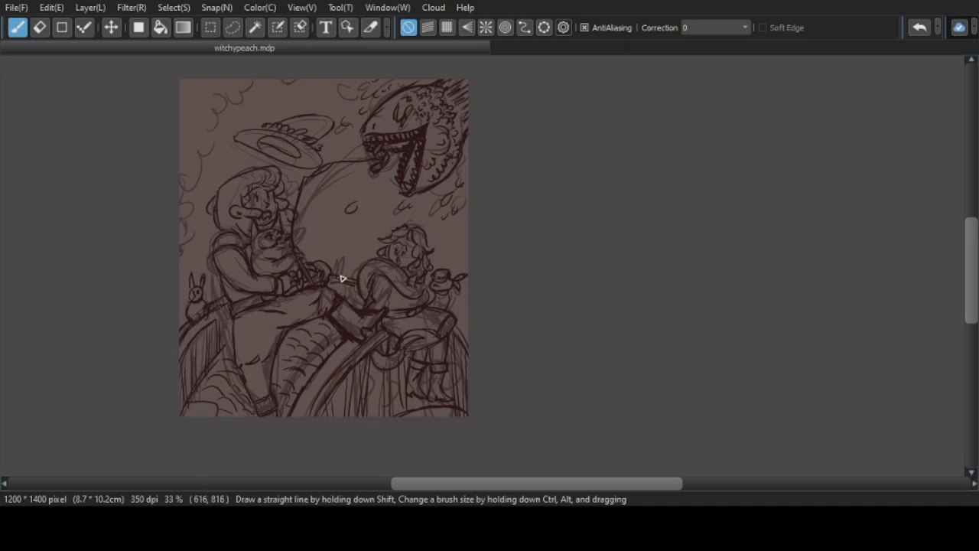
- Paint a flat tan base over the smaller figure's shoulder and torso beneath the line art
scroll(465, 398, up, 1)
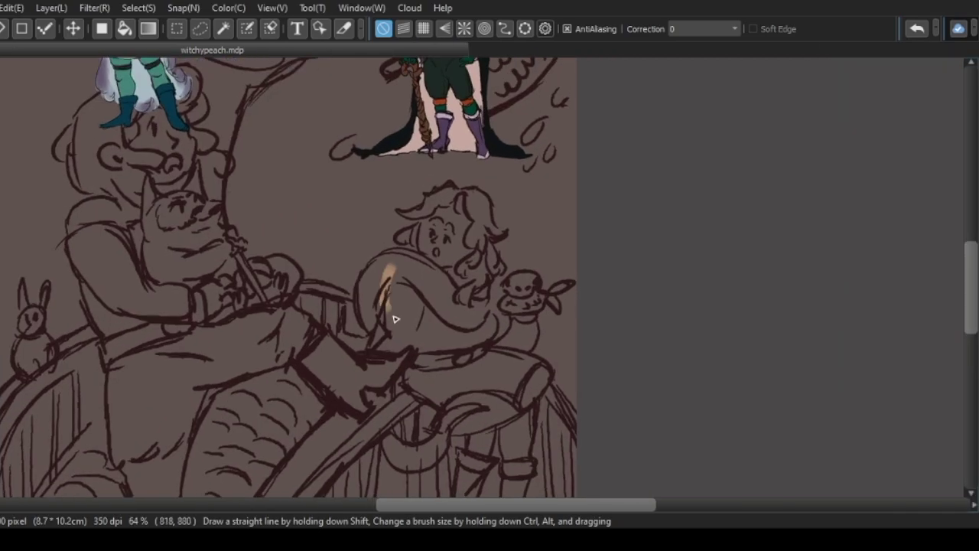
drag(394, 306, 391, 346)
scroll(392, 347, up, 2)
mouse_move(416, 291)
mouse_down()
mouse_move(329, 278)
mouse_move(342, 318)
mouse_move(346, 240)
mouse_move(392, 238)
mouse_move(389, 313)
mouse_move(369, 293)
mouse_move(356, 372)
mouse_up()
scroll(390, 267, down, 1)
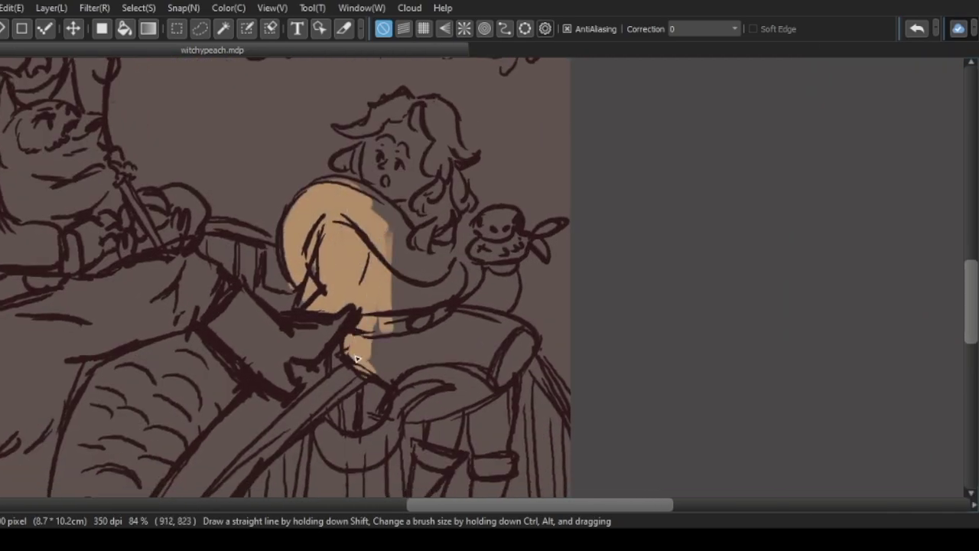
scroll(356, 372, right, 1)
drag(329, 337, 351, 360)
- Extend the flat tan base over the smaller figure's face, hair and draped collar
scroll(357, 312, up, 2)
scroll(357, 312, up, 2)
mouse_move(230, 283)
mouse_down()
mouse_move(340, 300)
mouse_move(326, 247)
mouse_move(374, 330)
mouse_move(347, 224)
mouse_move(274, 246)
mouse_move(303, 205)
mouse_move(284, 201)
mouse_move(347, 162)
mouse_move(348, 198)
mouse_move(335, 195)
mouse_move(343, 238)
mouse_move(410, 164)
mouse_move(447, 222)
mouse_up()
scroll(447, 222, down, 1)
mouse_move(382, 153)
mouse_down()
mouse_move(398, 260)
mouse_move(421, 229)
mouse_move(299, 260)
mouse_move(295, 374)
mouse_up()
scroll(396, 215, down, 1)
scroll(295, 375, down, 1)
- Fill the small creature's head, scarf knot and body with the same tan base
mouse_move(275, 245)
mouse_down()
mouse_move(283, 321)
mouse_move(344, 243)
mouse_move(367, 253)
mouse_up()
scroll(315, 339, up, 2)
mouse_move(314, 339)
mouse_down()
mouse_move(336, 210)
mouse_move(326, 187)
mouse_move(367, 237)
mouse_up()
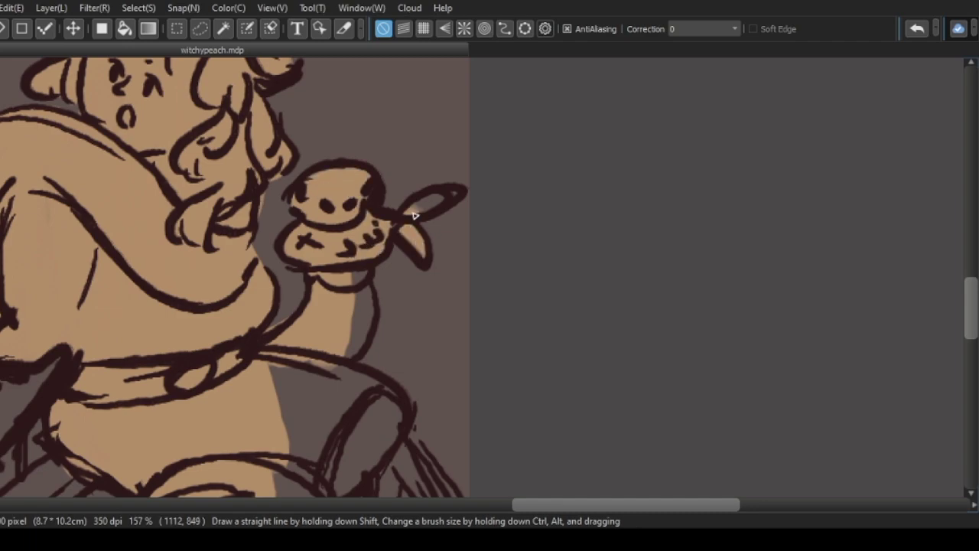
drag(414, 216, 466, 188)
drag(360, 275, 359, 359)
- Paint the tan base over the smaller figure's lap, knee and garment hem, and over the curved shape hanging beside it
scroll(321, 277, down, 3)
mouse_move(321, 277)
mouse_down()
mouse_move(290, 272)
mouse_move(342, 238)
mouse_move(350, 262)
mouse_move(252, 289)
mouse_move(294, 288)
mouse_move(270, 310)
mouse_move(300, 314)
mouse_move(186, 409)
mouse_up()
scroll(387, 267, down, 1)
scroll(252, 321, left, 1)
scroll(322, 351, left, 1)
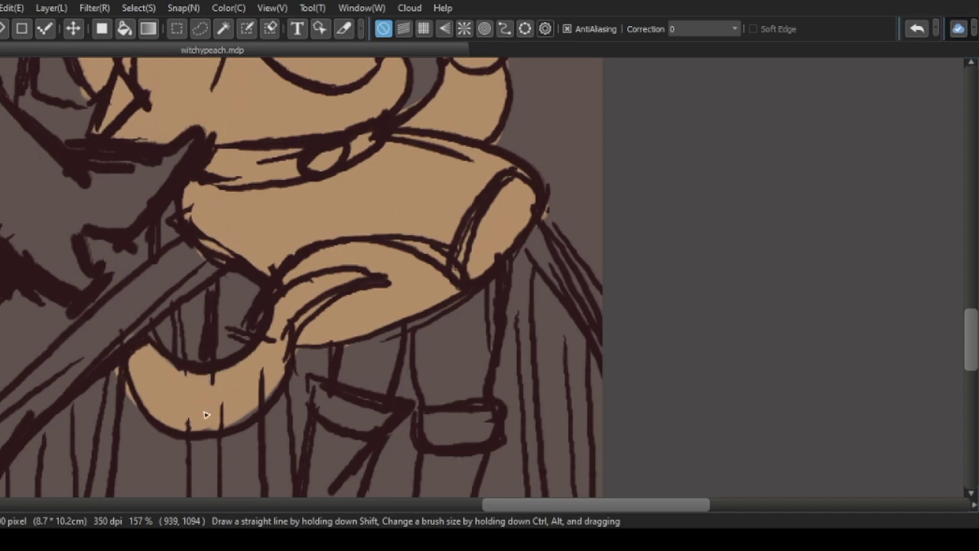
- Fill both of the smaller figure's lower legs and boots with the tan base
scroll(187, 408, down, 3)
scroll(316, 317, up, 1)
mouse_move(262, 336)
mouse_down()
mouse_move(275, 413)
mouse_move(288, 308)
mouse_up()
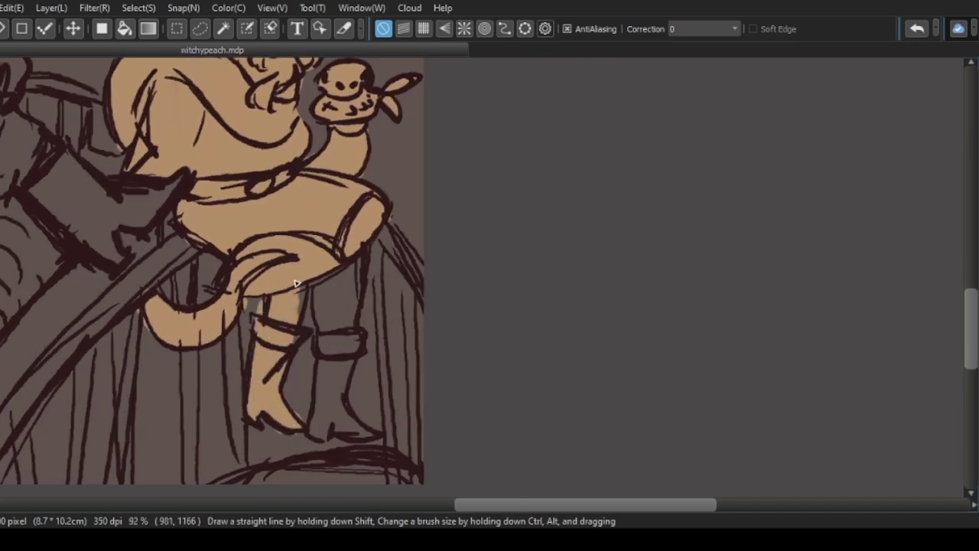
scroll(288, 309, down, 1)
scroll(284, 269, up, 2)
mouse_move(306, 214)
mouse_down()
mouse_move(313, 258)
mouse_move(267, 415)
mouse_move(329, 422)
mouse_up()
- Tidy the tan base along the smaller figure's shoulder, raised arm, legs and boots
scroll(329, 422, down, 3)
scroll(376, 332, left, 1)
scroll(376, 332, up, 3)
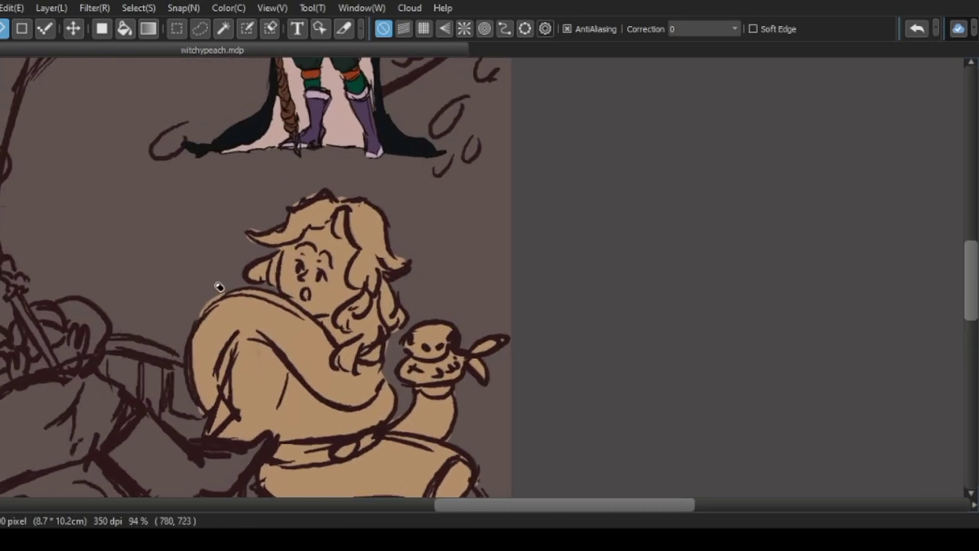
scroll(424, 306, down, 2)
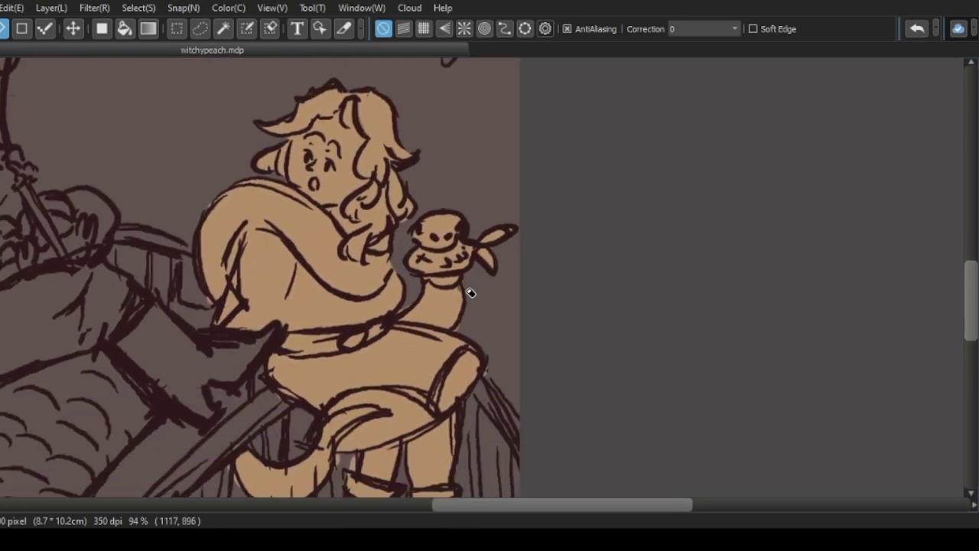
scroll(412, 304, down, 4)
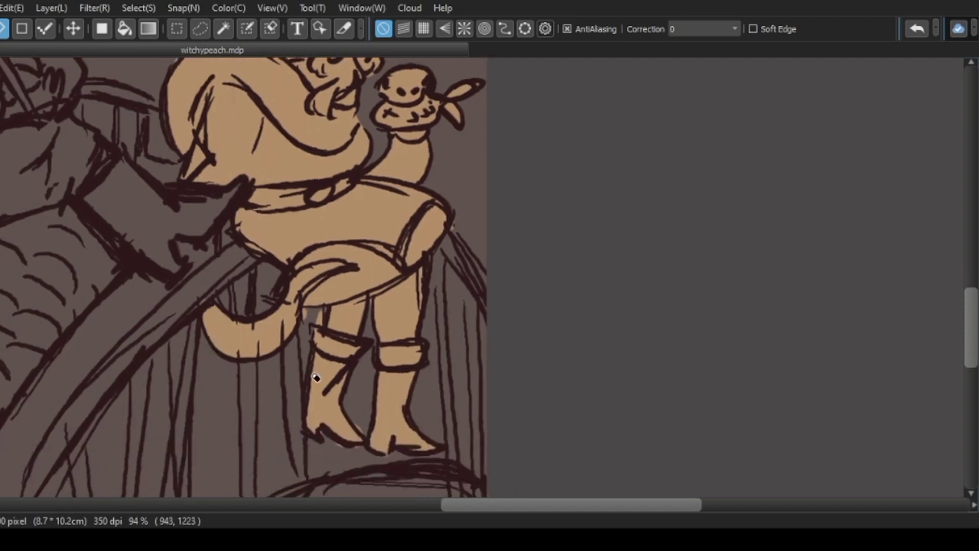
scroll(322, 375, down, 3)
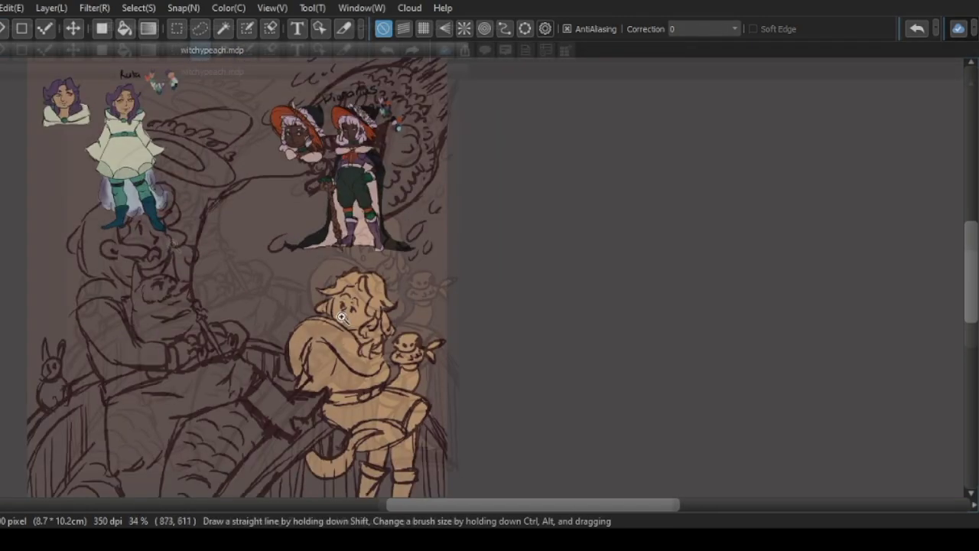
- Outline the larger figure and the creature in its arms with the lasso and fill the silhouette with dark brown #4B2F28
scroll(230, 306, up, 1)
key(l)
mouse_move(113, 152)
mouse_down()
mouse_move(106, 199)
mouse_move(119, 243)
mouse_up()
mouse_move(136, 343)
mouse_down()
mouse_move(176, 503)
mouse_move(199, 484)
mouse_move(225, 368)
mouse_move(339, 375)
mouse_move(300, 320)
mouse_up()
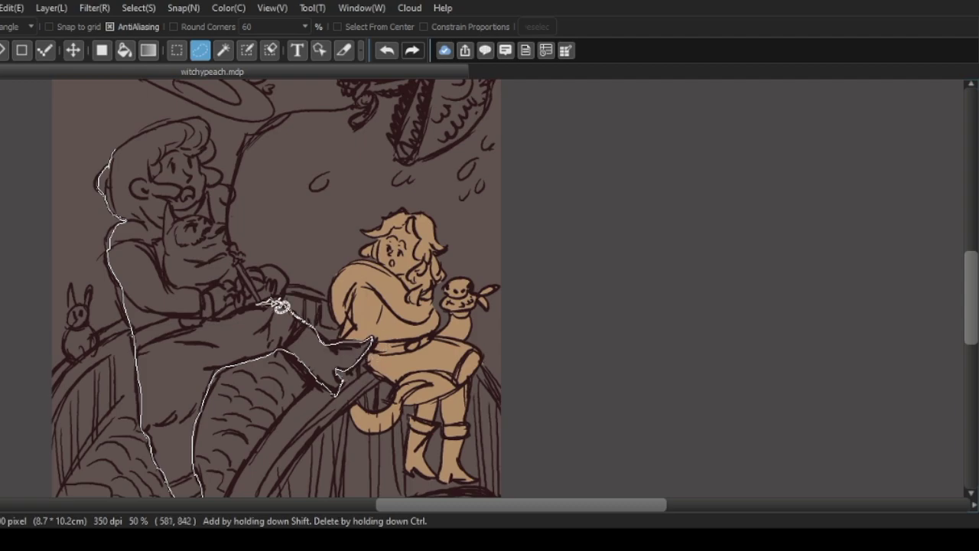
drag(263, 272, 254, 275)
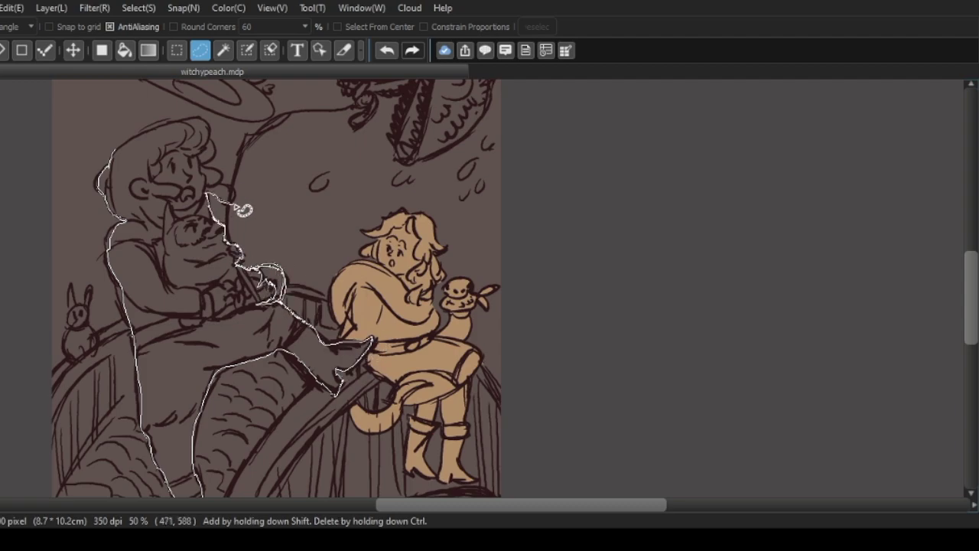
drag(223, 157, 218, 153)
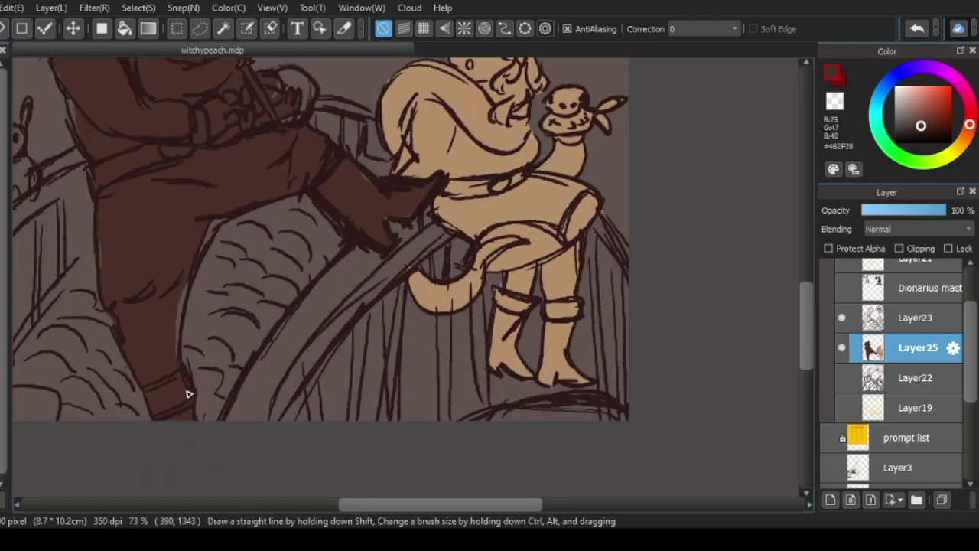
- Touch up the dark brown base along the larger figure's trouser leg, hood, hair and hands and around the held creature
scroll(98, 298, up, 3)
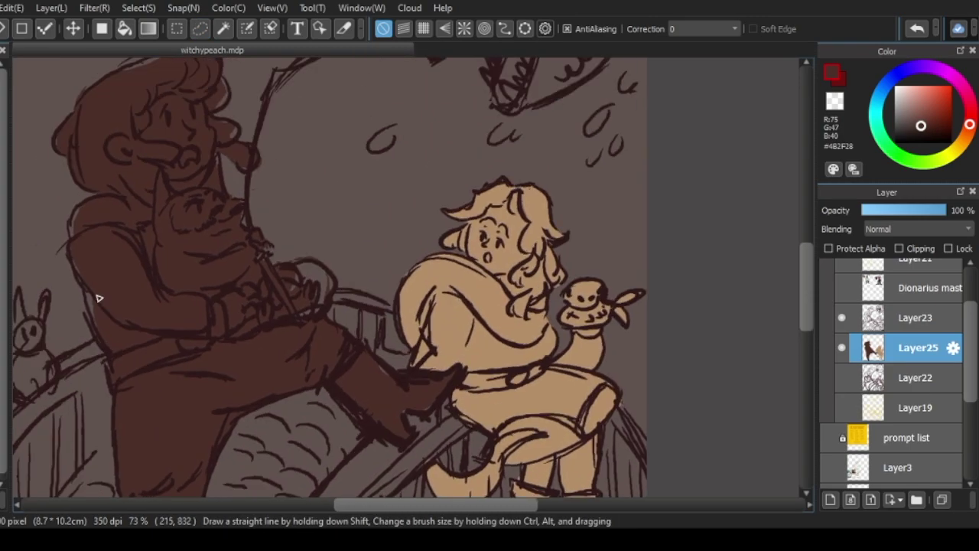
scroll(76, 288, up, 5)
key(Tab)
scroll(114, 237, up, 3)
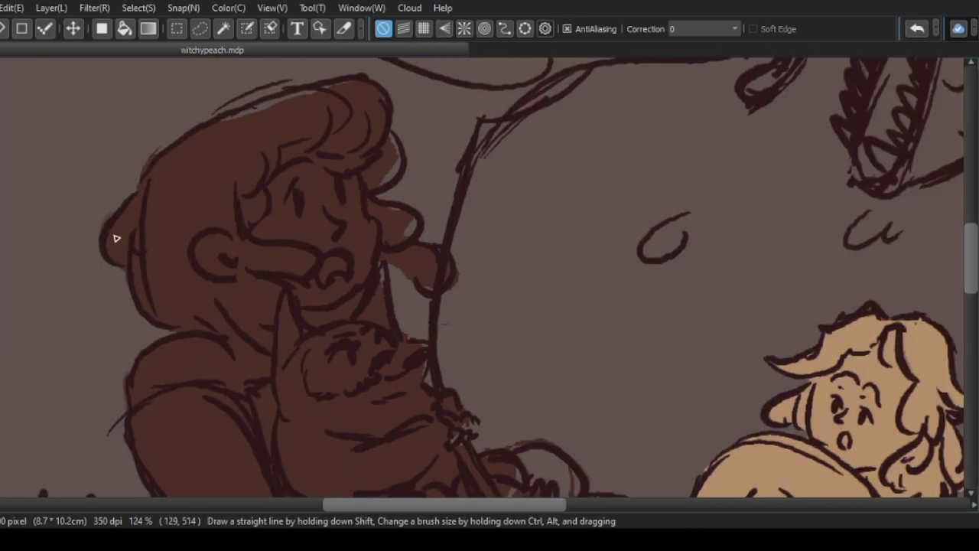
scroll(345, 249, down, 5)
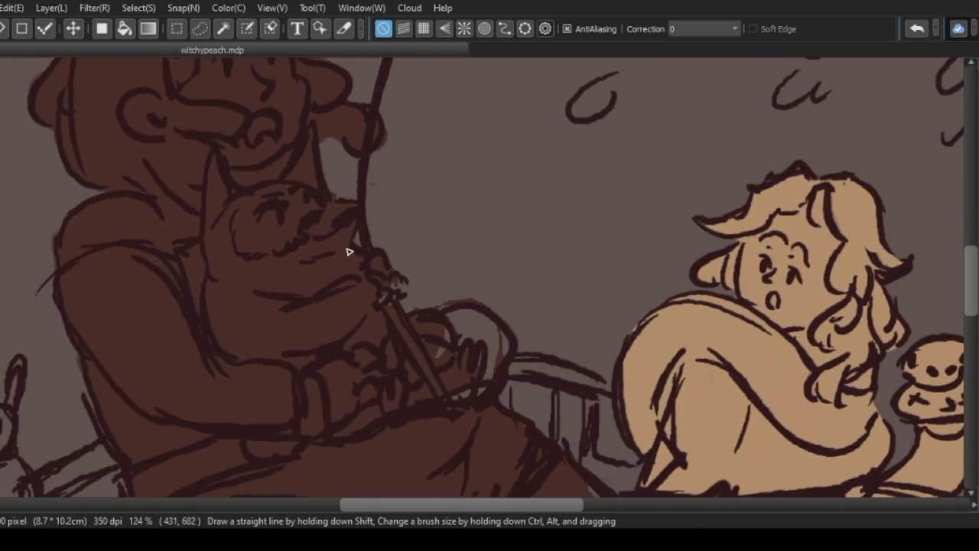
scroll(444, 271, down, 5)
scroll(400, 326, up, 5)
scroll(457, 299, down, 2)
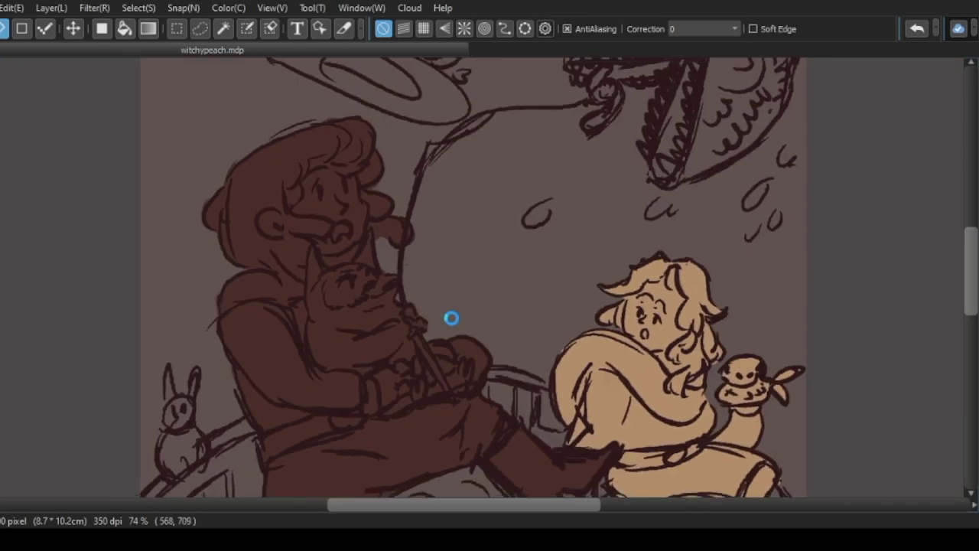
scroll(337, 235, up, 3)
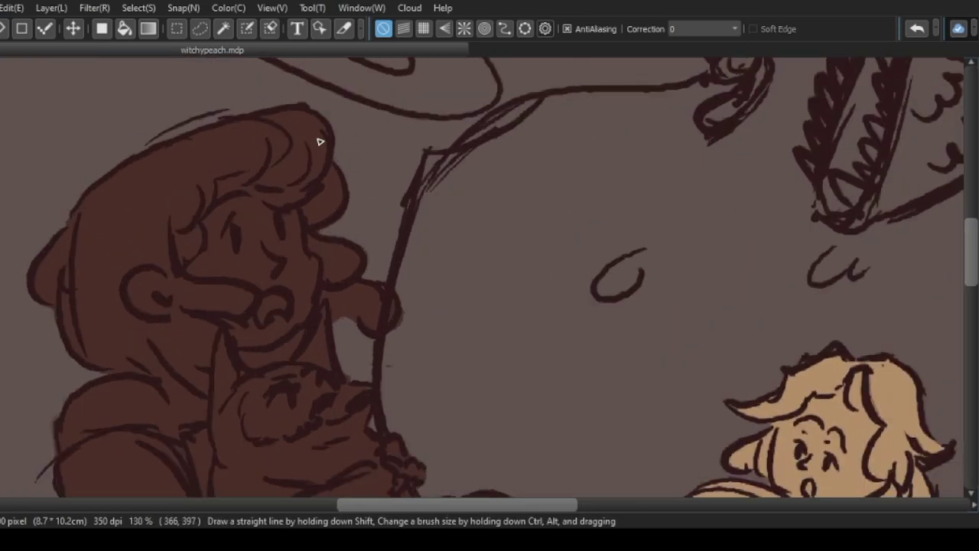
scroll(334, 451, down, 6)
key(Tab)
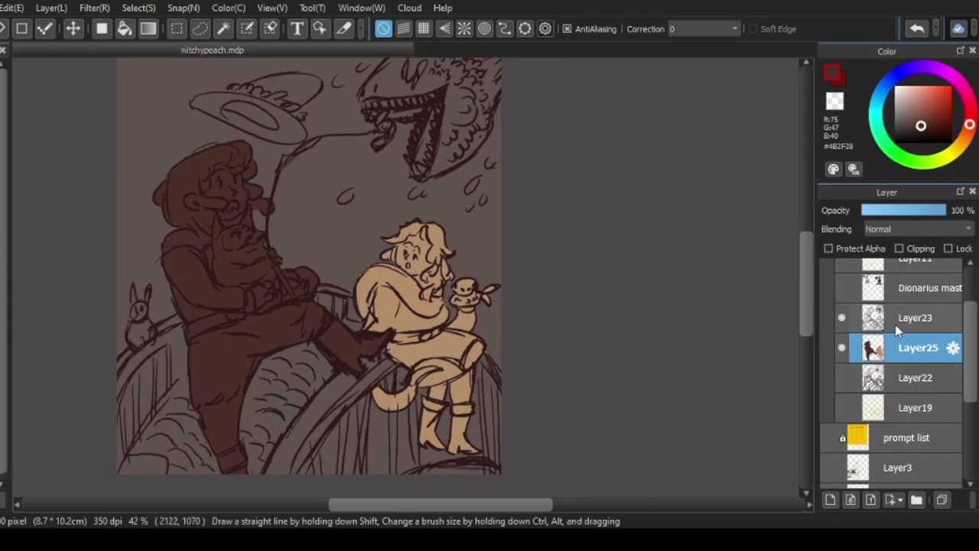
- Erase the railing lines crossing the smaller figure's curved tail on Layer23, and touch up the tan base beside it on Layer25
scroll(197, 393, up, 1)
scroll(438, 365, up, 2)
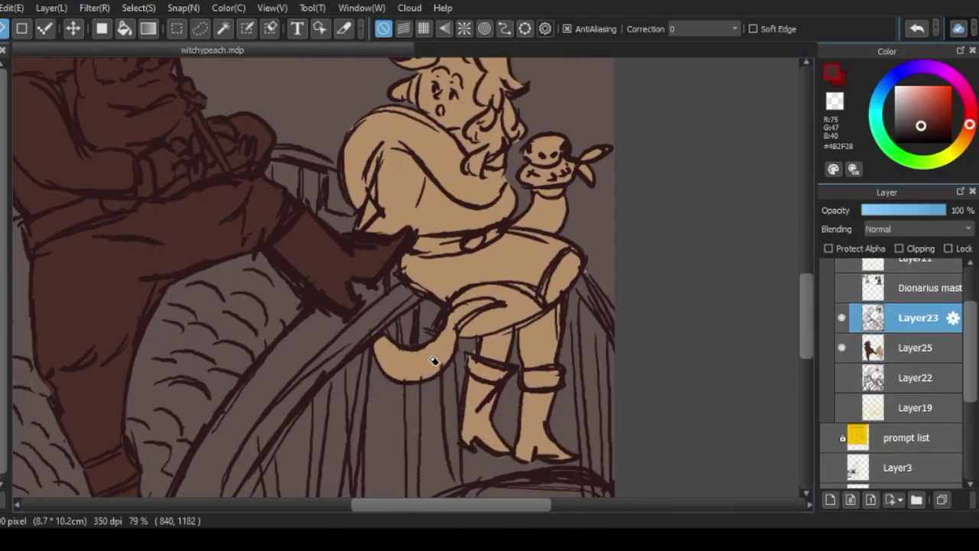
alt+click(500, 390)
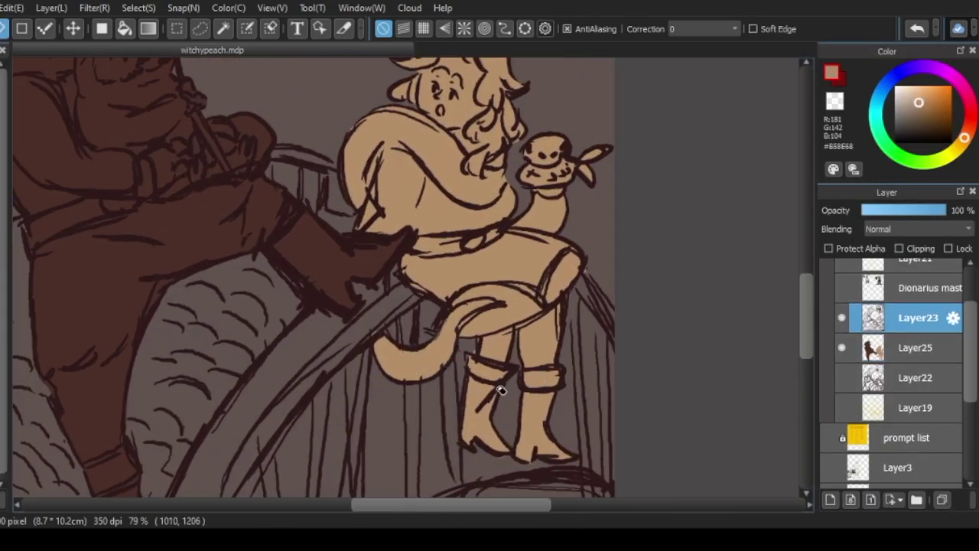
scroll(462, 350, down, 1)
ctrl+click(462, 352)
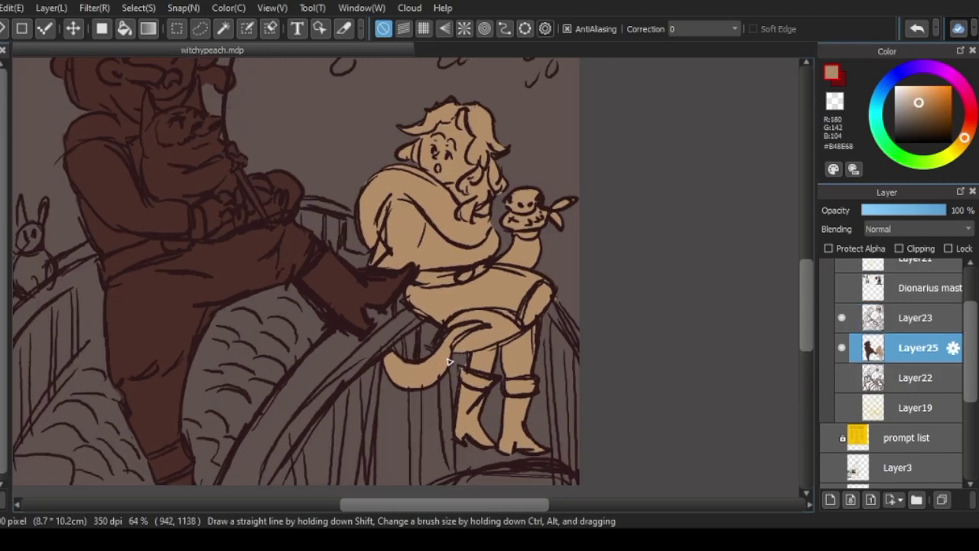
scroll(461, 381, down, 1)
scroll(461, 381, down, 1)
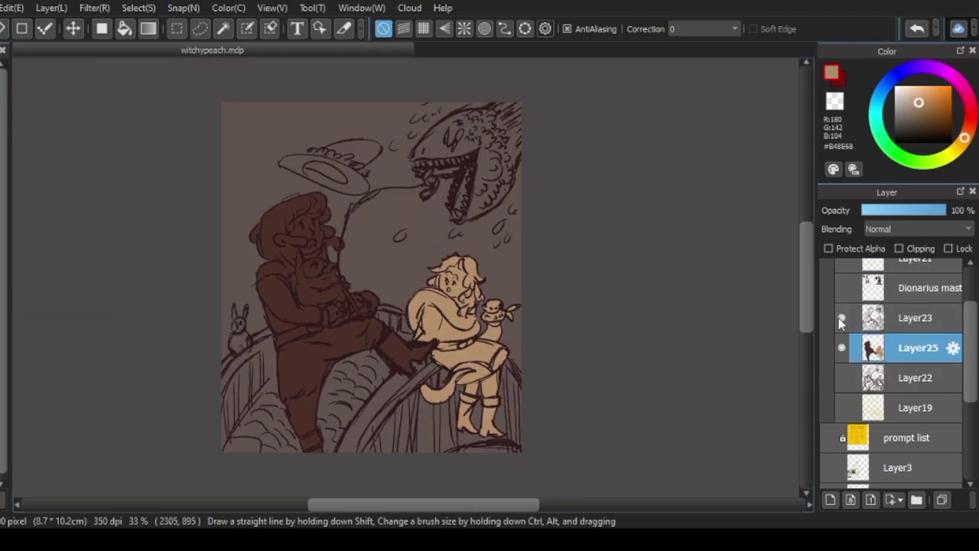
- Lasso the floating hat's outline and fill it with the larger figure's dark brown on Layer25
key(l)
scroll(363, 276, up, 2)
scroll(364, 276, up, 1)
drag(385, 263, 191, 215)
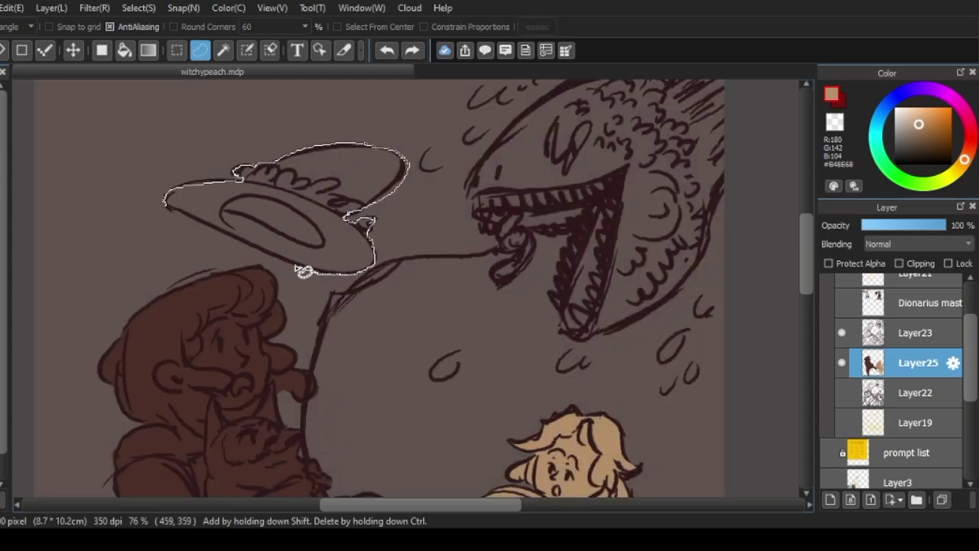
alt+click(387, 307)
- Lasso the open-mouthed fish head, including its tongue, and fill it with dark teal #344E55
drag(562, 101, 447, 252)
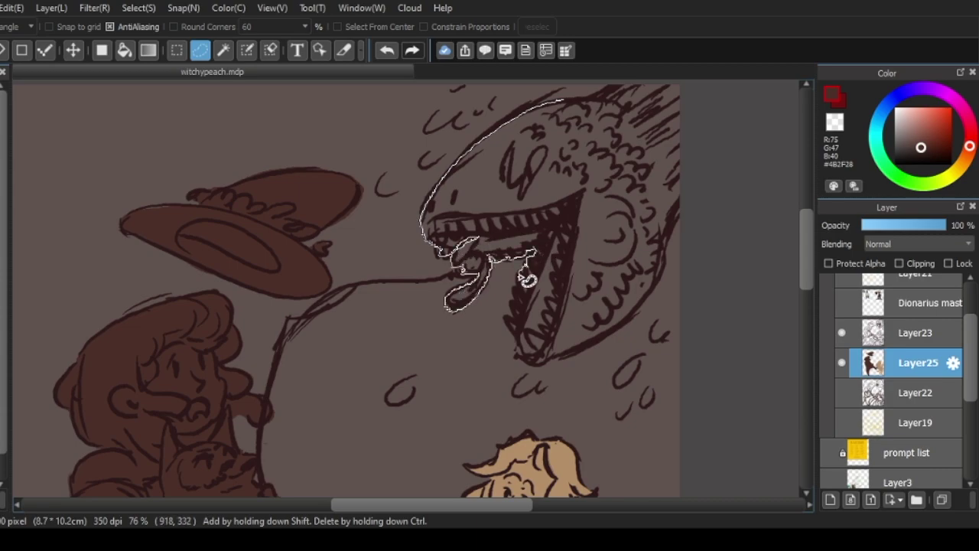
mouse_move(520, 345)
mouse_down()
mouse_move(619, 332)
mouse_move(699, 110)
mouse_move(737, 163)
mouse_up()
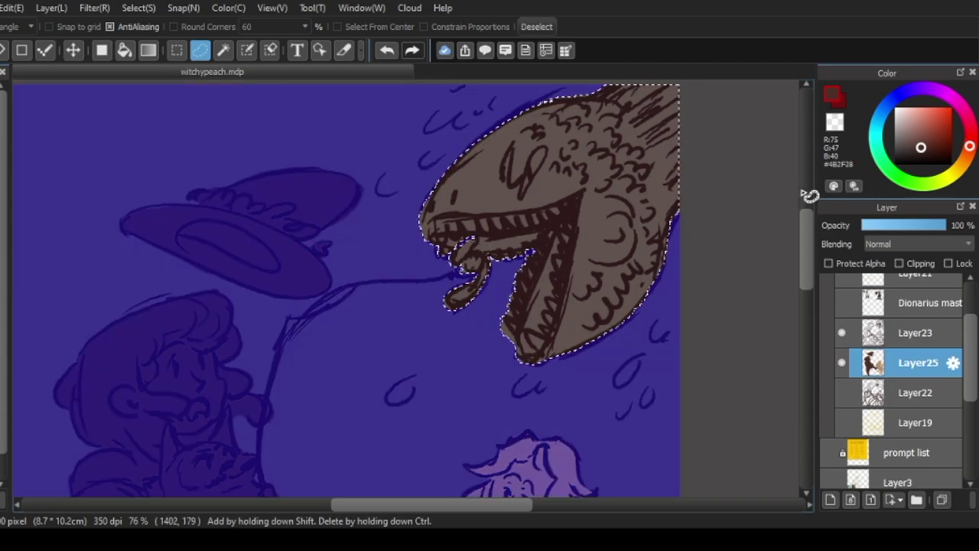
click(878, 140)
click(916, 145)
alt+click(600, 284)
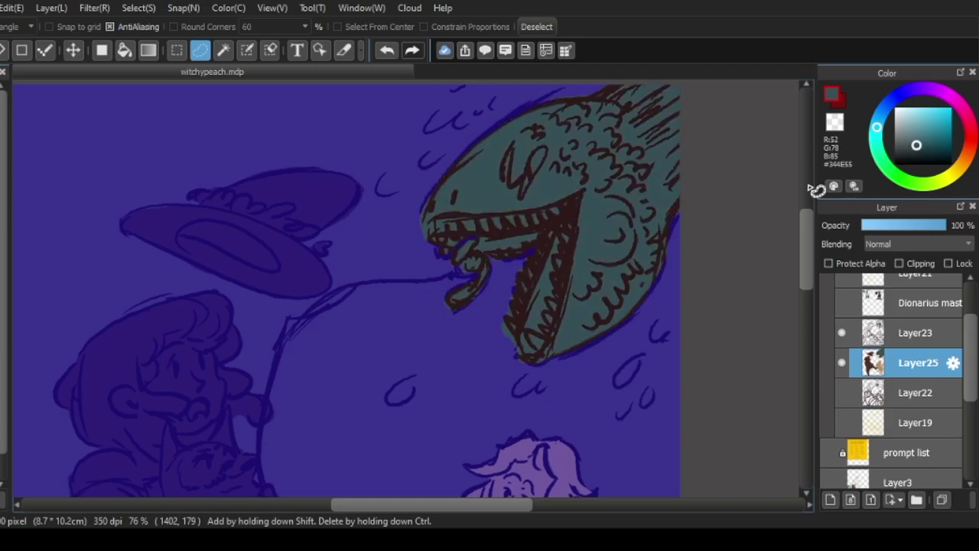
key(ctrl+d)
- Add a layer beneath the character colours and fill a wide dome-shaped hill behind both figures with dark teal #344E55
scroll(601, 285, down, 2)
key(ctrl+shift+n)
mouse_move(247, 375)
mouse_down()
mouse_move(482, 316)
mouse_move(645, 382)
mouse_up()
key(ctrl+bracketleft)
key(alt+BackSpace)
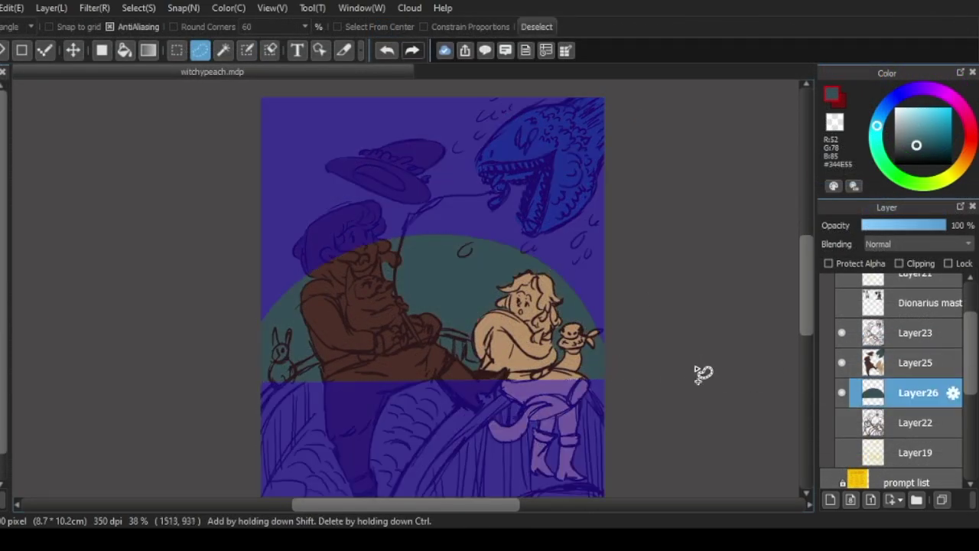
key(ctrl+d)
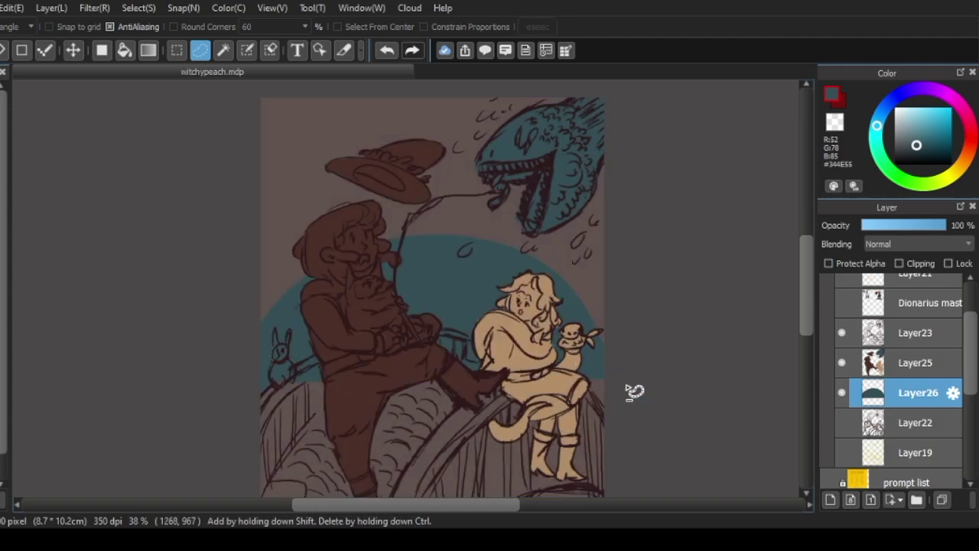
- Fill a second dark teal hill slope behind the small creature, running off the canvas's right edge
scroll(692, 333, down, 1)
mouse_move(605, 269)
mouse_down()
mouse_move(618, 280)
mouse_move(634, 332)
mouse_up()
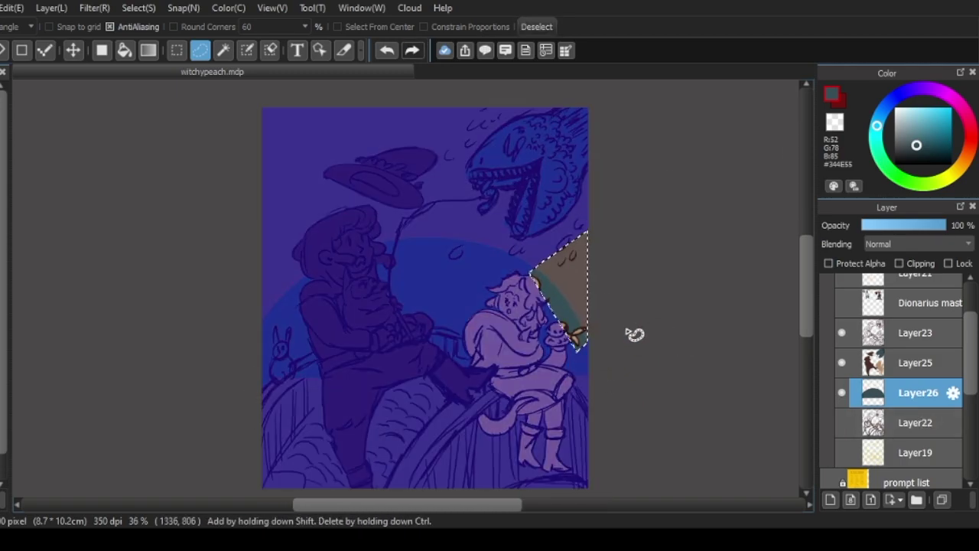
key(alt+BackSpace)
key(ctrl+d)
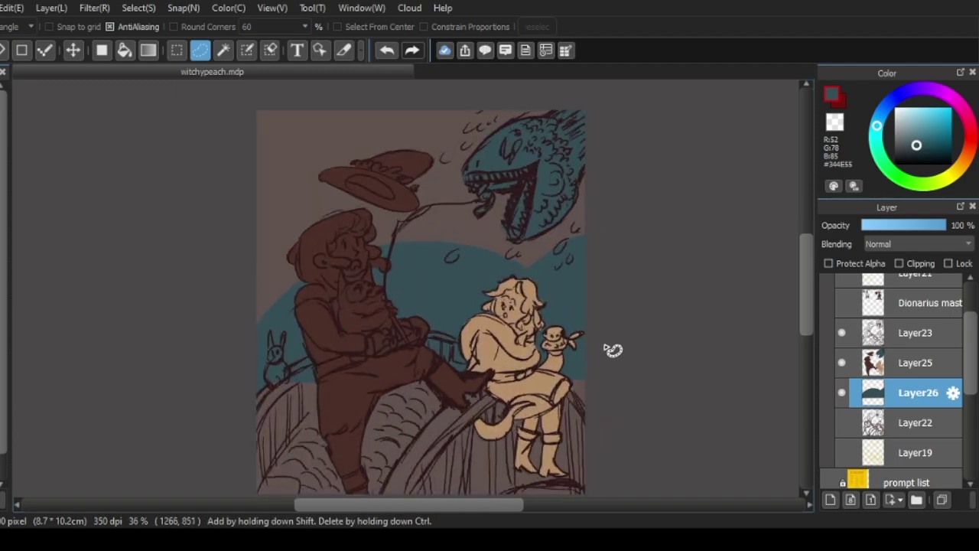
- Add a layer beneath the teal hills and set the colour to muted grey-teal #4D5659
key(b)
click(909, 409)
key(ctrl+shift+n)
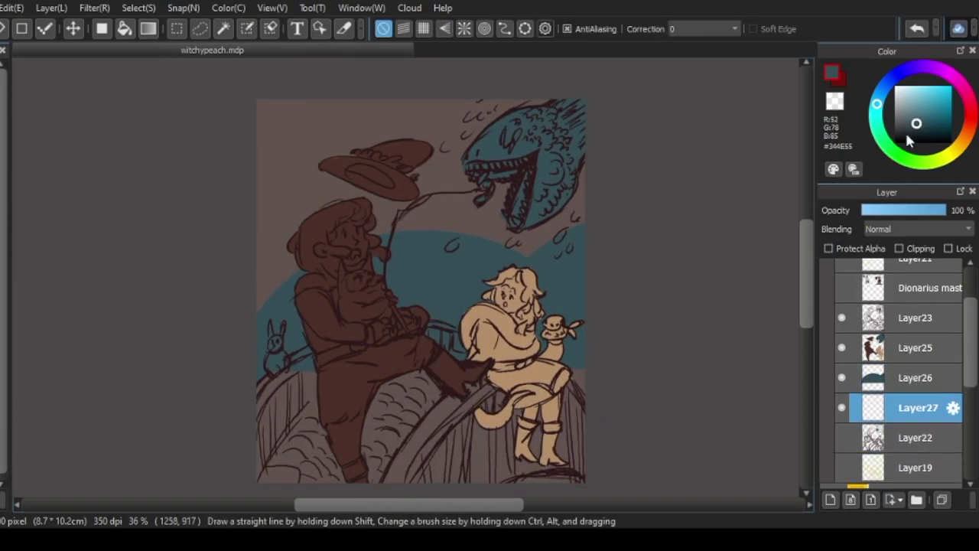
click(903, 123)
key(l)
mouse_move(358, 229)
mouse_down()
mouse_move(273, 280)
mouse_move(349, 260)
mouse_move(358, 232)
mouse_move(258, 323)
mouse_up()
mouse_move(295, 219)
mouse_down()
mouse_move(503, 262)
mouse_move(497, 253)
mouse_up()
mouse_move(258, 198)
mouse_down()
mouse_move(411, 164)
mouse_move(365, 237)
mouse_up()
key(ctrl+z)
mouse_move(257, 265)
mouse_down()
mouse_move(502, 219)
mouse_move(427, 257)
mouse_up()
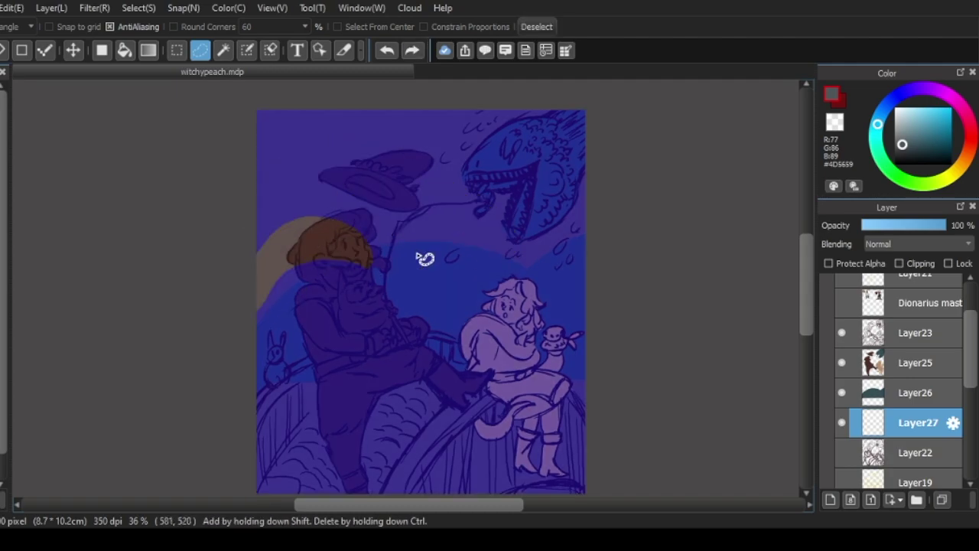
key(ctrl+z)
key(ctrl+d)
- Fill a grey-teal hill arc behind the larger figure, and add more distant hills in #3F4D52 around the hat on a new layer beneath
mouse_move(237, 233)
mouse_down()
mouse_move(373, 218)
mouse_move(251, 226)
mouse_up()
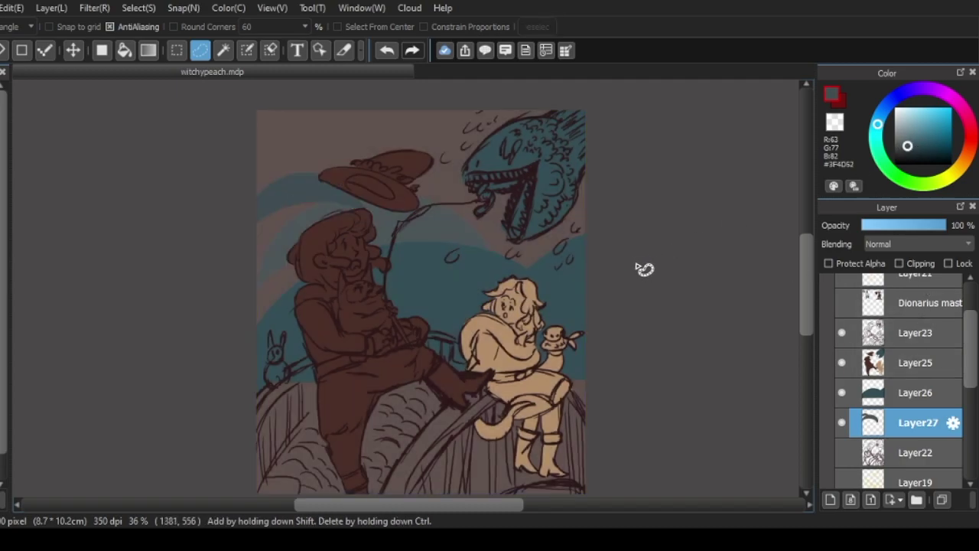
key(ctrl+c)
key(ctrl+v)
drag(400, 212, 656, 349)
key(ctrl+d)
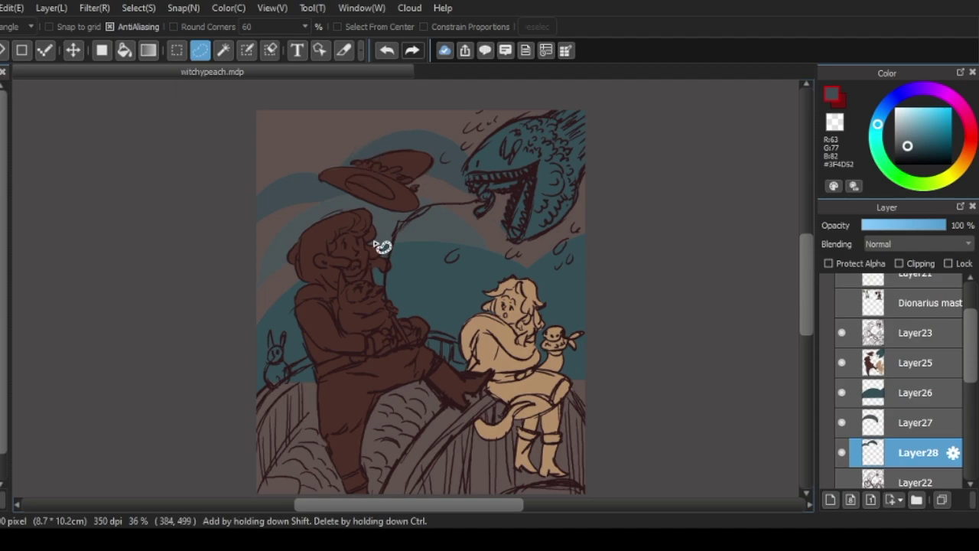
- Return to the brush on Layer27 for the middle hill and hide the character colours on Layer25
click(918, 422)
key(b)
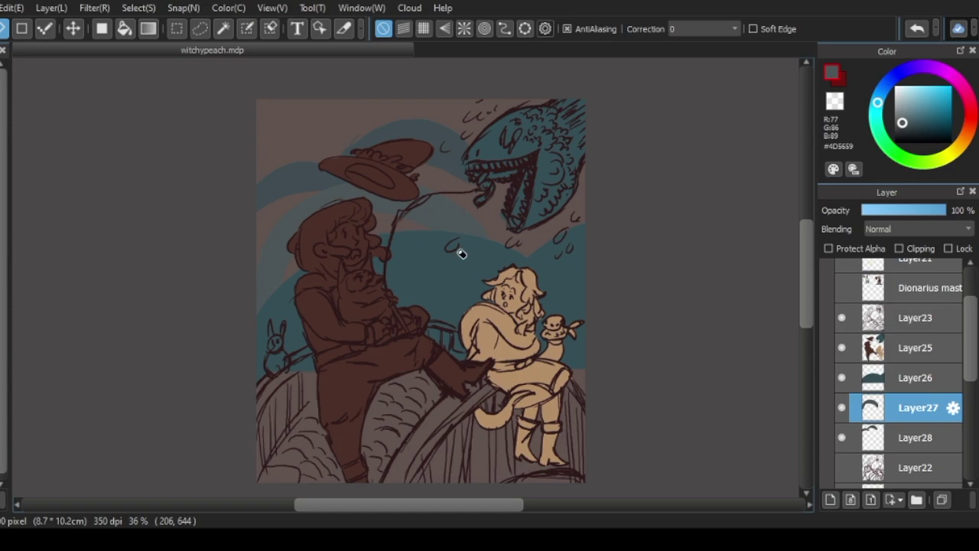
click(842, 347)
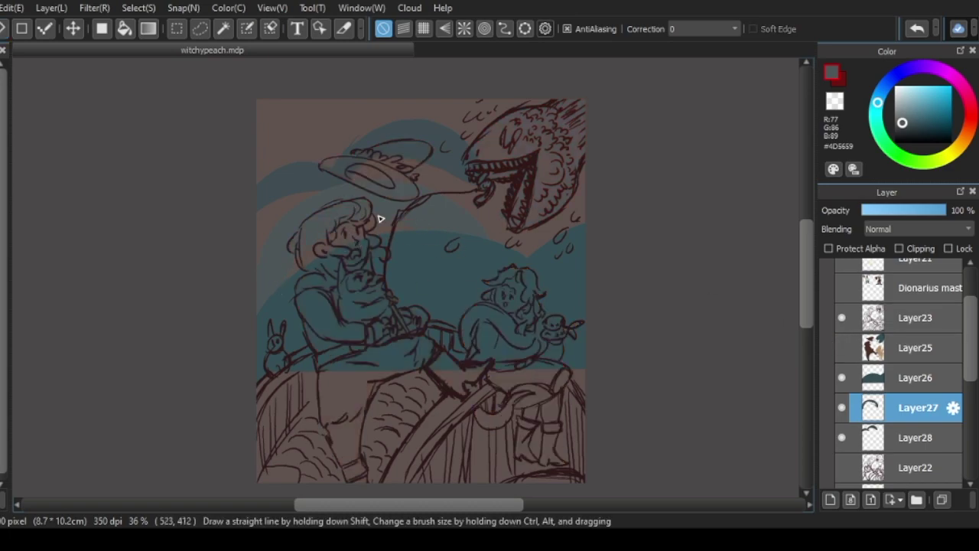
- Round out the distant hill behind the hat on Layer28 and paint a darker hill in the canvas's upper-left corner
key(ctrl+Down)
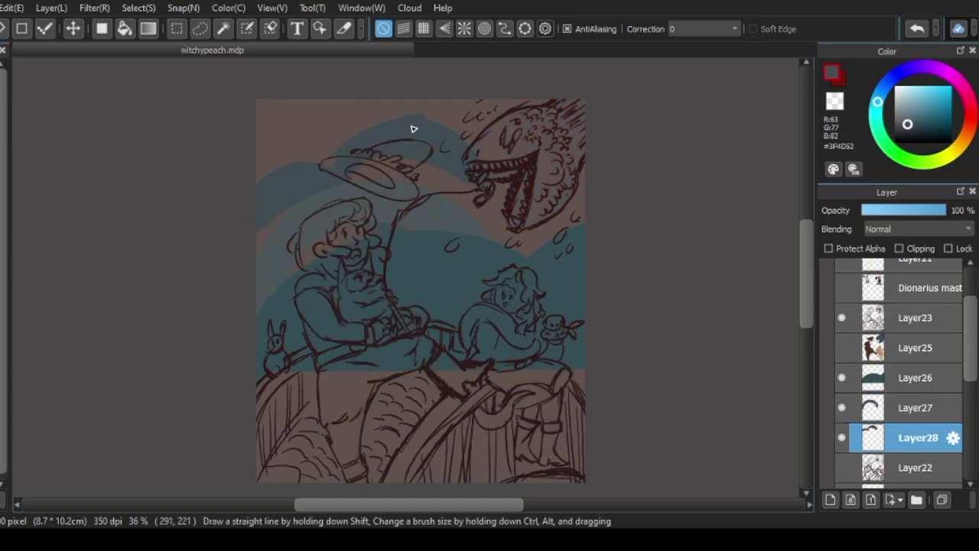
drag(264, 122, 327, 138)
key(ctrl+z)
drag(260, 117, 382, 138)
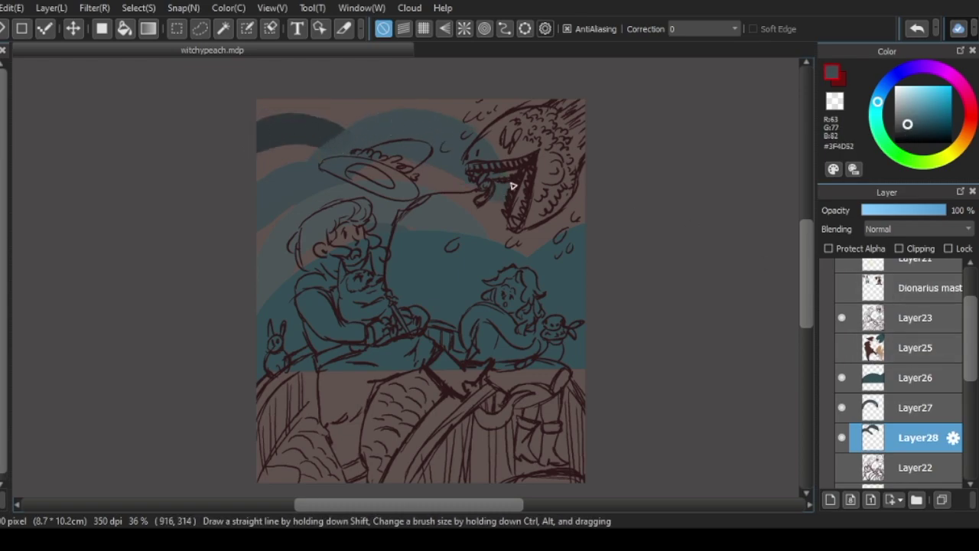
- Trim the lower edge of the teal hill on Layer26 so it follows the railing's curved top behind the figures
click(910, 379)
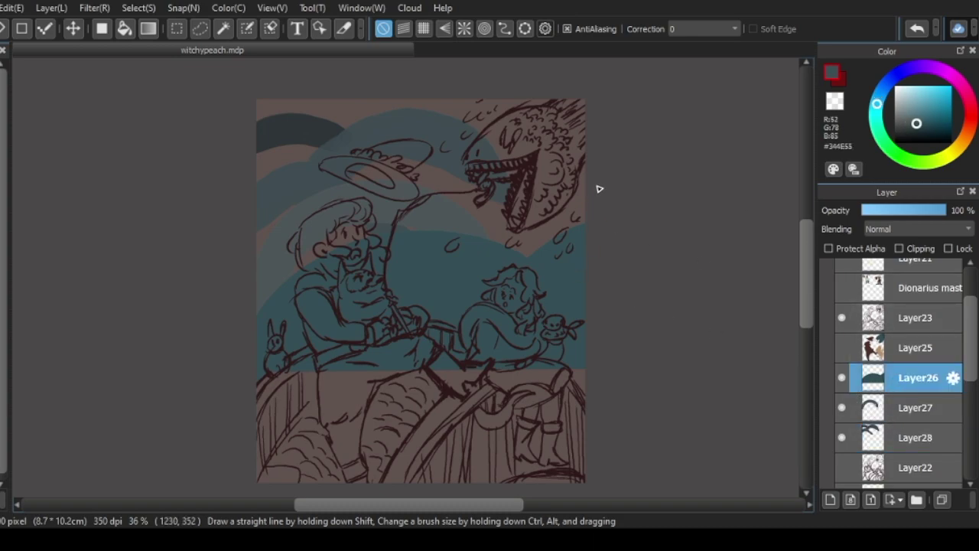
alt+click(352, 359)
drag(474, 351, 560, 362)
drag(336, 333, 490, 348)
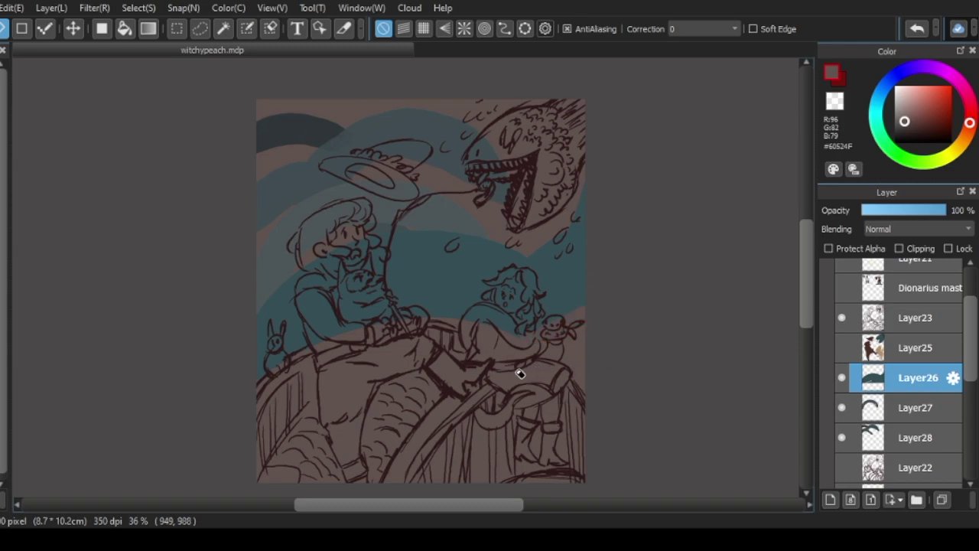
- Fill the wooden railing and the ground beneath the figures with brown #66523A on a new layer below the character colours
alt+click(580, 296)
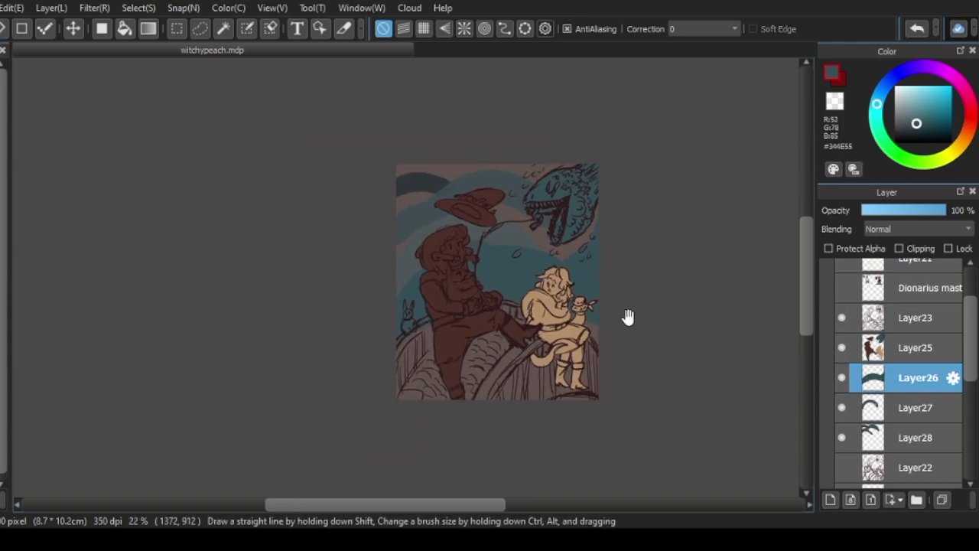
scroll(625, 317, up, 2)
alt+click(406, 150)
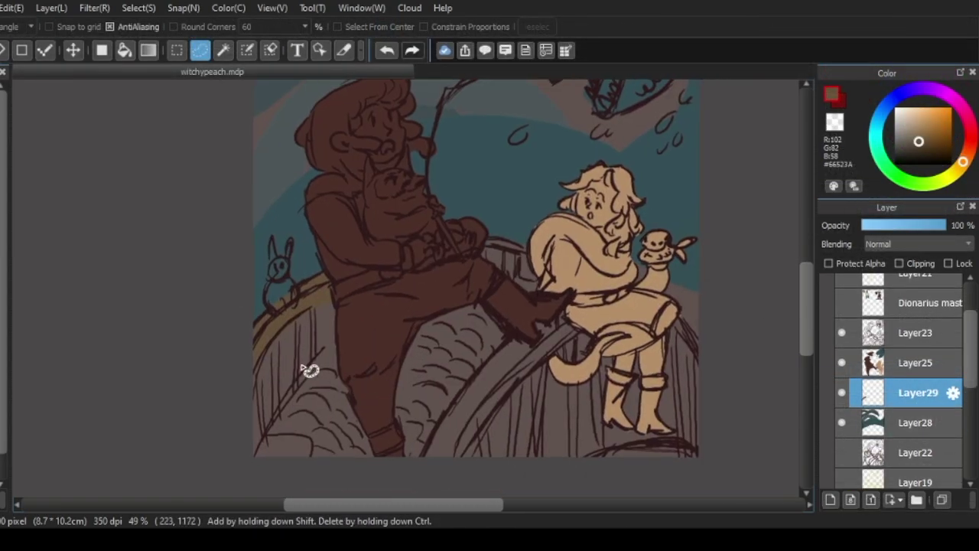
mouse_move(253, 345)
mouse_down()
mouse_move(635, 283)
mouse_move(568, 470)
mouse_move(222, 482)
mouse_up()
key(ctrl+d)
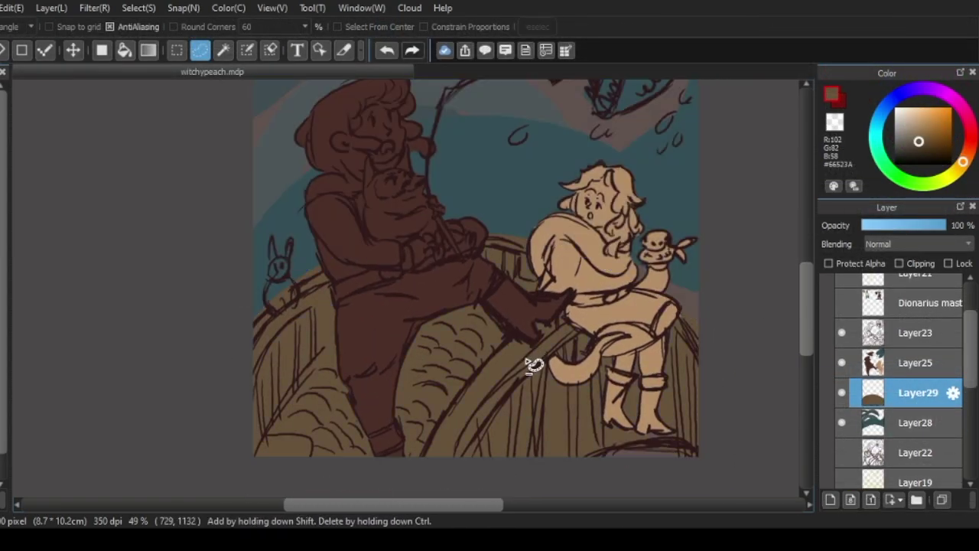
scroll(534, 365, down, 3)
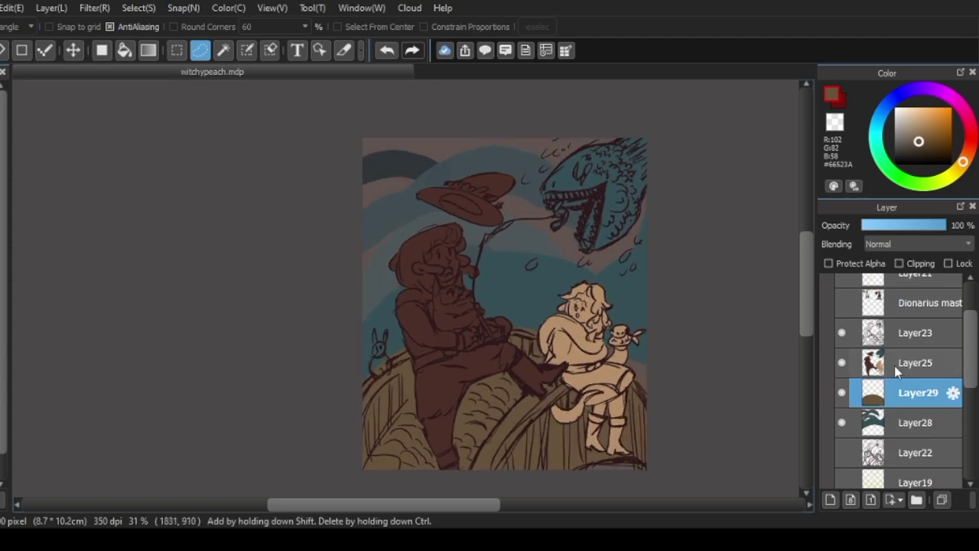
- Paint the small rabbit beside the larger figure pale purple #A78CA1 on Layer25
click(897, 365)
click(906, 132)
key(b)
scroll(436, 361, up, 3)
mouse_move(333, 356)
mouse_down()
mouse_move(336, 379)
mouse_move(352, 356)
mouse_move(354, 373)
mouse_move(334, 333)
mouse_up()
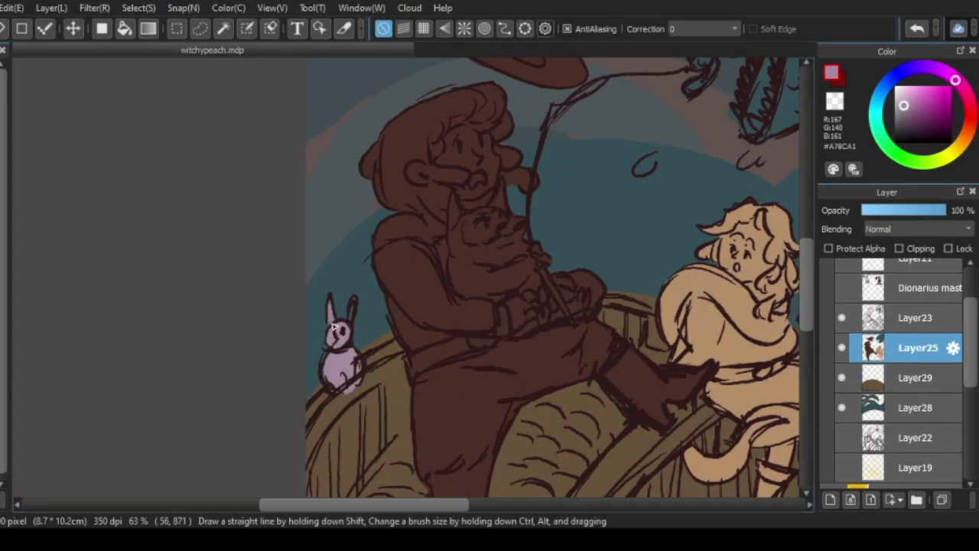
scroll(350, 321, down, 3)
- Stamp dark grey-green #393E3A foliage with the Petals brush behind the larger figure and under the creature's head, on a new layer above Layer28
key(ctrl+shift+n)
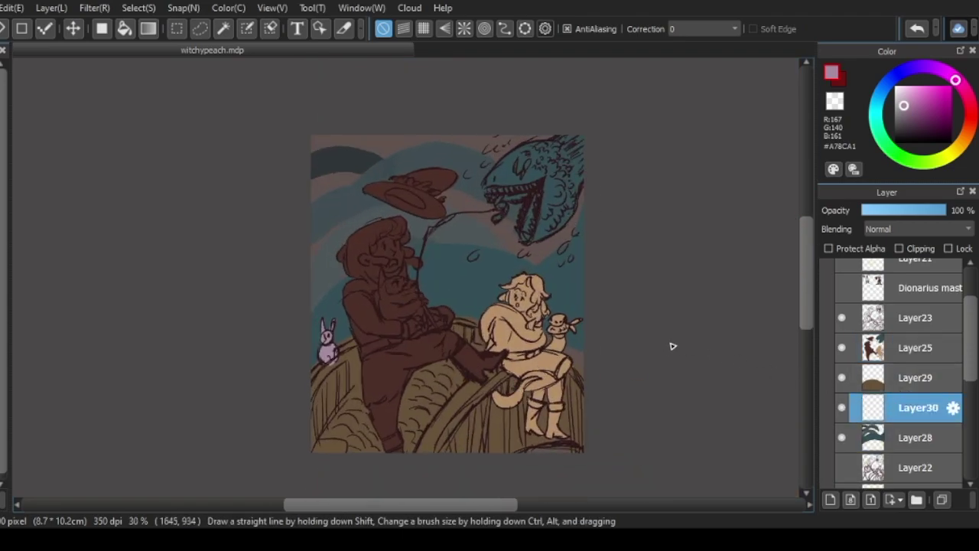
click(6, 146)
click(23, 97)
drag(352, 267, 356, 314)
key(ctrl+z)
drag(965, 115, 905, 157)
click(912, 124)
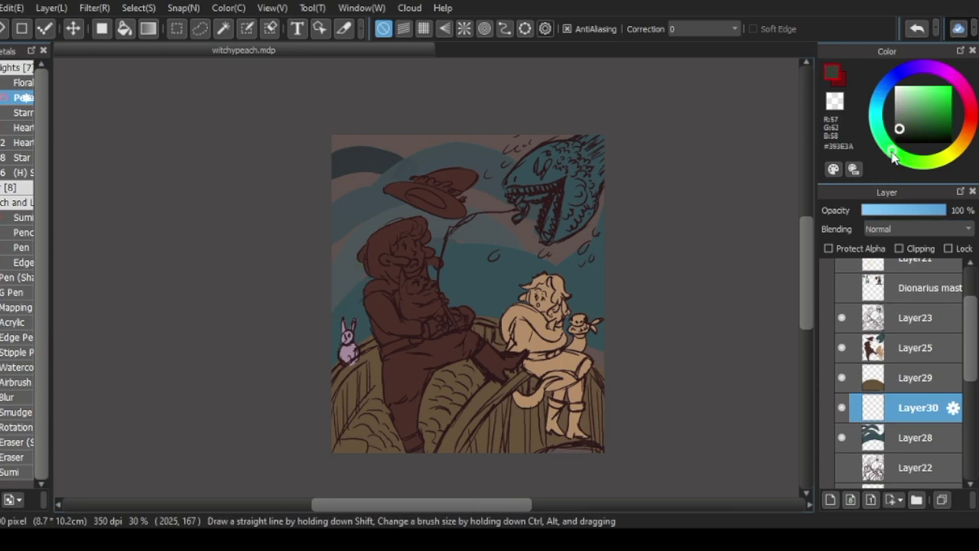
drag(349, 270, 340, 318)
drag(346, 248, 337, 330)
drag(570, 255, 582, 223)
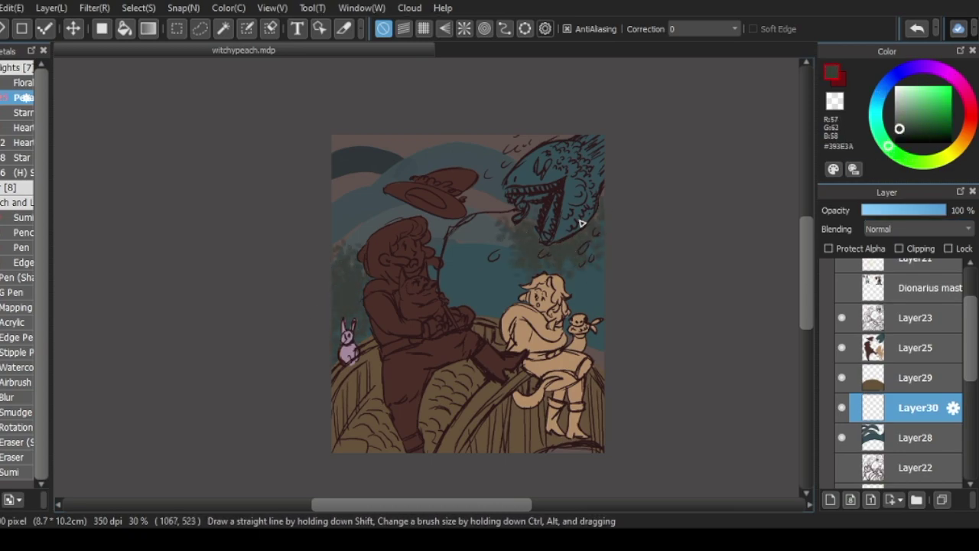
- Paint pale blue-green foliage across the canvas's upper-left corner and along the upper edge beside the creature's head
click(877, 124)
alt+click(346, 198)
mouse_move(367, 167)
mouse_down()
mouse_move(341, 188)
mouse_move(356, 139)
mouse_up()
drag(482, 161, 522, 139)
- Deepen the lower foliage with dark green #1A2D22 and dapple the leaves with yellow tones #7E703B and #D7C376
click(919, 133)
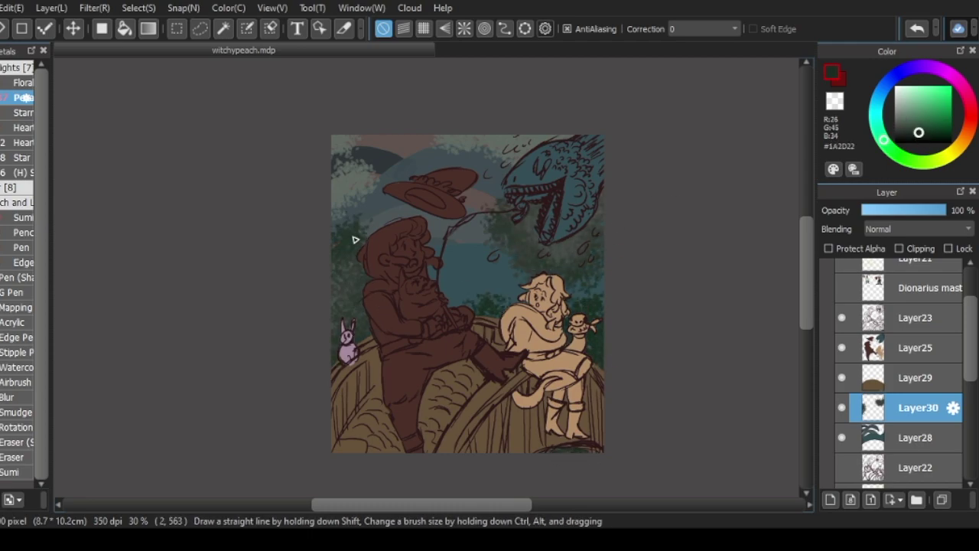
click(921, 95)
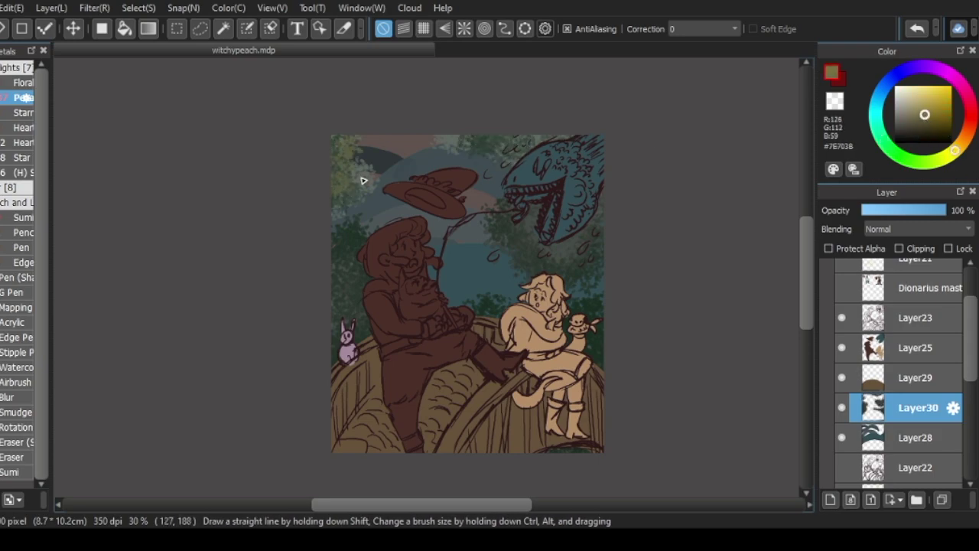
drag(366, 224, 365, 273)
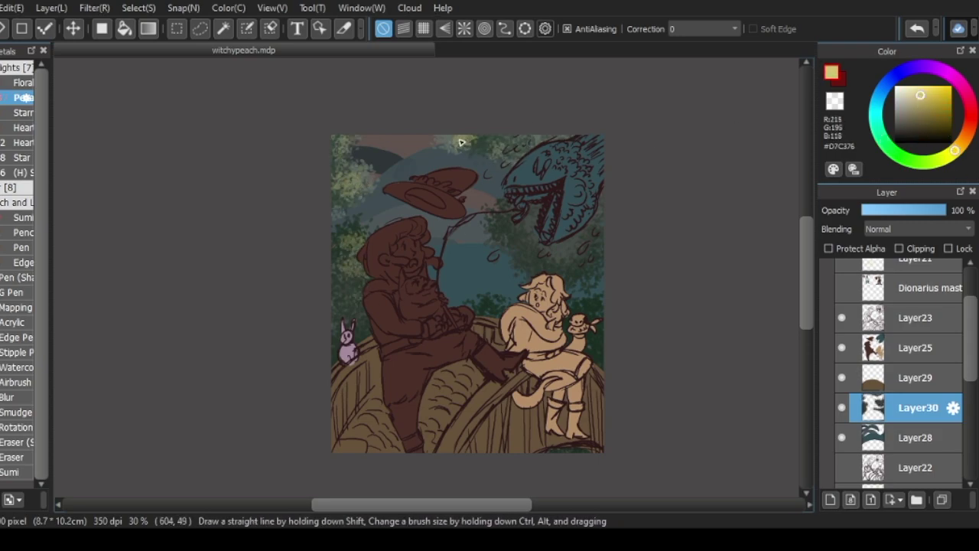
- Scatter purple and pink blossoms in #82617D and #B170A7 through the foliage around the figures
click(953, 77)
click(911, 117)
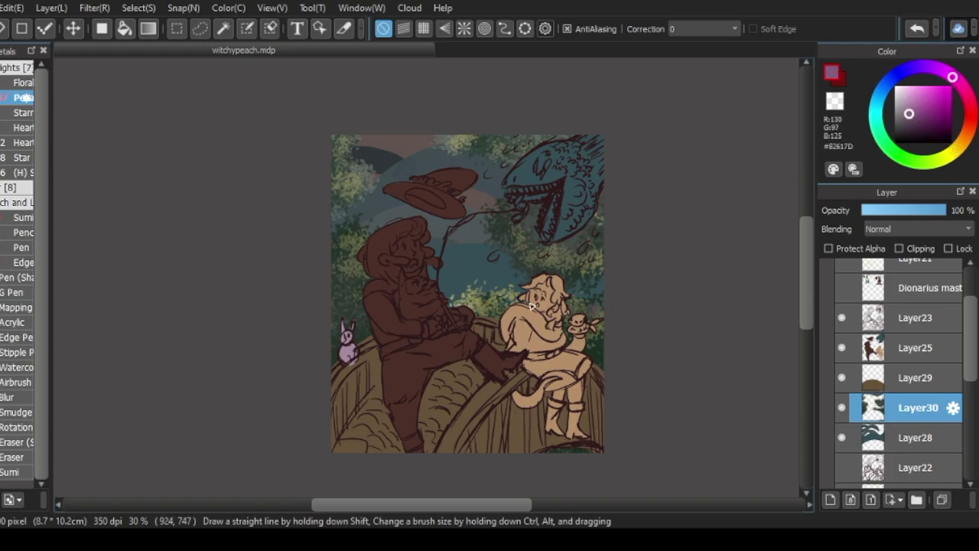
drag(346, 281, 367, 323)
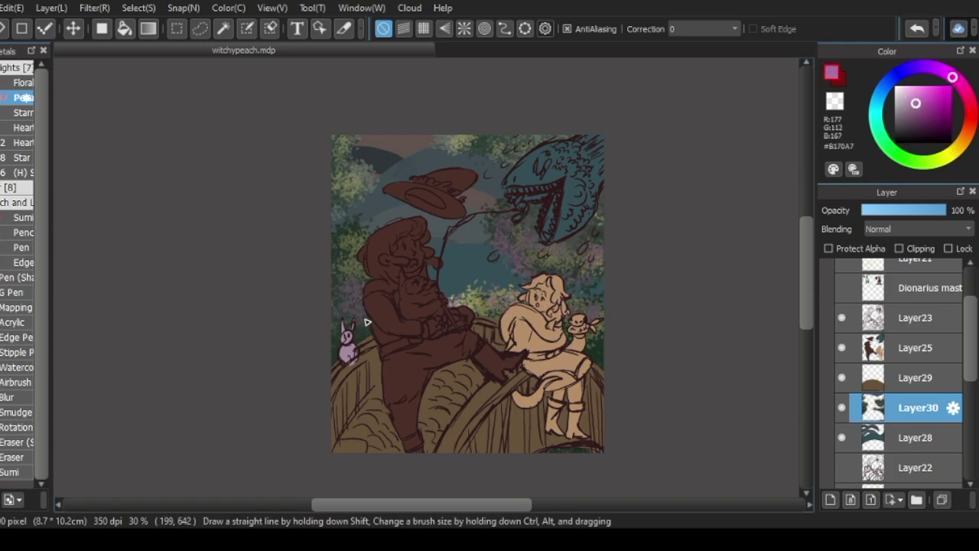
mouse_move(355, 178)
mouse_down()
mouse_move(495, 158)
mouse_move(482, 204)
mouse_up()
scroll(538, 406, down, 1)
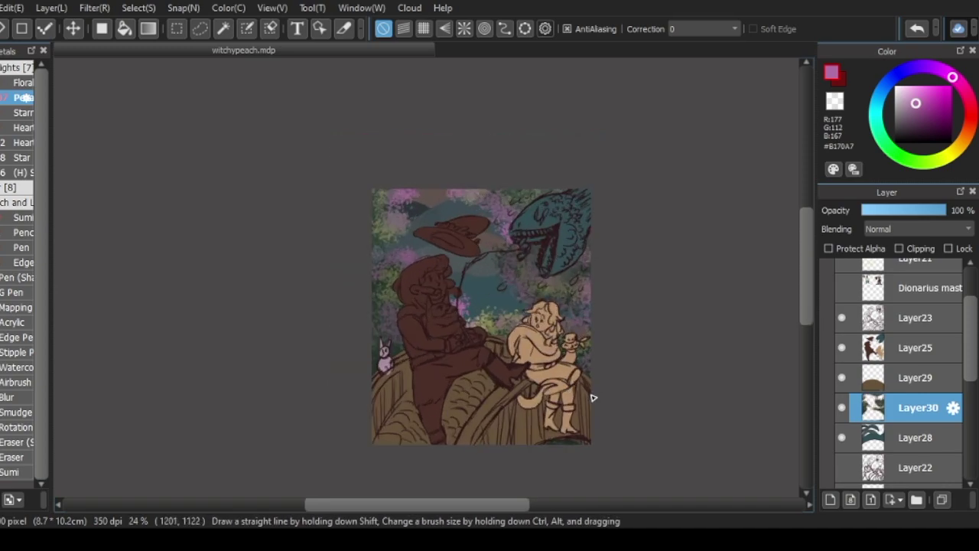
- Stamp pink #B170A7 foreground blossoms in both lower corners of the canvas on a new layer above the line art
scroll(592, 398, up, 2)
key(ctrl+shift+n)
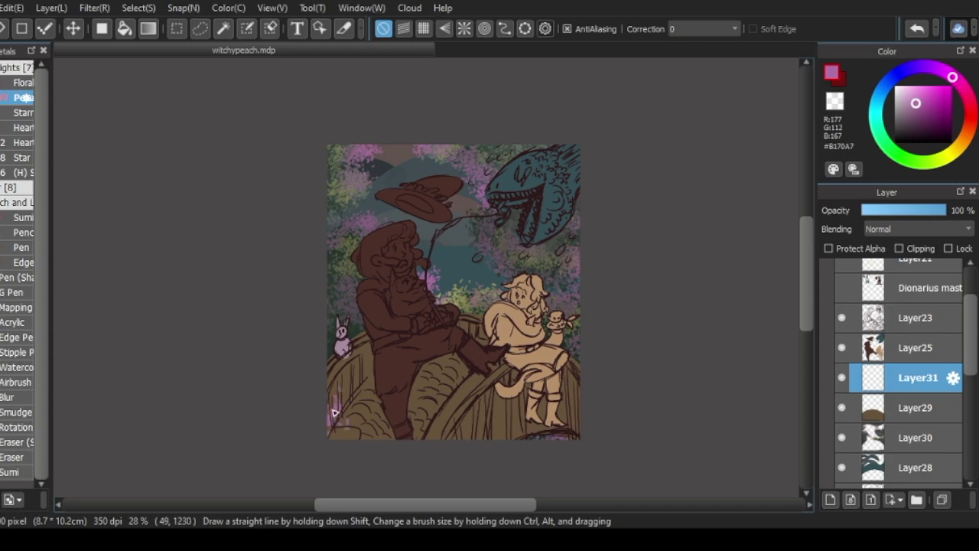
click(918, 318)
key(ctrl+shift+n)
drag(336, 344, 348, 436)
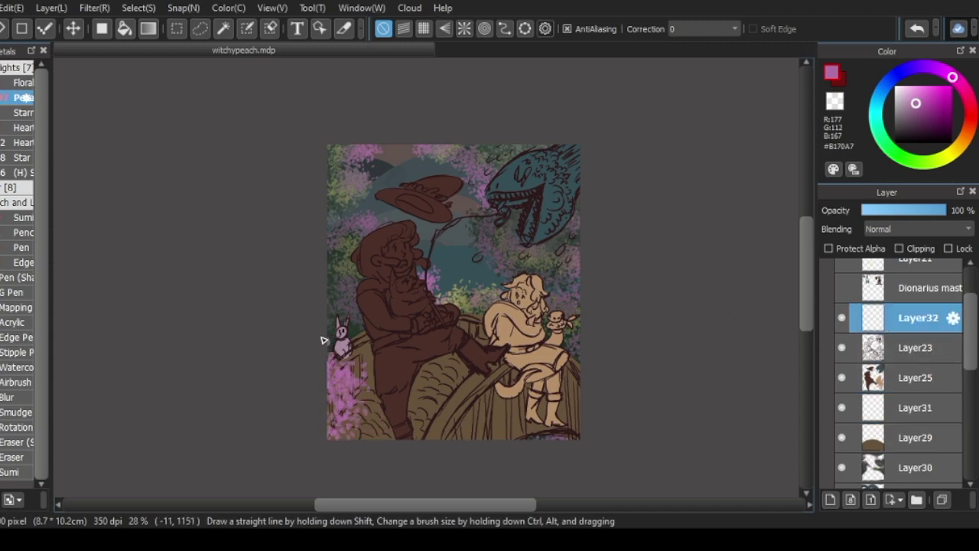
drag(572, 359, 580, 407)
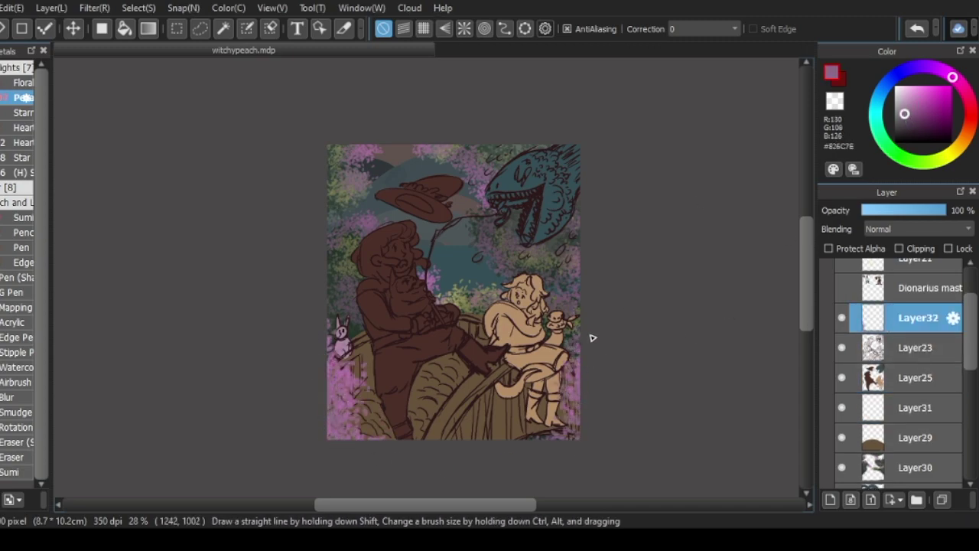
- Add dark green #223321 leaves among the foreground blossoms in both lower corners on Layer32
click(919, 128)
click(915, 131)
drag(344, 438, 330, 411)
drag(573, 358, 576, 400)
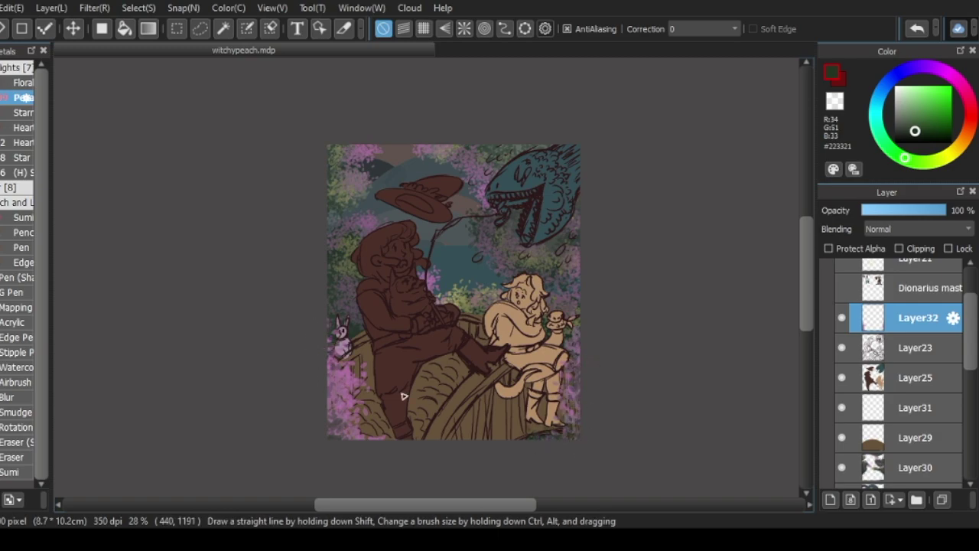
- Move the empty Layer31 beneath the hills on Layer28 and choose grey-teal #4F5F60 as the colour
scroll(359, 348, up, 2)
scroll(459, 382, down, 2)
scroll(570, 391, up, 1)
click(918, 407)
click(905, 113)
drag(904, 113, 904, 121)
drag(918, 407, 918, 467)
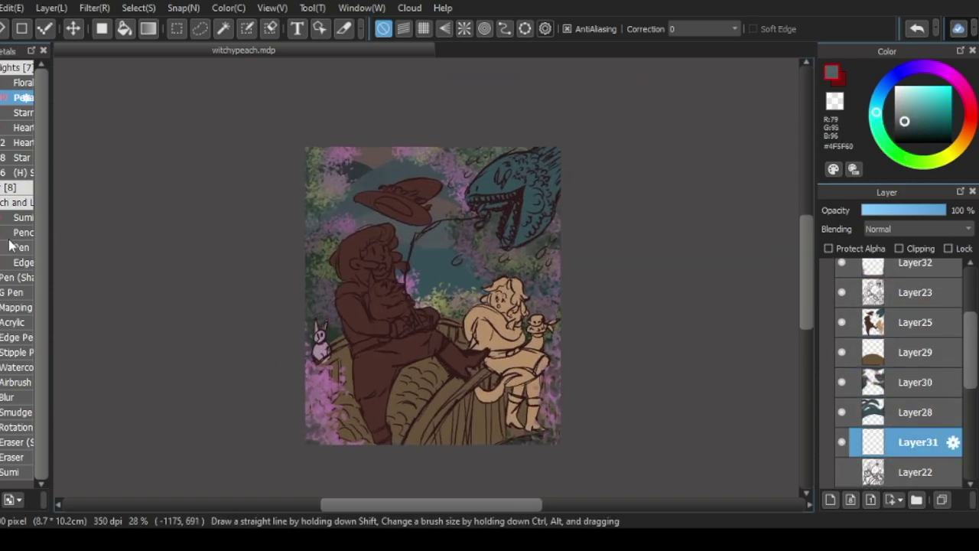
- Paint the sky behind the hills on Layer31 with a watercolour brush in #74AEB1 and #577C7E
click(2, 74)
click(4, 83)
click(914, 104)
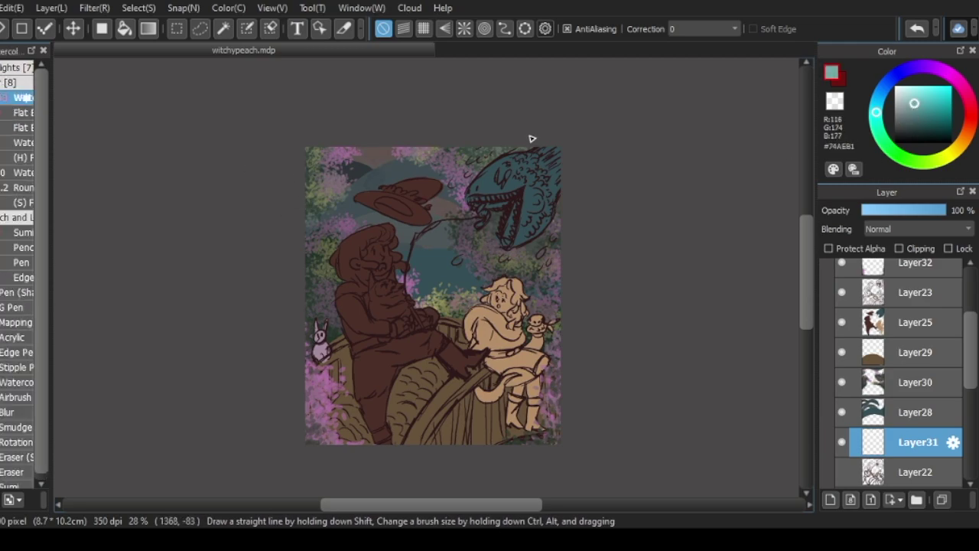
drag(359, 157, 447, 214)
click(912, 114)
drag(350, 162, 367, 174)
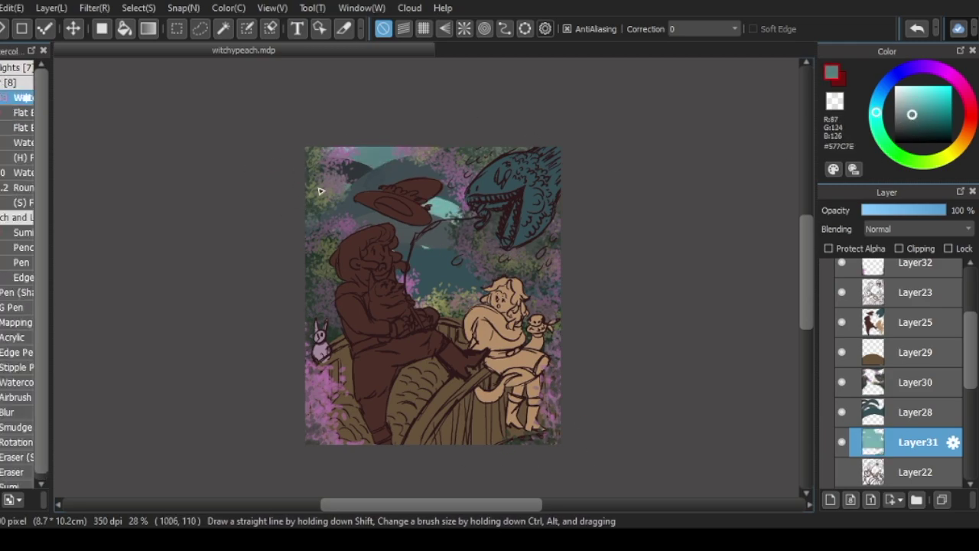
- Blend pale cream tones into the sky with a softer watercolour brush, and hide the Layer30 foliage
click(23, 172)
alt+click(348, 145)
alt+click(366, 163)
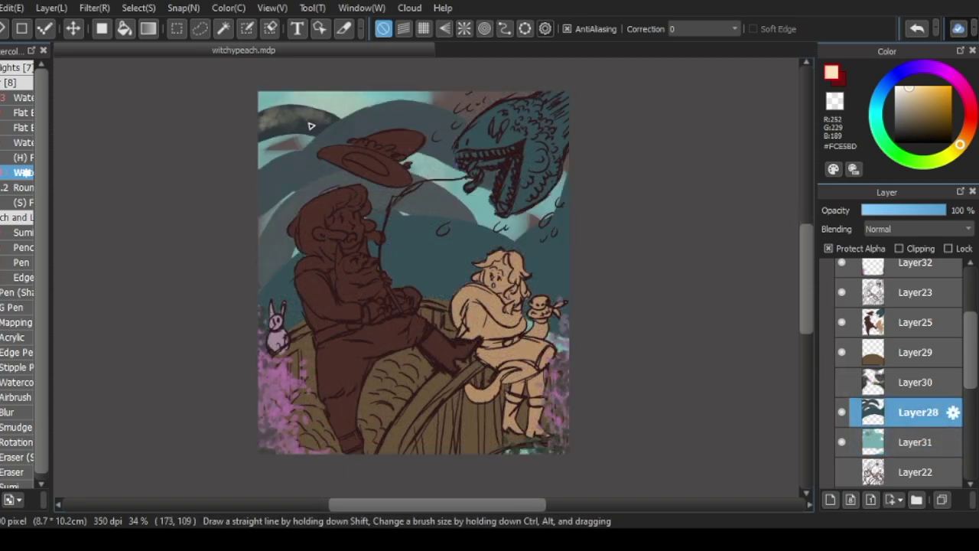
- Brush muted grey-green tones over the tops of the hills on Layer28 with its alpha protected
alt+click(275, 125)
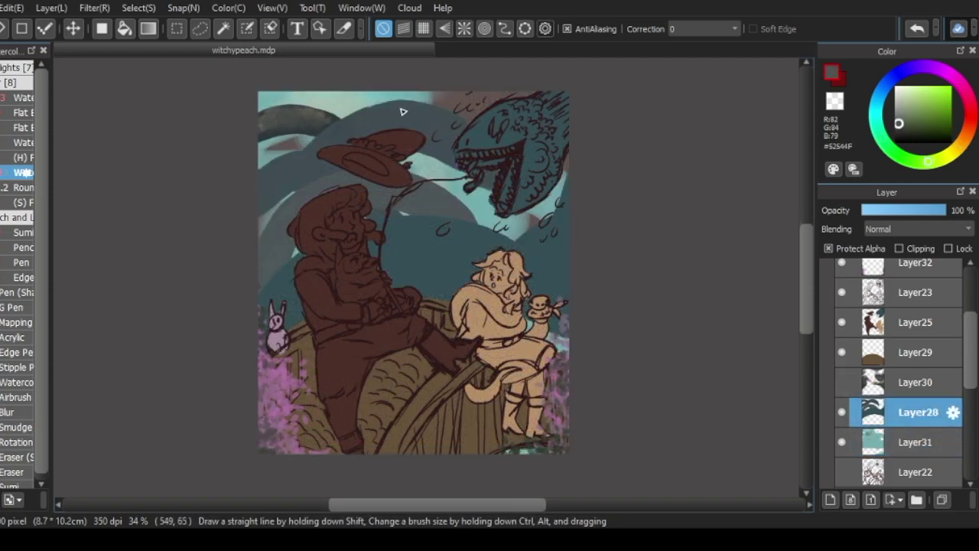
click(910, 105)
drag(420, 123, 383, 127)
drag(284, 177, 340, 161)
drag(414, 185, 410, 184)
alt+click(330, 189)
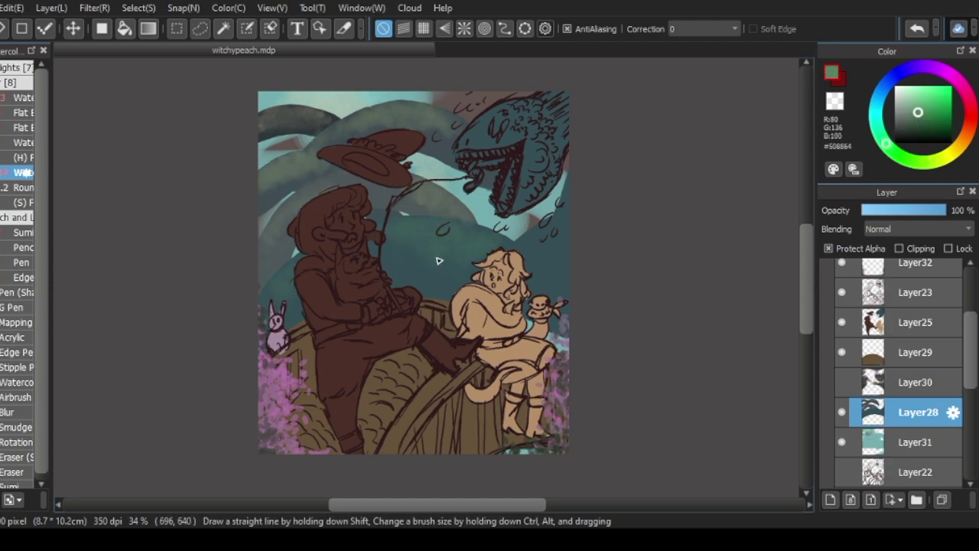
- Brighten the hilltops behind both figures with light green #56E188
click(930, 92)
mouse_move(413, 239)
mouse_down()
mouse_move(481, 249)
mouse_move(288, 280)
mouse_up()
drag(528, 248, 546, 227)
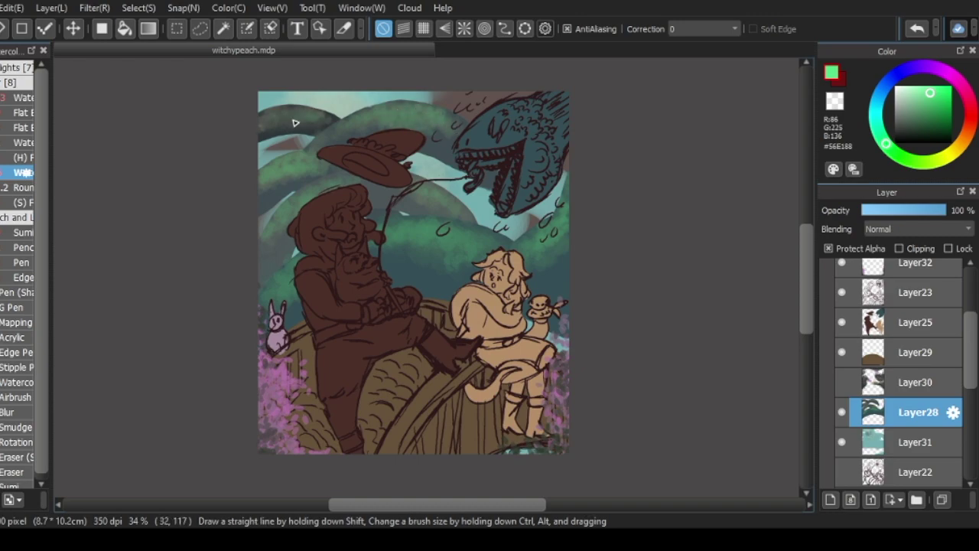
- Shade the lower parts of the hills with dark greens #132D1C and #1B291A
click(937, 125)
click(927, 133)
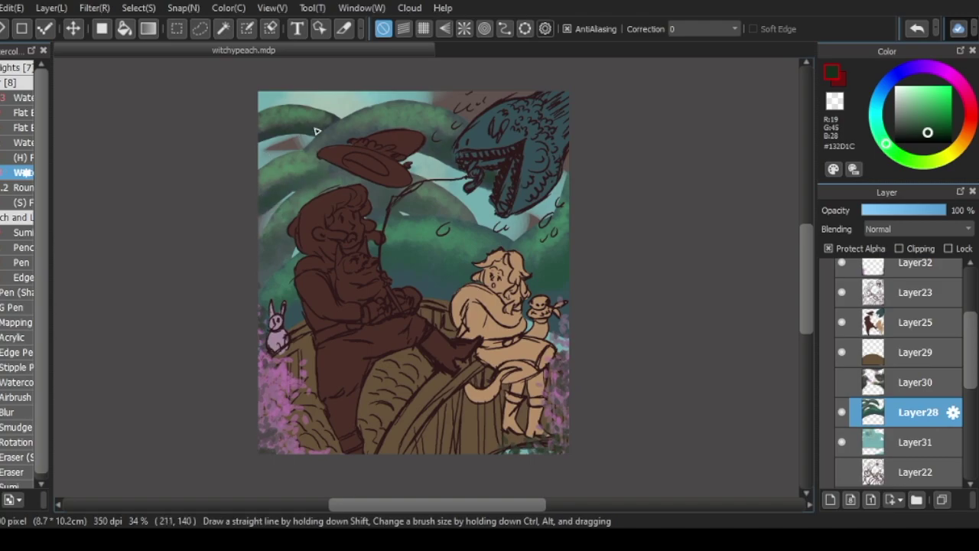
click(914, 133)
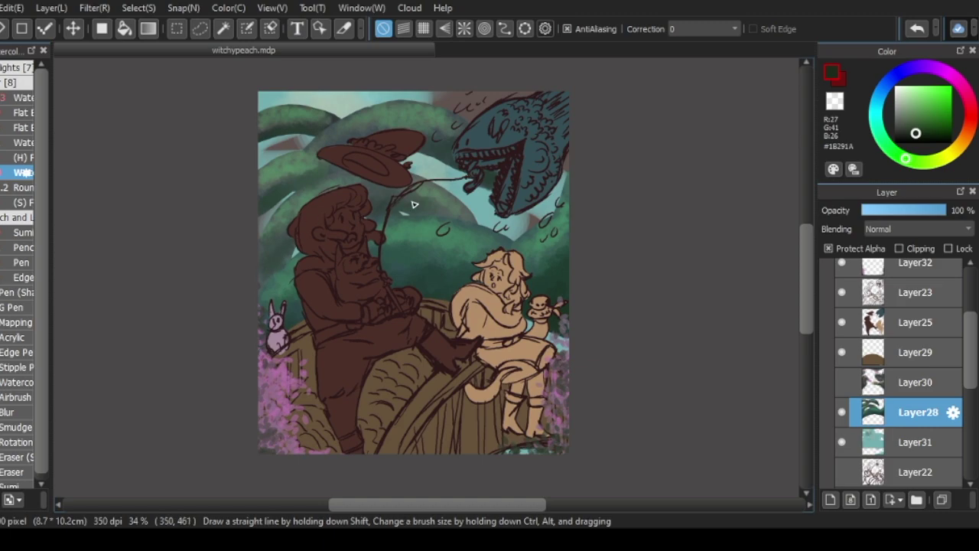
- Tint the hill shadows with dark brown #331204 and highlight the hilltops with yellow #EEE65B
alt+click(318, 202)
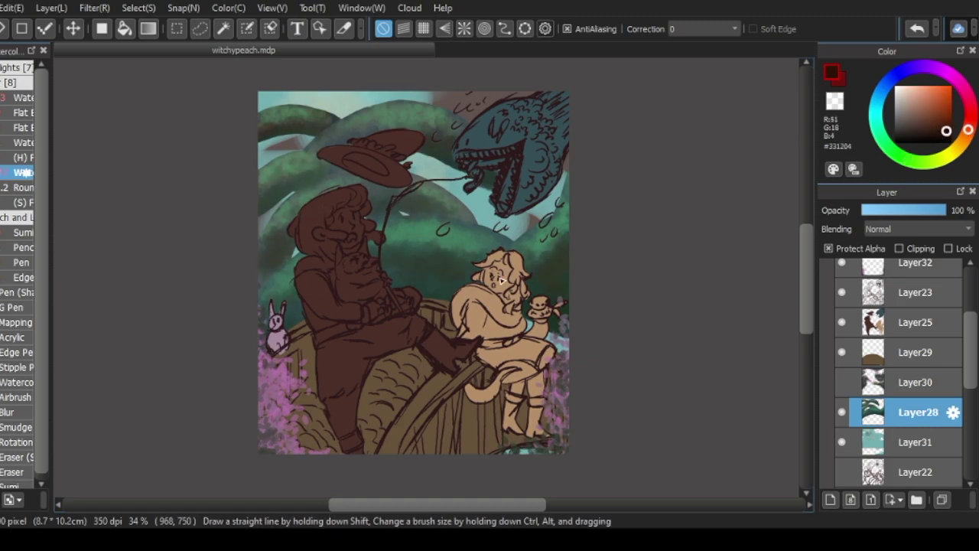
click(949, 154)
drag(943, 128, 930, 90)
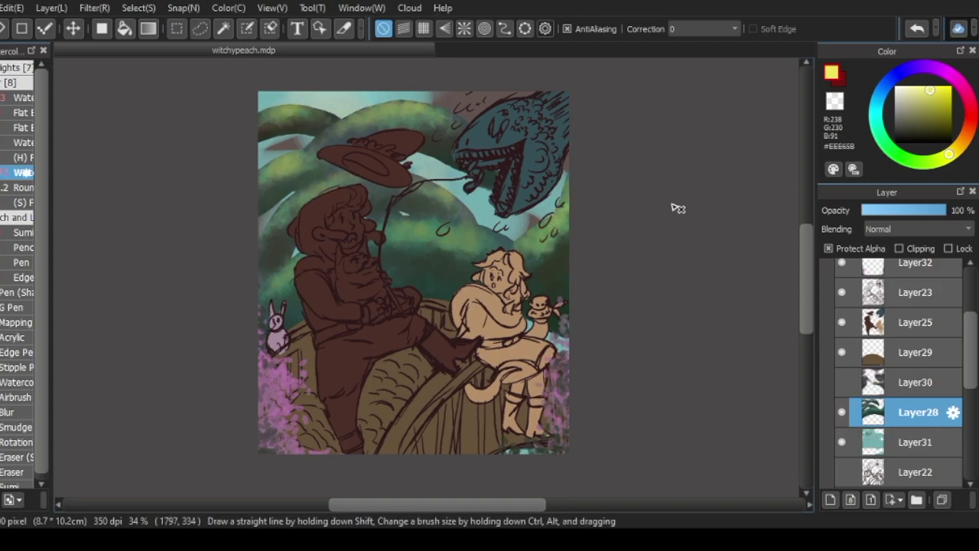
- Colour the top of the creature's head yellow-green on Layer25 and shade its scales with dark green #1D291C
click(903, 322)
mouse_move(478, 142)
mouse_down()
mouse_move(536, 115)
mouse_move(571, 112)
mouse_up()
alt+click(536, 122)
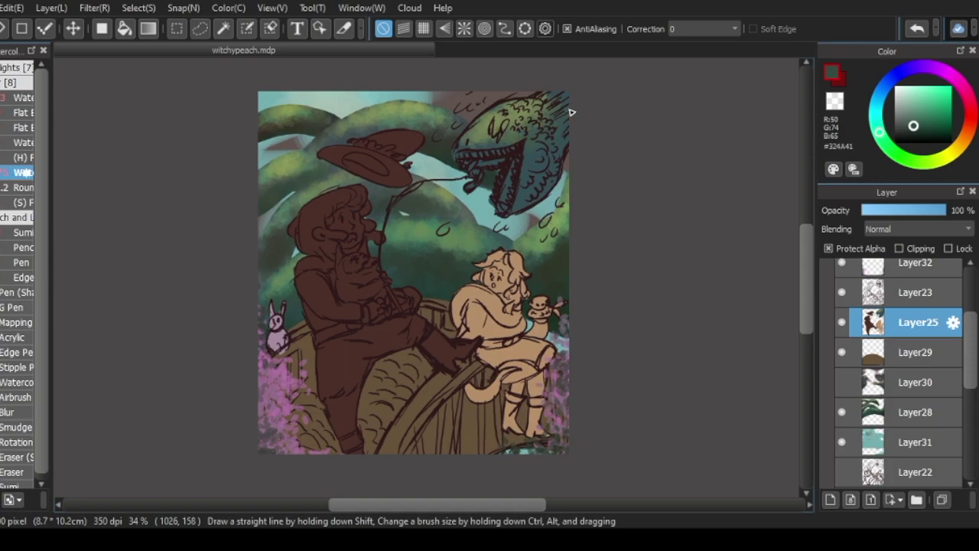
alt+click(566, 146)
drag(563, 145, 558, 111)
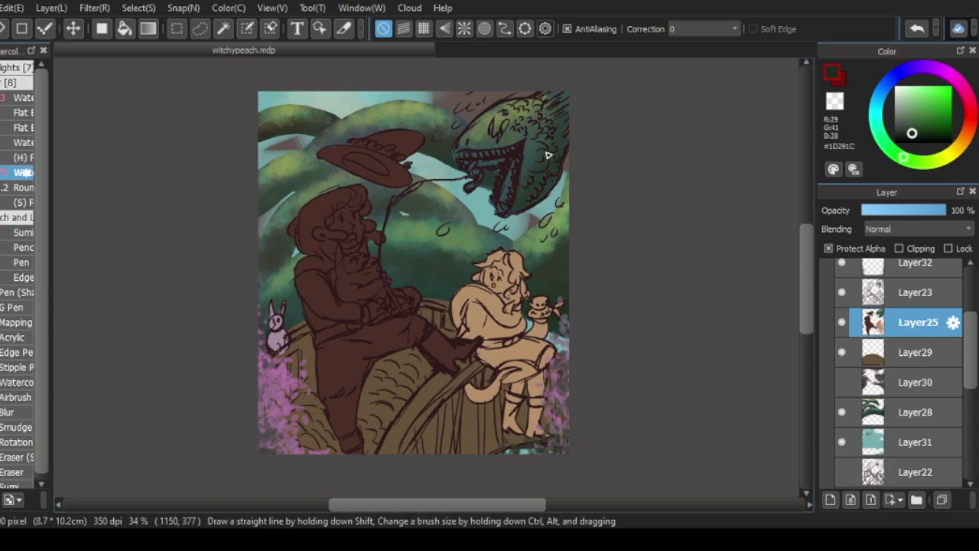
alt+click(536, 130)
drag(490, 141, 506, 111)
- Highlight the creature's snout and upper scales with pale yellow #F2E87C
click(950, 153)
click(933, 95)
drag(463, 145, 493, 126)
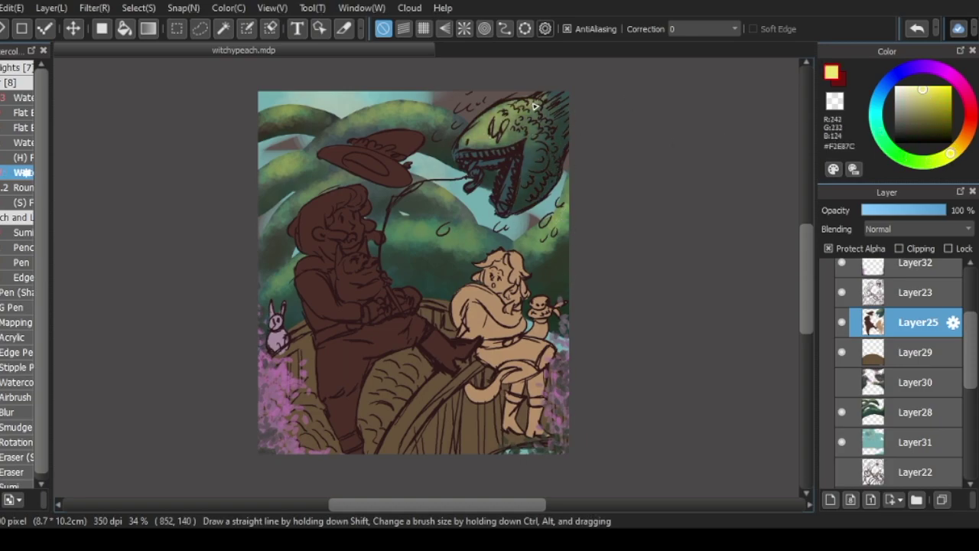
- Darken the inside of the creature's mouth with reds #3E2020 and #441212, and tint the hill shadows on Layer28 with #441212
alt+click(504, 178)
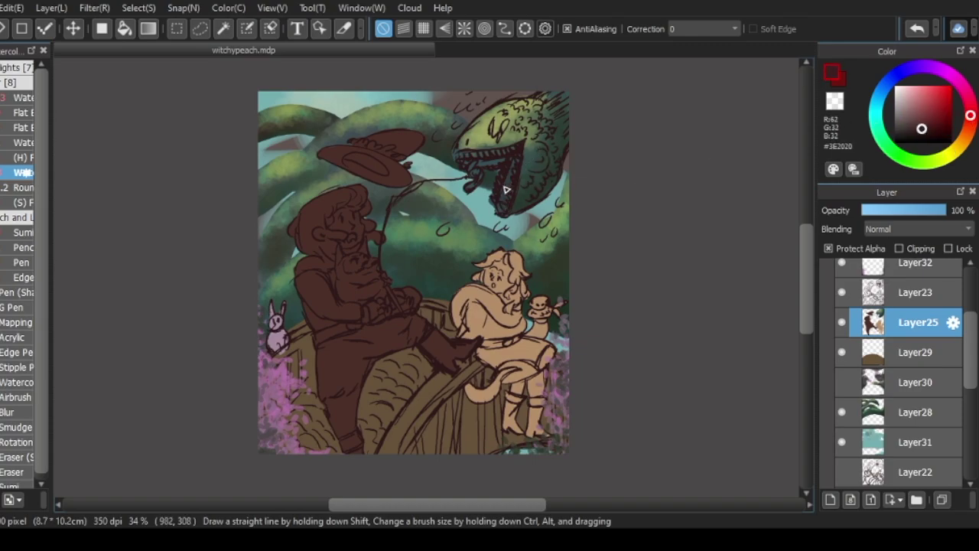
drag(491, 163, 470, 169)
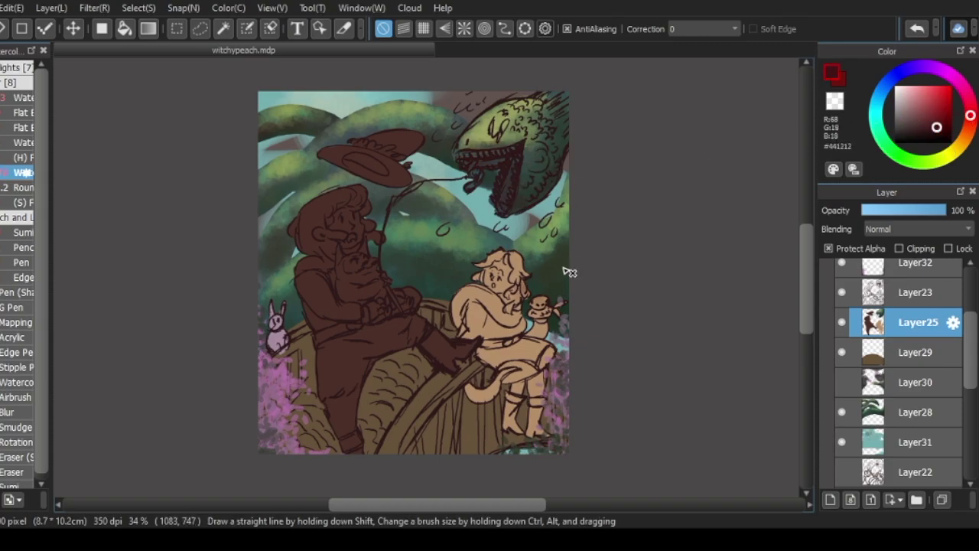
click(914, 411)
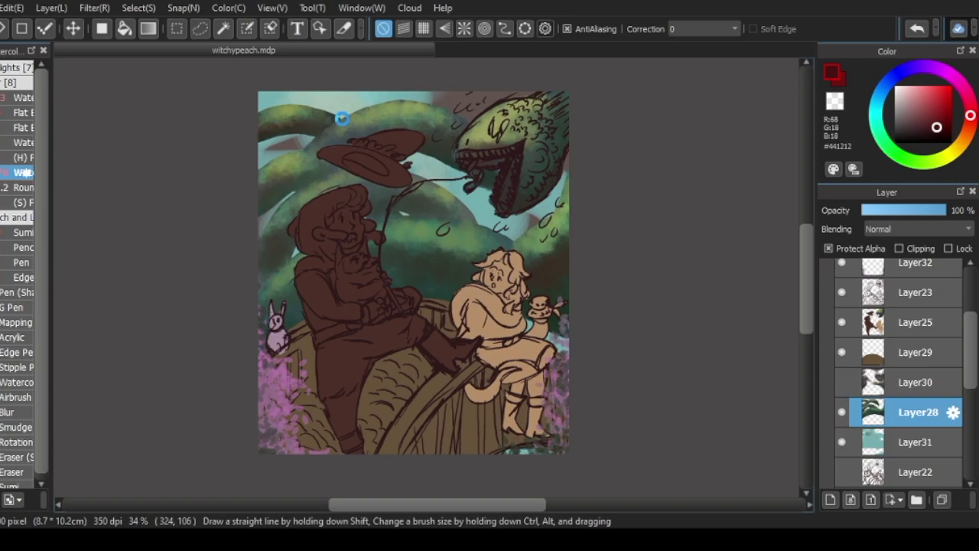
- Paint the creature's upper and lower teeth in muted beige #8C8663 on Layer25
click(23, 113)
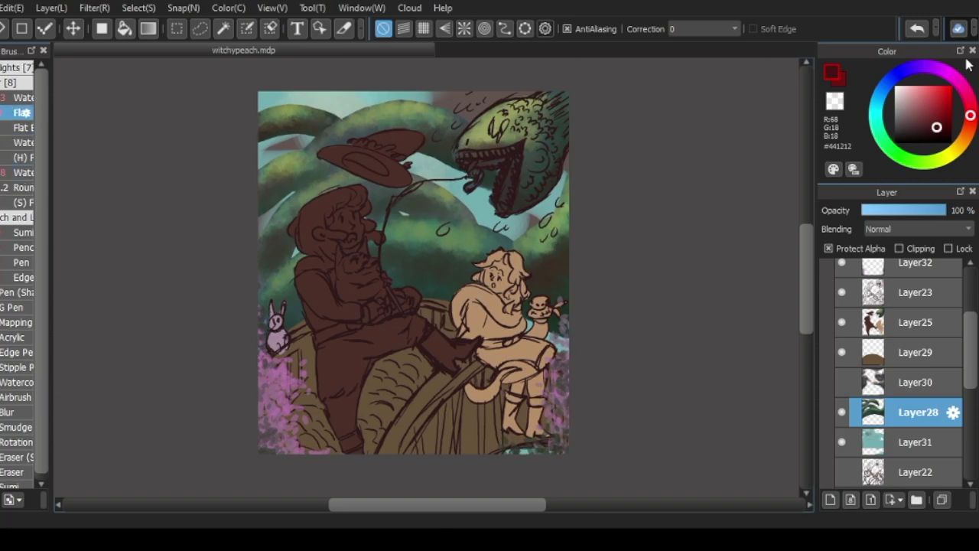
scroll(428, 276, up, 2)
click(909, 327)
scroll(415, 203, up, 1)
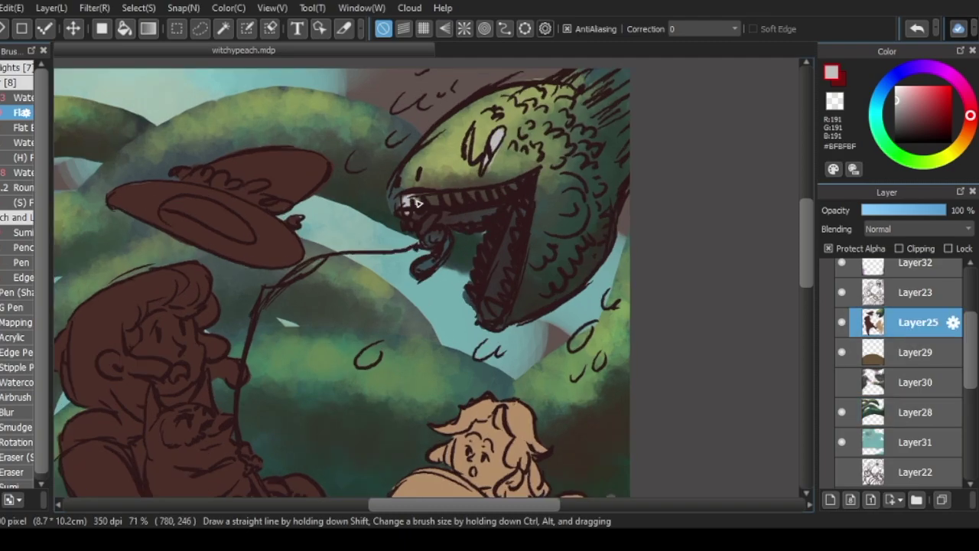
click(908, 117)
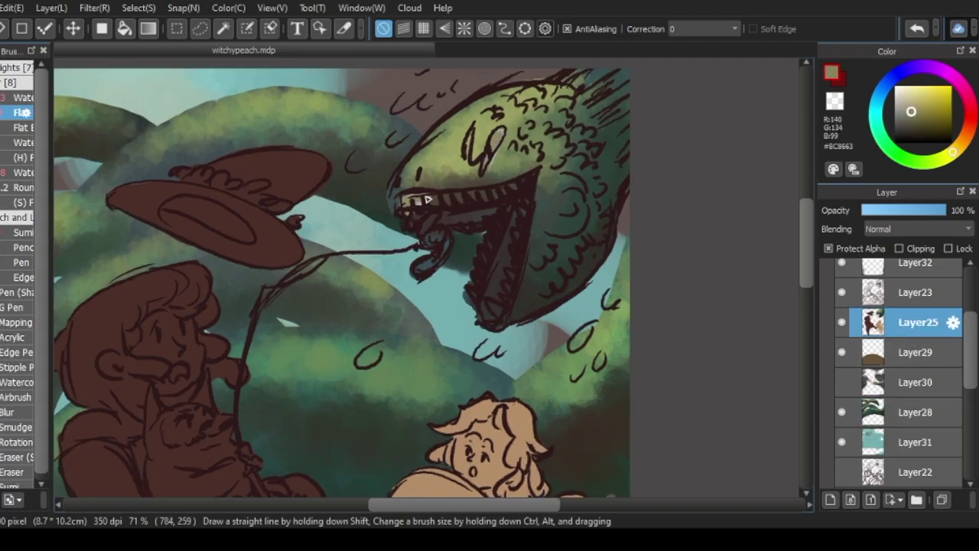
drag(403, 203, 420, 198)
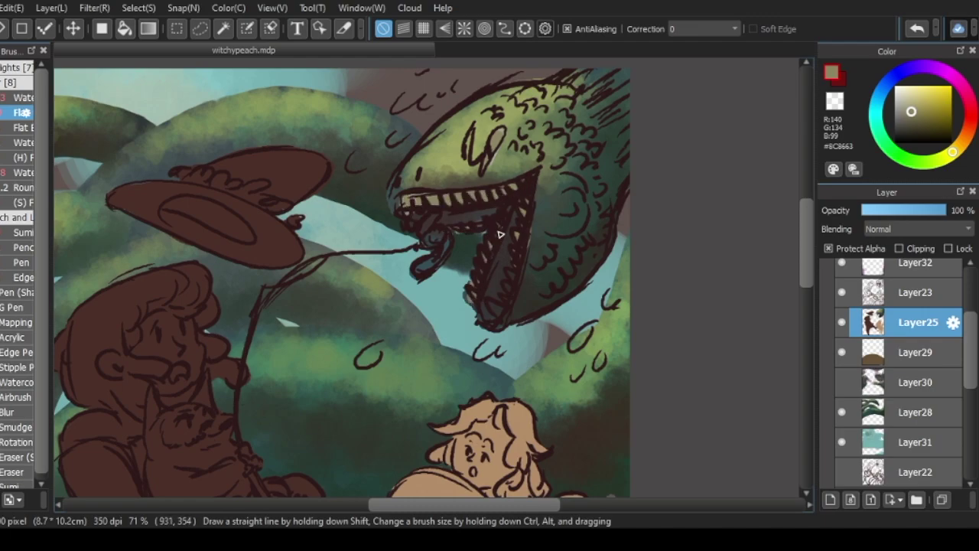
scroll(750, 120, down, 3)
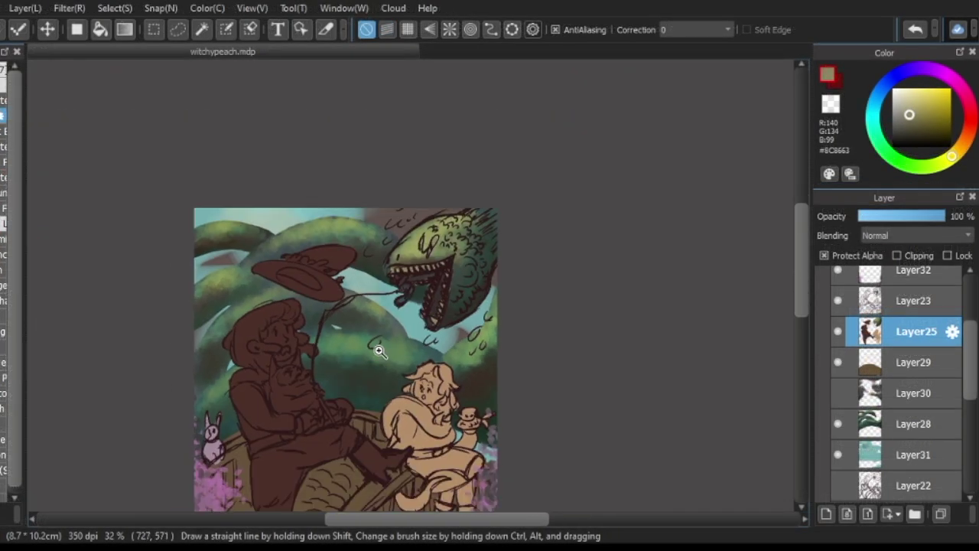
- Touch up the green coils on Layer28 with dark green #203A21 and muted teal #49777E
click(912, 420)
scroll(160, 184, up, 2)
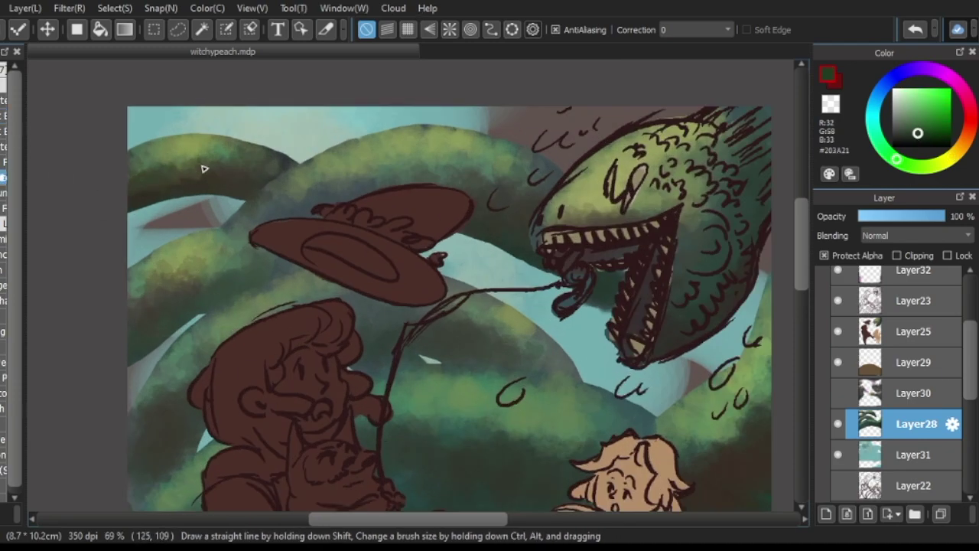
key(x)
alt+click(437, 153)
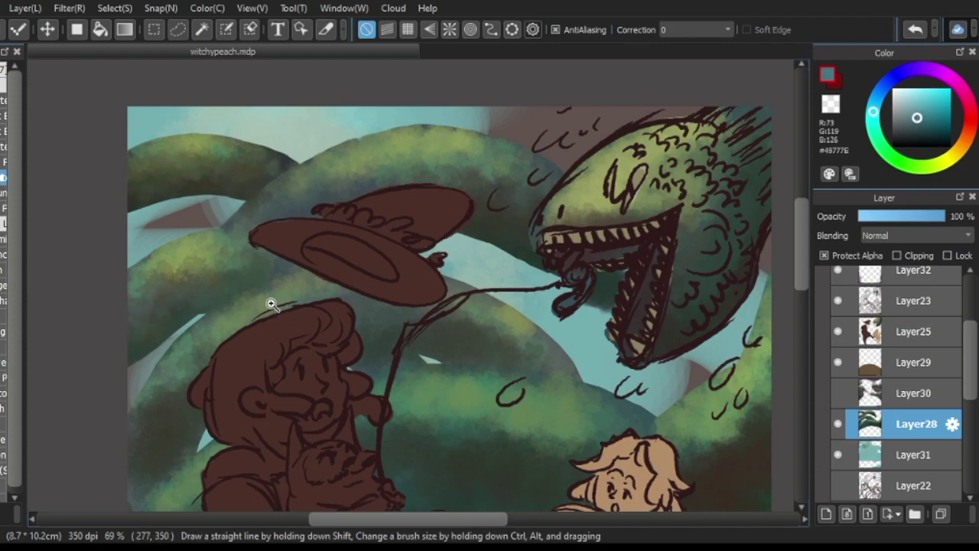
scroll(120, 351, down, 2)
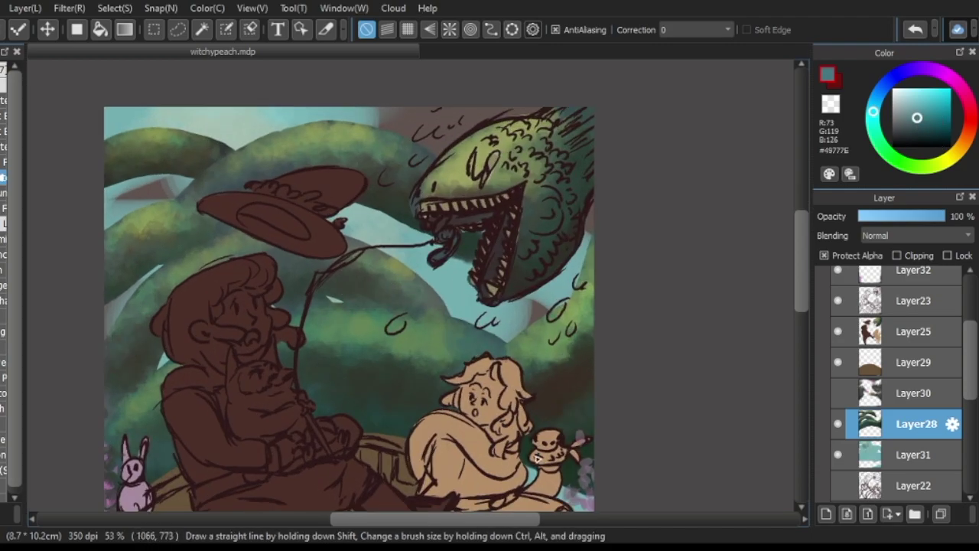
scroll(153, 339, up, 4)
- Draw small curved scale marks in dark olive #483E14 on new layers over the far upper-left coil and lasso the first patch
click(955, 159)
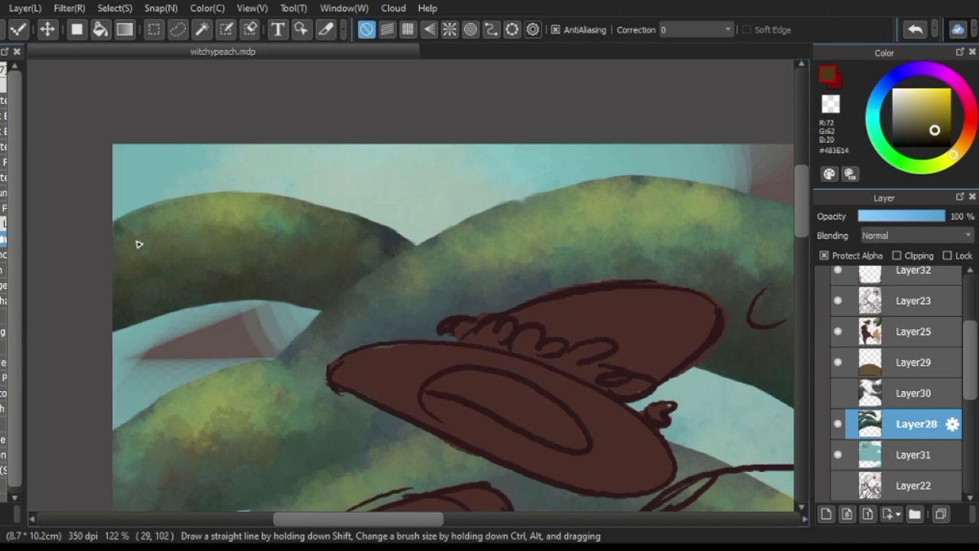
key(ctrl+shift+n)
mouse_move(131, 218)
mouse_down()
mouse_move(159, 221)
mouse_move(141, 253)
mouse_move(155, 307)
mouse_move(172, 233)
mouse_move(210, 234)
mouse_up()
key(ctrl+shift+n)
click(178, 29)
drag(237, 191, 257, 256)
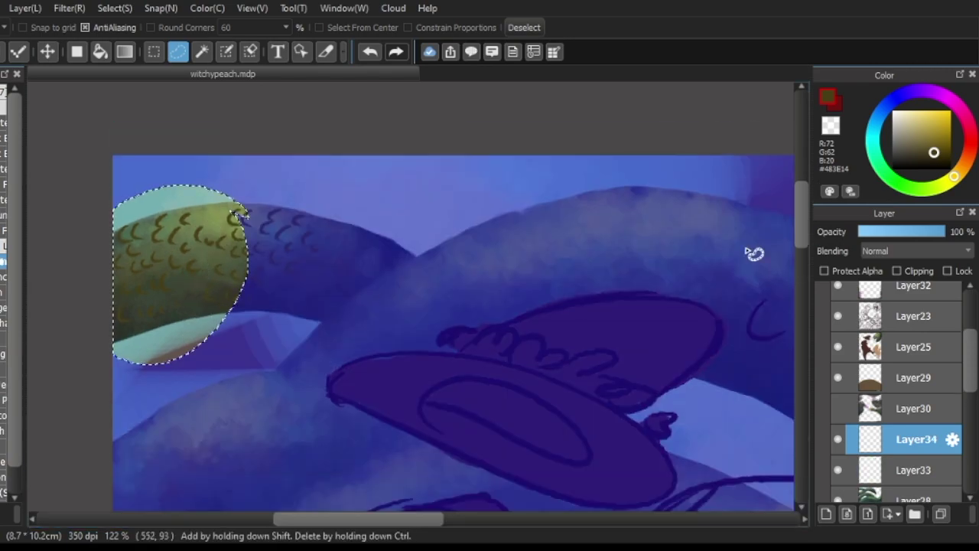
- Try to clip the scale-mark layers to the coil layer below
click(896, 271)
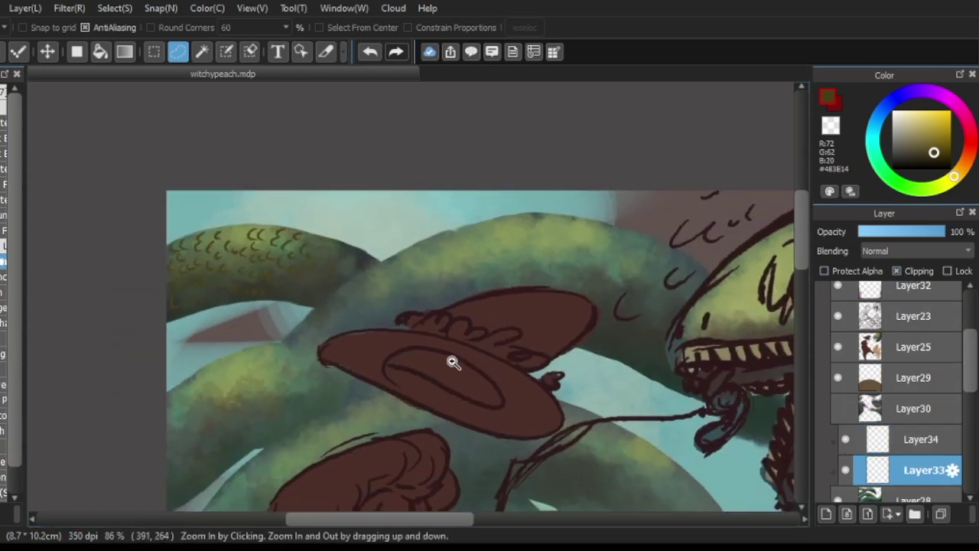
key(ctrl+z)
key(ctrl+z)
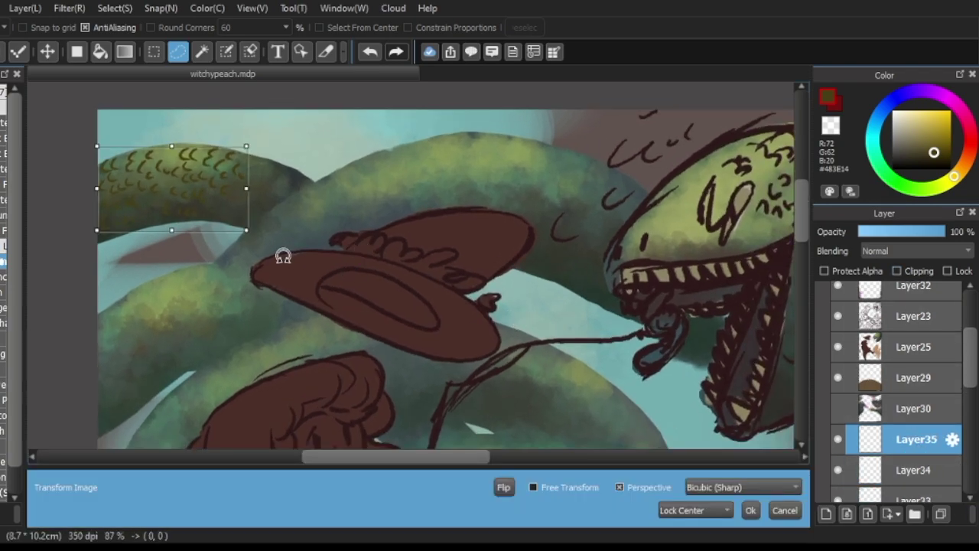
- Place two rotated copies of the scale patch along the large coil behind the witch's hat
drag(280, 255, 362, 231)
key(Return)
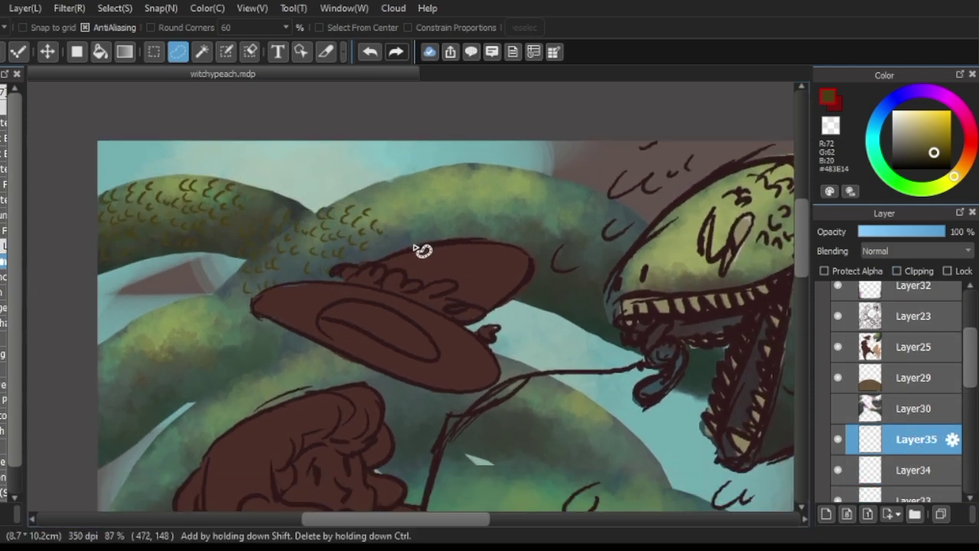
key(ctrl+t)
drag(507, 192, 564, 240)
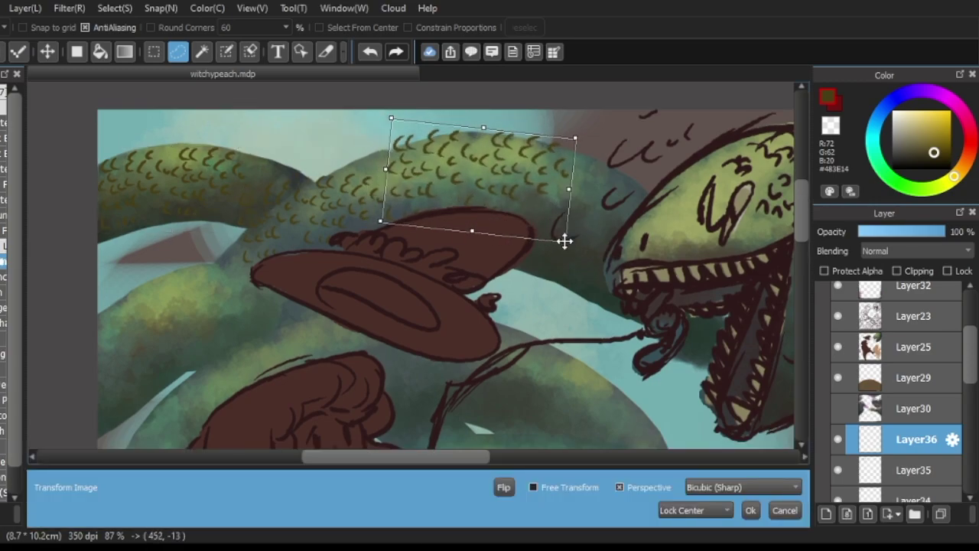
key(Return)
- Merge the scale copies down into Layer33 and clip it to the coils on Layer28
click(972, 514)
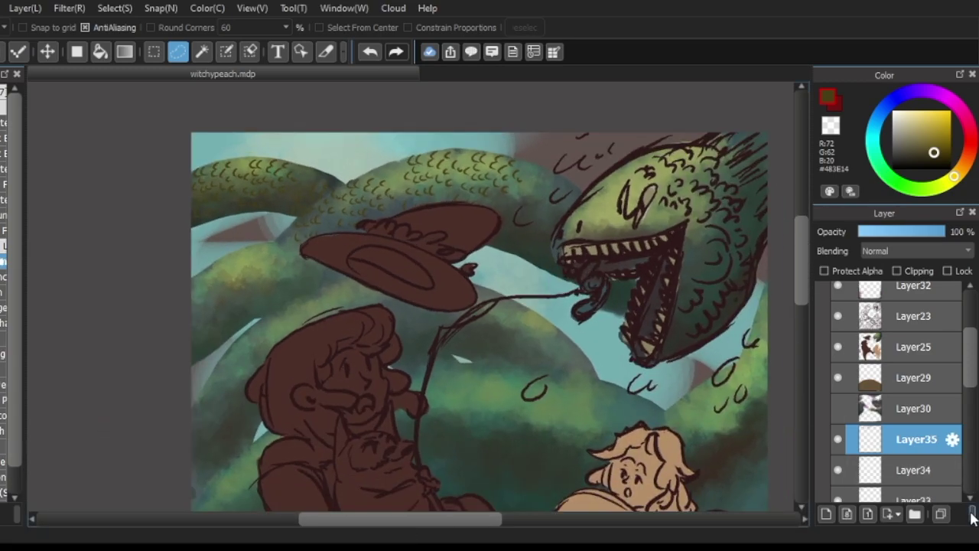
click(973, 507)
key(ctrl+e)
click(914, 271)
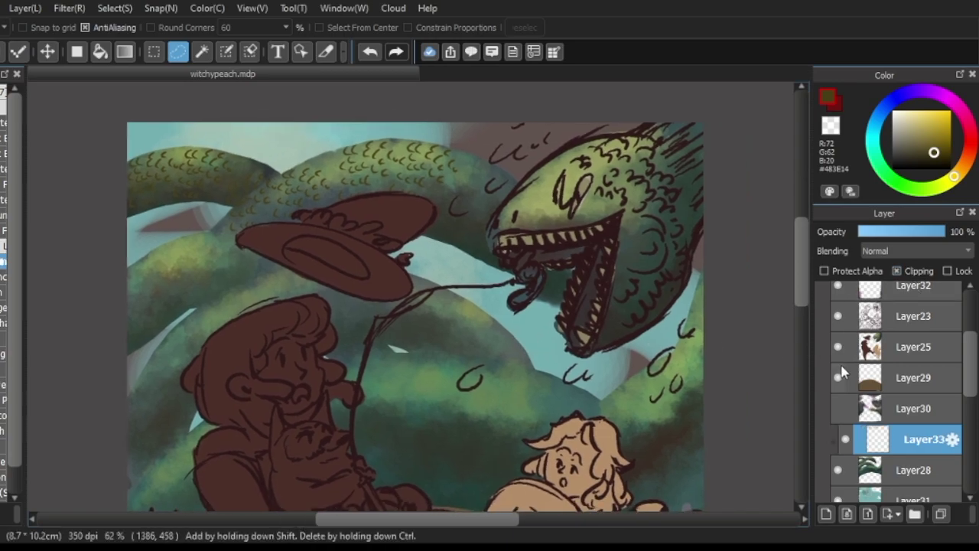
- Add another scale copy on a new layer and fit it over the coil's end beside the creature's snout
key(ctrl+shift+n)
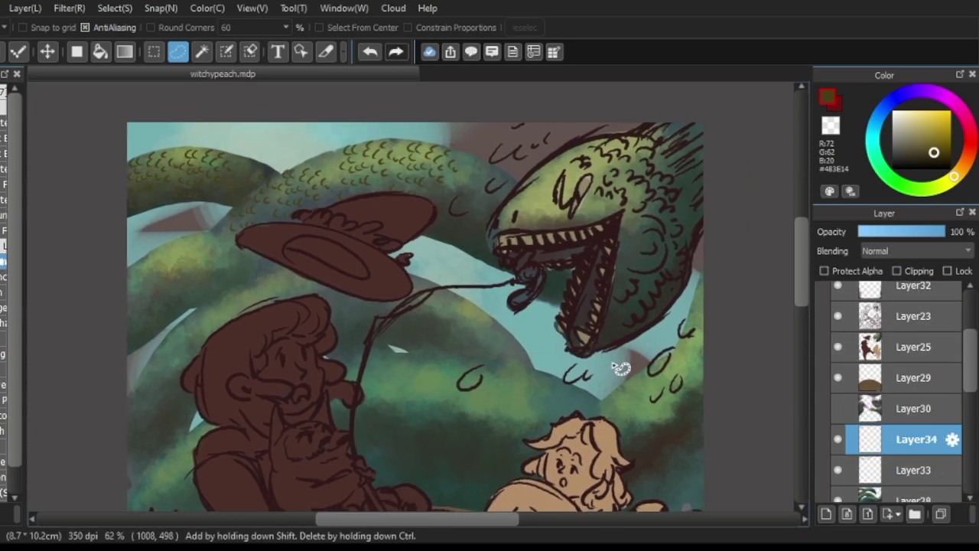
key(ctrl+t)
mouse_move(229, 183)
mouse_down()
mouse_move(489, 176)
mouse_move(558, 226)
mouse_move(607, 212)
mouse_move(586, 230)
mouse_up()
key(Return)
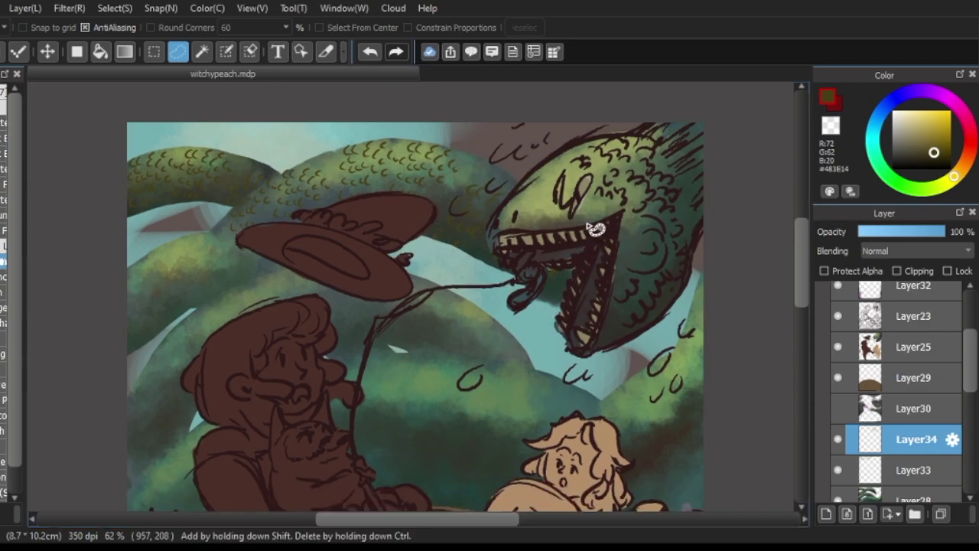
key(b)
scroll(512, 184, down, 3)
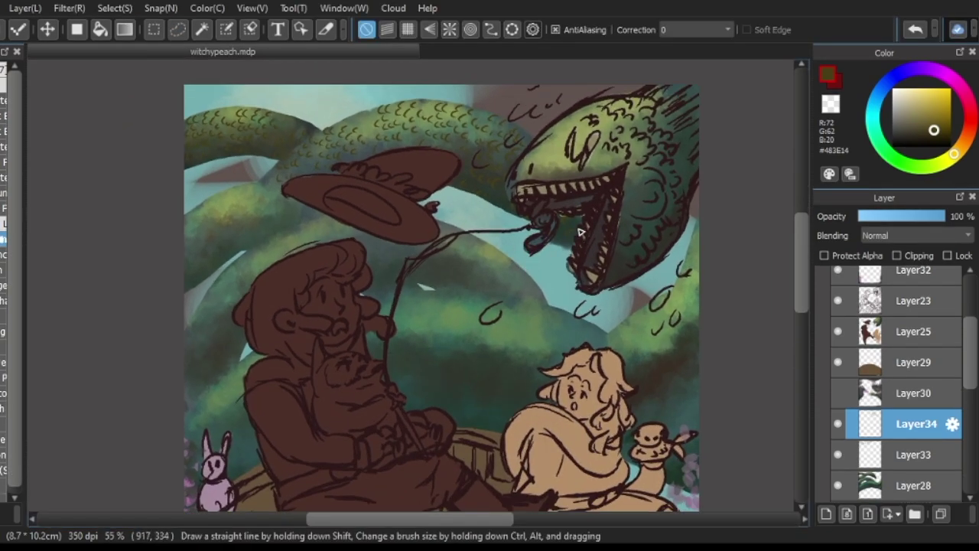
- Place two rotated scale copies on new layers to cover the left coil below the far upper-left one
key(ctrl+shift+n)
key(ctrl+t)
drag(271, 206, 258, 228)
drag(336, 245, 355, 213)
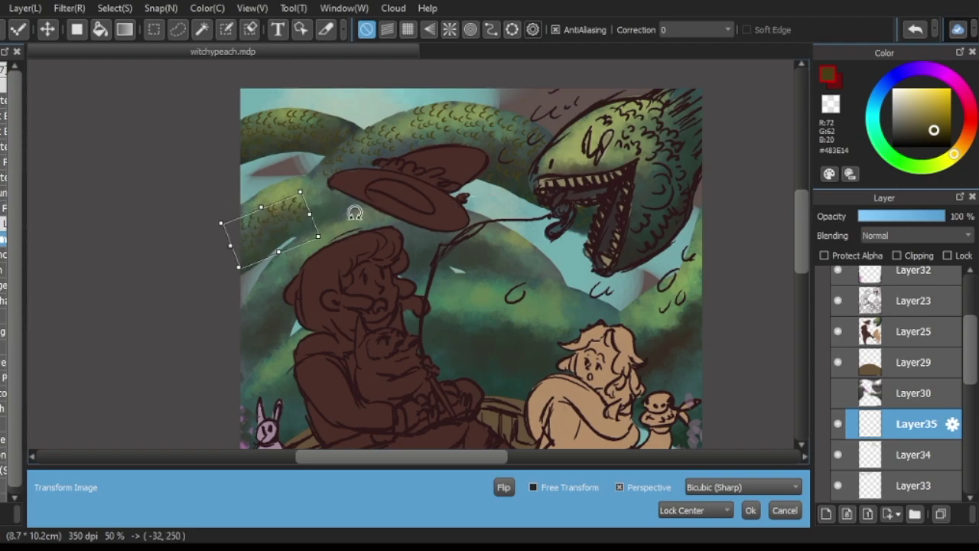
drag(293, 224, 270, 250)
key(Return)
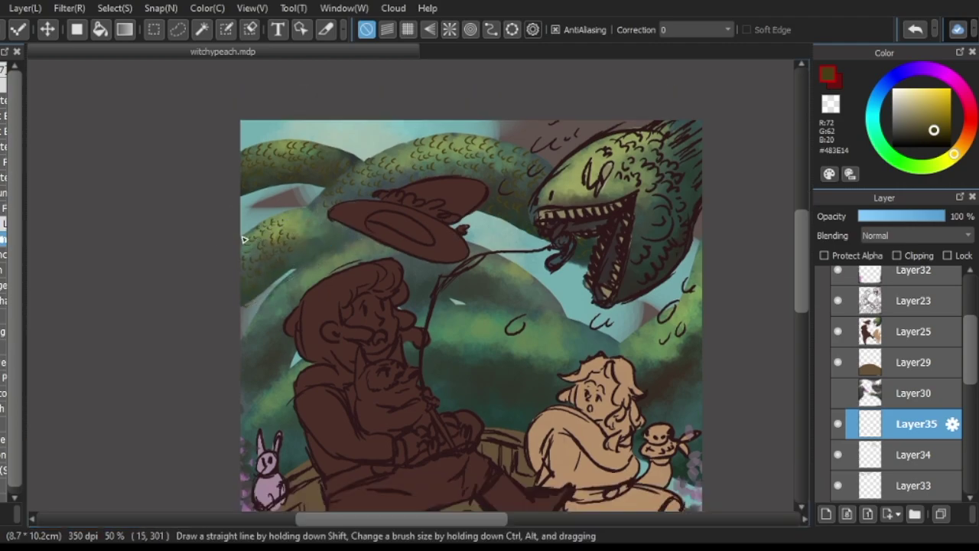
key(ctrl+t)
mouse_move(383, 196)
mouse_down()
mouse_move(335, 212)
mouse_move(392, 224)
mouse_up()
key(Return)
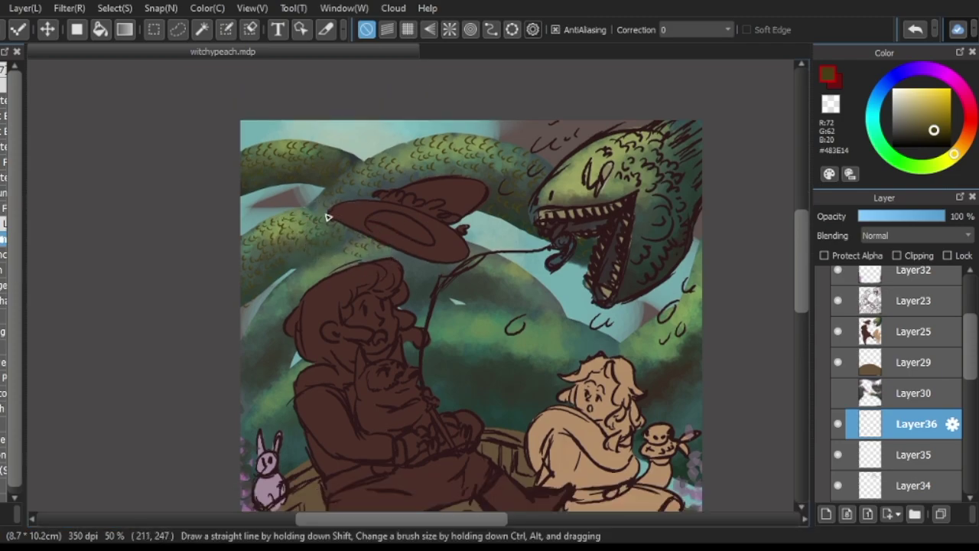
- Place two more scale copies along the coil behind the witch's head, continuing past the fishing rod
key(ctrl+t)
mouse_move(341, 268)
mouse_down()
mouse_move(358, 259)
mouse_move(337, 265)
mouse_up()
key(Return)
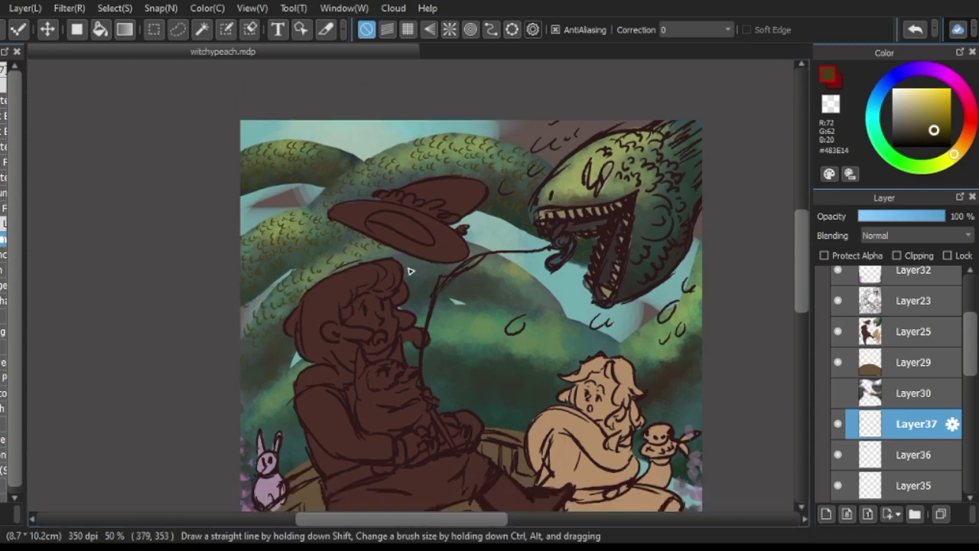
key(ctrl+t)
drag(412, 277, 471, 256)
key(Return)
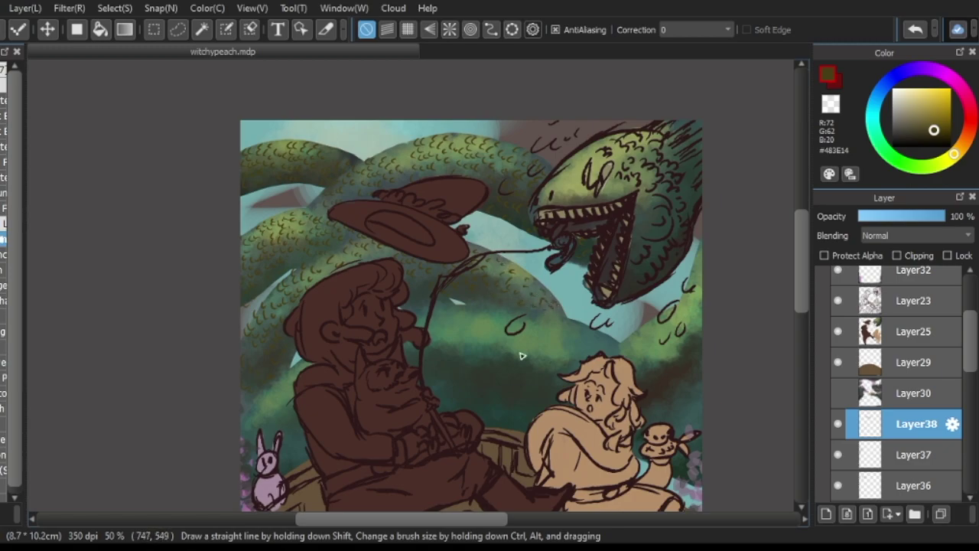
- Cover the lower coils behind both seated characters with further transformed scale copies on new layers
key(ctrl+t)
drag(345, 421, 280, 397)
key(Escape)
key(ctrl+t)
drag(453, 309, 485, 358)
key(Escape)
scroll(526, 364, down, 2)
scroll(526, 364, up, 1)
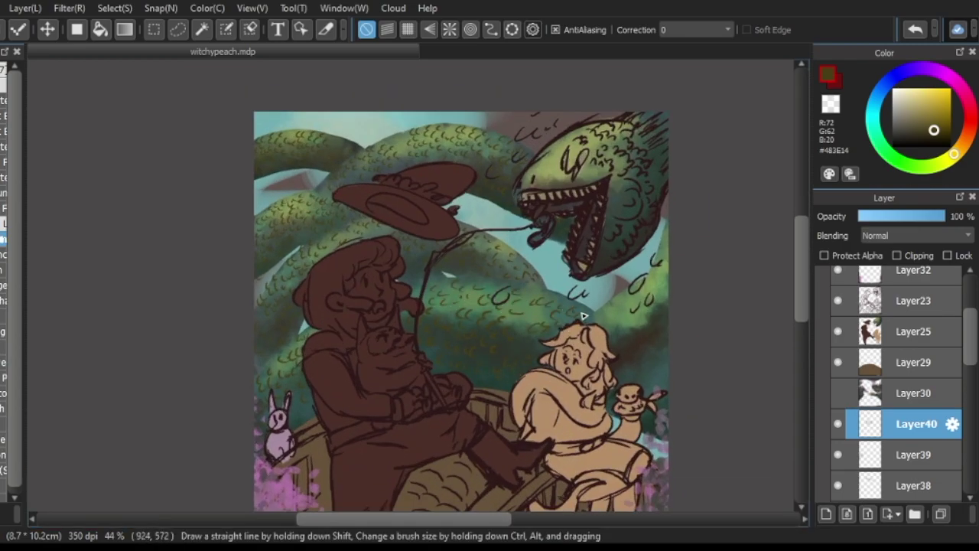
scroll(575, 316, down, 1)
scroll(629, 245, down, 3)
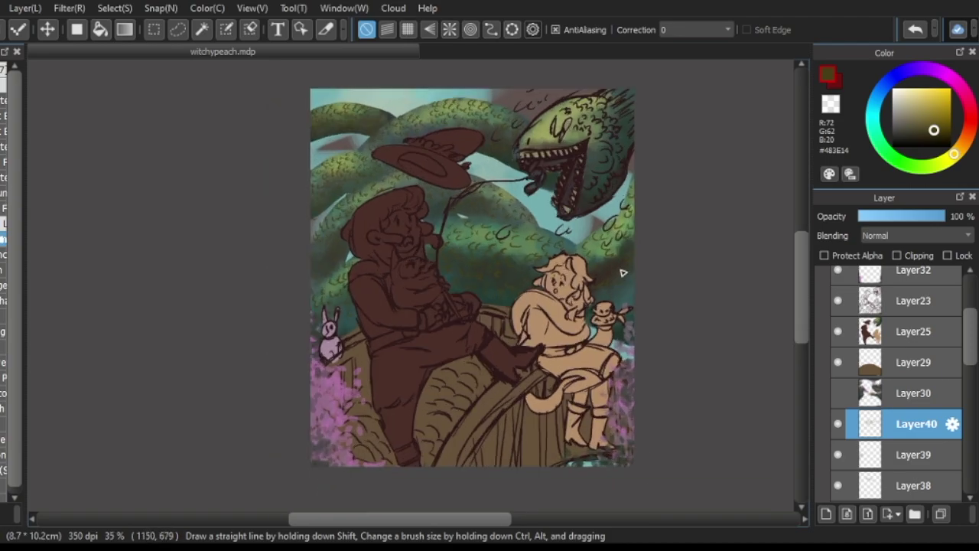
- Merge the scale copies into Layer33 and recolour the marks with orange-brown #8F5400 while protecting the layer's alpha
click(972, 514)
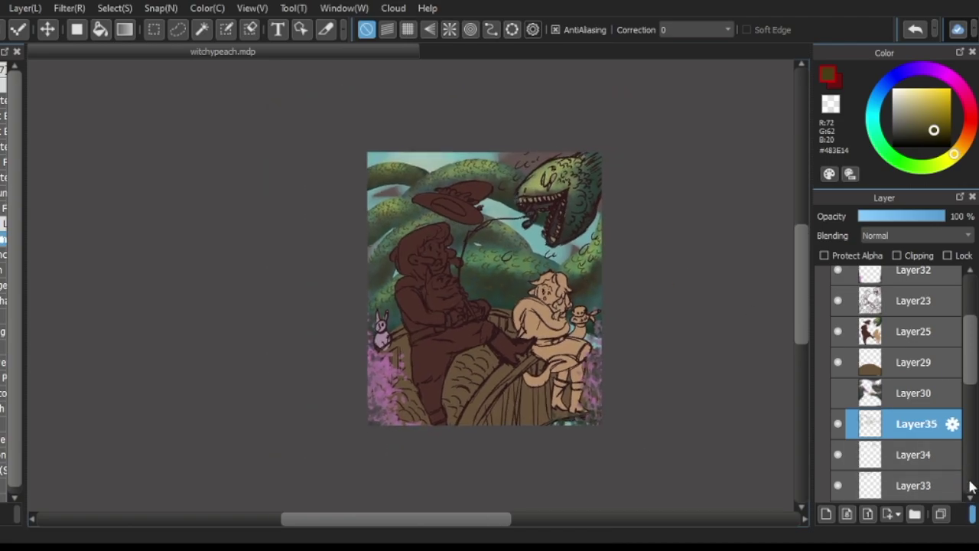
click(911, 120)
drag(954, 155, 962, 147)
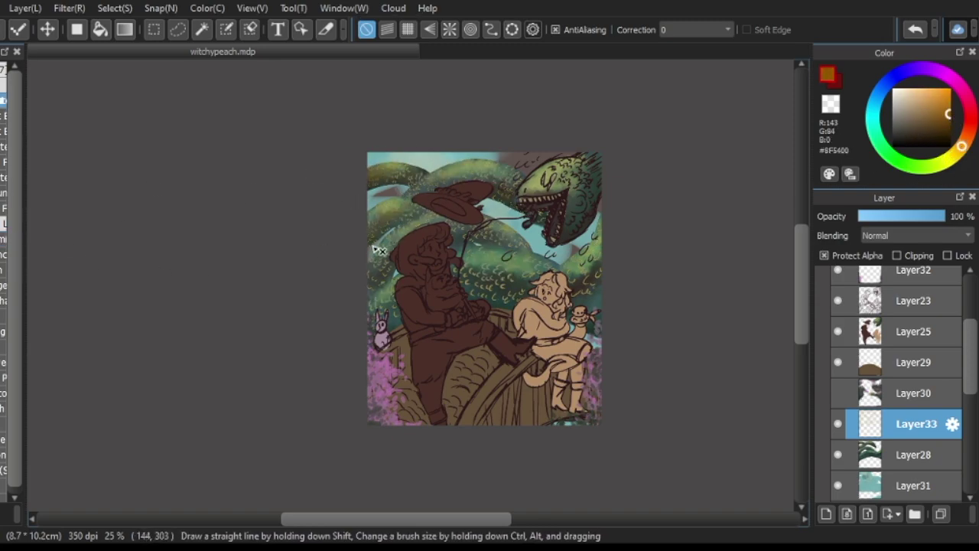
scroll(610, 258, up, 2)
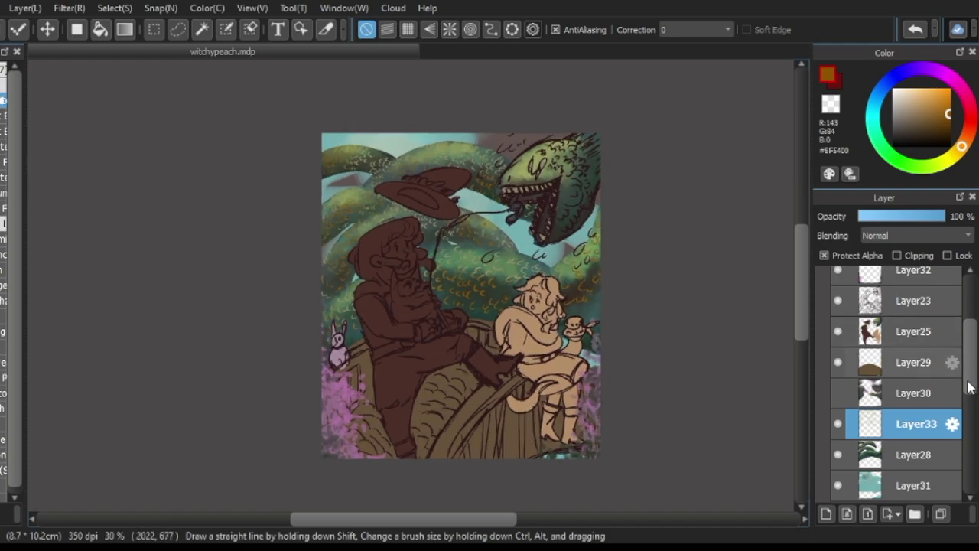
scroll(968, 385, up, 1)
scroll(705, 391, down, 1)
scroll(673, 383, down, 1)
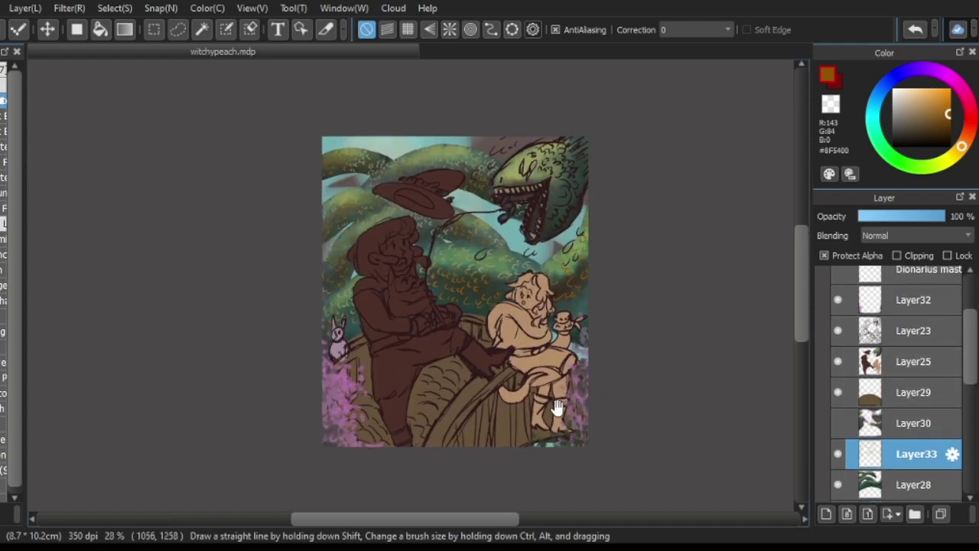
- Redraw the rabbit's eyes, nose, mouth and ear outlines on Layer23 with dark brown #321C1E
ctrl+click(555, 405)
scroll(336, 375, up, 3)
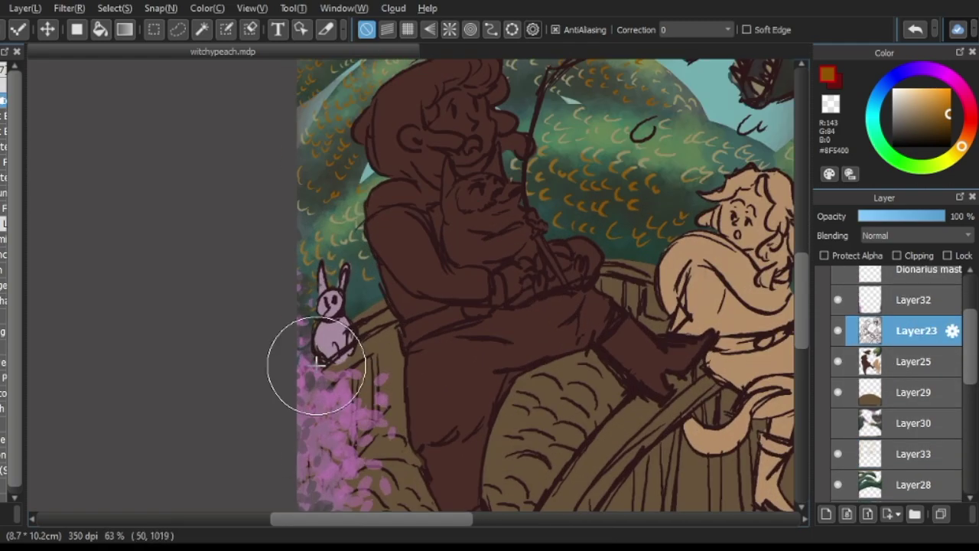
alt+click(340, 287)
scroll(326, 324, up, 3)
alt+click(336, 335)
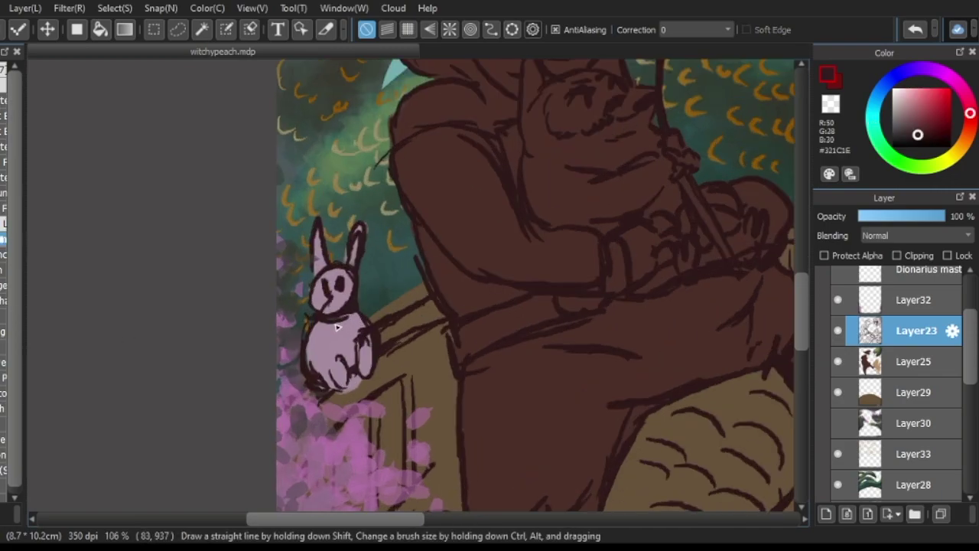
key(ctrl+z)
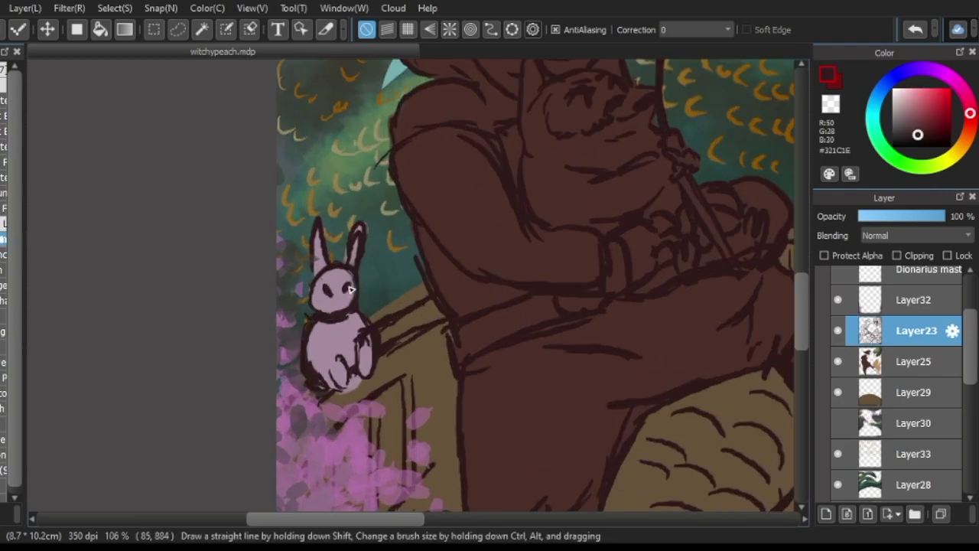
key(ctrl+z)
key(ctrl+z)
key(ctrl+z)
key(ctrl+z)
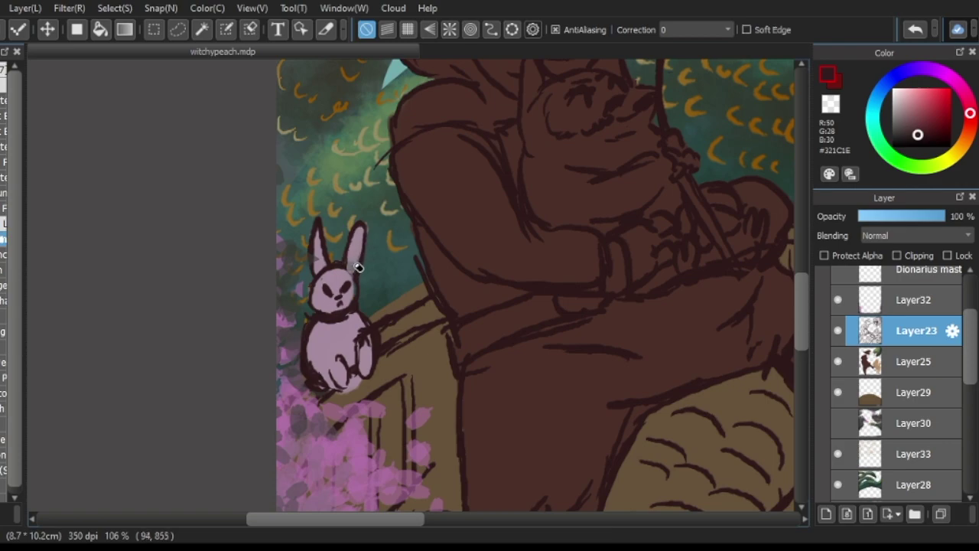
drag(324, 263, 323, 236)
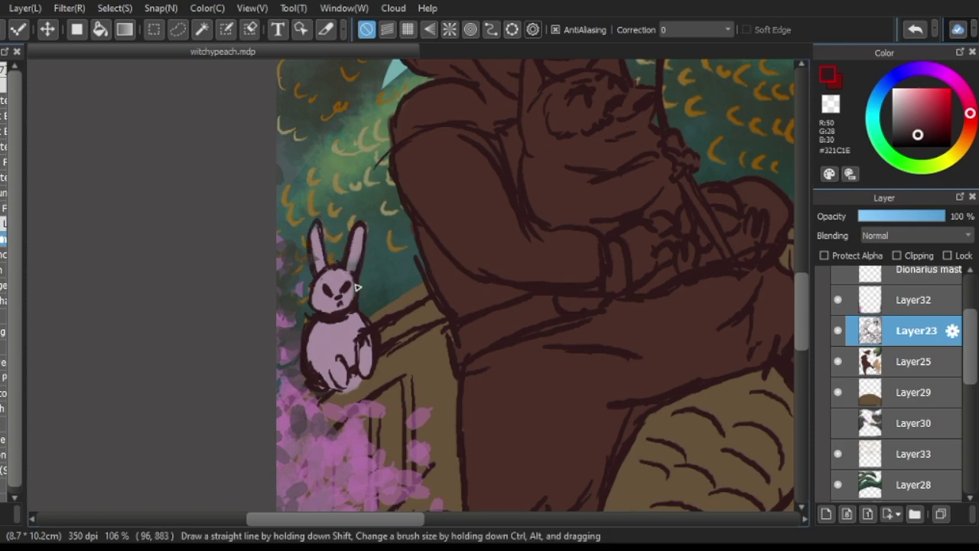
- Rework the rabbit's body and paw lines on Layer23, undoing the last strokes there
key(ctrl+z)
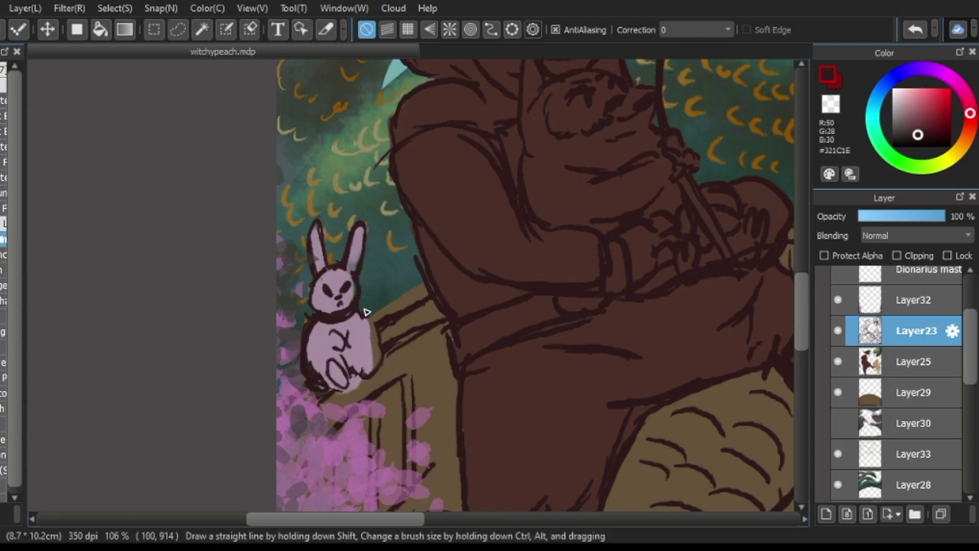
key(ctrl+z)
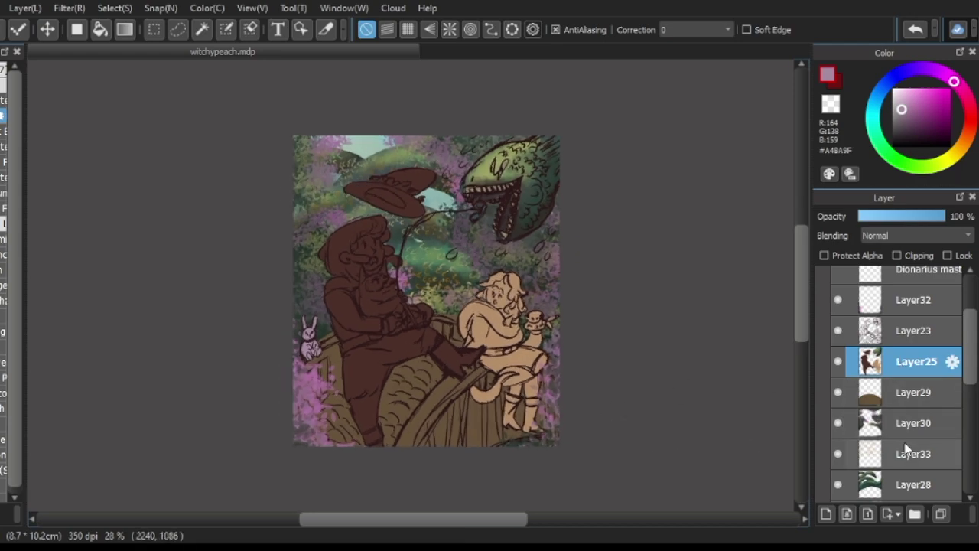
- Paint soft clouds into the sky on Layer31 with blue-grey #818393 and white, keeping the layer's alpha protected
click(878, 454)
click(885, 476)
scroll(880, 467, down, 2)
click(852, 442)
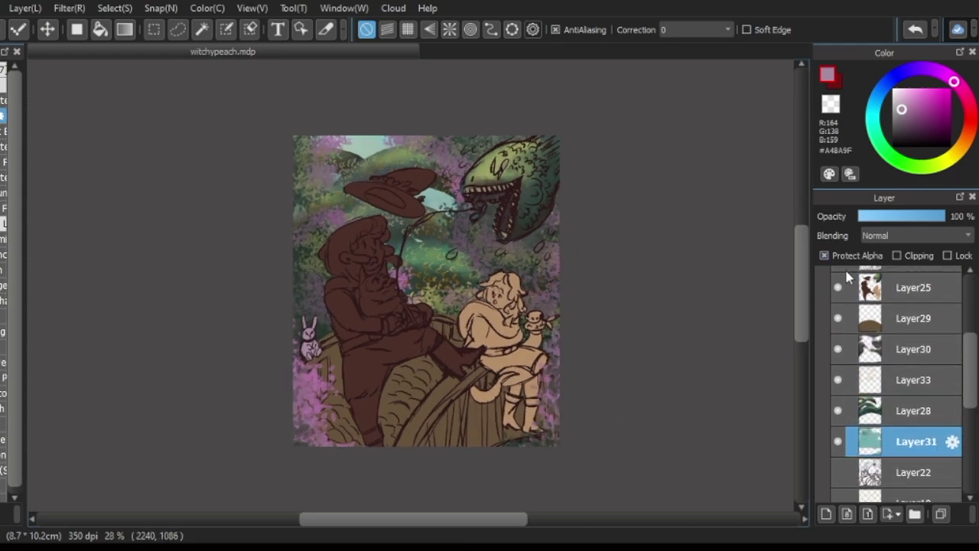
click(910, 102)
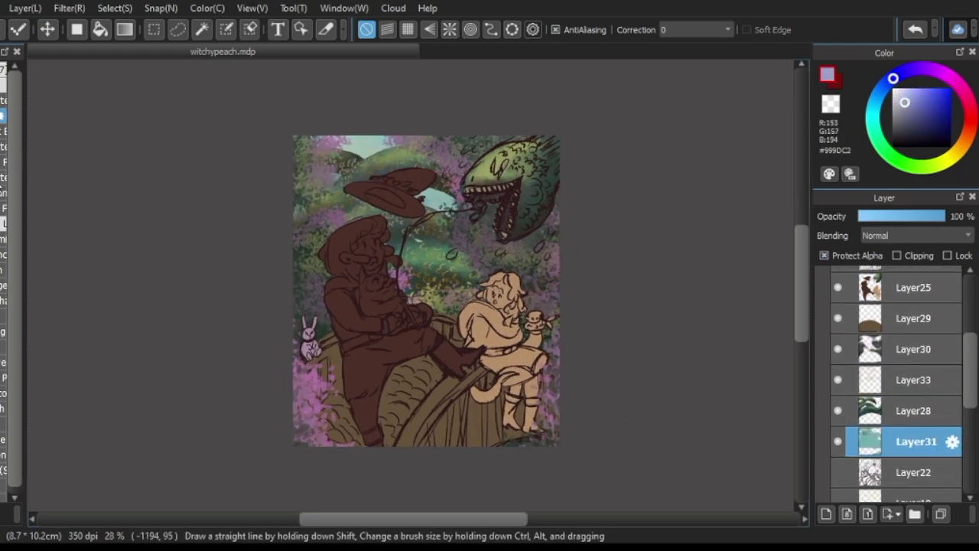
click(913, 106)
drag(912, 106, 899, 113)
scroll(375, 236, up, 3)
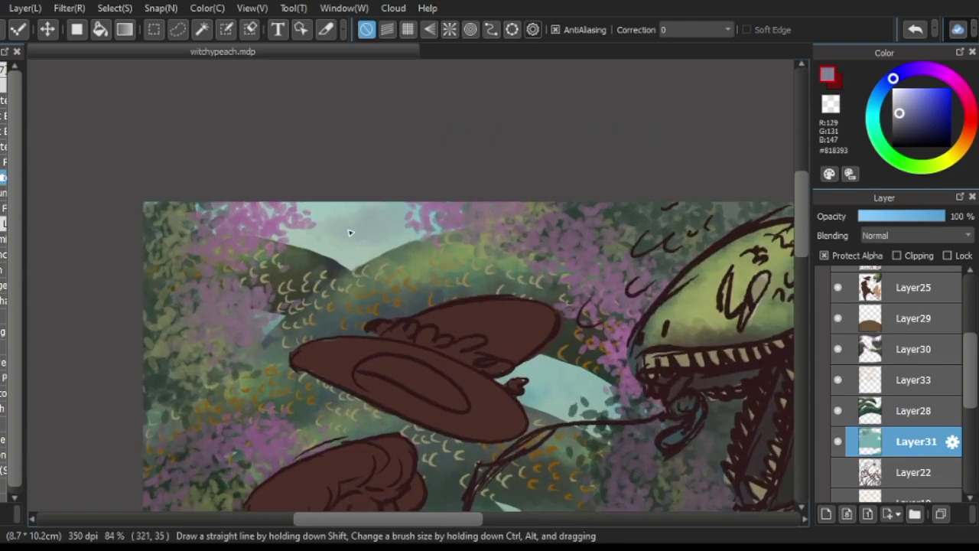
alt+click(360, 215)
scroll(497, 255, down, 2)
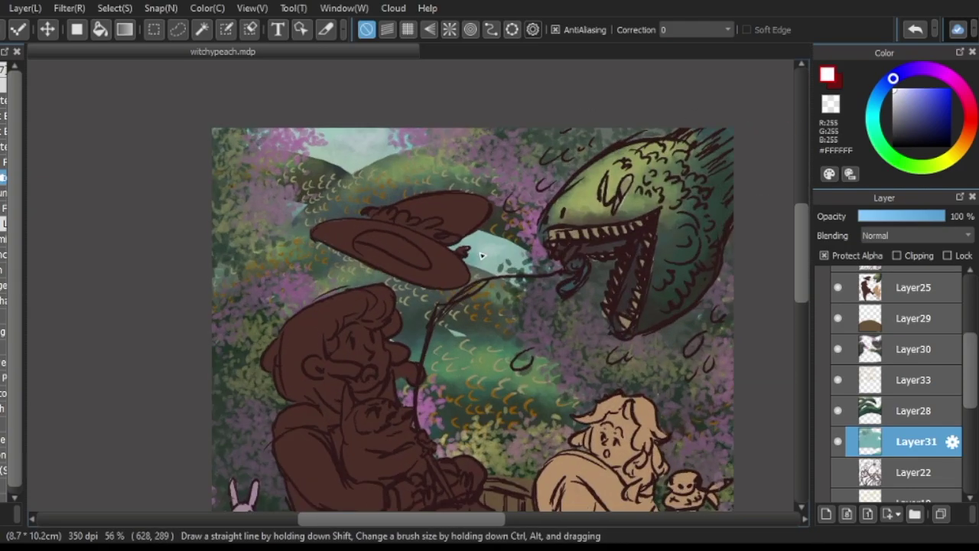
- Add Layer34 above Layer33 and paint mist between the coils behind the hat and fishing rod with #868896, #CFD1E4 and #6E7085
scroll(507, 282, down, 3)
key(ctrl+shift+n)
drag(907, 410, 908, 377)
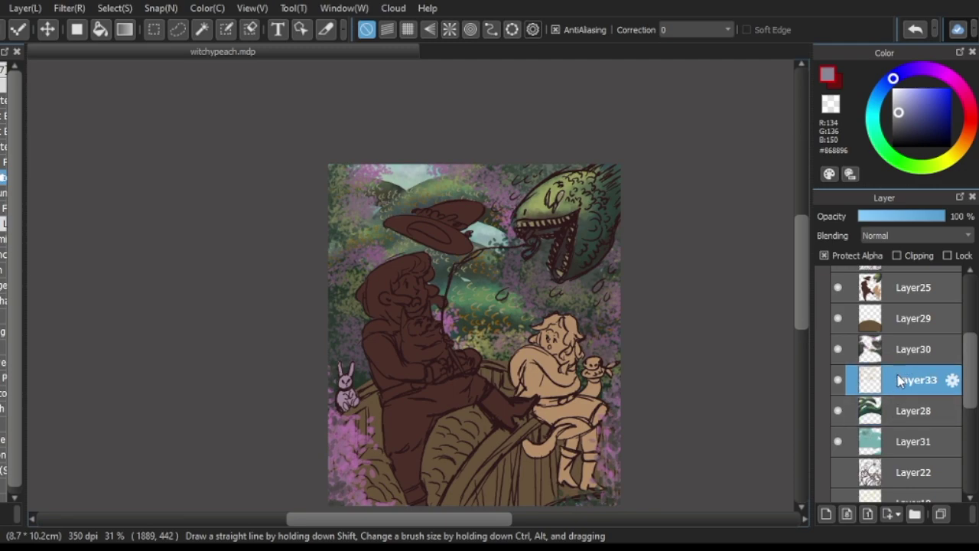
alt+click(493, 229)
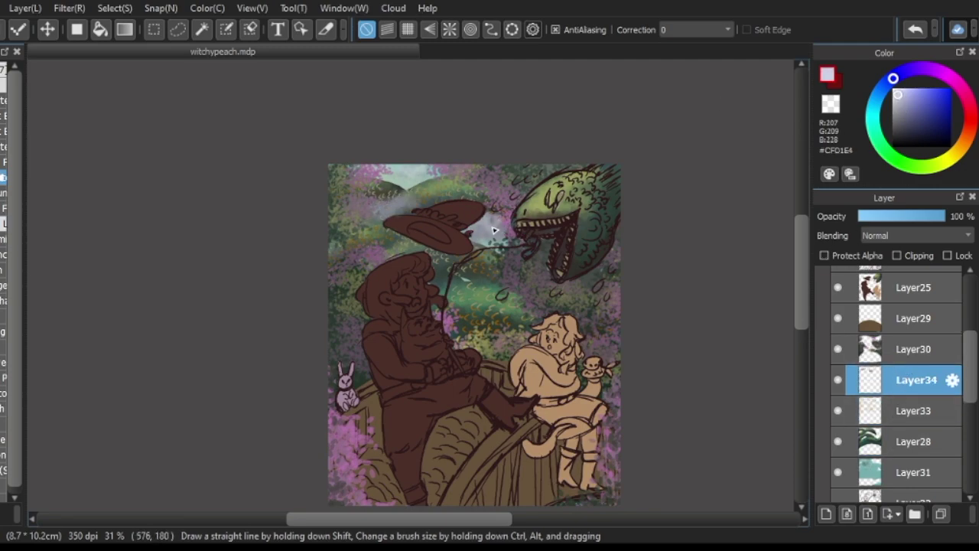
alt+click(505, 188)
scroll(572, 375, down, 1)
scroll(573, 374, up, 1)
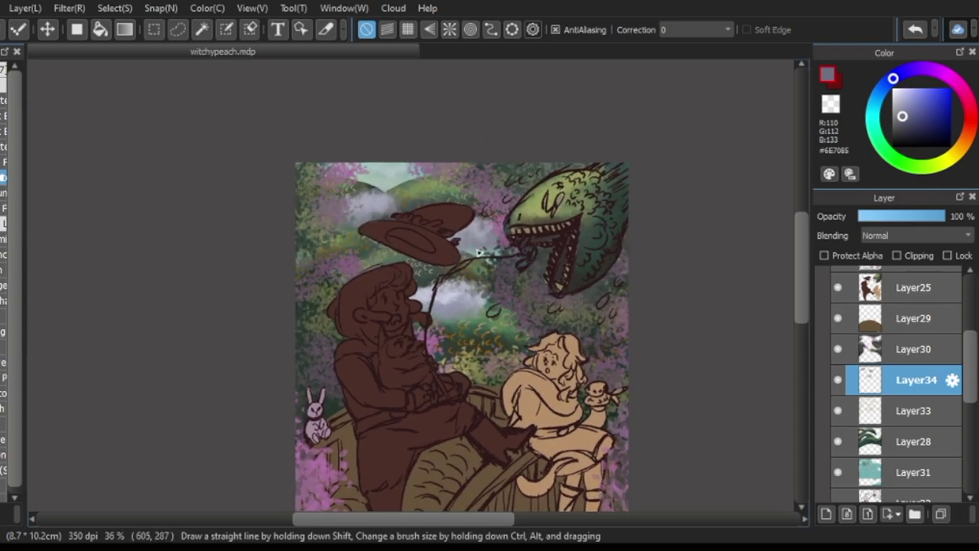
scroll(498, 280, down, 3)
scroll(504, 266, up, 3)
- Hide Layer30 and extend the clouds on Layer34 around the serpent's head and along the canvas's left edge, highlighting with #EFEFF2
click(838, 348)
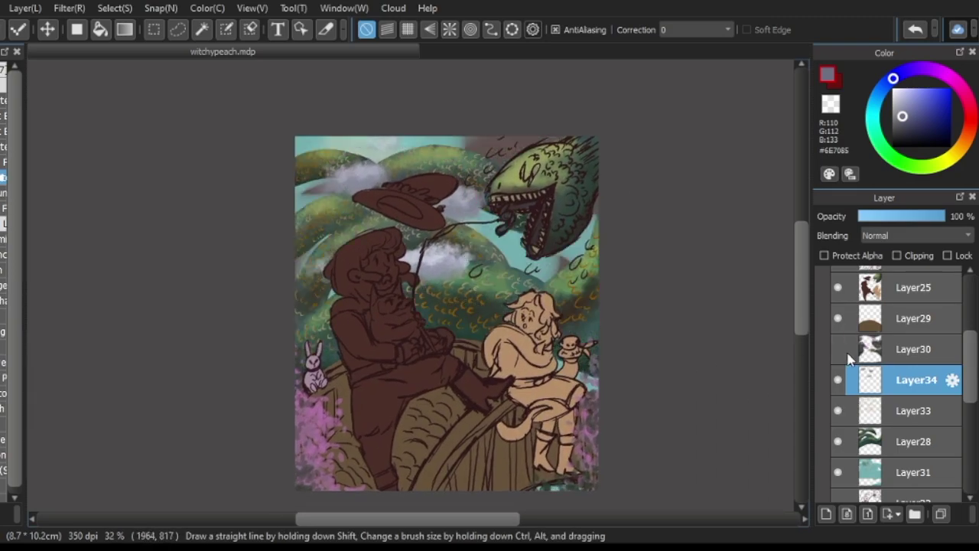
scroll(326, 224, down, 1)
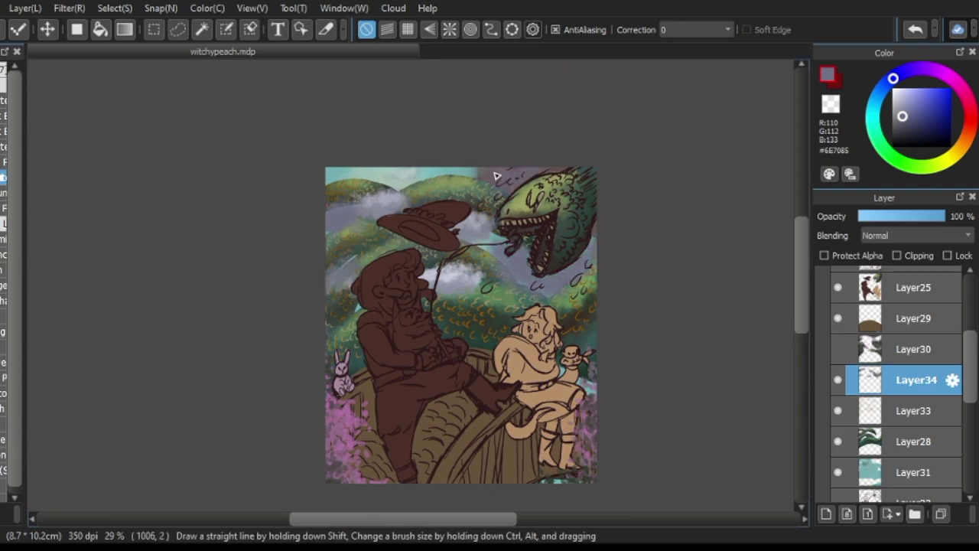
alt+click(554, 228)
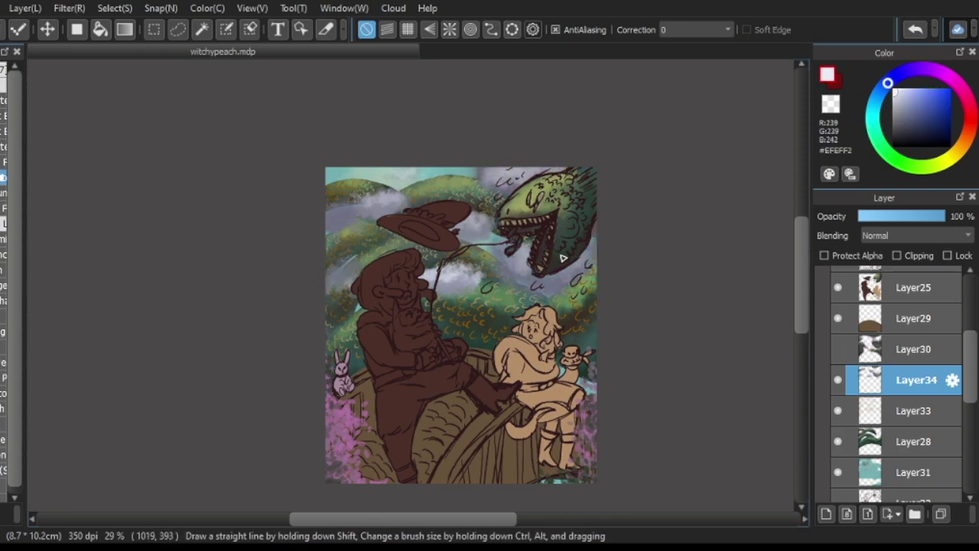
mouse_move(331, 205)
mouse_down()
mouse_move(524, 178)
mouse_move(530, 279)
mouse_move(340, 265)
mouse_up()
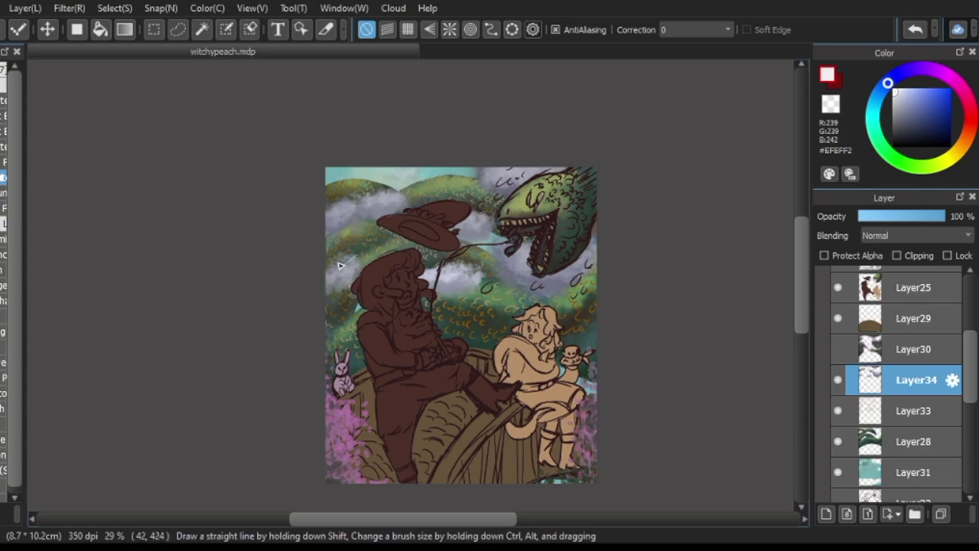
alt+click(502, 186)
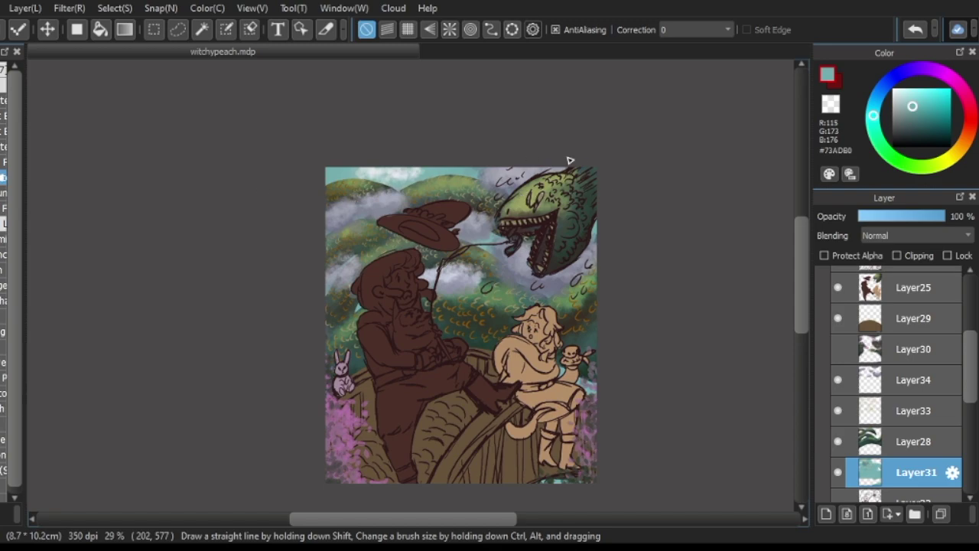
- Protect Layer34's alpha and tint its clouds with pale cyan #B6FBFF
click(872, 379)
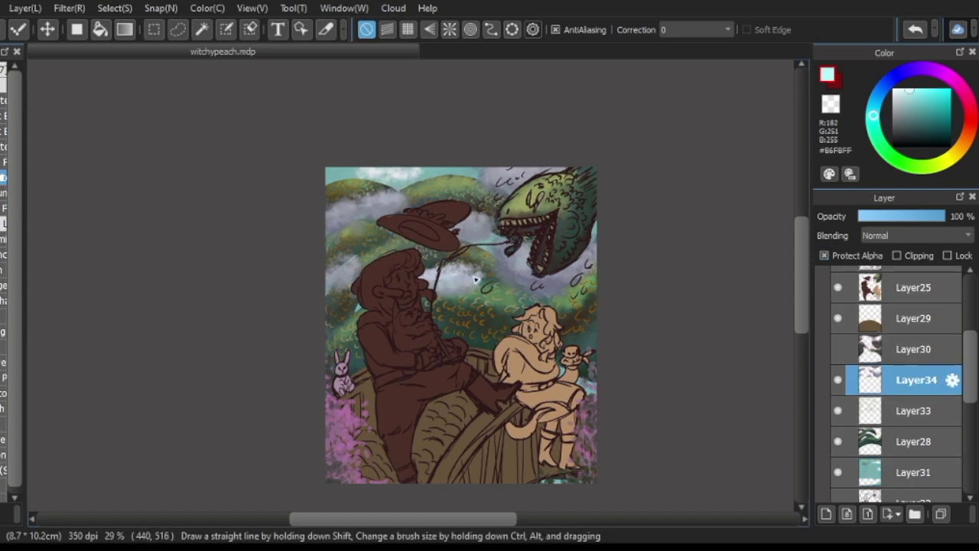
alt+click(385, 211)
scroll(584, 295, down, 3)
scroll(583, 295, up, 2)
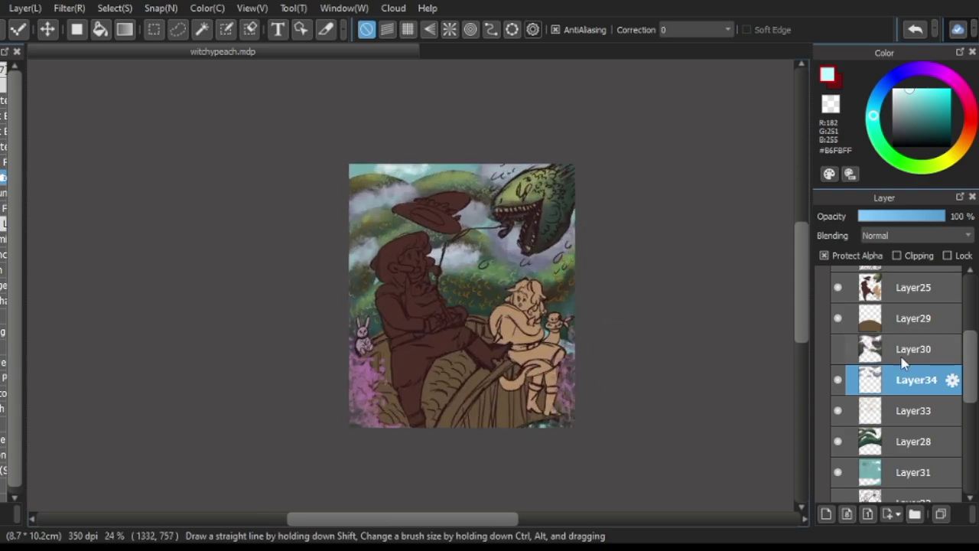
- Lasso the upper-right foliage on Layer30, copy it onto a new layer and hide Layer30
click(872, 349)
click(839, 349)
key(l)
mouse_move(426, 148)
mouse_down()
mouse_move(634, 273)
mouse_move(413, 157)
mouse_up()
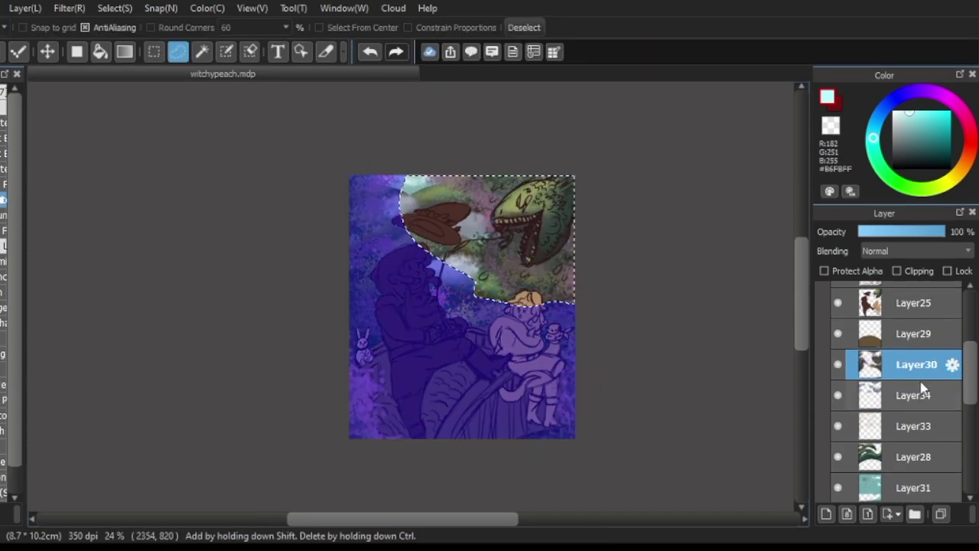
key(ctrl+c)
key(ctrl+v)
click(838, 447)
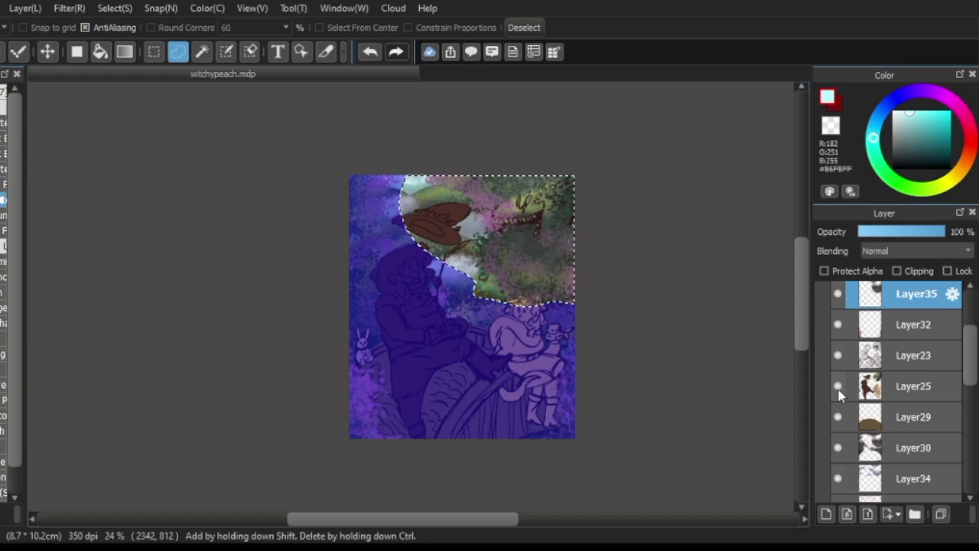
- Transform the foliage copy into the painting's lower-left corner and place another copy in the lower-right corner
key(ctrl+t)
drag(564, 398, 603, 415)
key(Return)
key(ctrl+c)
key(ctrl+v)
key(ctrl+t)
key(Escape)
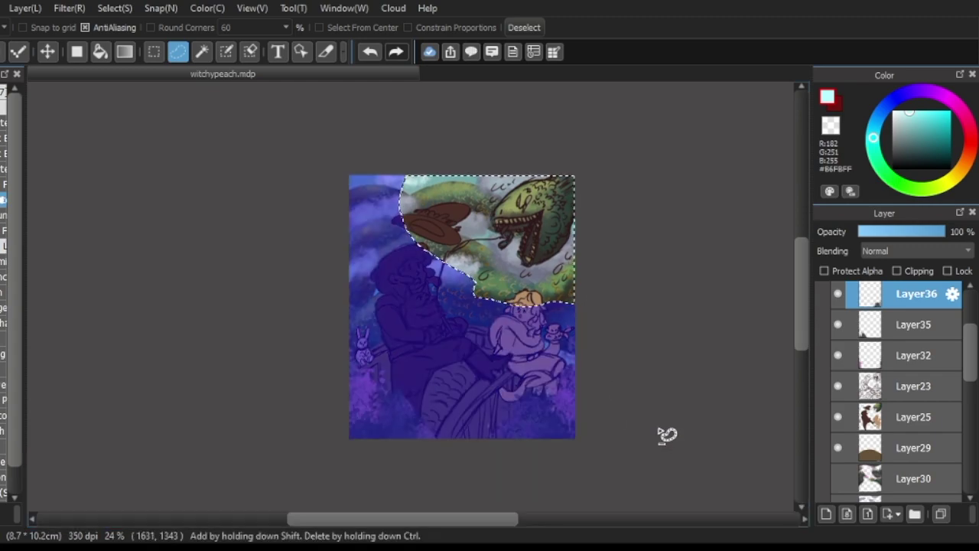
- Clear the selection and merge both foliage copies into Layer32
key(ctrl+d)
key(ctrl+e)
key(ctrl+e)
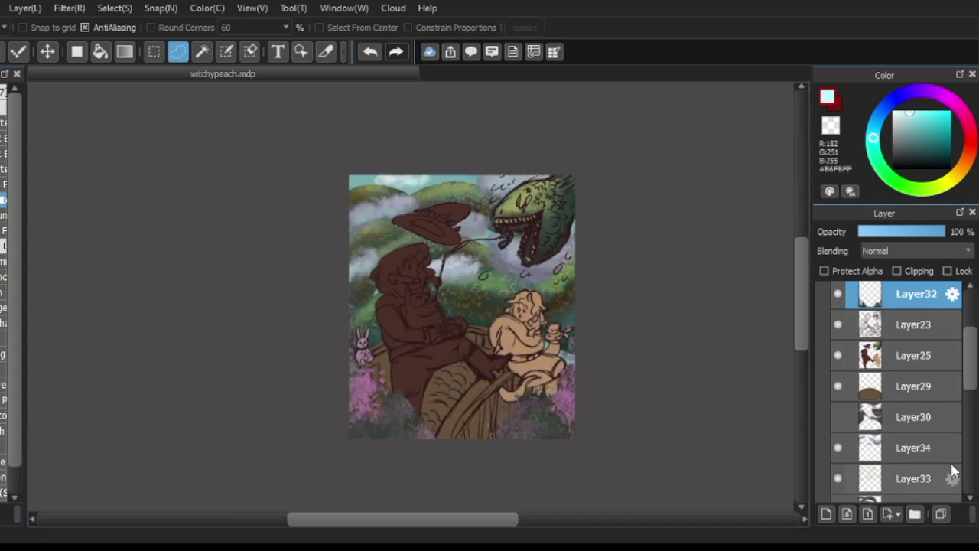
- Paint dark foliage over the lower corners on Layer32 and transform it down toward the painting's bottom edge
key(b)
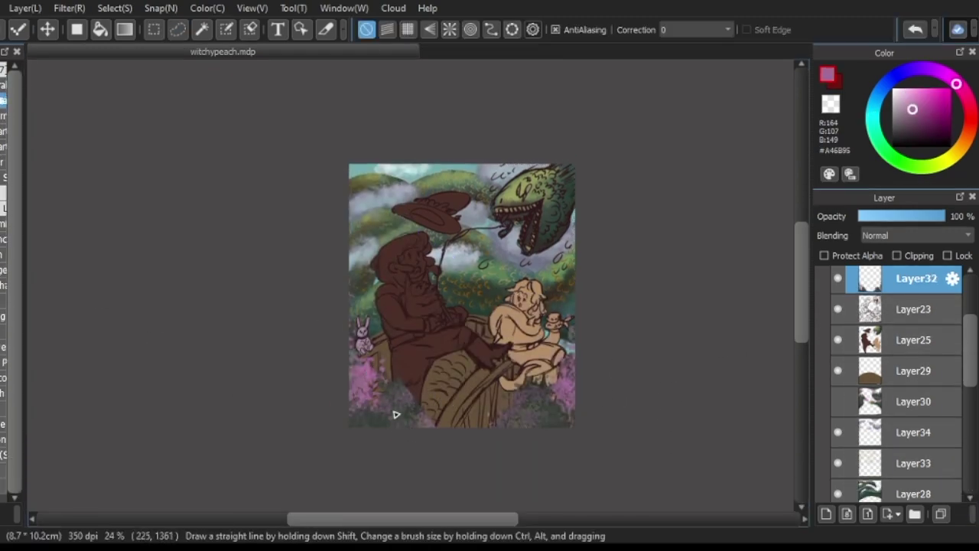
alt+click(569, 406)
drag(542, 426, 579, 383)
drag(533, 429, 560, 395)
key(ctrl+t)
key(Return)
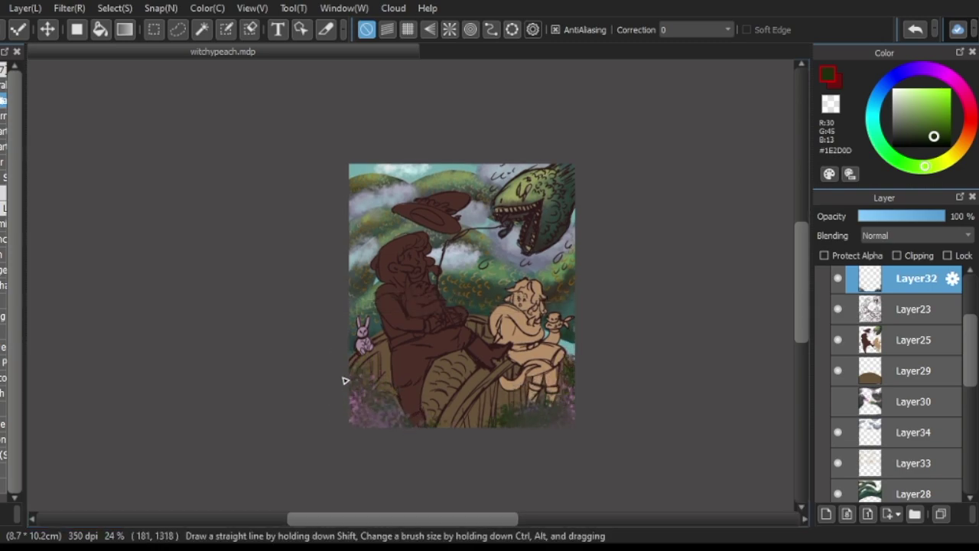
- Paint green bushes on Layer34 behind the rabbit and the seated girl with #4B6A25 and light green #ABD774
scroll(855, 363, down, 2)
click(855, 360)
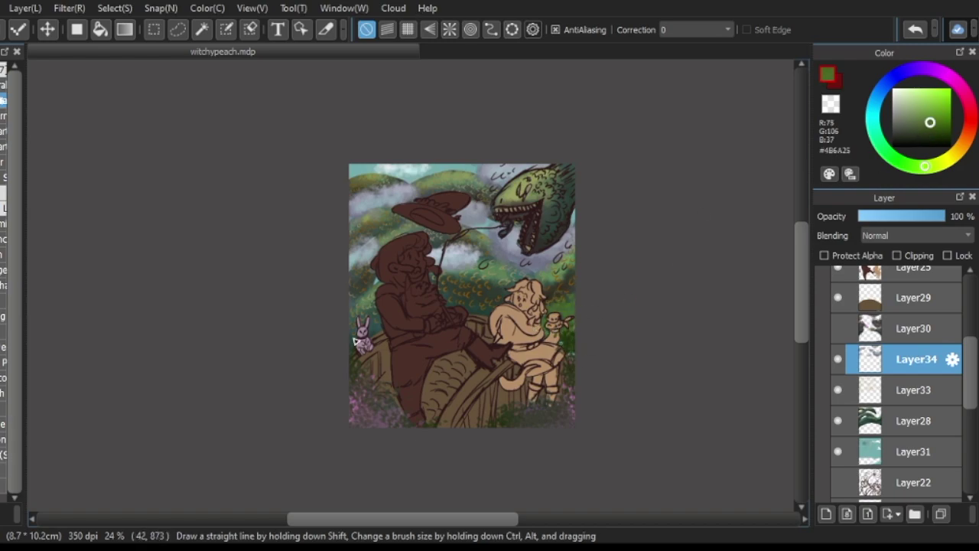
click(940, 132)
click(920, 98)
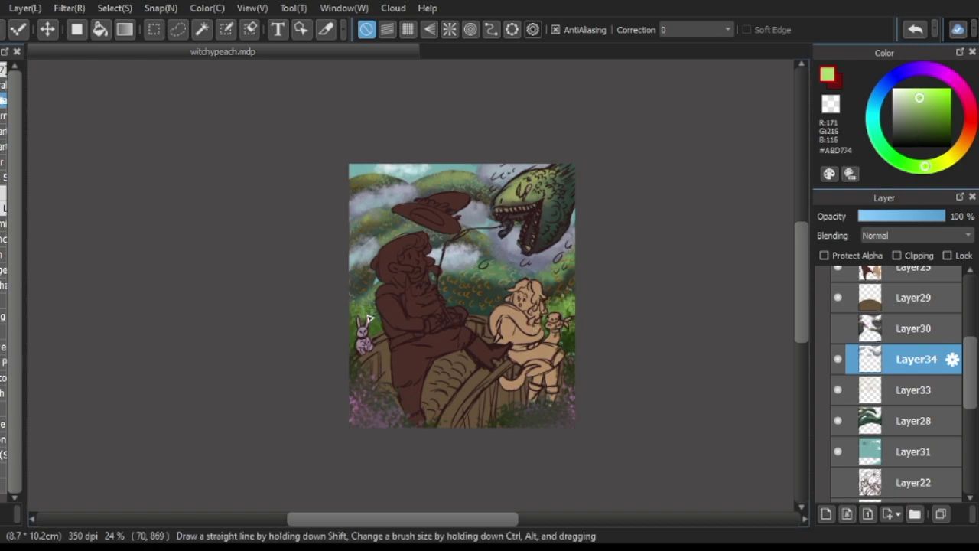
- Add Layer35 above Layer28 as a clipping layer and paint dark blue #222C59 shadows along the undersides of the coils
click(889, 82)
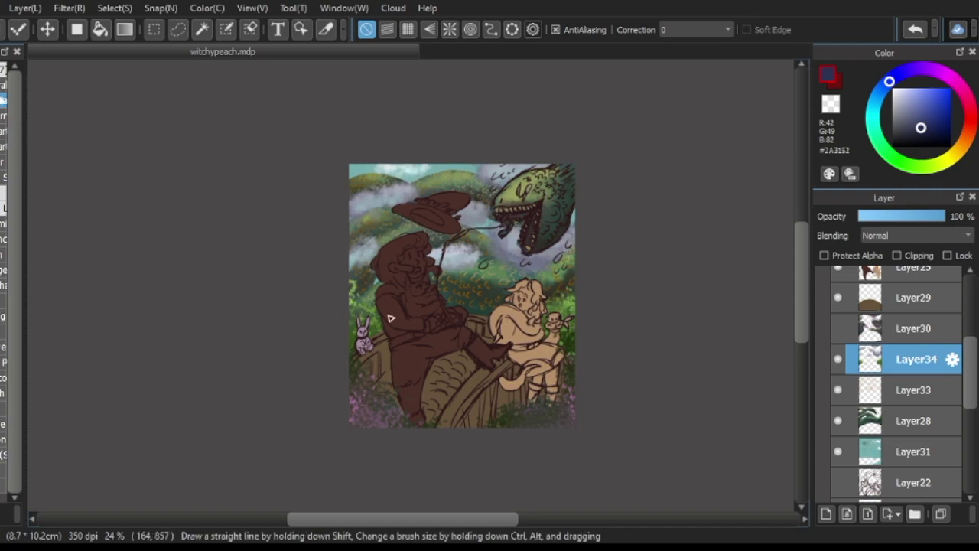
click(836, 390)
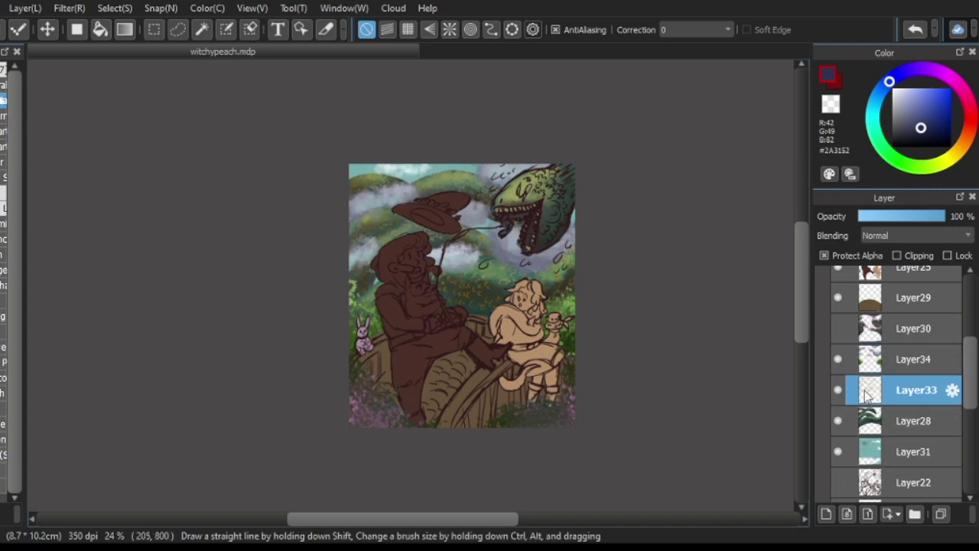
click(891, 413)
click(928, 126)
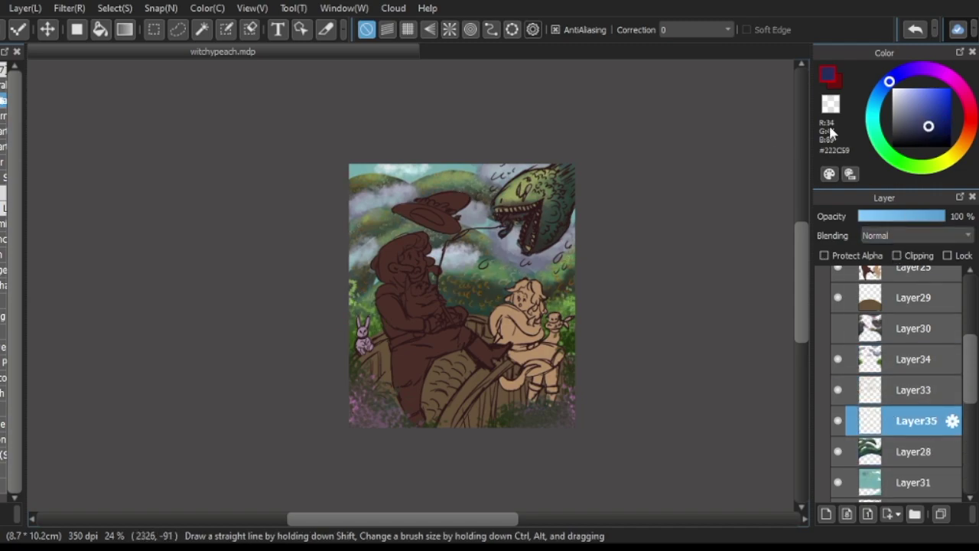
key(ctrl+alt+g)
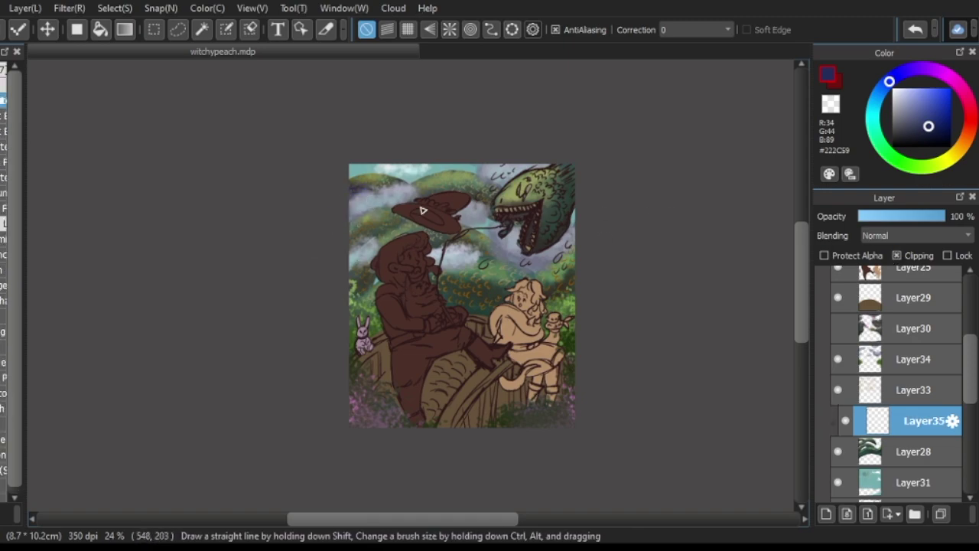
drag(359, 267, 378, 280)
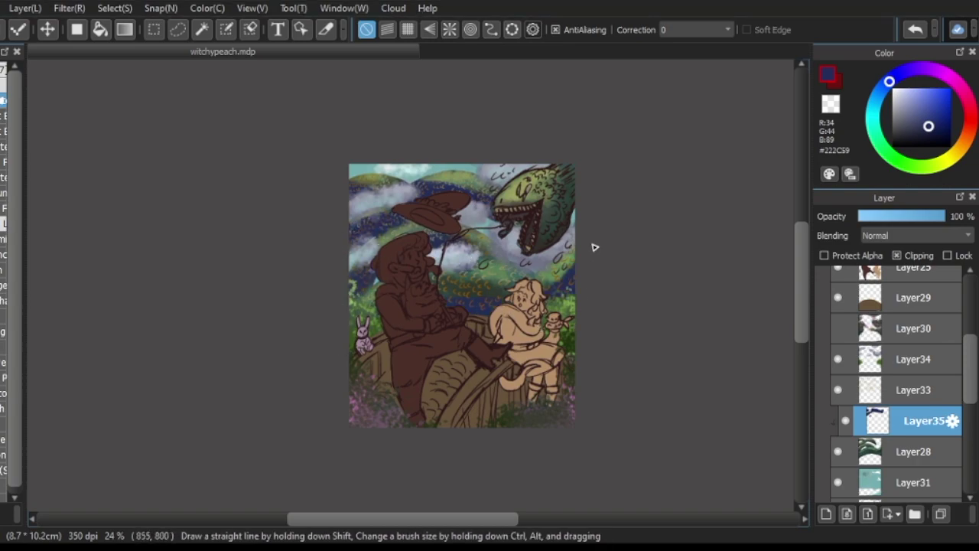
- Set Layer35's blending to Overlay and its opacity to 50%
scroll(914, 236, down, 4)
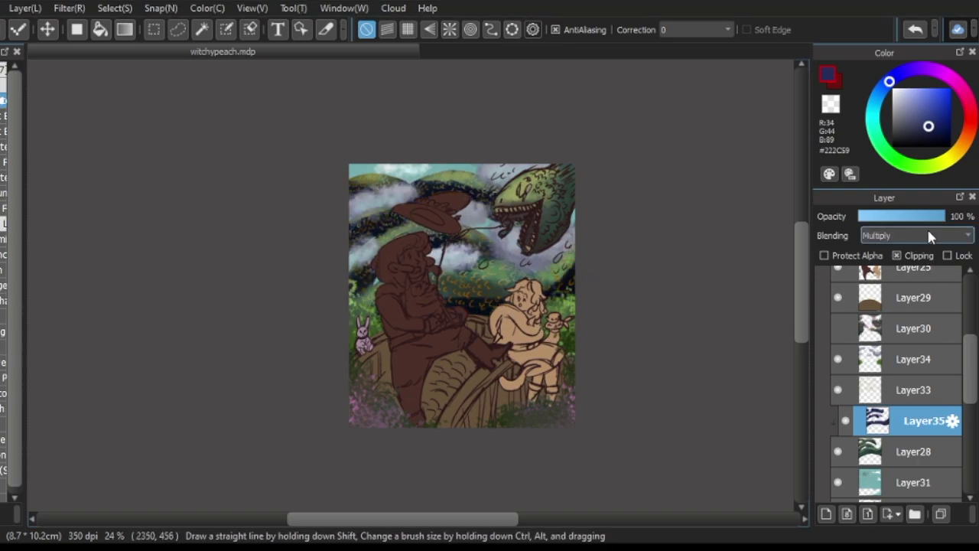
click(915, 216)
drag(916, 218, 903, 218)
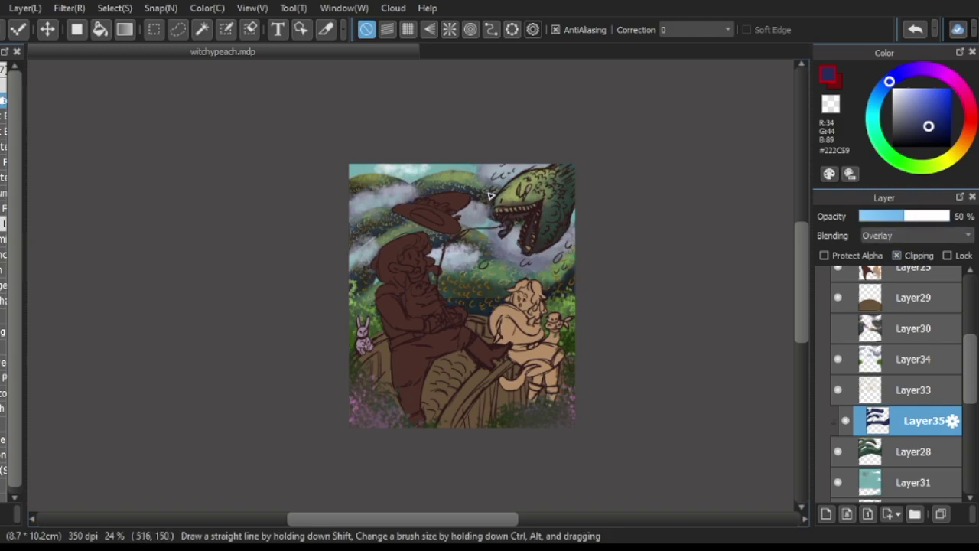
- Add clipping Layer36 above Layer25, shade the serpent's neck and lower jaw with #222C59, and set it to Overlay at about 54% opacity
scroll(853, 315, up, 2)
click(914, 350)
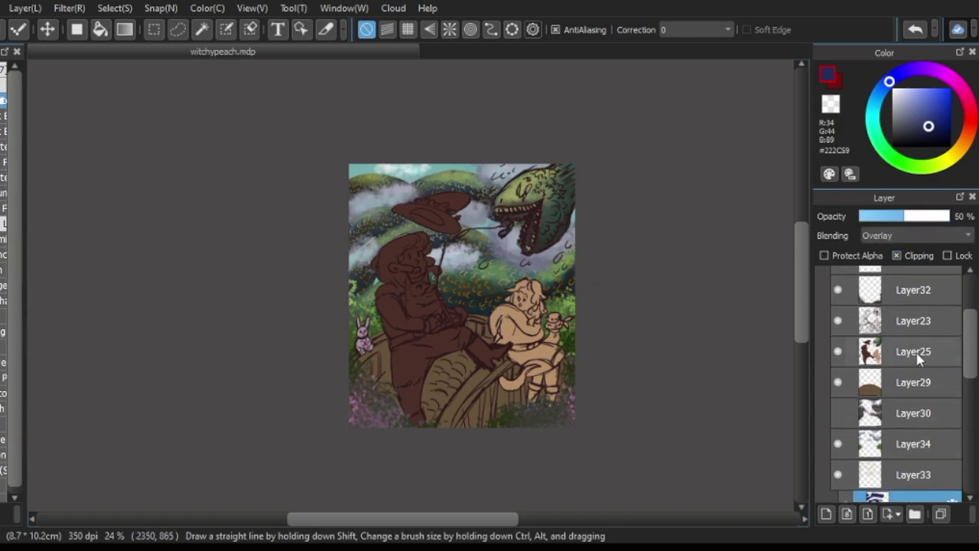
click(826, 514)
click(898, 255)
drag(531, 251, 576, 195)
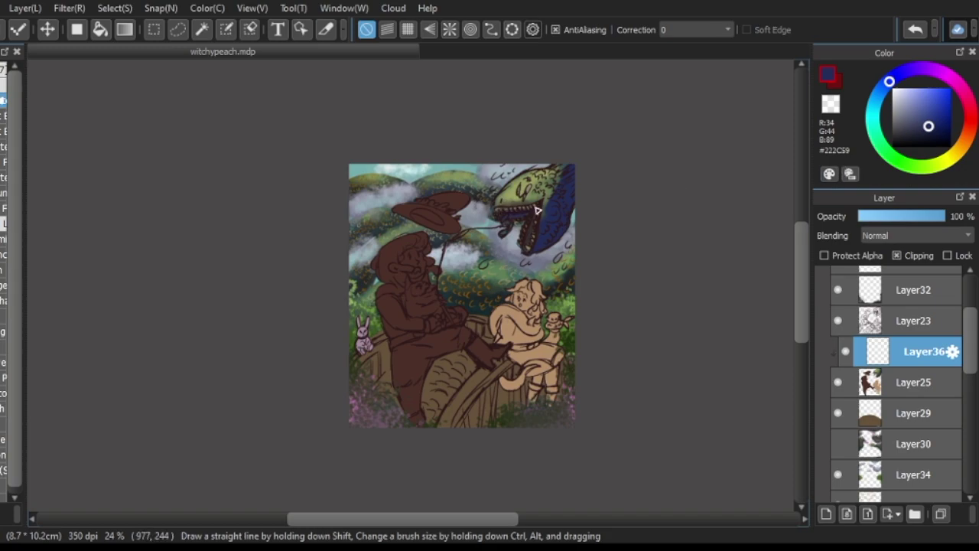
click(916, 235)
click(924, 267)
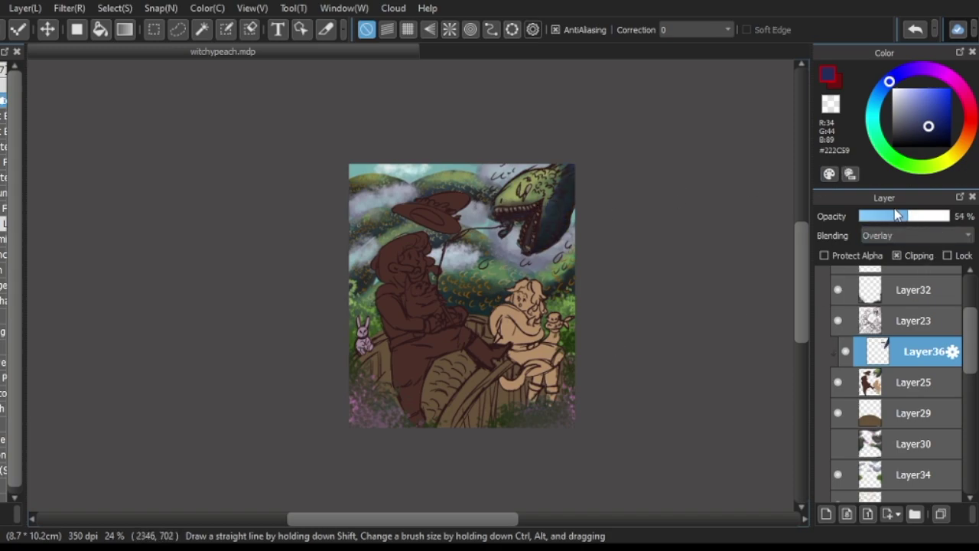
- Switch to Layer25 and sample dark brown #523029 to touch up the interior of the serpent's mouth
ctrl+click(520, 220)
alt+click(520, 220)
scroll(568, 291, up, 2)
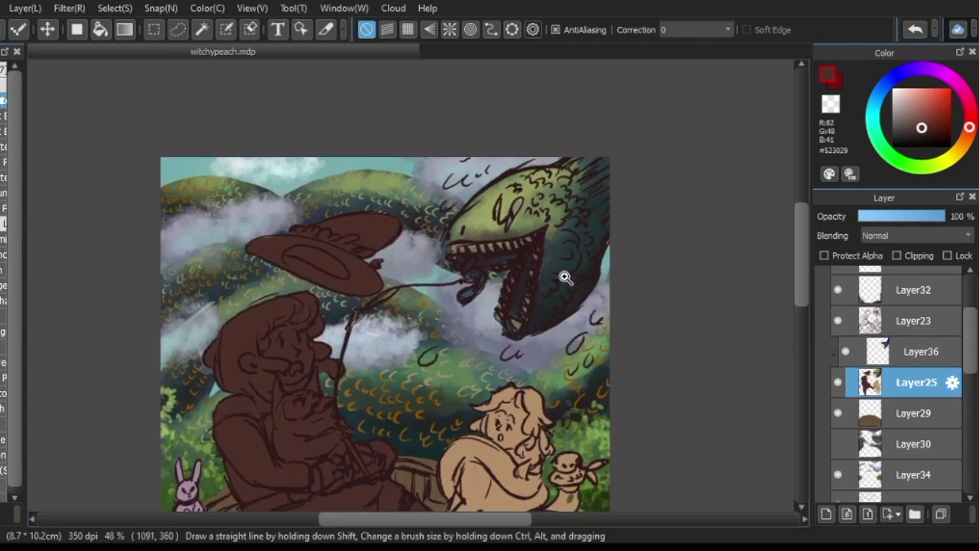
scroll(540, 238, up, 1)
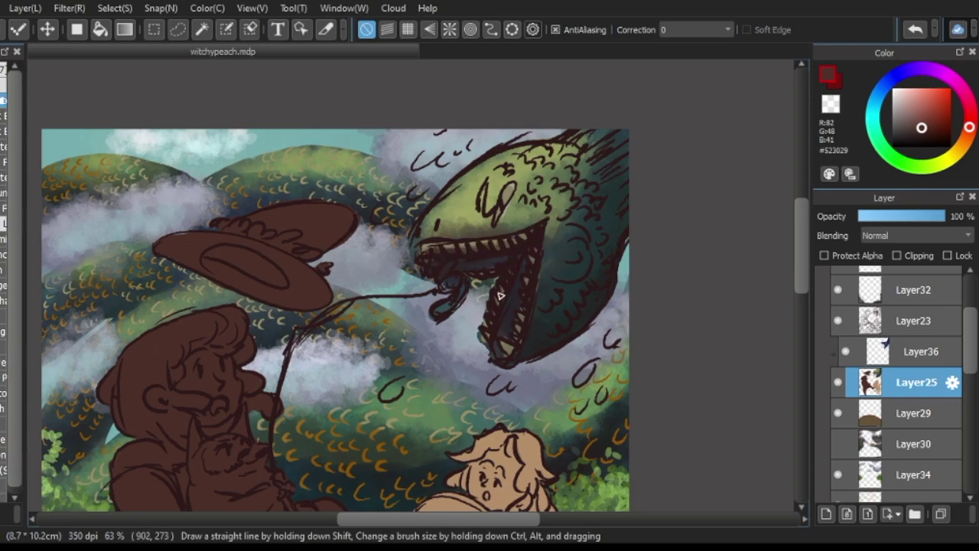
scroll(558, 382, down, 2)
scroll(317, 378, up, 3)
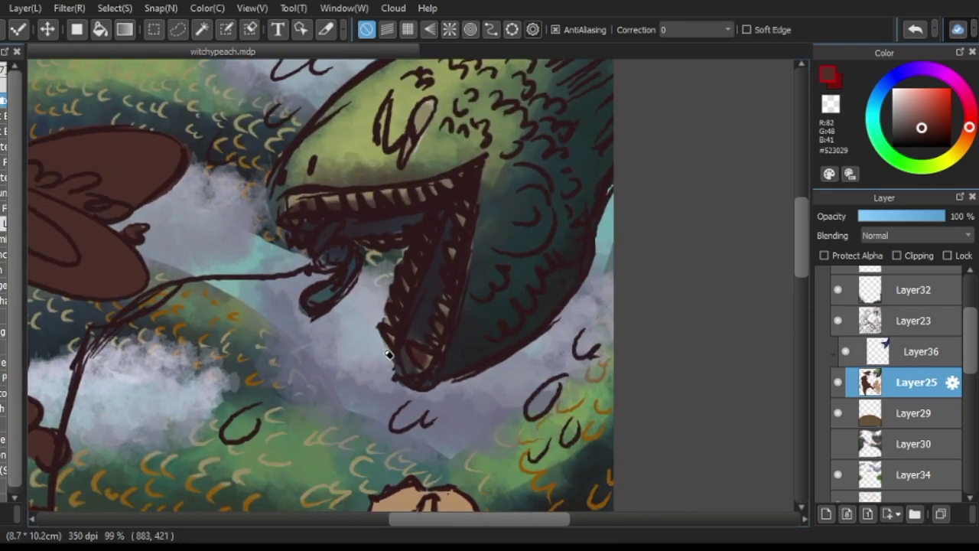
drag(321, 283, 499, 295)
scroll(302, 315, up, 1)
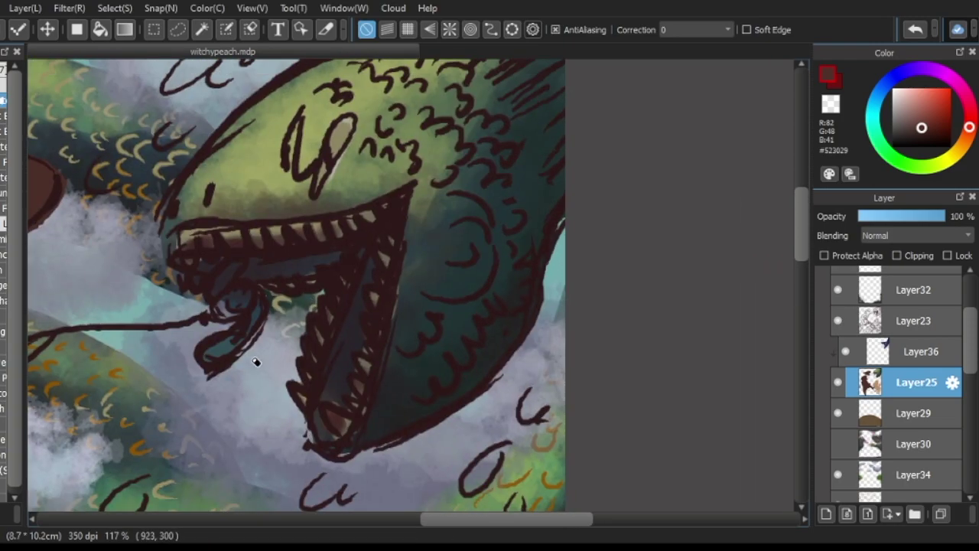
- Shade the inside and tip of the serpent's lower jaw with dark grey #2F3034 and brown #4B3833
scroll(253, 365, down, 3)
alt+click(354, 351)
scroll(354, 352, up, 5)
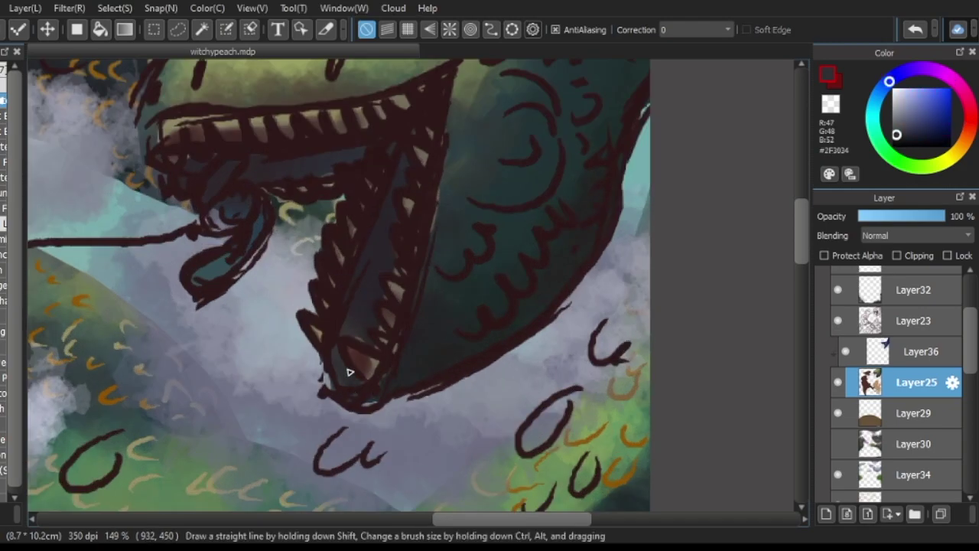
drag(371, 264, 360, 367)
alt+click(346, 397)
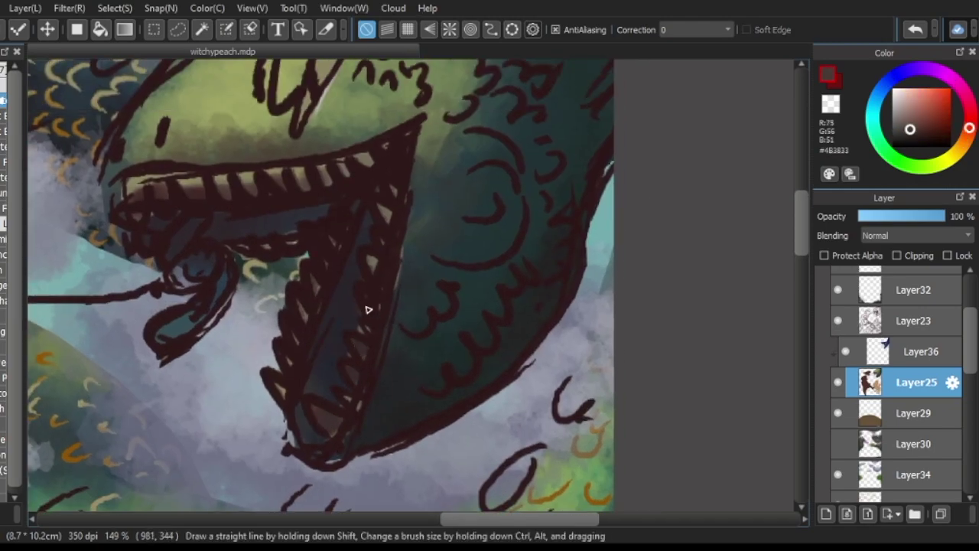
alt+click(351, 295)
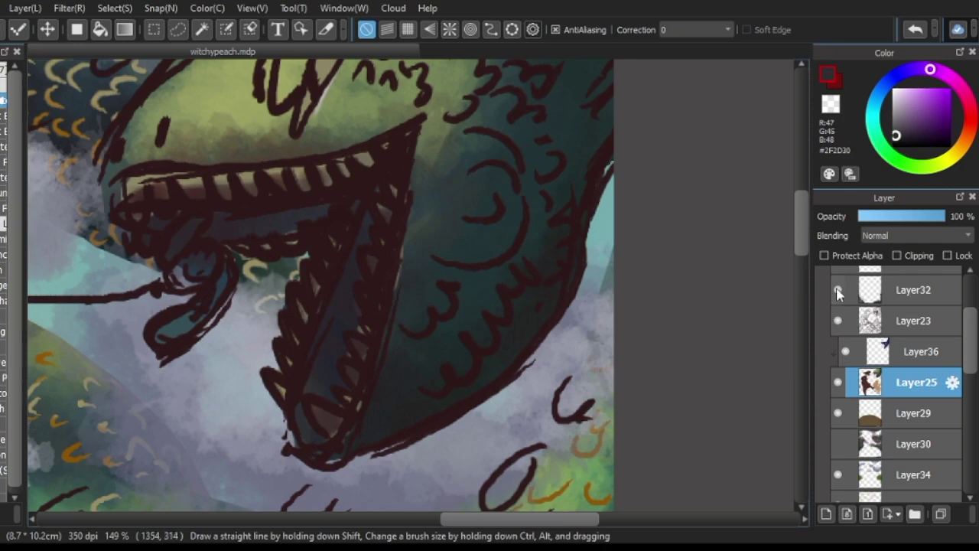
- Undo the last stroke, hide Layer36, sample brown #4B3833 from the lower jaw, and protect Layer25's alpha
key(ctrl+z)
alt+click(388, 395)
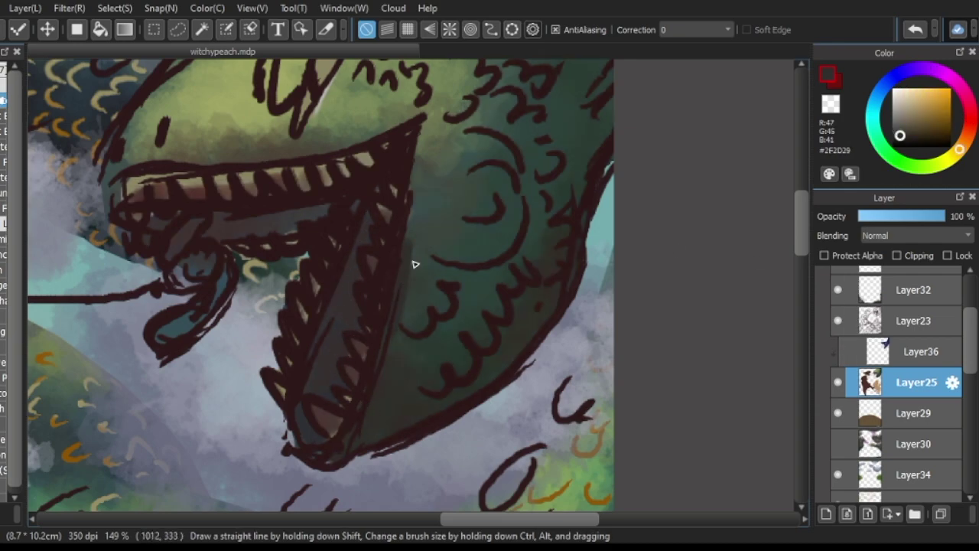
alt+click(306, 352)
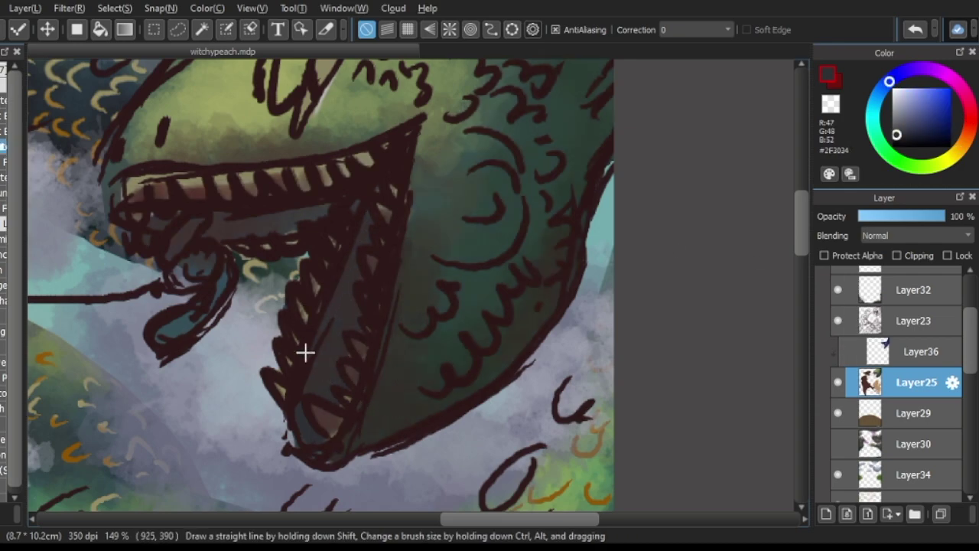
alt+click(308, 390)
key(slash)
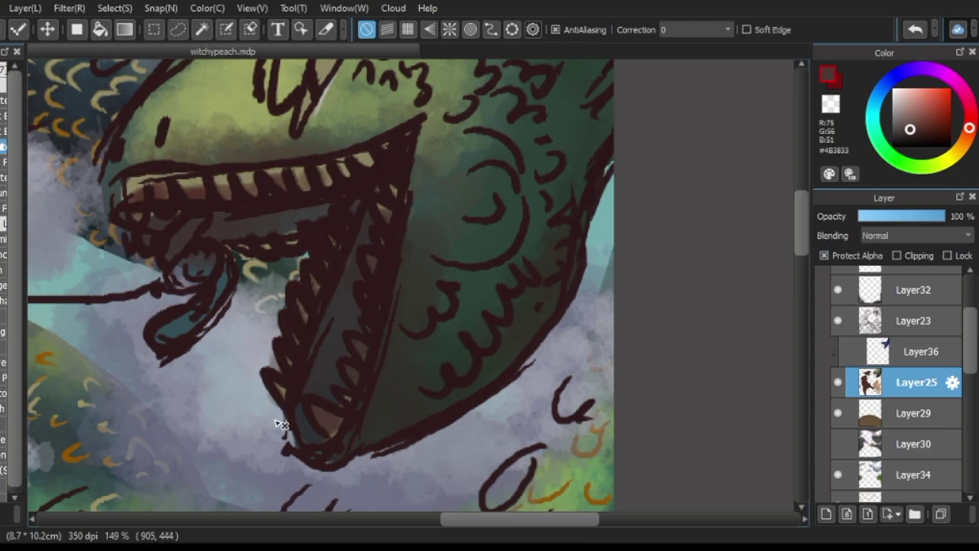
- Retouch the serpent's upper gums and teeth with #2D1819 and colour its curled tongue pink #A4636E
alt+click(160, 191)
alt+click(191, 188)
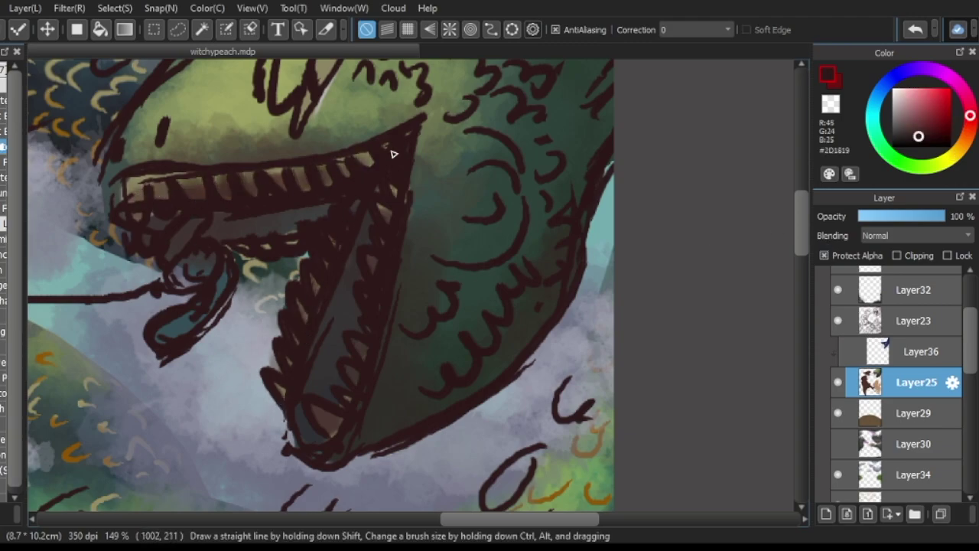
alt+click(315, 221)
click(287, 292)
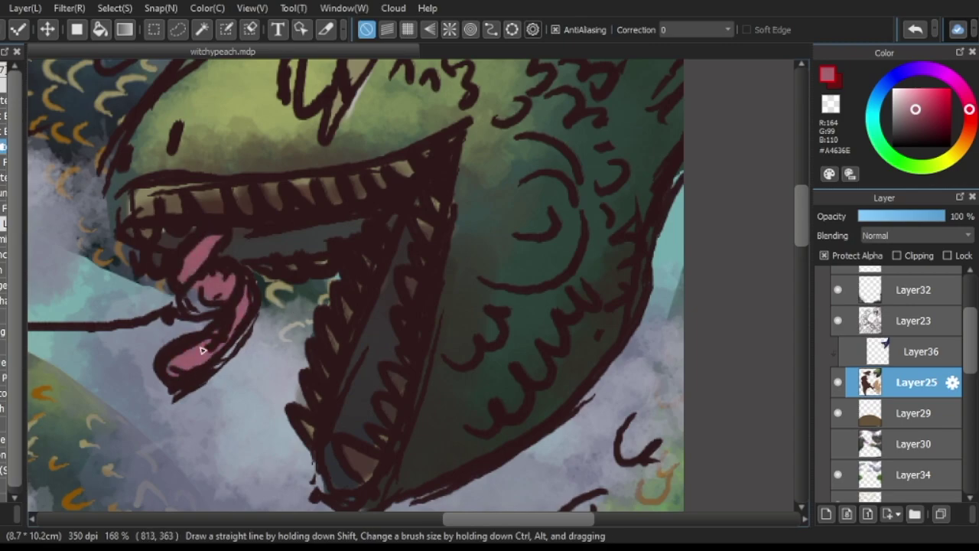
scroll(385, 317, down, 4)
scroll(375, 295, up, 4)
- Shade the serpent's head below the eye and around the jaw corner with sampled greens #3E4922, #4D5930, #738256 and #39514A
alt+click(348, 265)
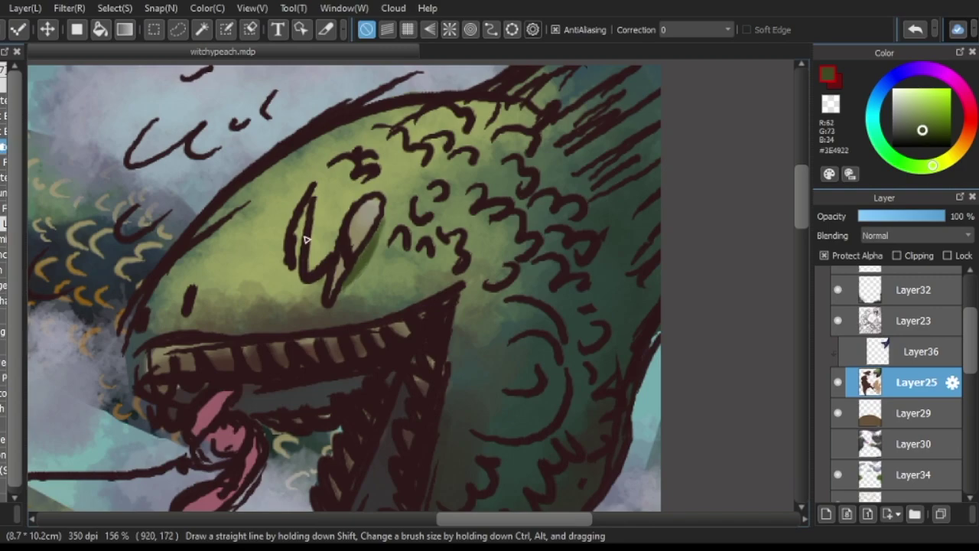
mouse_move(377, 250)
mouse_down()
mouse_move(483, 309)
mouse_move(339, 280)
mouse_move(406, 272)
mouse_up()
alt+click(406, 272)
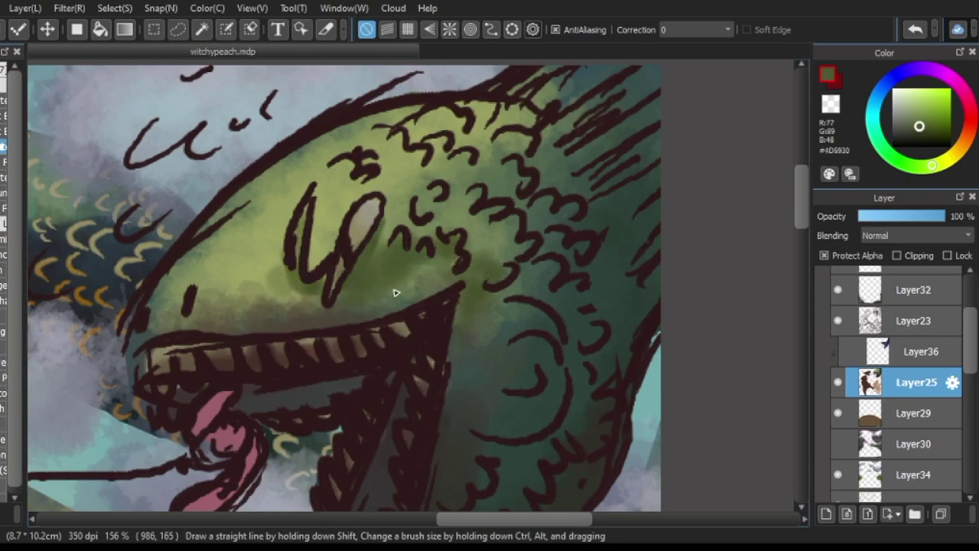
alt+click(260, 273)
scroll(221, 432, down, 2)
alt+click(340, 316)
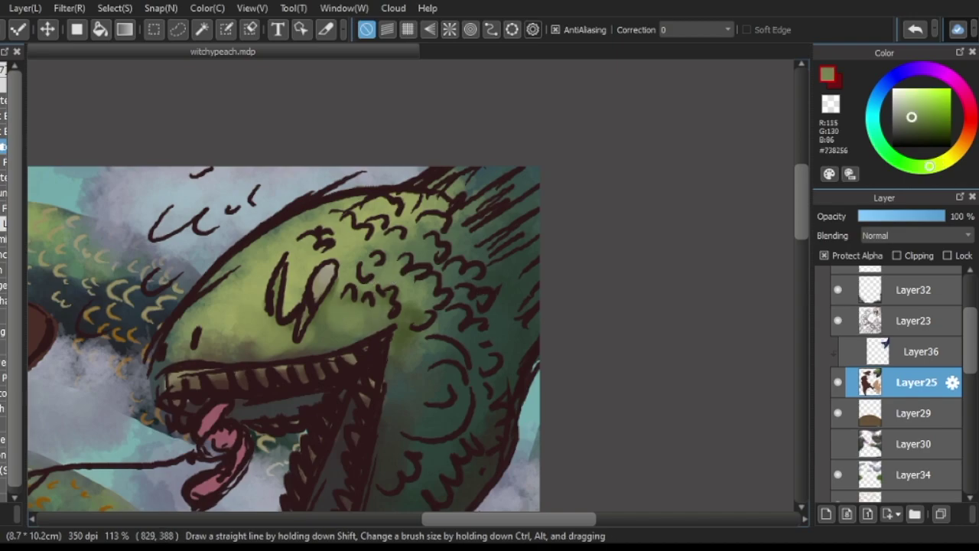
alt+click(416, 352)
scroll(437, 306, down, 2)
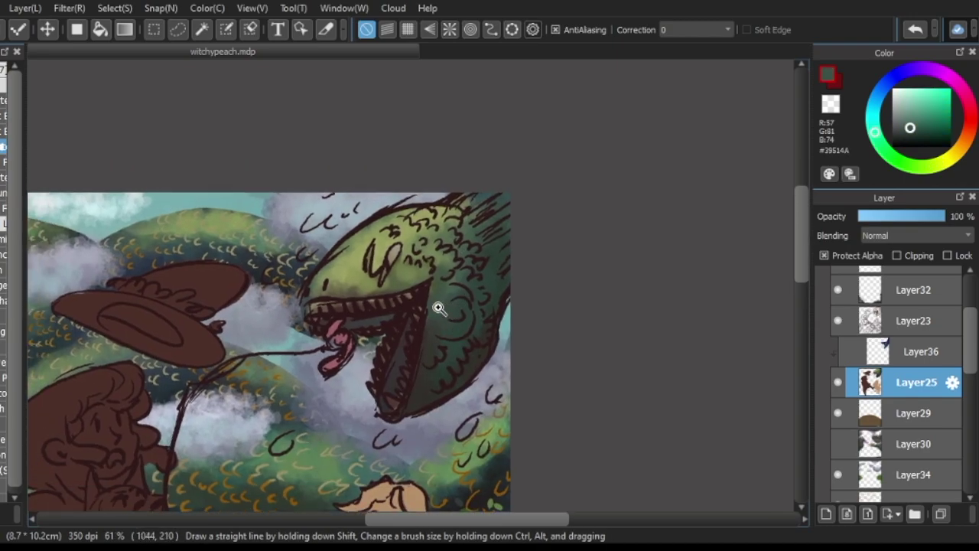
- Add pale yellow #E3EE90 highlights to the serpent's eye, brow and snout
scroll(308, 269, up, 3)
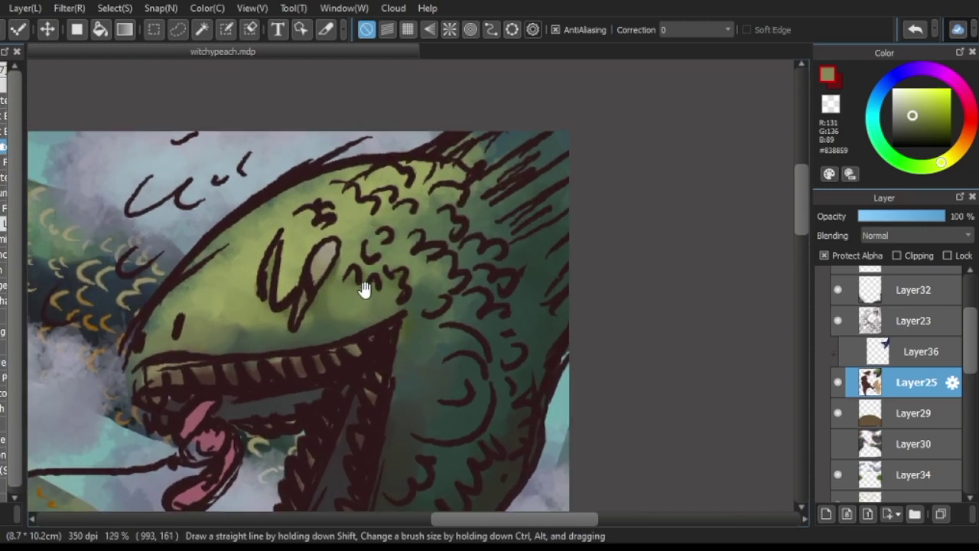
alt+click(320, 260)
scroll(322, 263, up, 1)
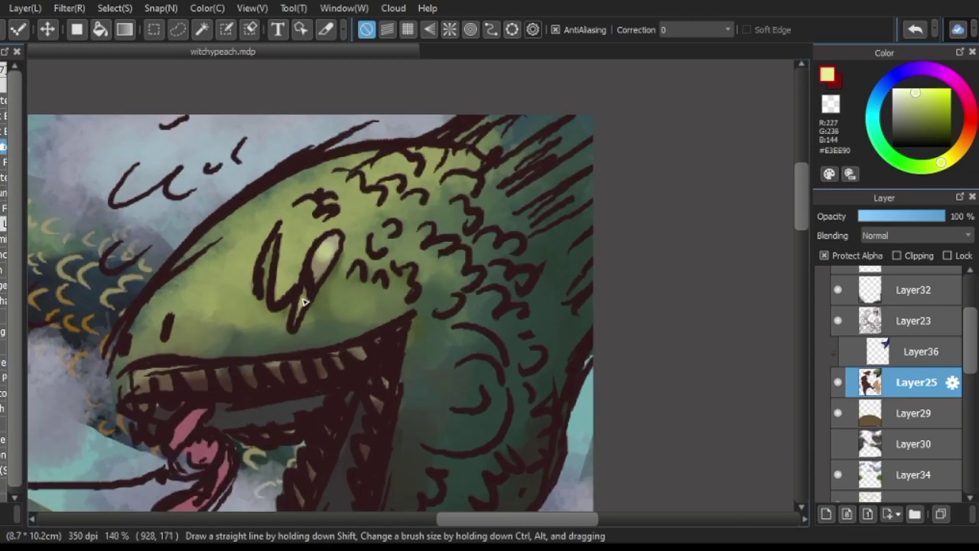
scroll(286, 296, down, 1)
scroll(277, 280, down, 1)
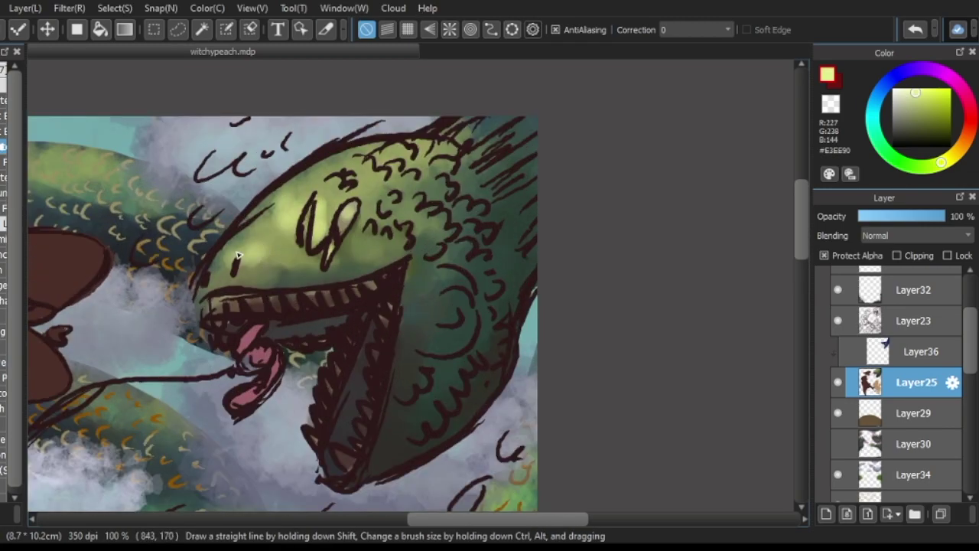
scroll(404, 328, down, 1)
- Paint the inside of the serpent's mouth with dark reds #5C2621, #352224 and #6A2930
click(959, 136)
scroll(396, 352, up, 1)
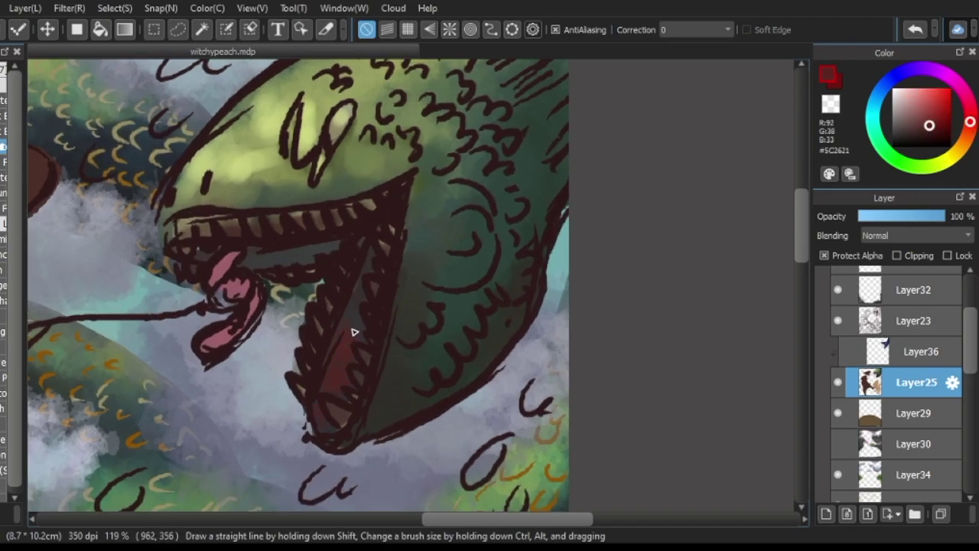
scroll(267, 271, down, 1)
click(928, 123)
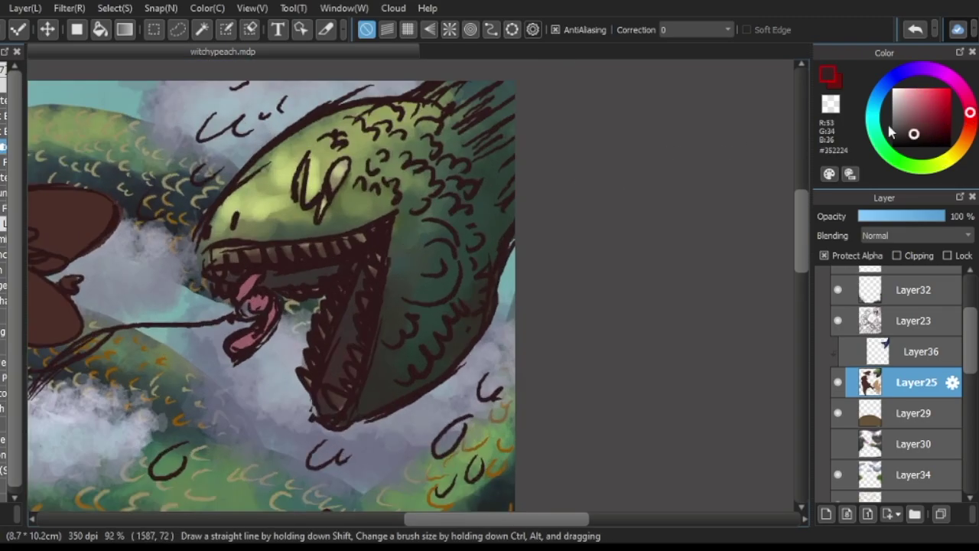
scroll(254, 305, down, 5)
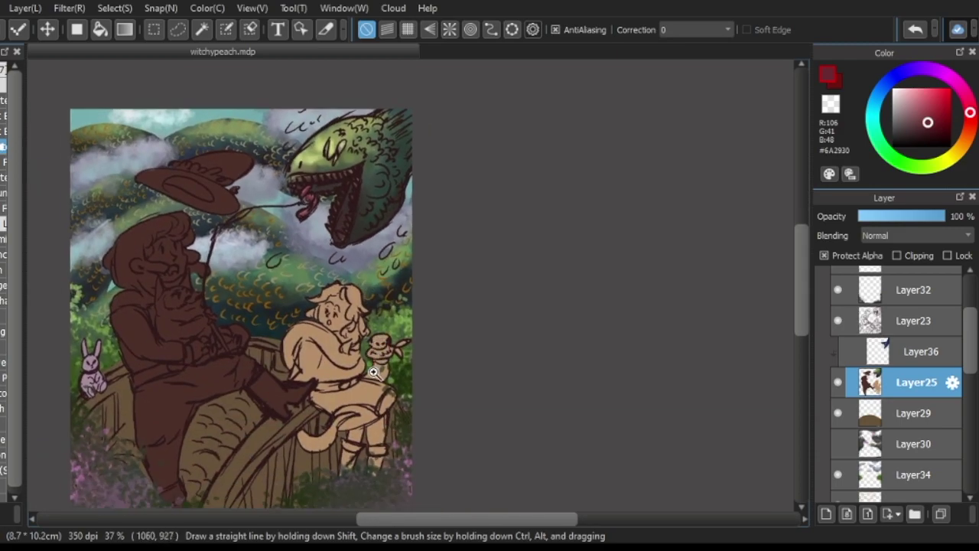
scroll(380, 348, up, 1)
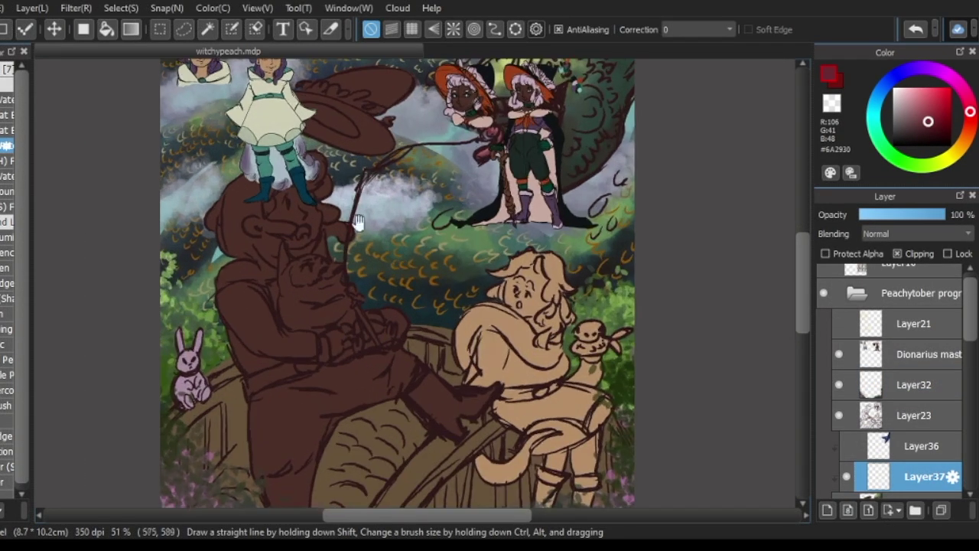
- Lasso the seated girl's dress and fill it with cream #CDCDB5 on clipping Layer37
key(l)
scroll(583, 418, up, 2)
drag(433, 260, 457, 355)
mouse_move(495, 397)
mouse_down()
mouse_move(536, 405)
mouse_move(561, 325)
mouse_up()
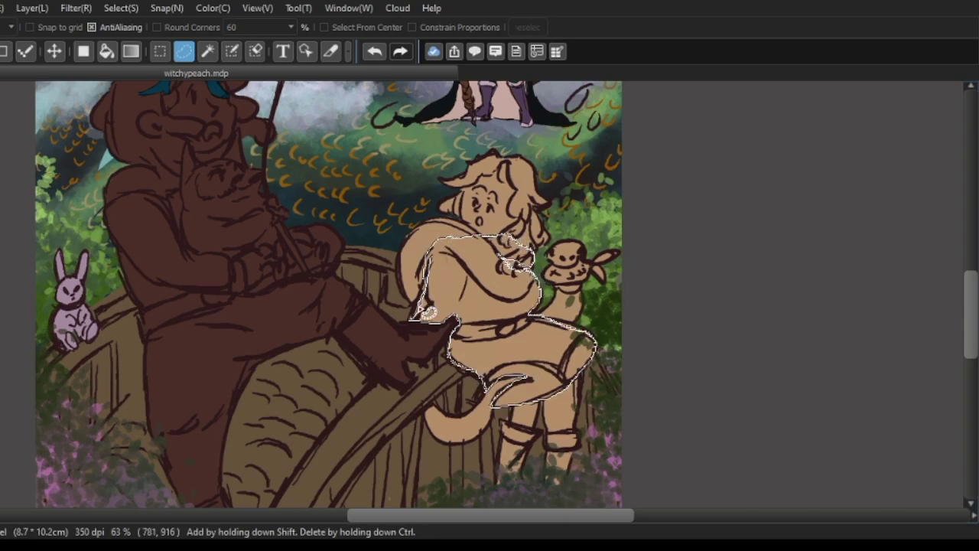
key(ctrl+u)
scroll(422, 337, down, 3)
scroll(423, 337, up, 4)
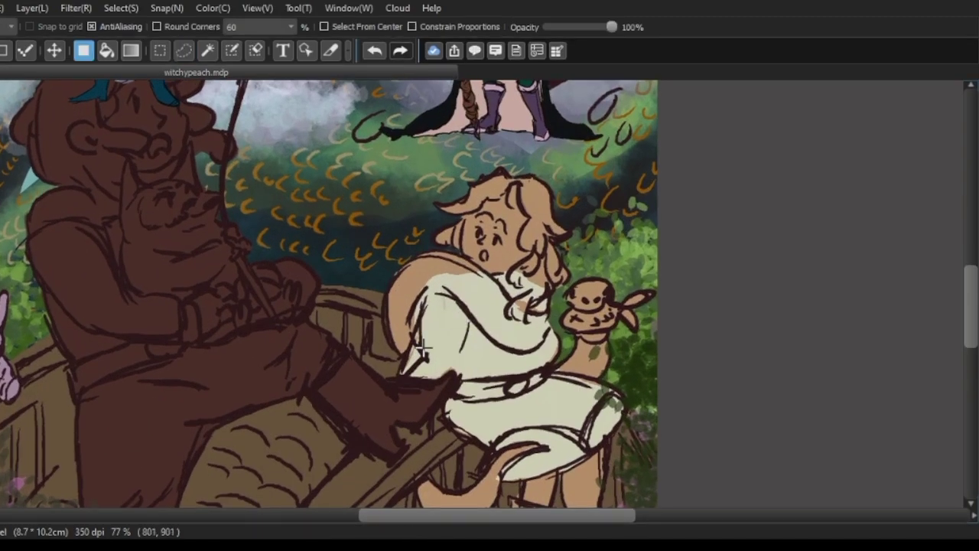
- Clean up the edges of the girl's dress with cream #CDCDB5 and her skin tone #B38D68 sampled from Layer25
key(b)
scroll(420, 318, up, 2)
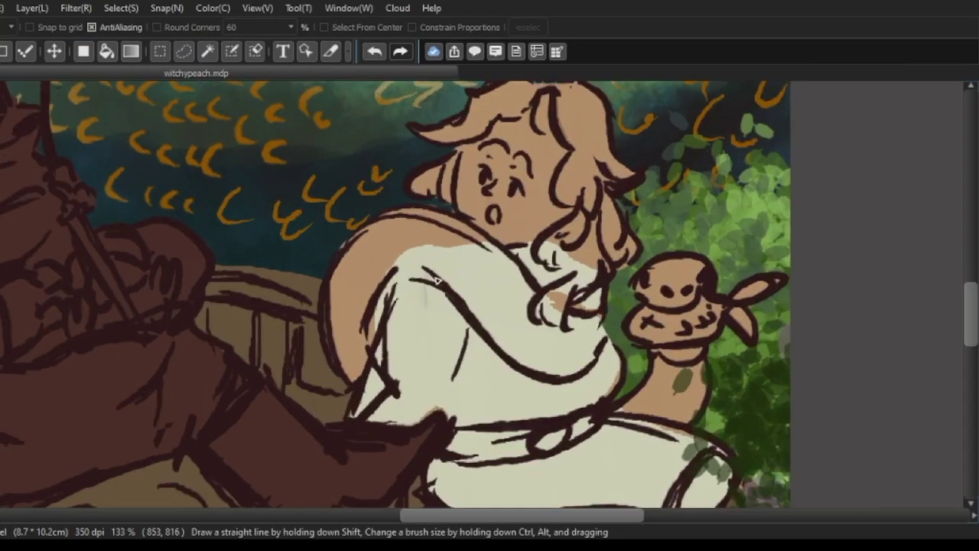
key(Tab)
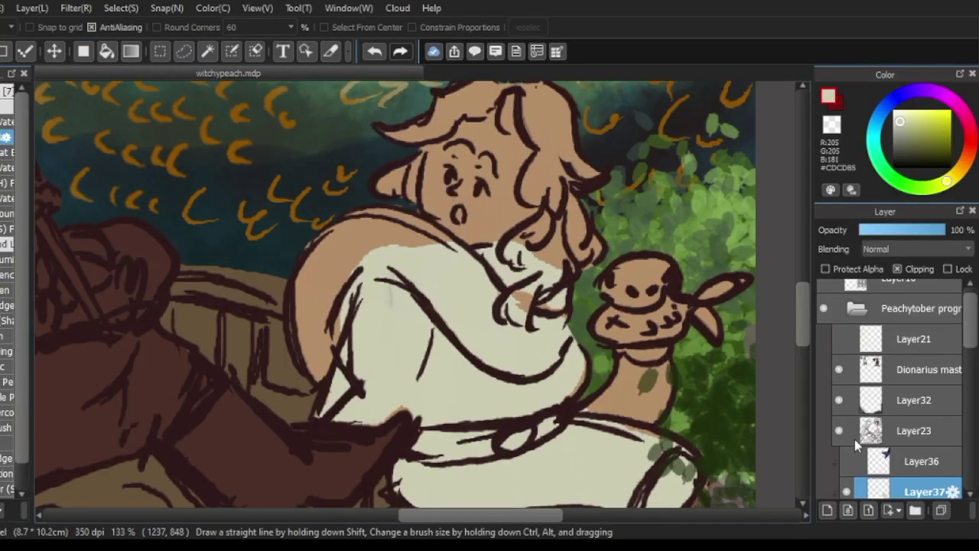
scroll(914, 429, down, 2)
click(914, 441)
alt+click(431, 310)
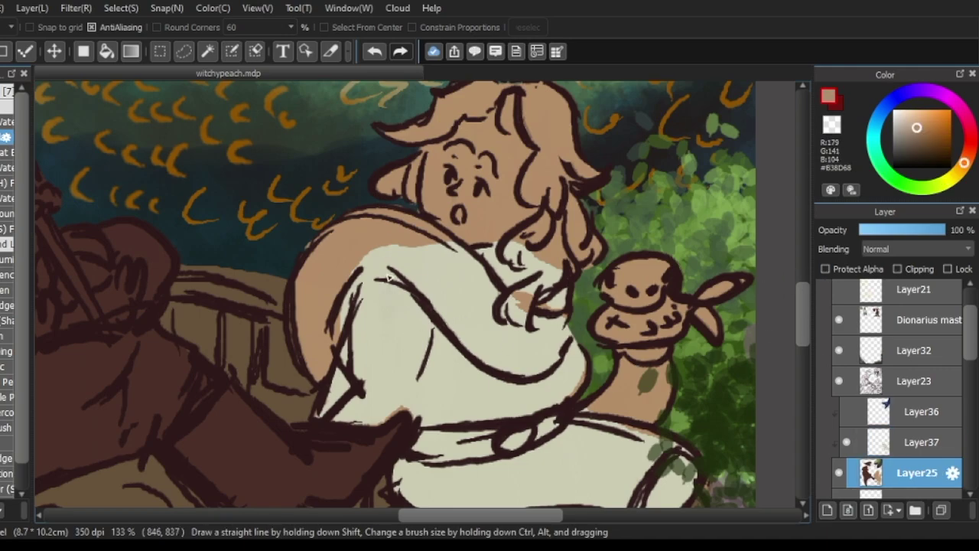
alt+click(461, 283)
- Paint the underside of the girl's skirt grey-green #ADB7A1 on Layer37
scroll(461, 284, down, 3)
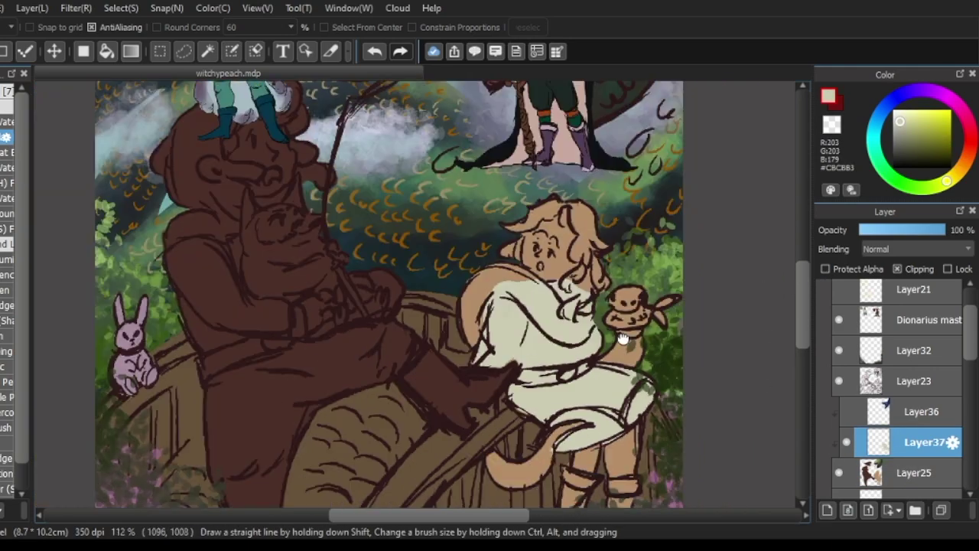
scroll(462, 293, up, 1)
scroll(461, 294, down, 1)
scroll(540, 357, down, 2)
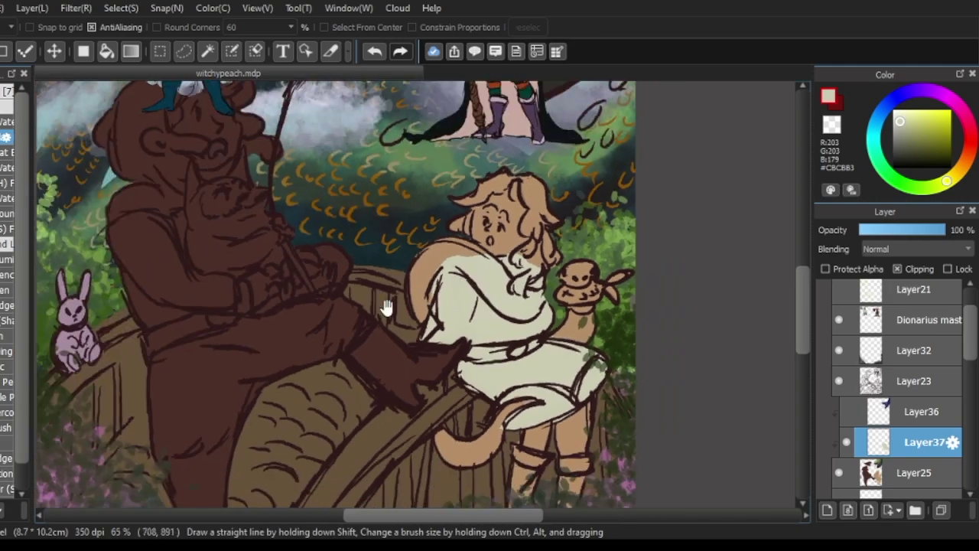
scroll(459, 335, up, 3)
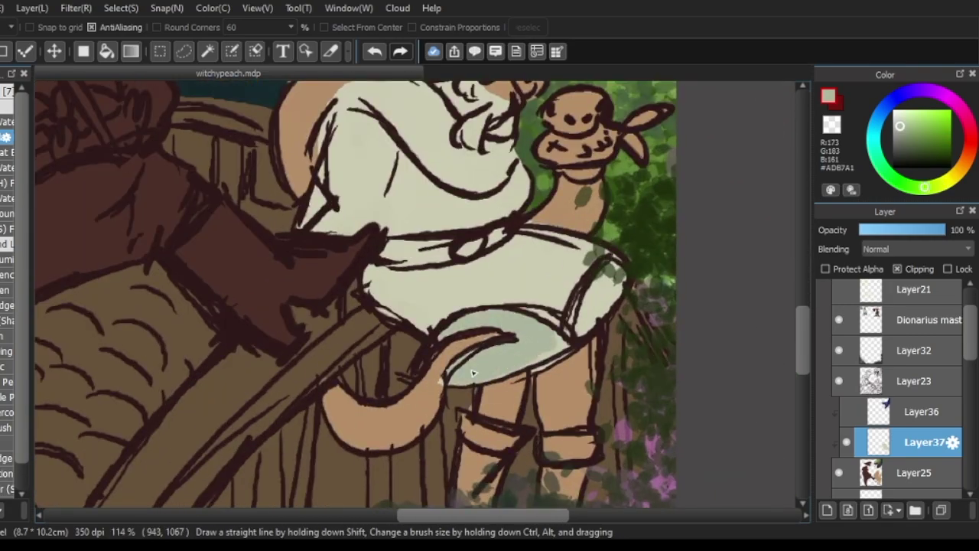
- Paint the seated girl's belt and stockings teal #3F7F77 on Layer37, matching her reference drawing
scroll(429, 337, down, 4)
scroll(346, 297, up, 2)
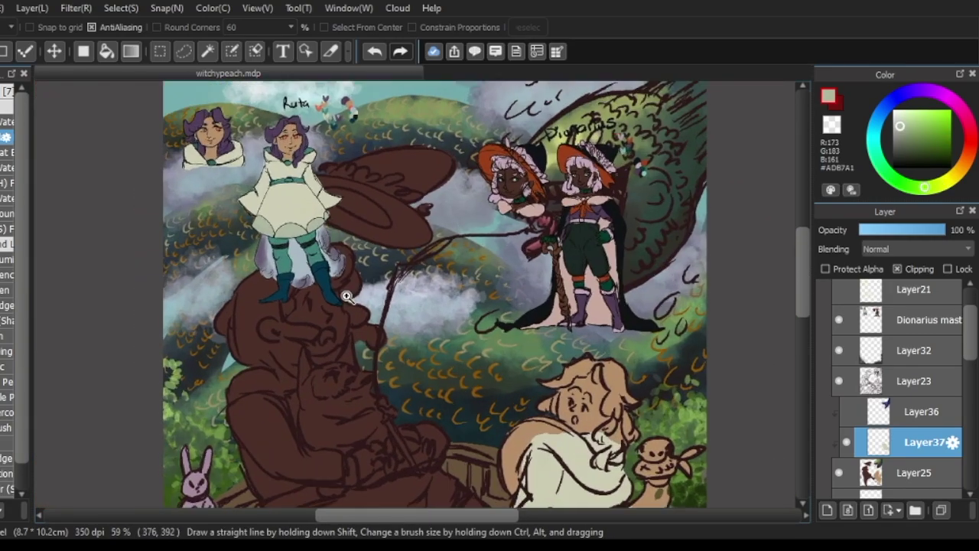
scroll(490, 317, up, 3)
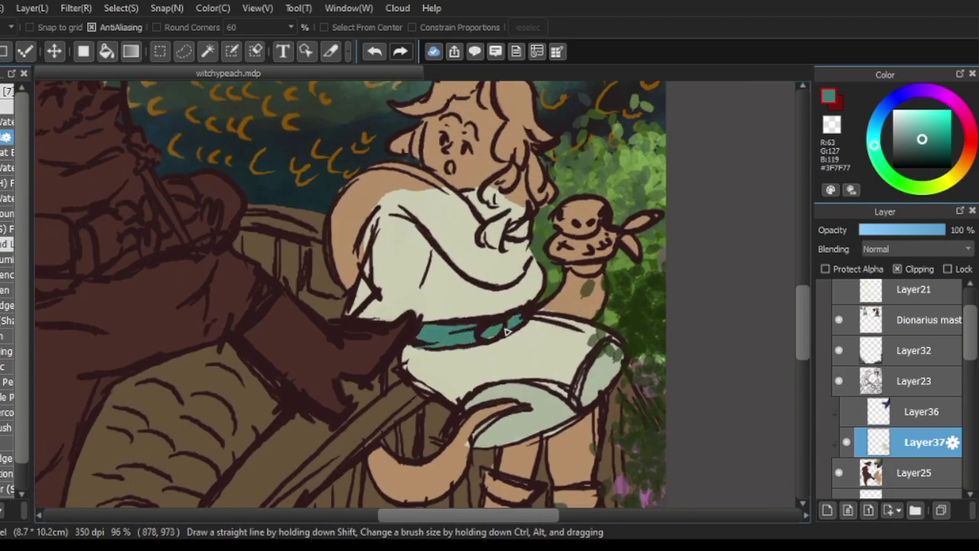
scroll(469, 340, down, 2)
scroll(478, 381, up, 4)
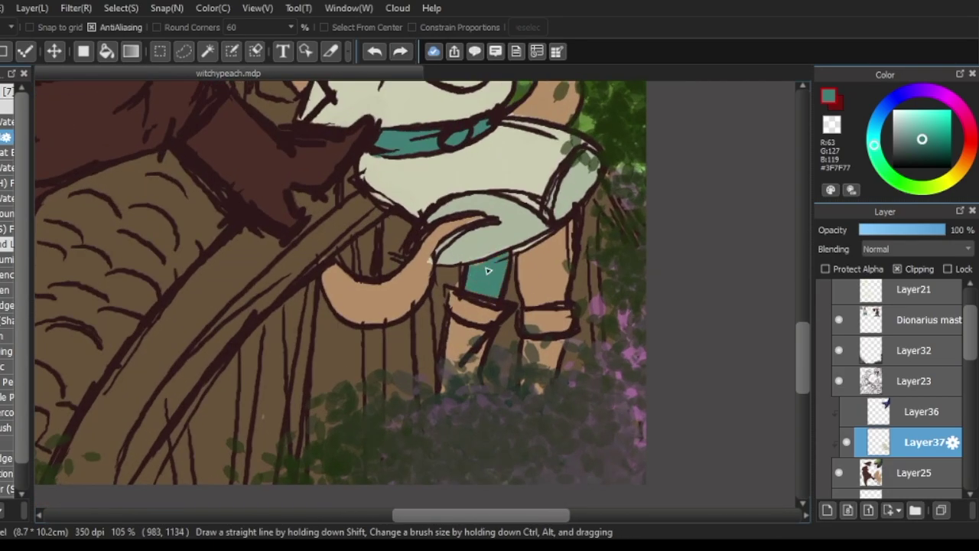
drag(565, 235, 511, 267)
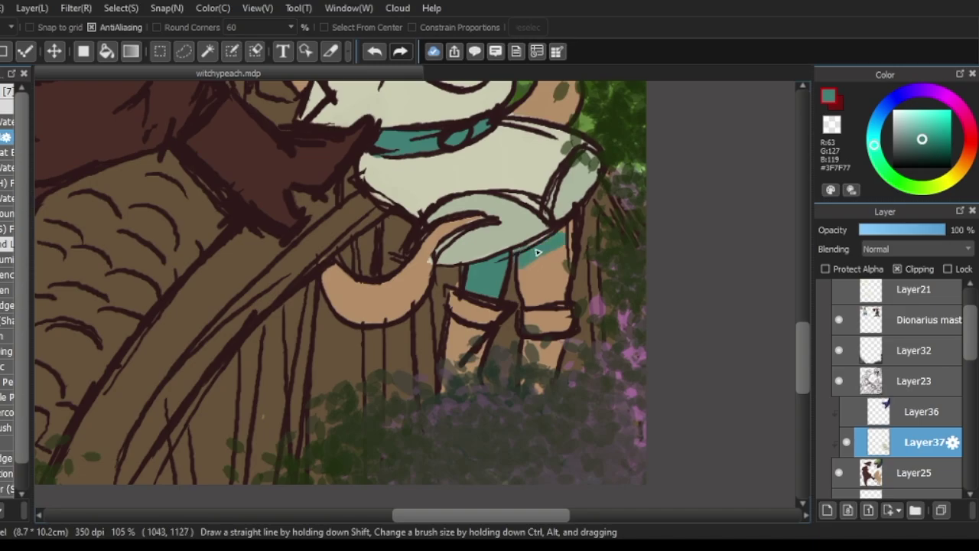
alt+click(541, 296)
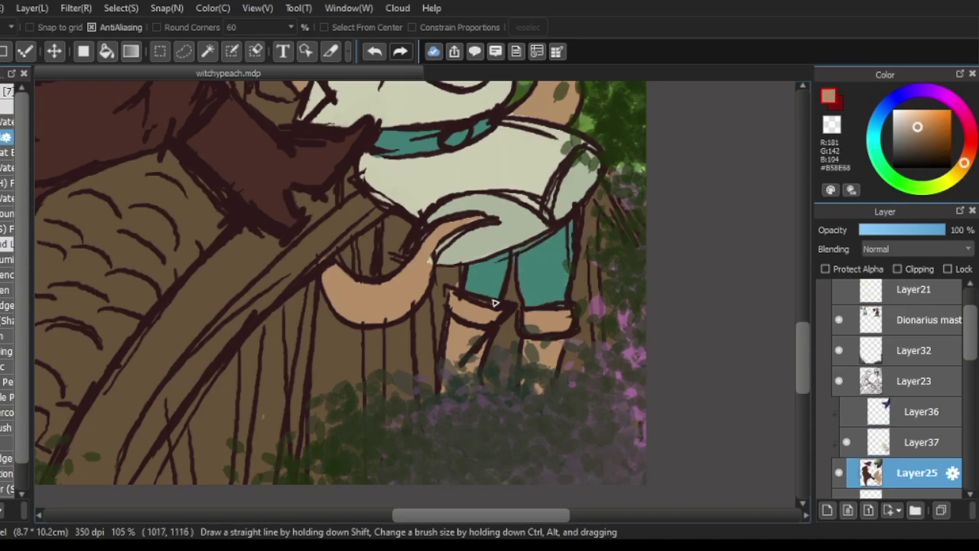
- Paint the girl's boots dark blue #043349 on Layer37 and show the foreground foliage on Layer32 again
scroll(548, 350, down, 3)
scroll(548, 350, down, 2)
scroll(547, 350, up, 5)
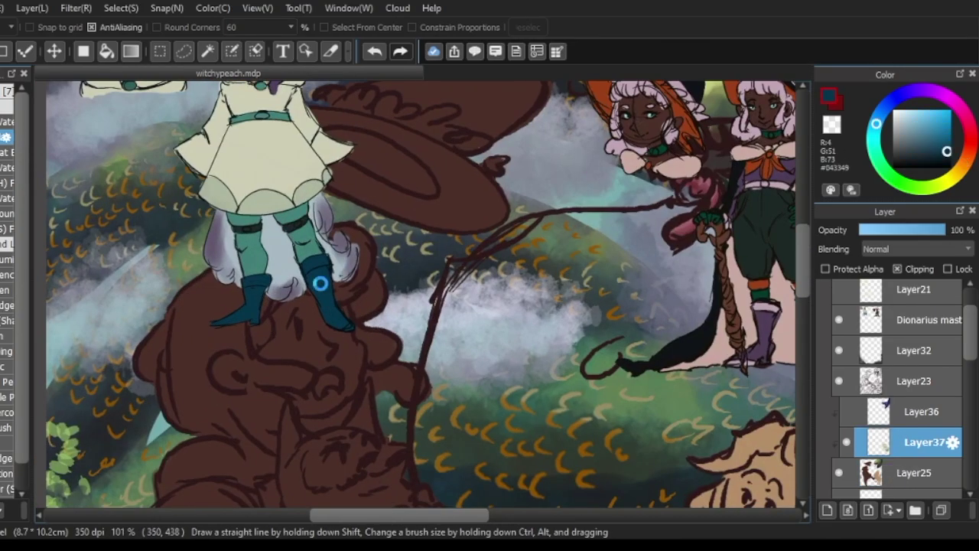
mouse_move(524, 317)
mouse_down()
mouse_move(495, 395)
mouse_move(461, 413)
mouse_move(468, 423)
mouse_move(523, 367)
mouse_up()
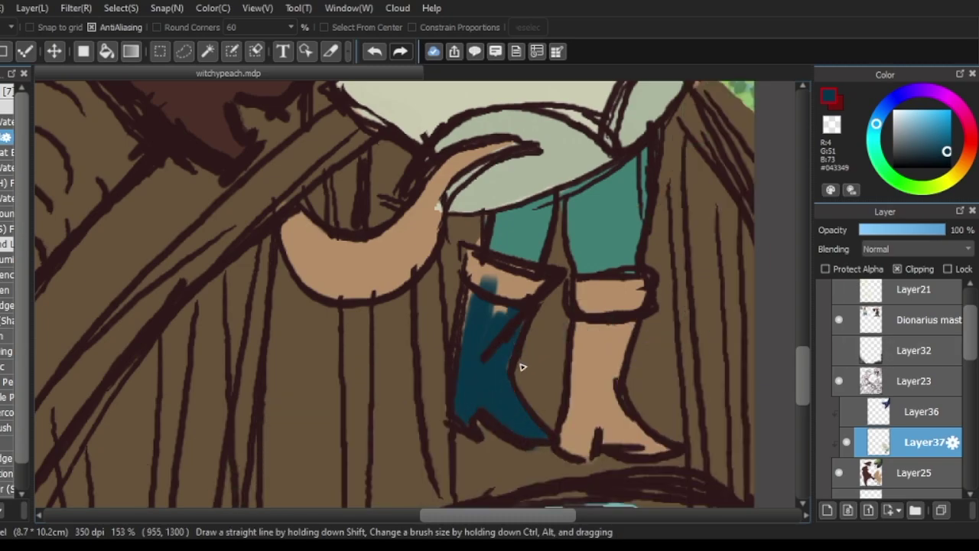
mouse_move(493, 283)
mouse_down()
mouse_move(586, 411)
mouse_move(673, 452)
mouse_move(619, 284)
mouse_move(637, 288)
mouse_up()
click(838, 350)
scroll(535, 306, down, 4)
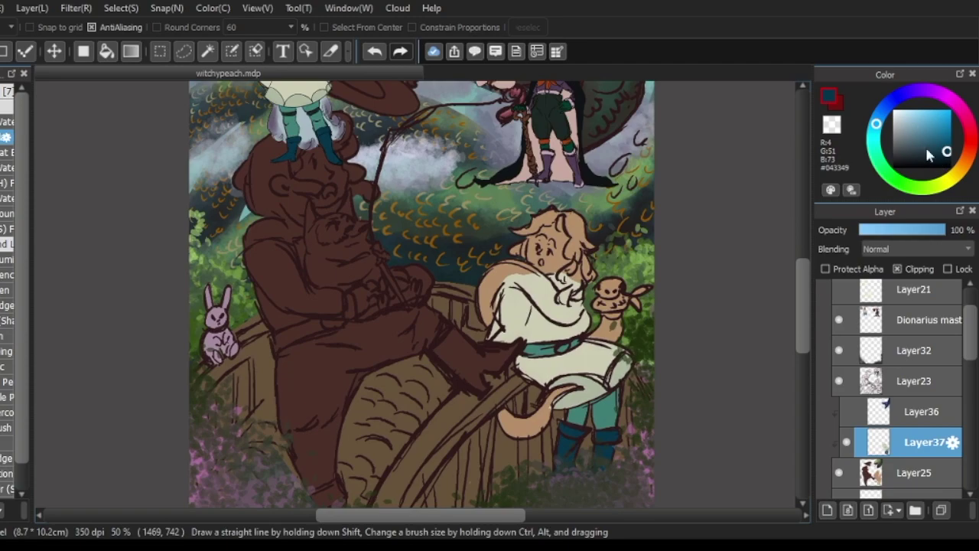
- Add clipping Layer38 and paint the tail of the small serpent around the girl slate blue #3C5866
scroll(490, 368, up, 4)
key(ctrl+shift+n)
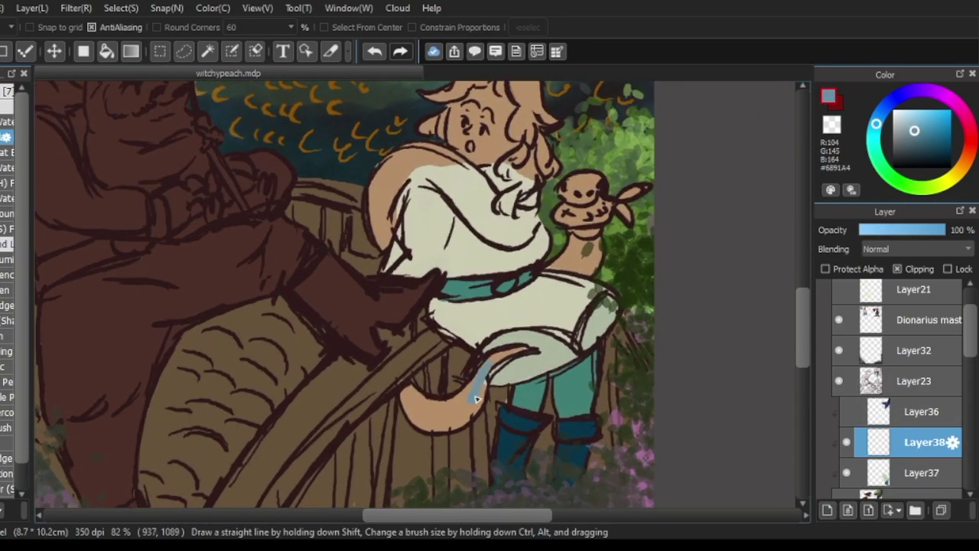
drag(504, 353, 486, 370)
drag(458, 434, 408, 401)
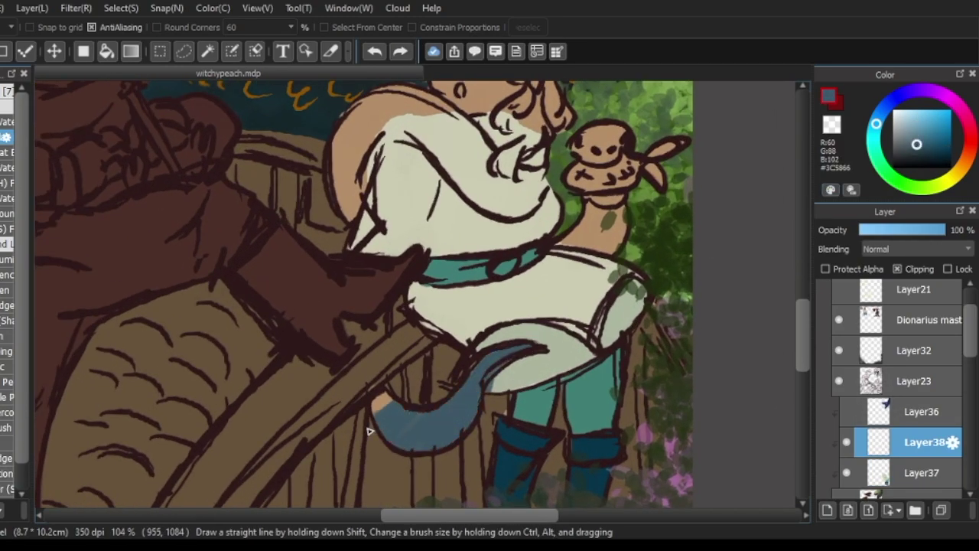
scroll(509, 400, up, 5)
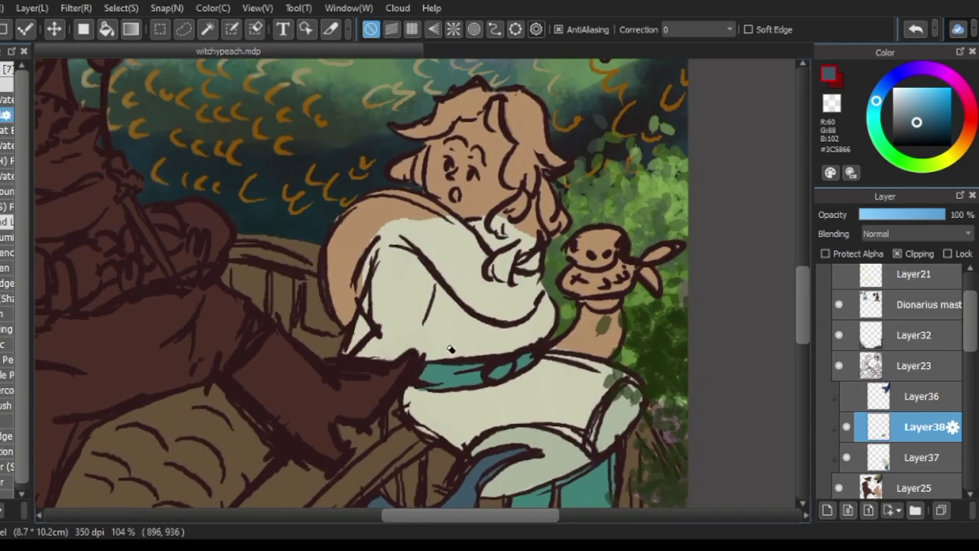
- Paint the small serpent's coil around the girl's shoulders, its neck and its head slate blue #3C5866
scroll(333, 359, up, 2)
drag(333, 360, 390, 375)
mouse_move(371, 268)
mouse_down()
mouse_move(490, 317)
mouse_move(389, 276)
mouse_up()
drag(329, 268, 417, 325)
mouse_move(306, 214)
mouse_down()
mouse_move(456, 368)
mouse_move(467, 306)
mouse_move(524, 328)
mouse_move(407, 350)
mouse_move(374, 342)
mouse_up()
drag(413, 383, 461, 390)
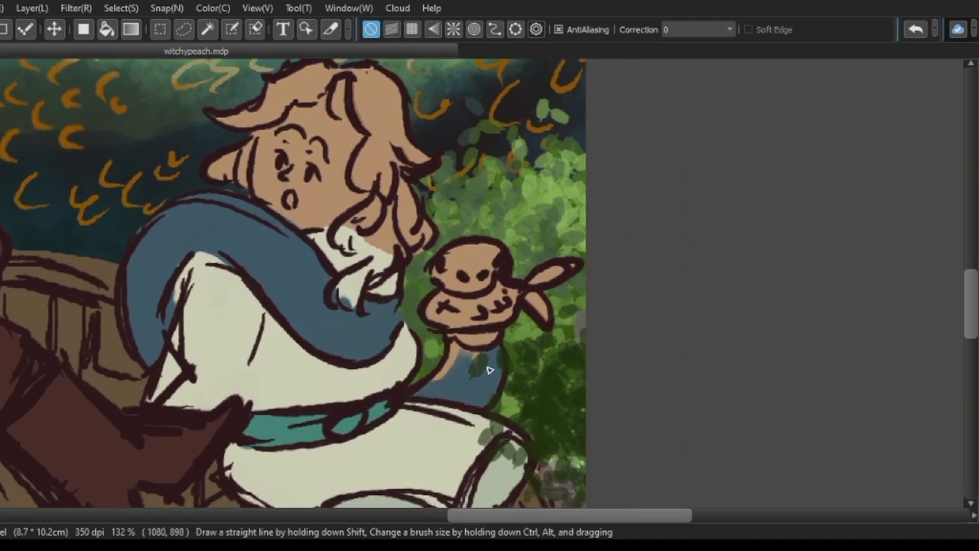
scroll(498, 279, down, 2)
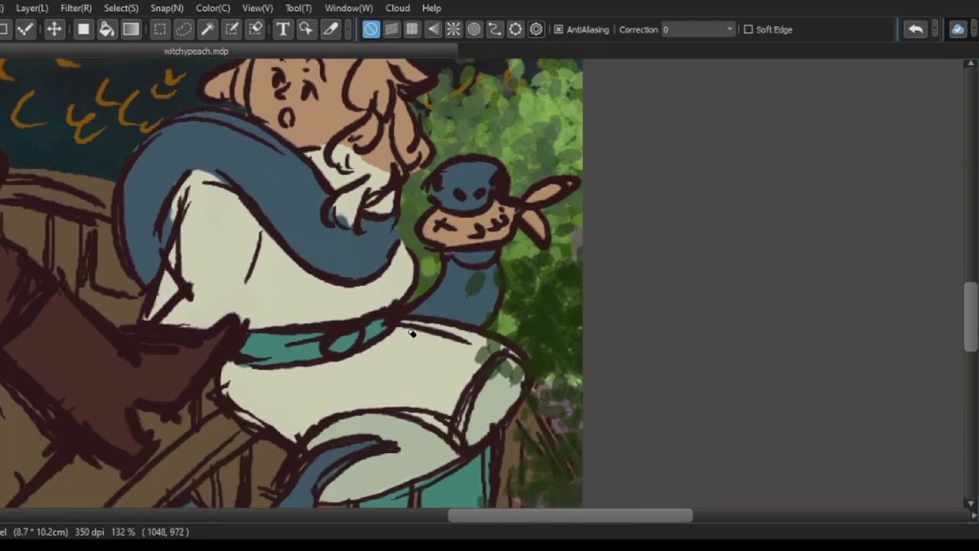
- Add clipping Layer39 and paint the girl's hair purple, using the colour from her reference drawing
scroll(501, 290, down, 4)
key(Tab)
scroll(537, 403, up, 5)
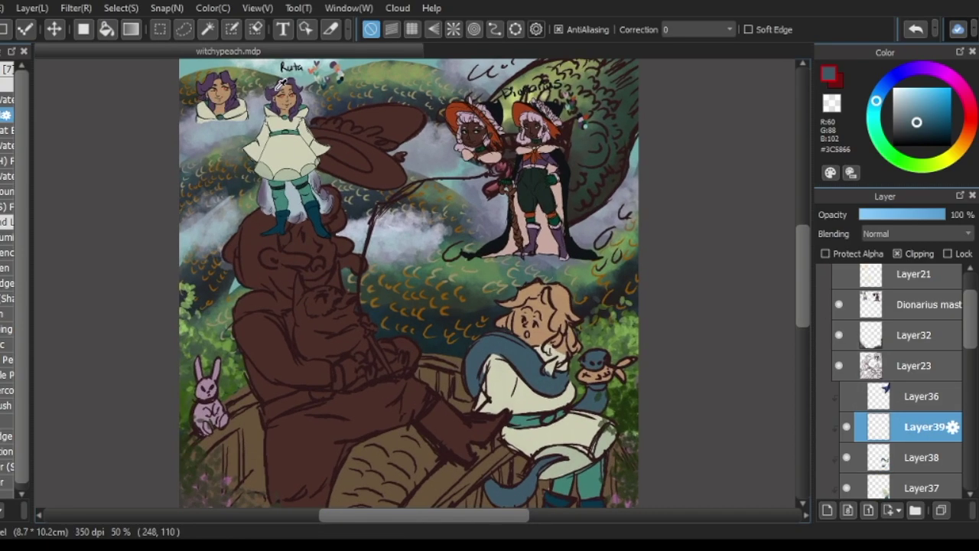
key(Tab)
drag(569, 365, 540, 321)
drag(604, 354, 572, 390)
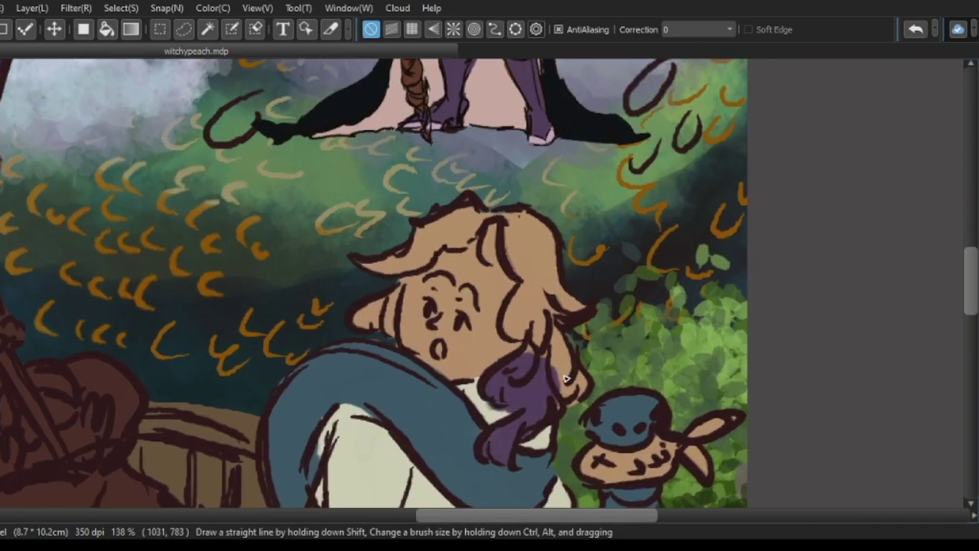
mouse_move(530, 330)
mouse_down()
mouse_move(563, 290)
mouse_move(533, 235)
mouse_move(546, 244)
mouse_move(479, 213)
mouse_move(397, 300)
mouse_up()
key(Tab)
click(918, 395)
key(Tab)
scroll(549, 423, down, 4)
key(Tab)
scroll(549, 423, up, 3)
- Paint the seated angler's shirt sleeves purple on a separate layer
click(918, 302)
key(Tab)
scroll(553, 406, down, 6)
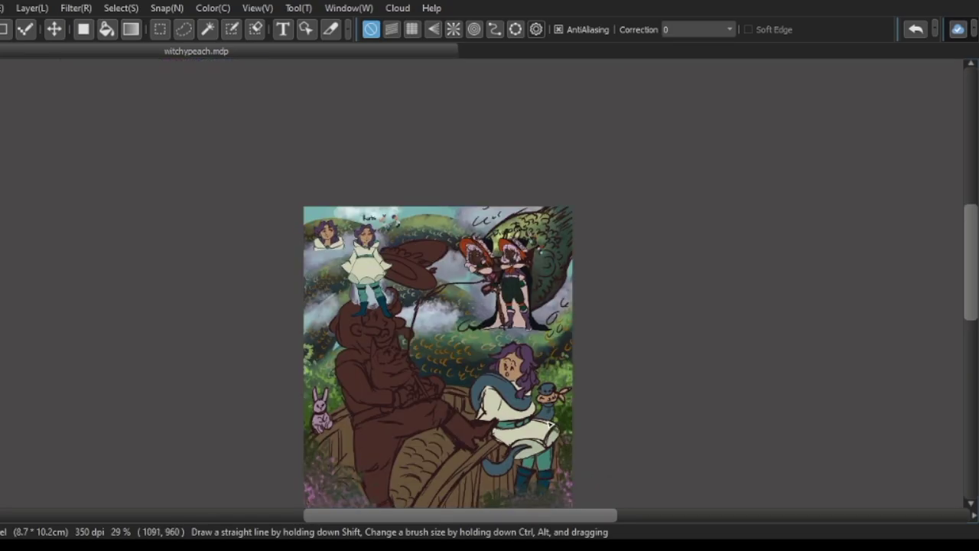
scroll(456, 365, up, 4)
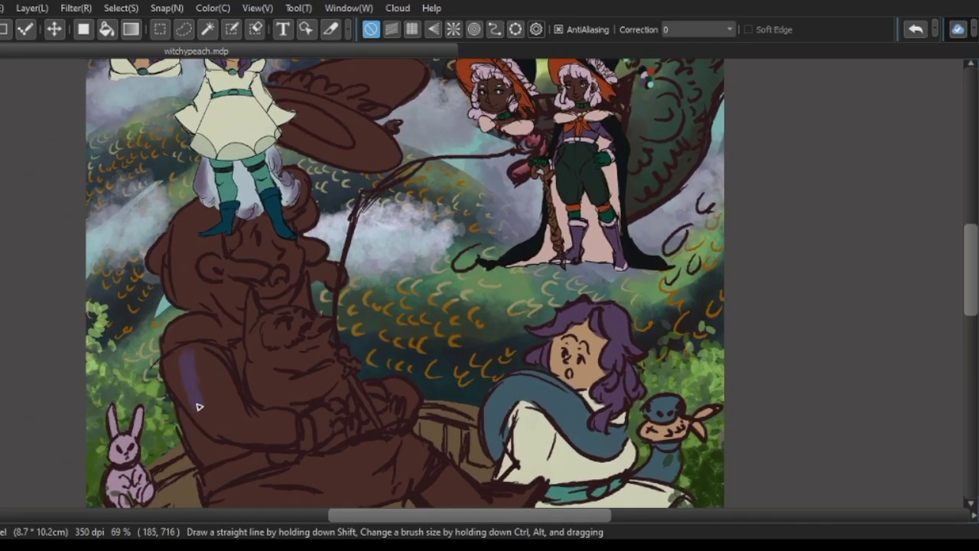
key(Tab)
click(918, 332)
key(Tab)
mouse_move(180, 359)
mouse_down()
mouse_move(192, 391)
mouse_move(222, 357)
mouse_up()
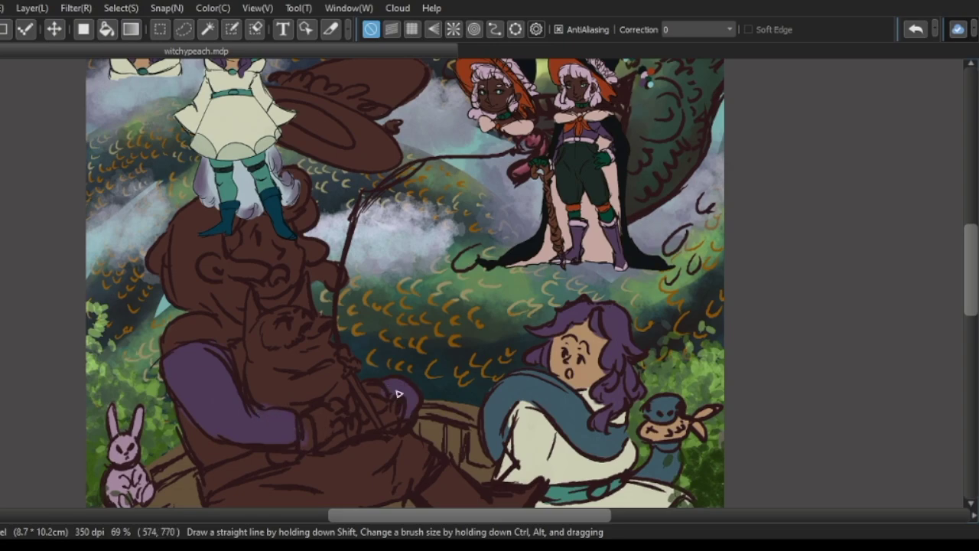
- Paint the angler's trousers dark green, using the colour from the matching reference drawing
scroll(397, 393, down, 3)
scroll(284, 419, up, 2)
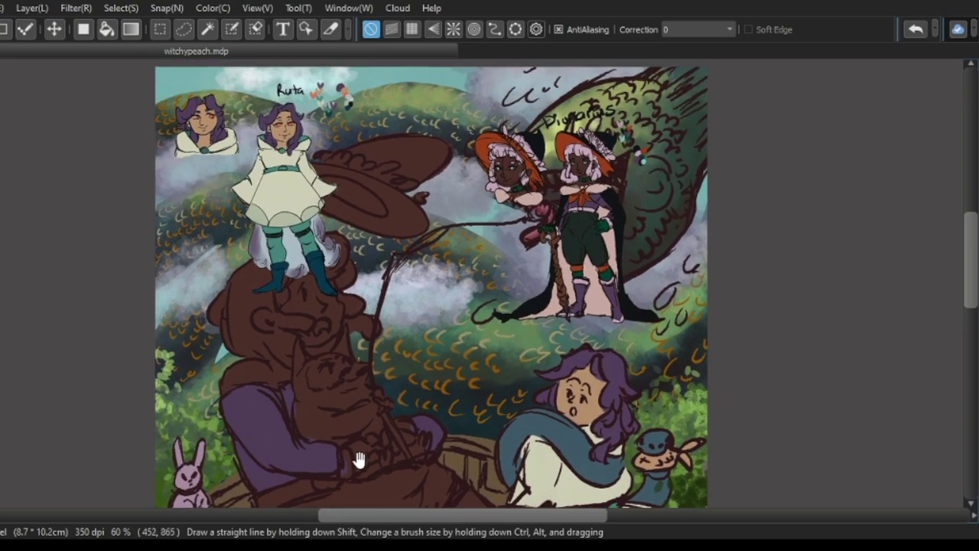
scroll(358, 460, down, 2)
scroll(358, 429, up, 3)
mouse_move(245, 276)
mouse_down()
mouse_move(253, 397)
mouse_move(273, 338)
mouse_up()
scroll(274, 338, down, 2)
mouse_move(273, 411)
mouse_down()
mouse_move(207, 332)
mouse_move(317, 306)
mouse_up()
- Paint the angler's boots purple and the bands at the trouser ends orange
scroll(306, 356, up, 2)
scroll(335, 285, down, 2)
scroll(328, 284, up, 3)
mouse_move(298, 283)
mouse_down()
mouse_move(312, 316)
mouse_move(252, 398)
mouse_move(235, 367)
mouse_up()
scroll(313, 317, down, 3)
scroll(332, 258, up, 2)
scroll(358, 169, up, 1)
drag(268, 264, 283, 282)
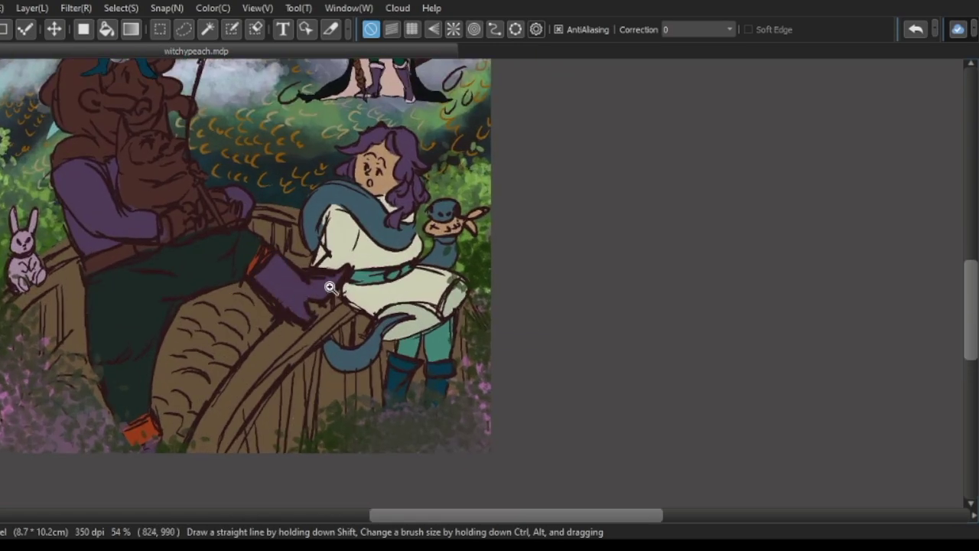
- Paint the angler's sleeve cuff and waistband pale pink to match the reference drawing
scroll(328, 287, up, 1)
scroll(219, 258, down, 3)
scroll(482, 153, up, 3)
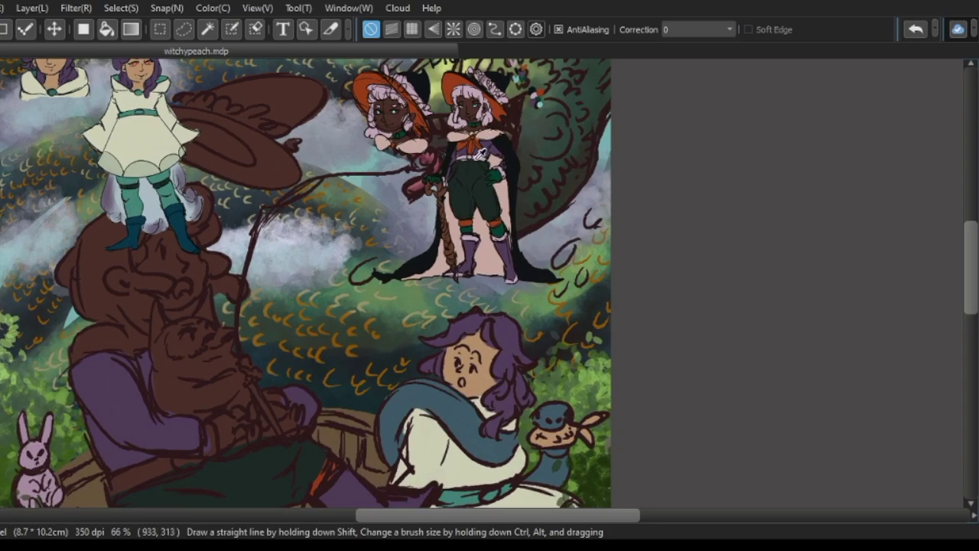
scroll(235, 348, up, 1)
scroll(354, 324, up, 2)
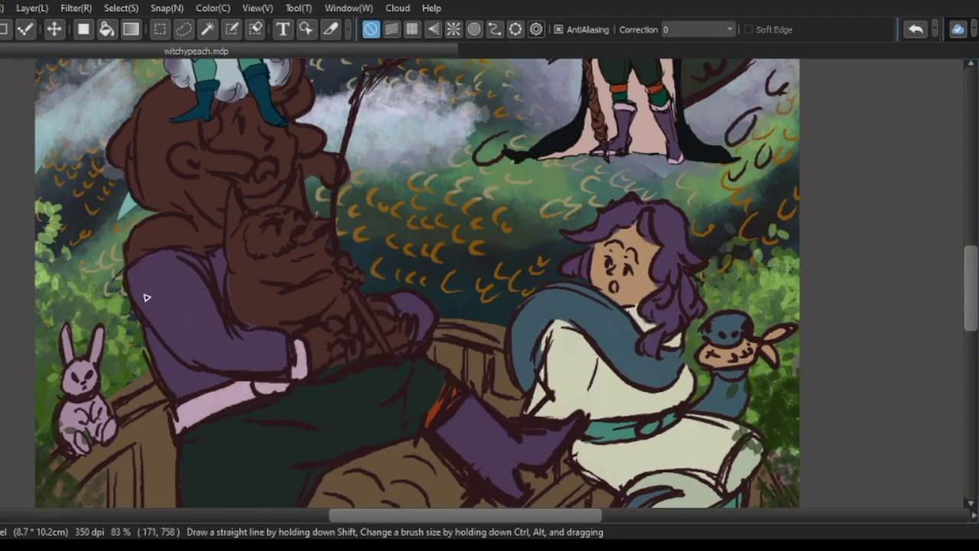
- Paint the angler's curly hair and moustache pale pink, leaving the face and ear brown
scroll(508, 240, down, 1)
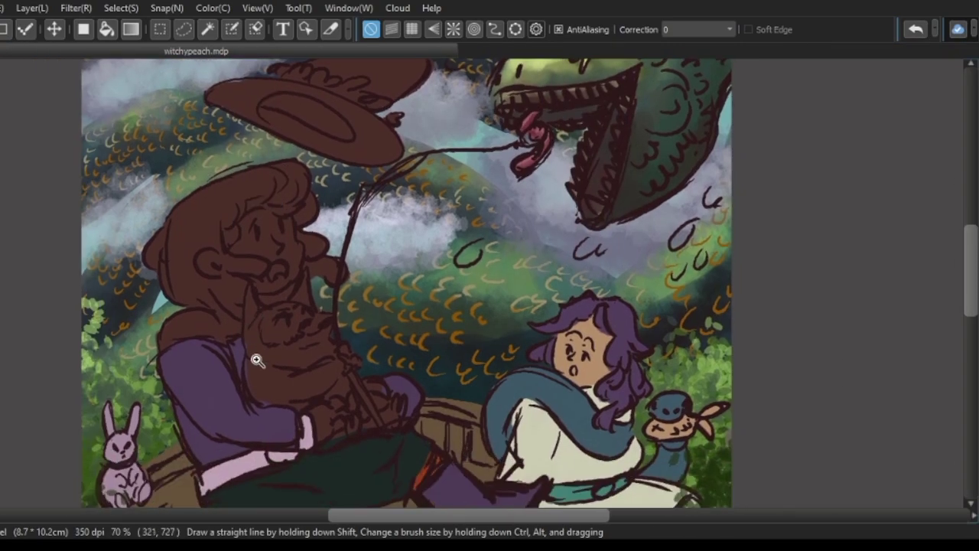
scroll(257, 361, up, 3)
mouse_move(153, 339)
mouse_down()
mouse_move(209, 387)
mouse_move(249, 407)
mouse_move(170, 253)
mouse_move(260, 337)
mouse_move(269, 314)
mouse_move(234, 299)
mouse_move(284, 197)
mouse_move(286, 225)
mouse_up()
scroll(345, 283, up, 2)
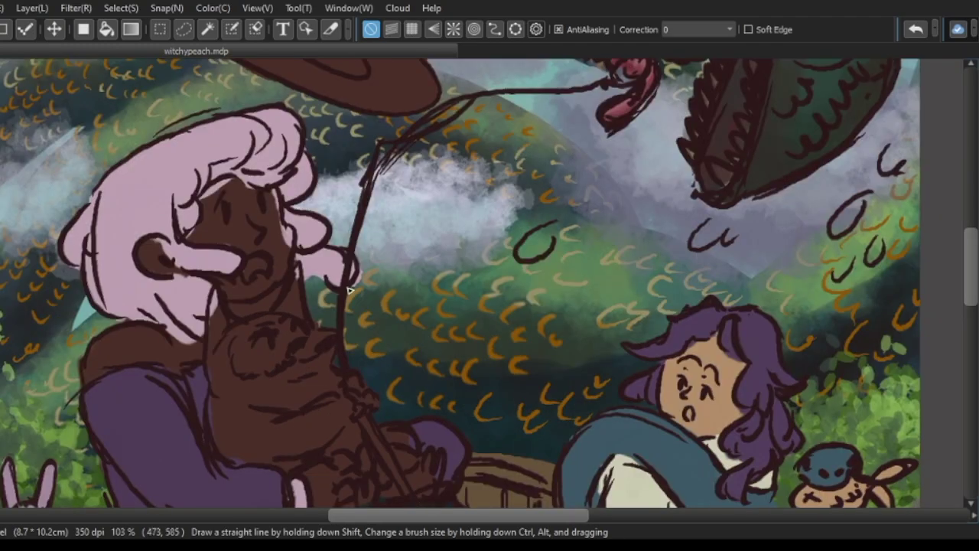
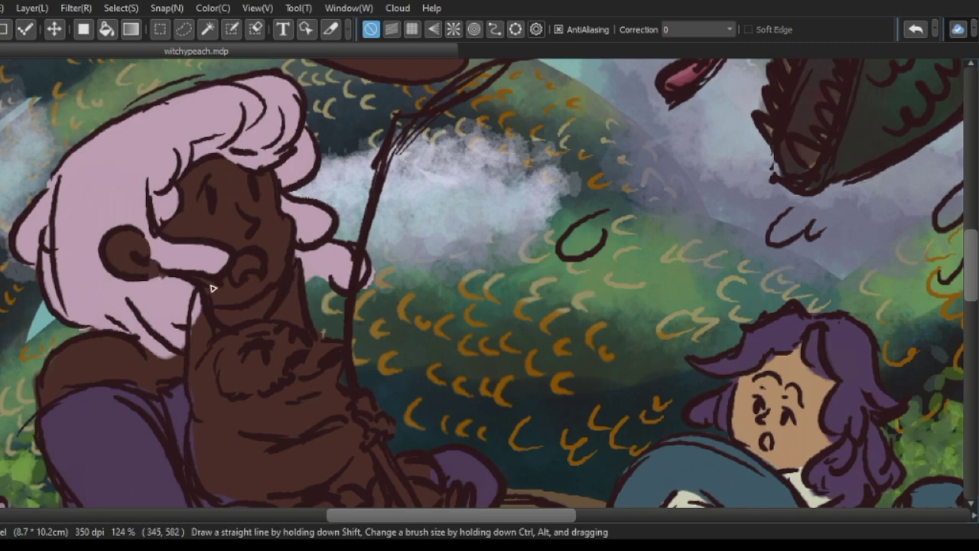
scroll(141, 280, down, 5)
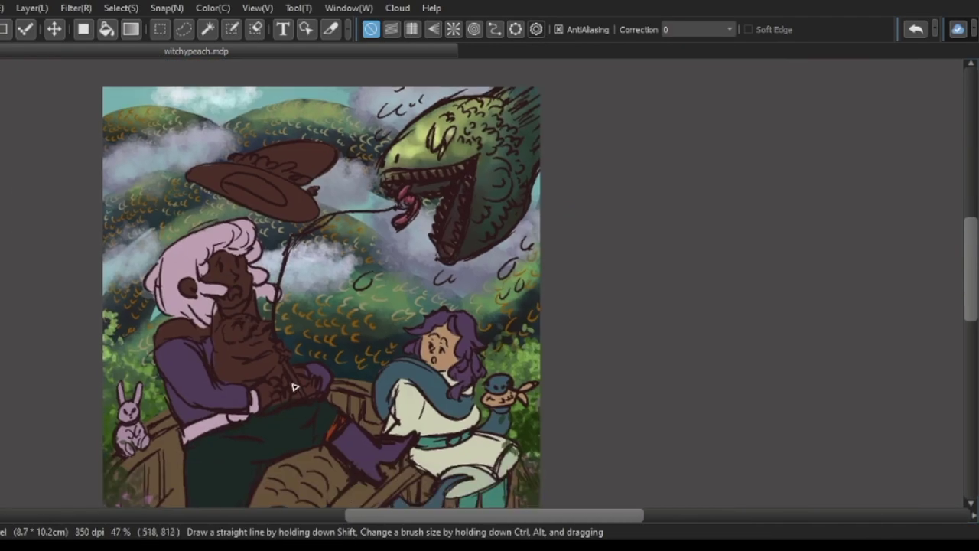
- Show the reference drawings and dab orange, black and pale pink samples onto the flying hat
key(Tab)
click(839, 311)
scroll(306, 253, up, 2)
key(Tab)
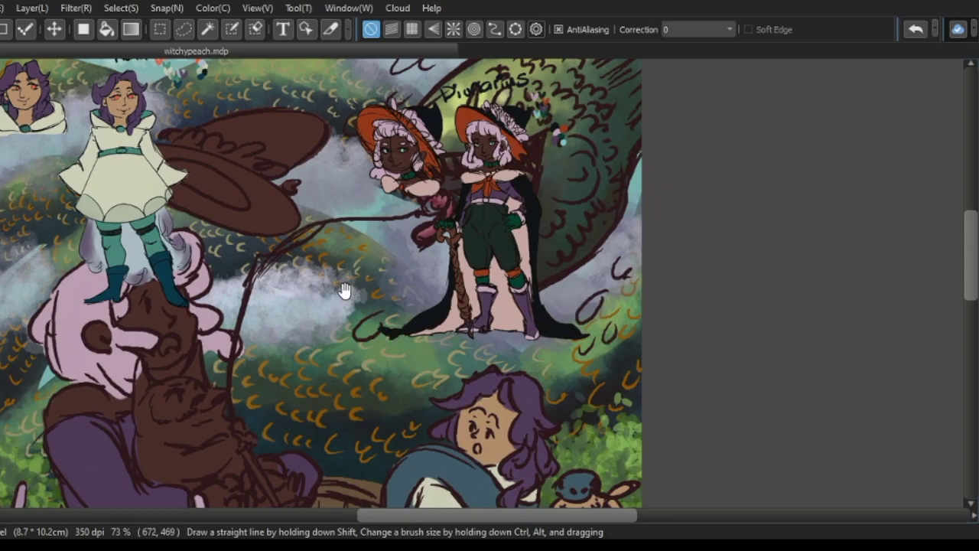
scroll(419, 109, down, 2)
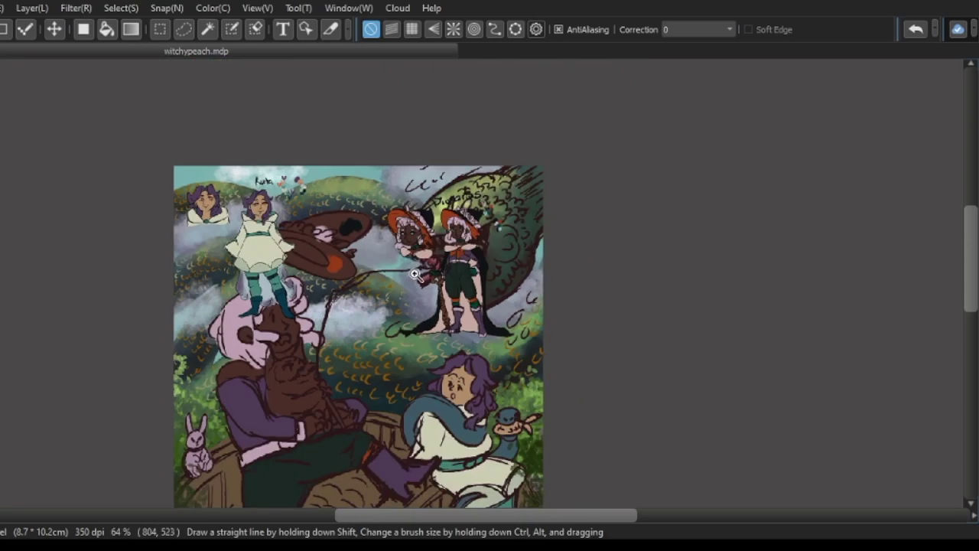
- Paint the angler's gloves dark green to match the reference drawing
scroll(233, 374, up, 4)
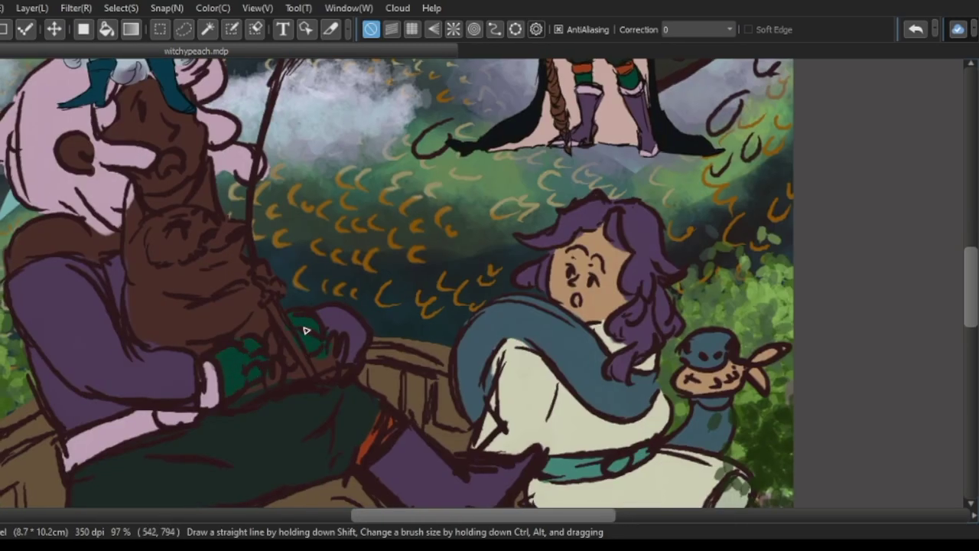
scroll(315, 343, down, 4)
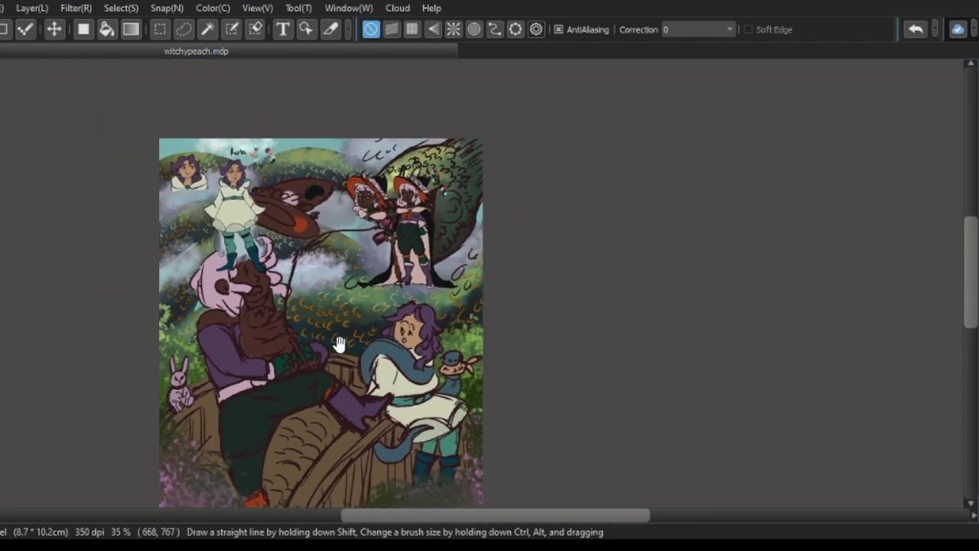
scroll(339, 344, up, 4)
scroll(326, 364, down, 2)
scroll(327, 364, down, 2)
- Hide the reference drawings and paint the brim of the flying hat orange
key(Tab)
click(819, 304)
key(Tab)
scroll(278, 297, up, 2)
scroll(278, 296, up, 3)
mouse_move(153, 300)
mouse_down()
mouse_move(103, 295)
mouse_move(199, 302)
mouse_move(300, 376)
mouse_move(327, 378)
mouse_move(165, 300)
mouse_up()
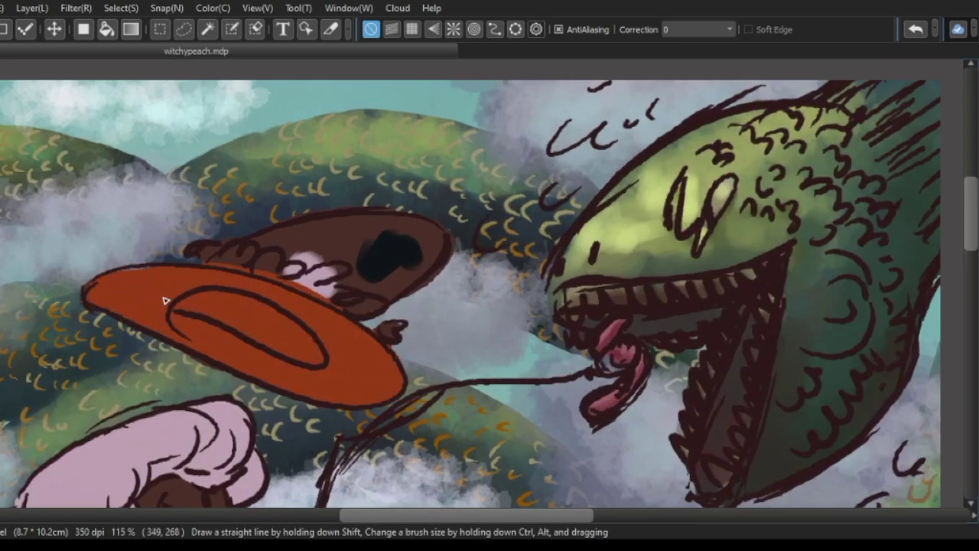
- Paint the hat's crown black and its ruffled trim pale pink, and touch up the edges
mouse_move(387, 257)
mouse_down()
mouse_move(380, 284)
mouse_move(410, 244)
mouse_move(323, 247)
mouse_move(285, 237)
mouse_up()
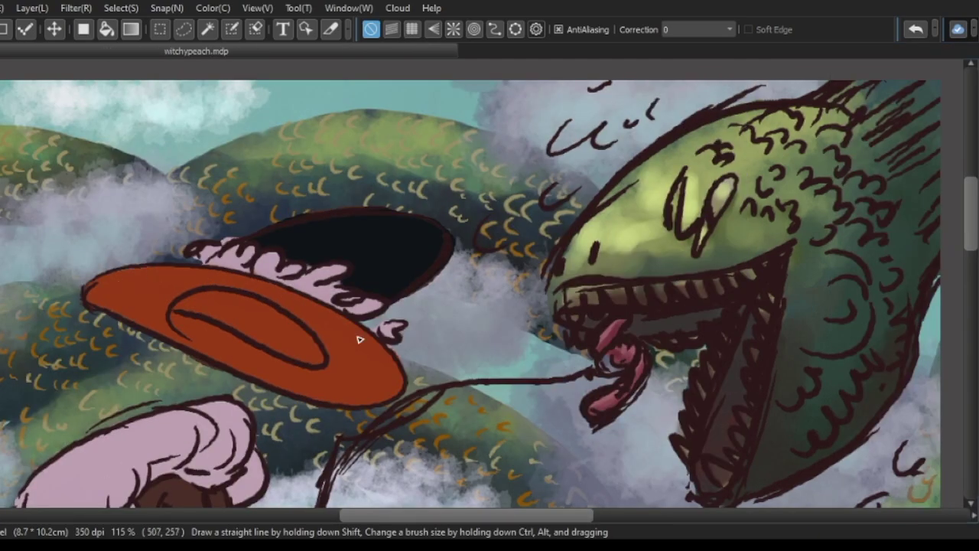
scroll(352, 339, down, 2)
scroll(352, 339, up, 2)
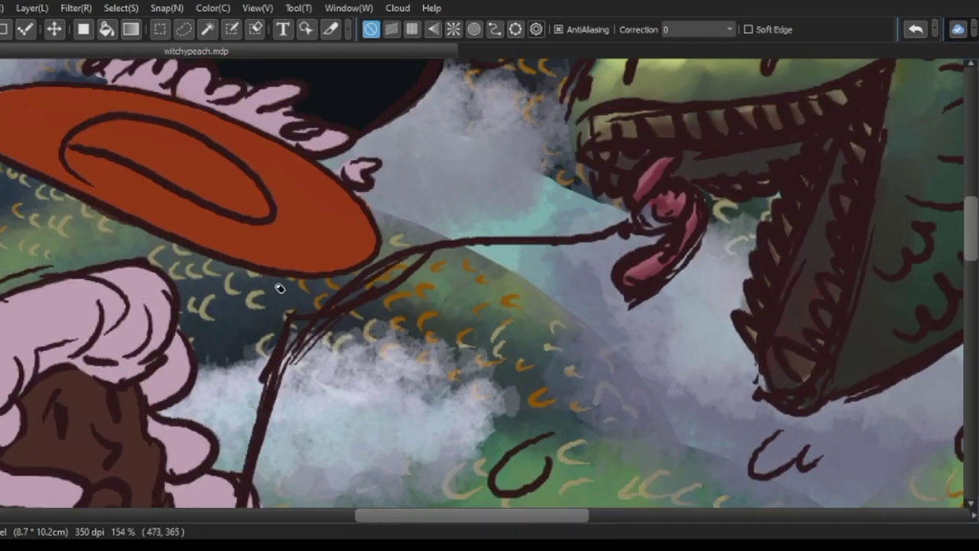
scroll(256, 284, up, 1)
drag(327, 258, 370, 279)
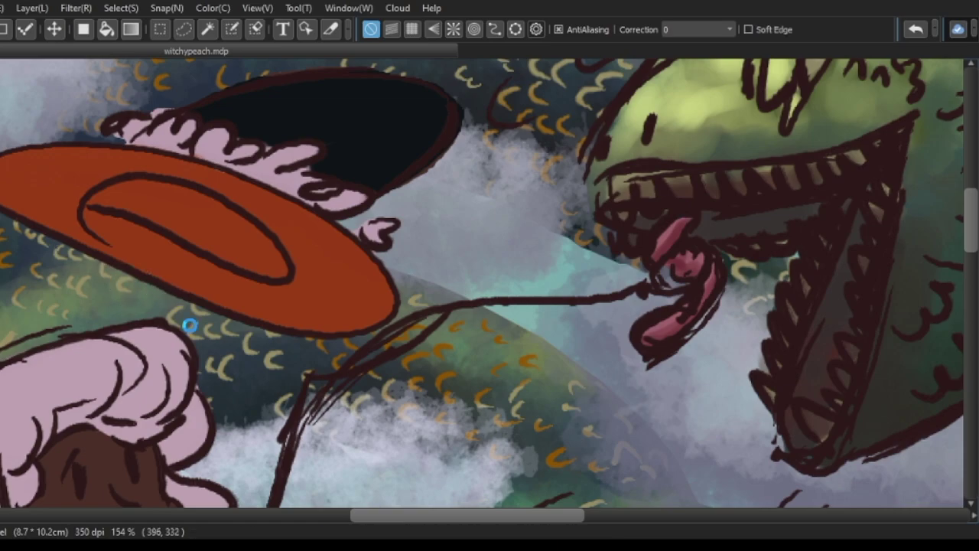
scroll(178, 311, down, 4)
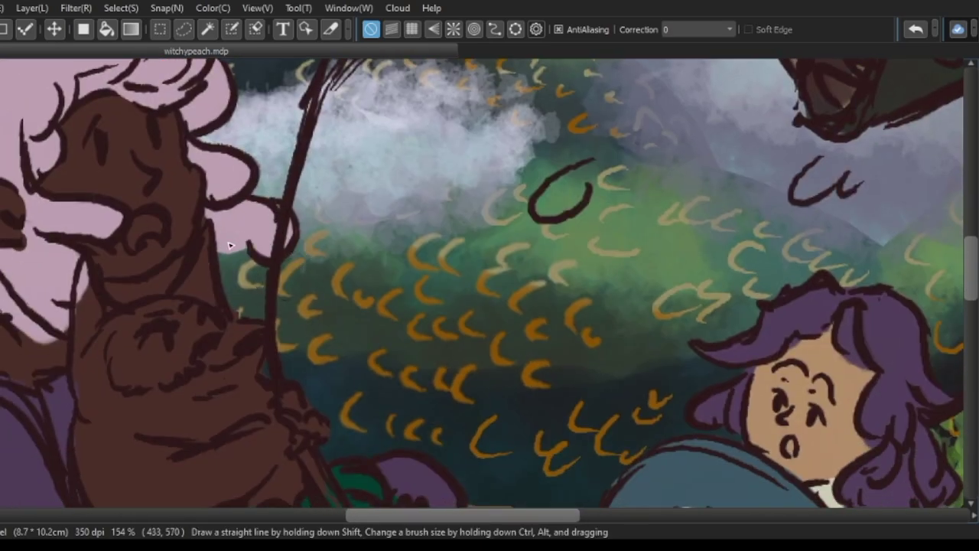
- Examine the coloured figures, the boots, the bridge and the small blue creature for areas still lacking colour
scroll(229, 246, down, 4)
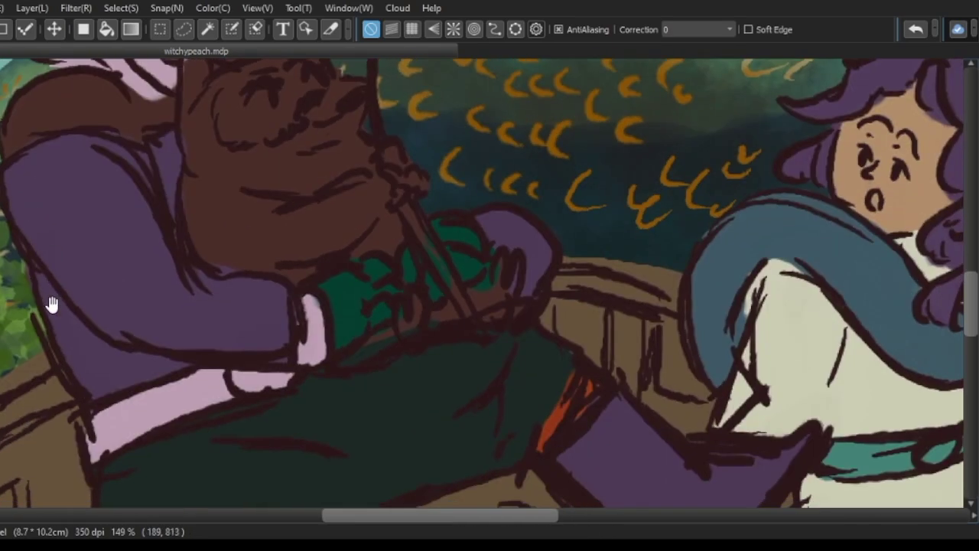
scroll(140, 286, down, 5)
scroll(181, 286, up, 4)
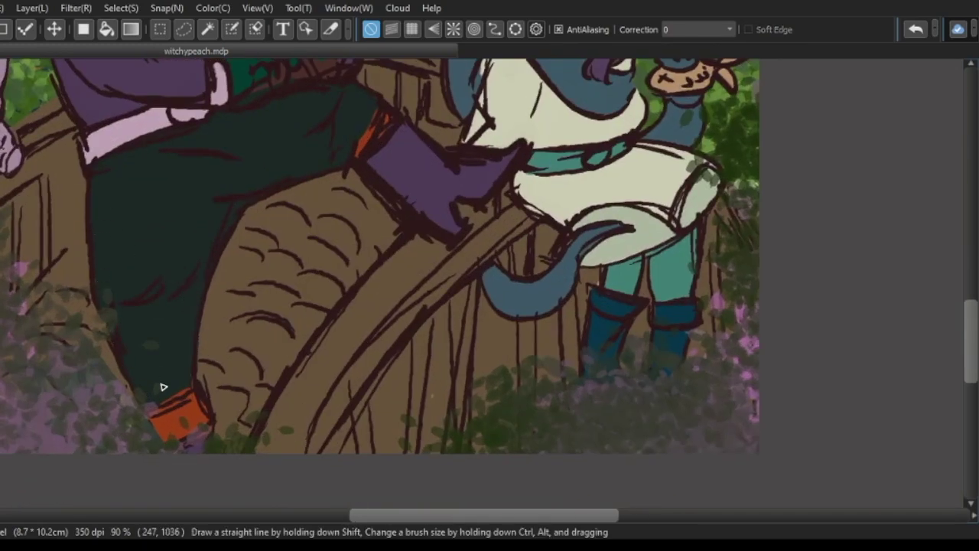
scroll(229, 322, down, 3)
scroll(260, 295, up, 4)
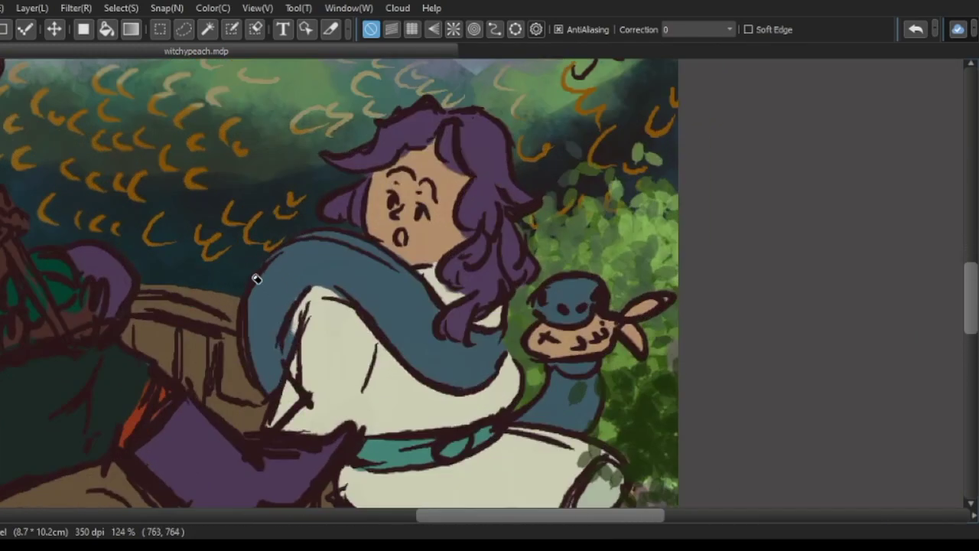
scroll(352, 236, down, 6)
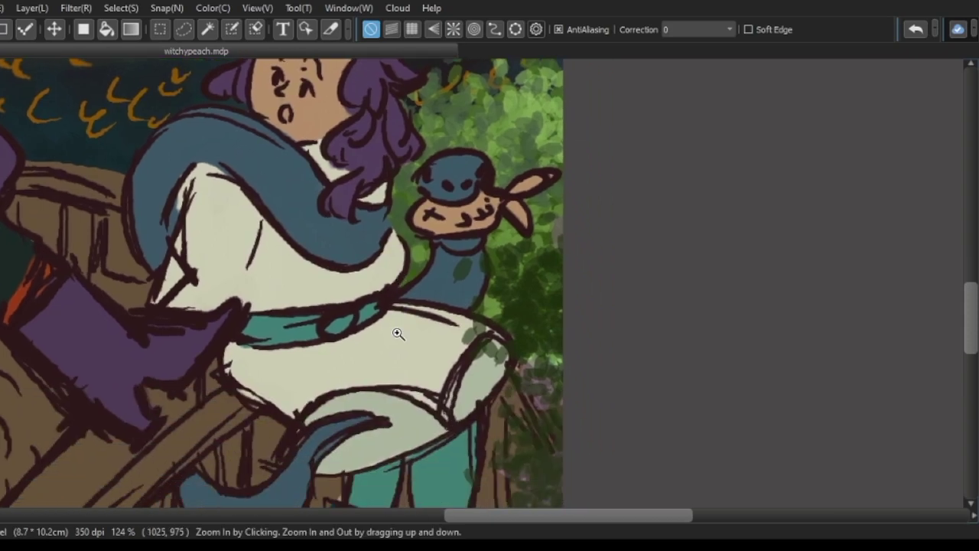
scroll(361, 349, down, 5)
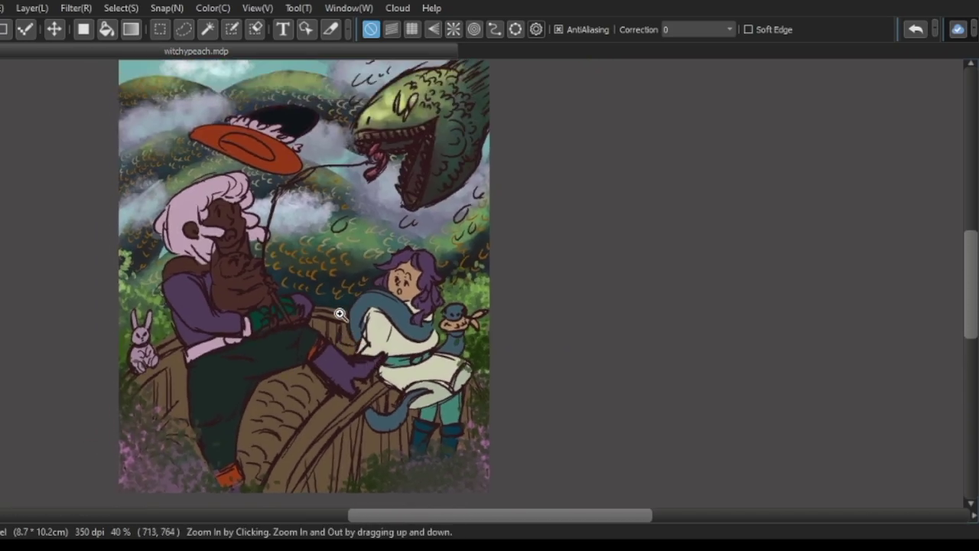
- Choose a muted pinkish brown on Layer39 and paint the lower body and paws of the furry creature on the angler's lap
key(Tab)
scroll(895, 360, up, 2)
click(914, 312)
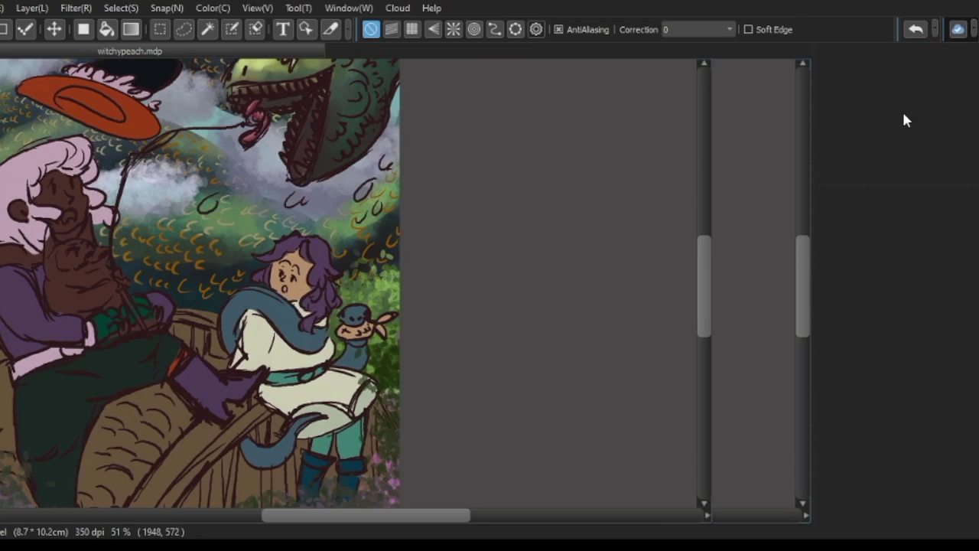
click(937, 131)
key(Tab)
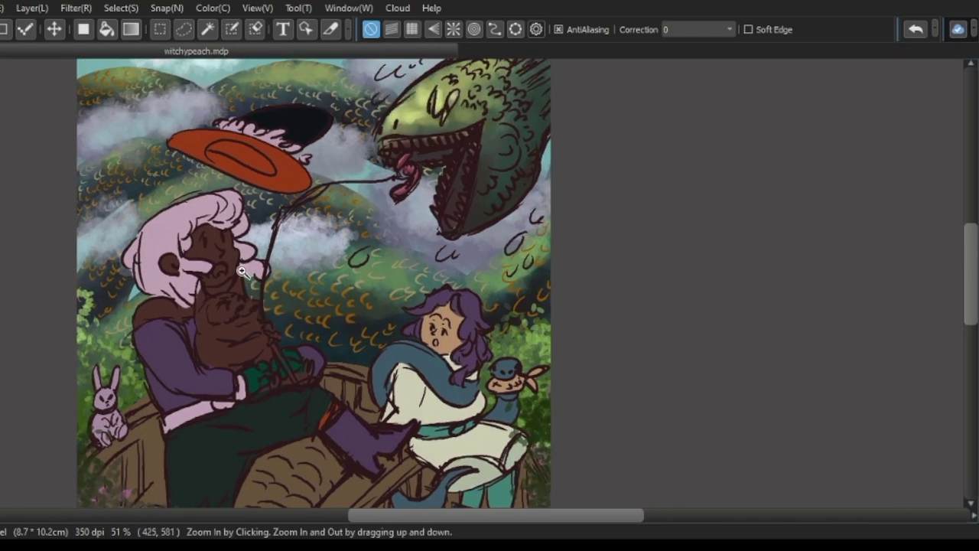
scroll(286, 321, up, 4)
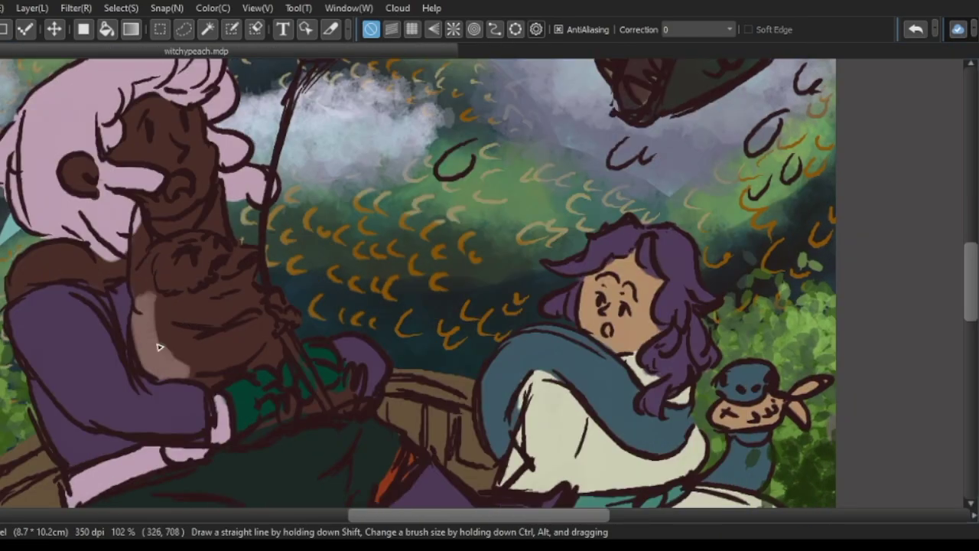
scroll(266, 353, up, 2)
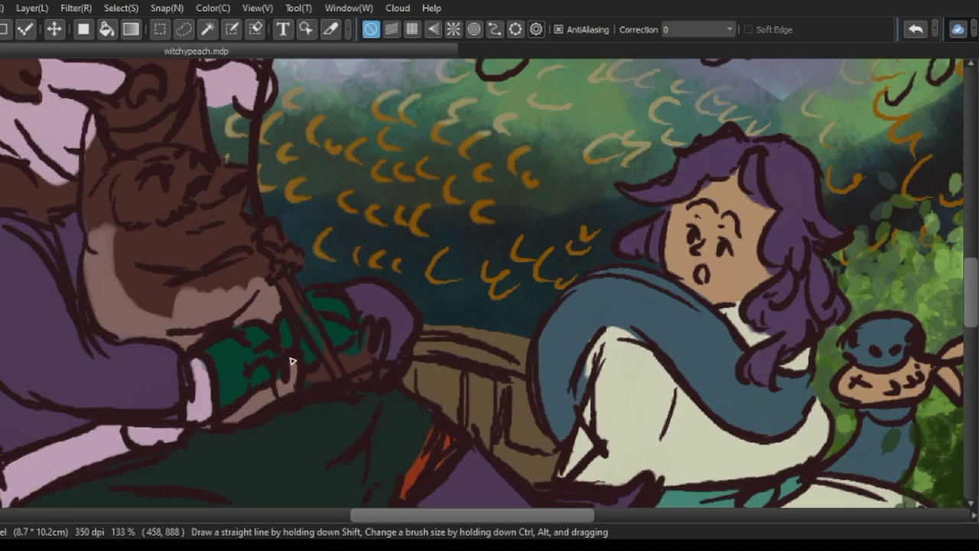
scroll(359, 350, up, 2)
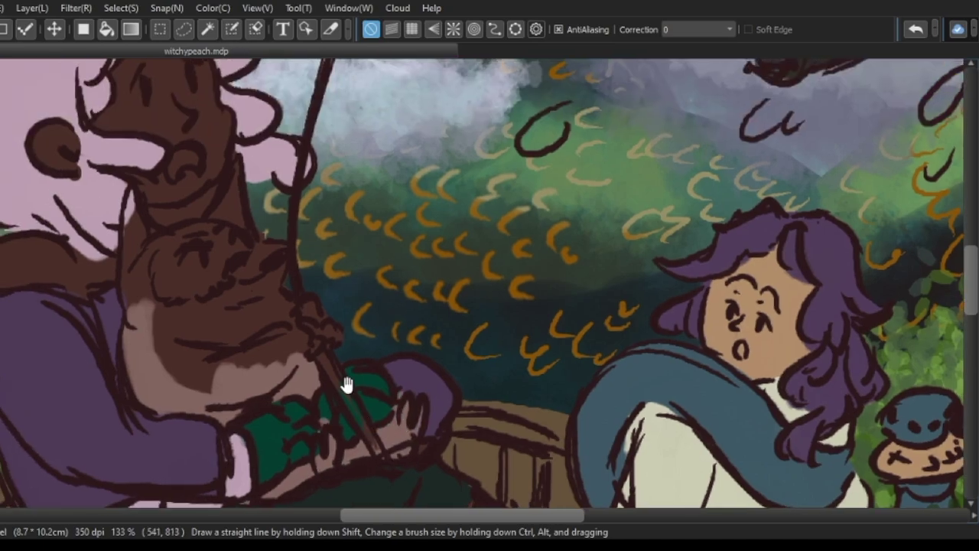
scroll(162, 358, up, 2)
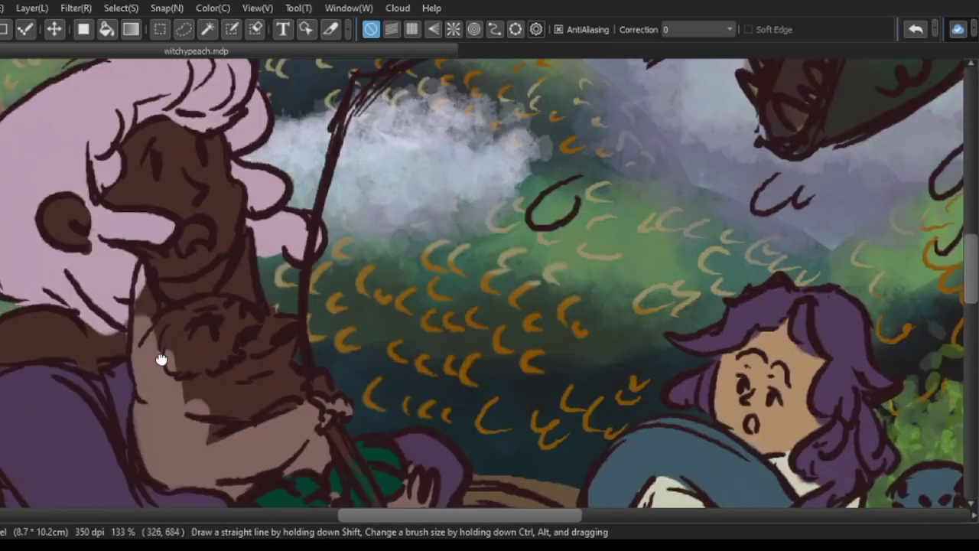
- Fill the furry creature's ears, head and chest with the same muted pinkish brown
mouse_move(167, 370)
mouse_down()
mouse_move(169, 326)
mouse_move(218, 331)
mouse_up()
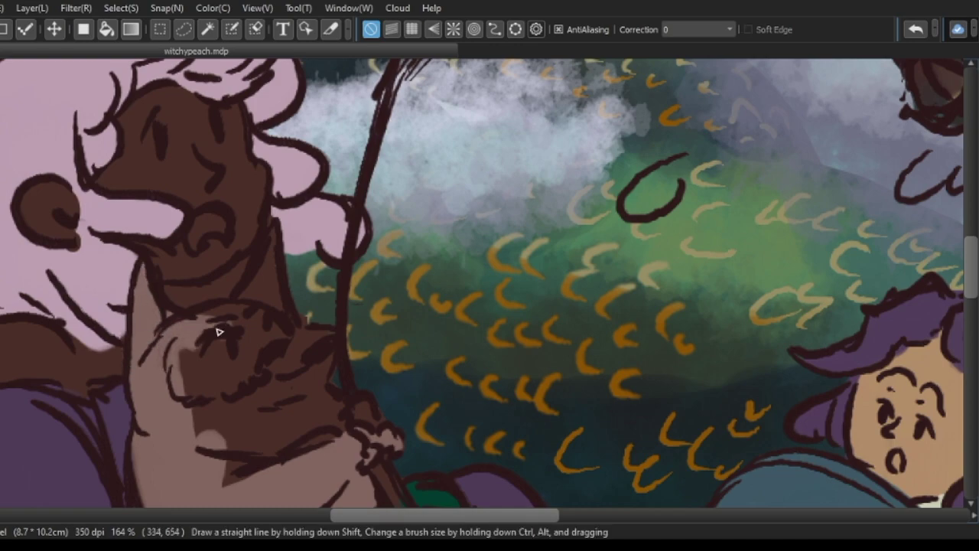
mouse_move(286, 350)
mouse_down()
mouse_move(297, 334)
mouse_move(341, 428)
mouse_up()
scroll(341, 429, down, 3)
drag(219, 372, 258, 356)
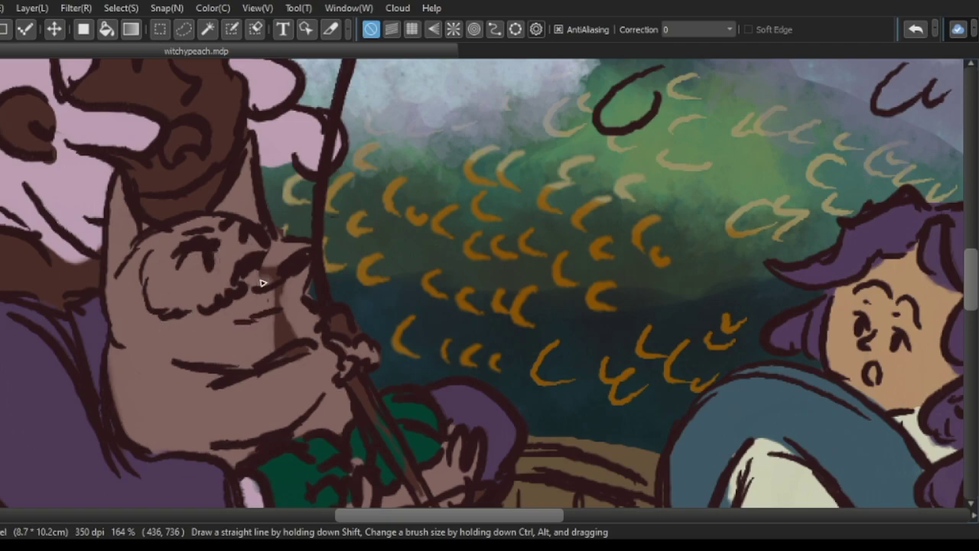
- Shade the furry creature's face, ears and belly folds with soft dark grey-brown strokes
scroll(339, 431, down, 3)
scroll(338, 431, down, 3)
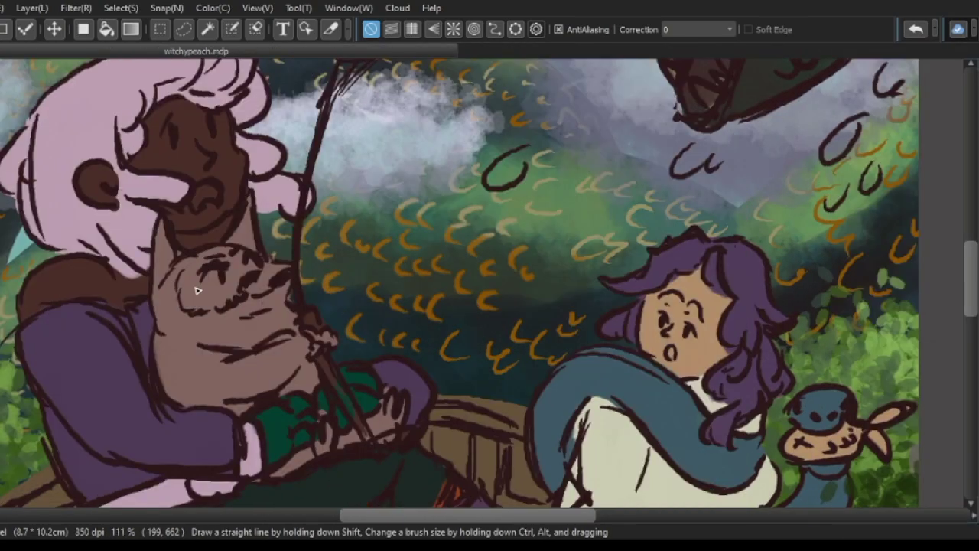
mouse_move(191, 303)
mouse_down()
mouse_move(210, 276)
mouse_move(241, 273)
mouse_up()
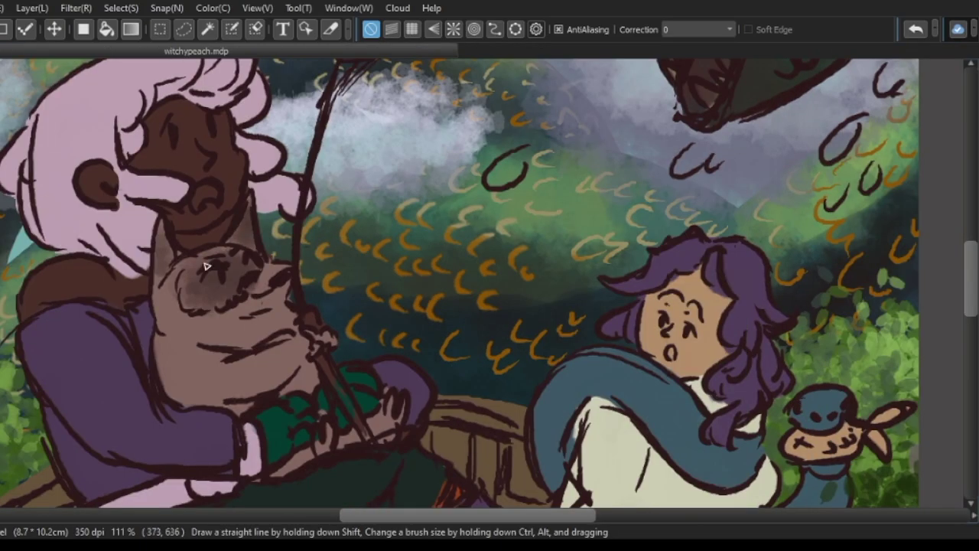
mouse_move(162, 337)
mouse_down()
mouse_move(176, 378)
mouse_move(241, 375)
mouse_up()
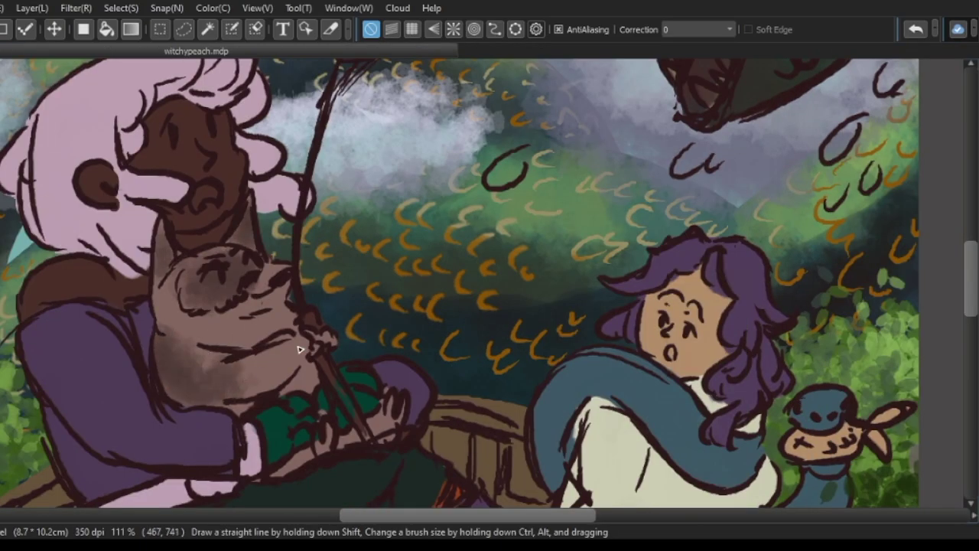
- Paint the knotted band on the small blue creature pale grey-blue
scroll(270, 371, down, 3)
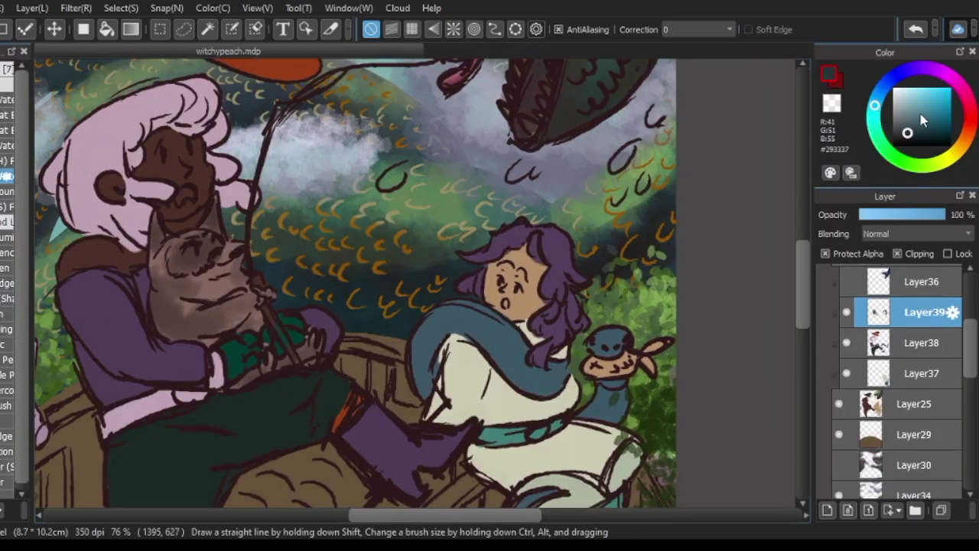
scroll(630, 329, up, 3)
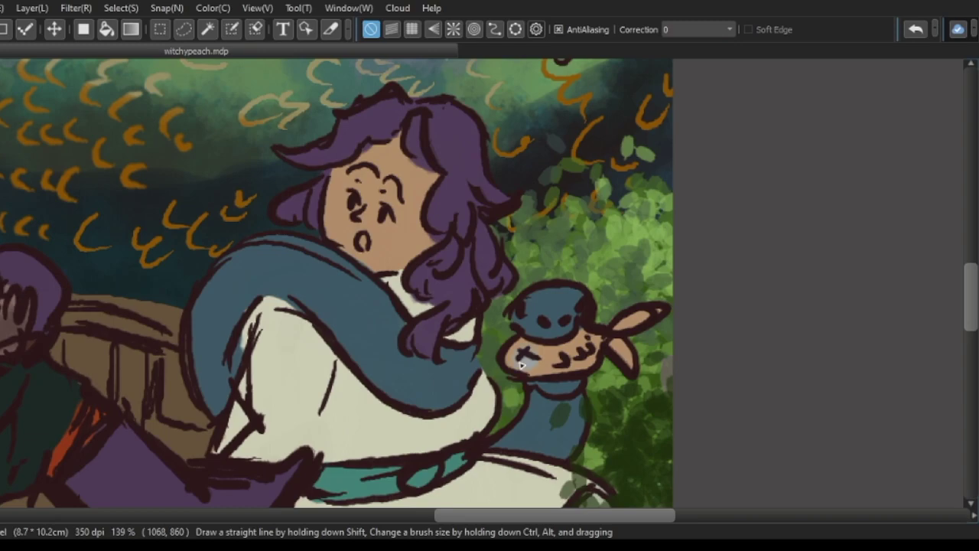
scroll(618, 336, down, 4)
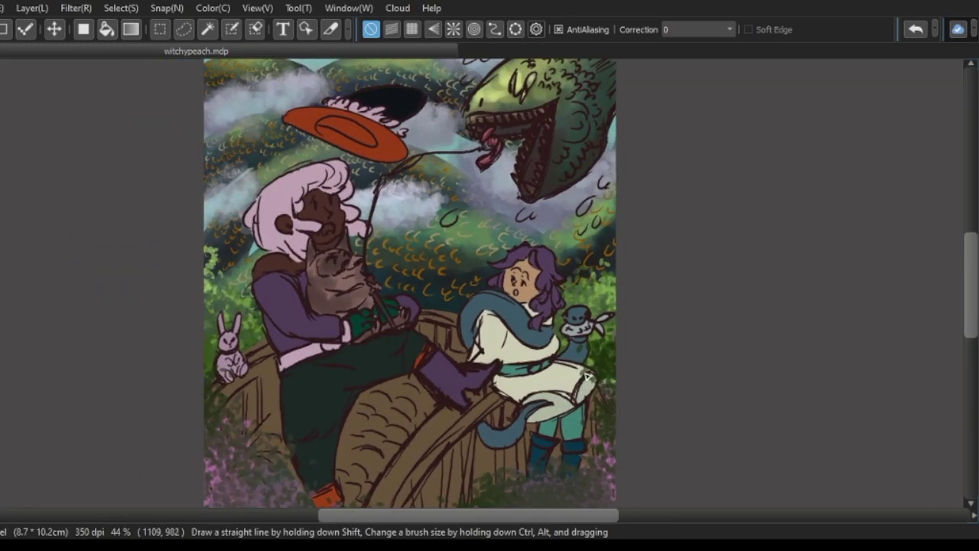
- Choose a darker brown and deepen the markings on the furry creature's ears, snout and forepaw
key(Tab)
key(ctrl+plus)
key(ctrl+plus)
key(ctrl+plus)
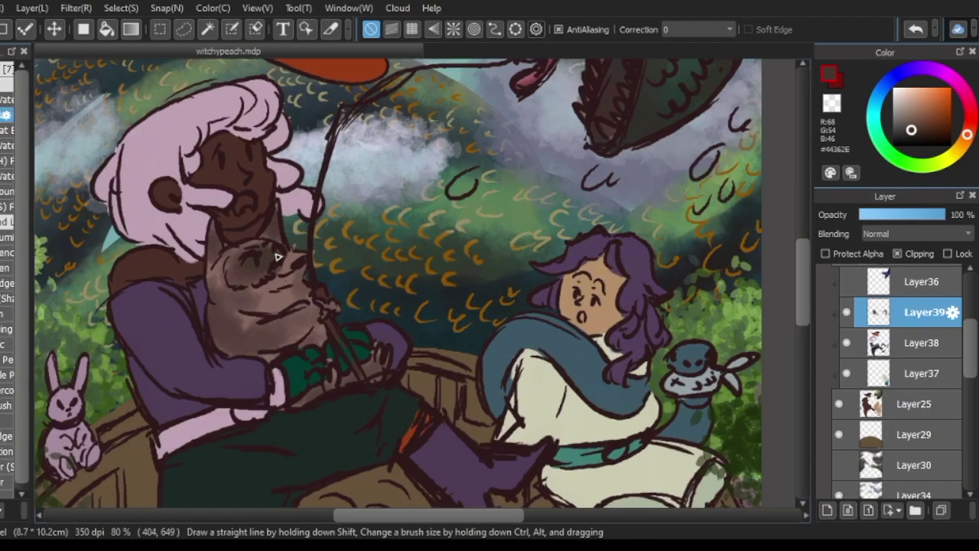
click(912, 128)
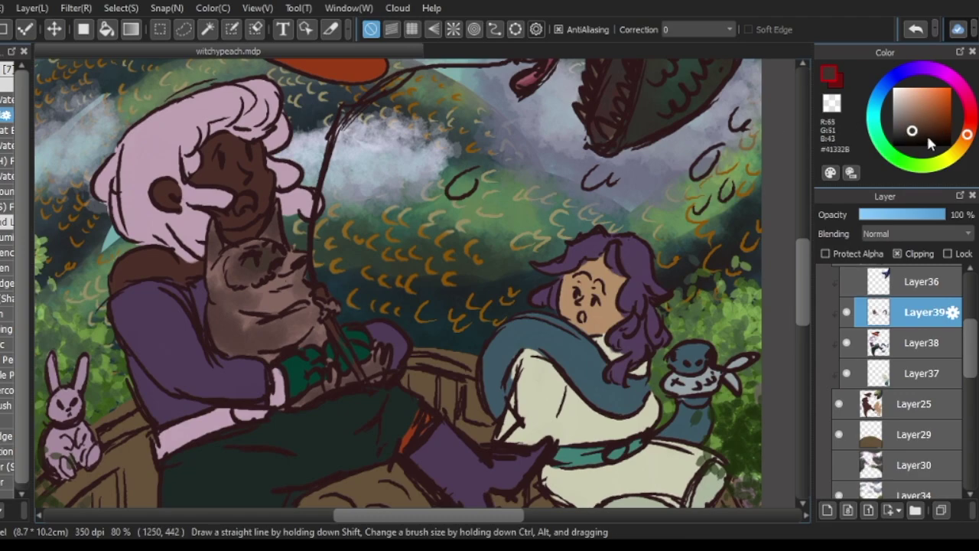
click(918, 136)
alt+click(211, 249)
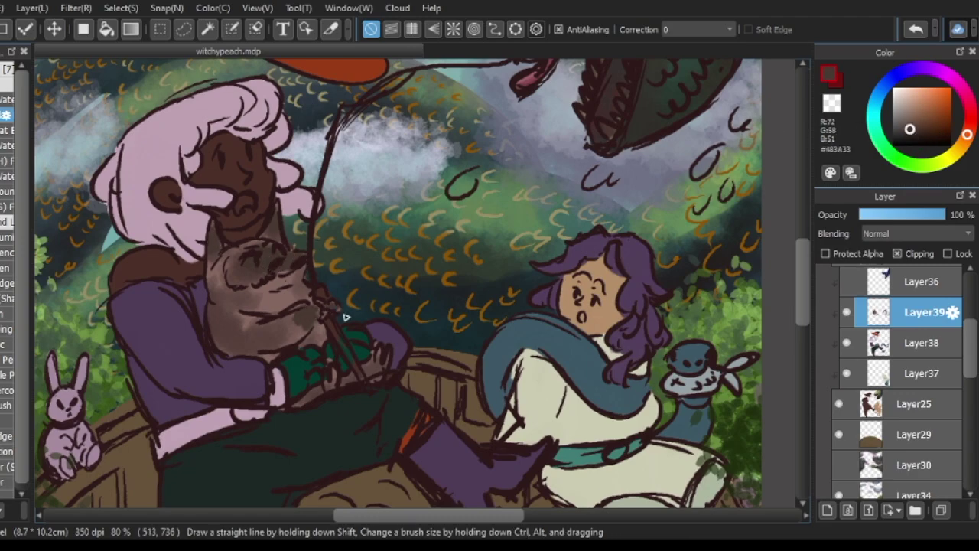
- Set the colour to burnt orange #99400E and paint the fishing rod's handle
scroll(306, 407, down, 3)
click(945, 111)
scroll(297, 302, up, 5)
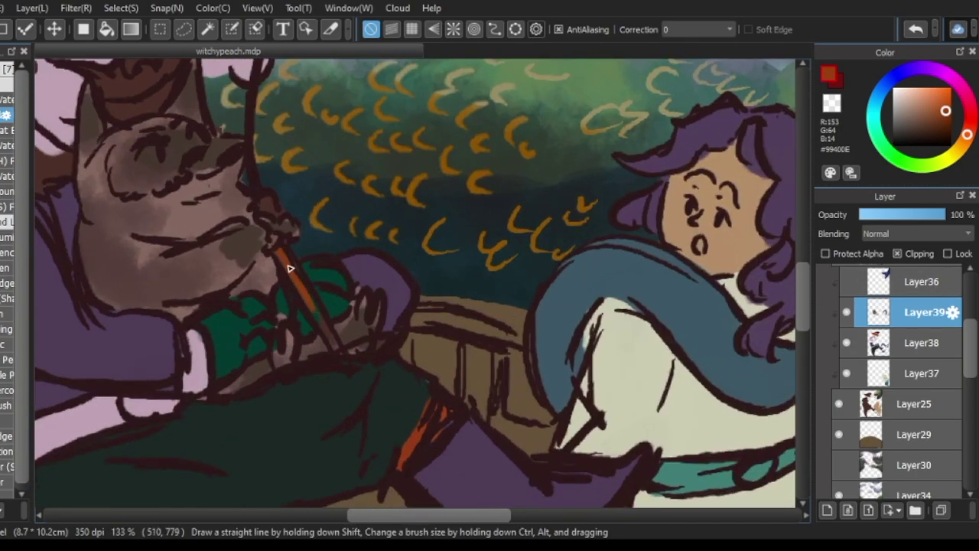
drag(366, 413, 297, 301)
- Switch to the line-art layer Layer23 and examine the hat, serpent and figures up close and as a whole
scroll(297, 301, down, 5)
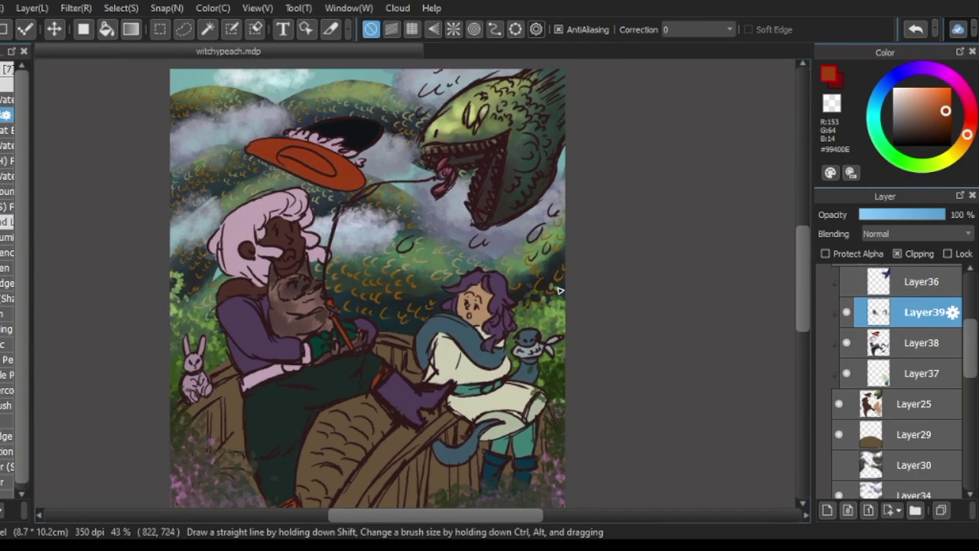
scroll(916, 332, up, 4)
click(914, 399)
scroll(360, 292, up, 3)
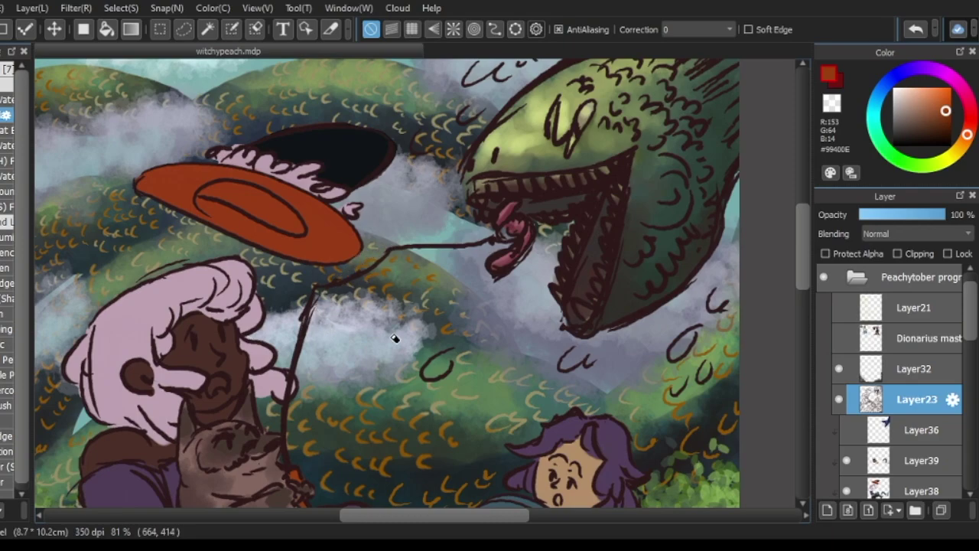
scroll(408, 308, down, 4)
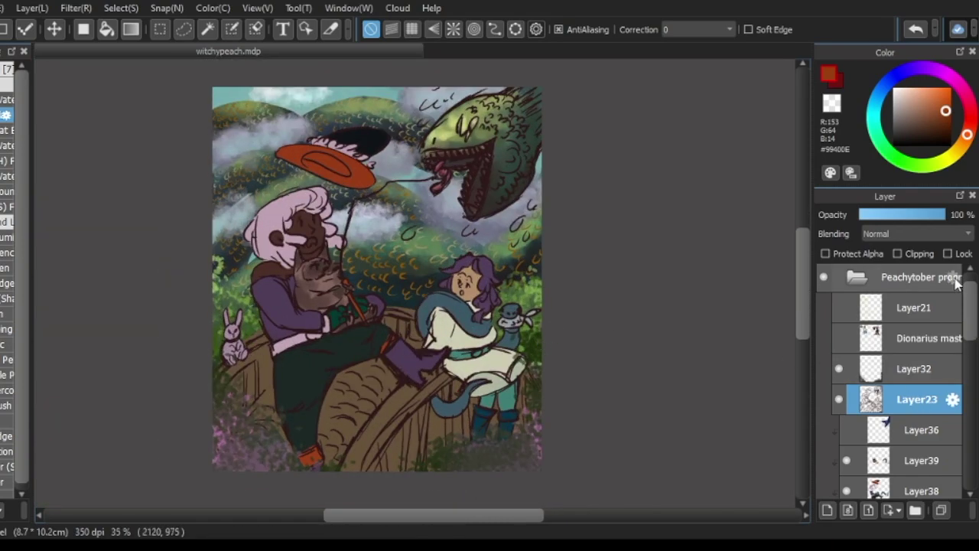
drag(953, 156, 968, 127)
click(908, 116)
key(Tab)
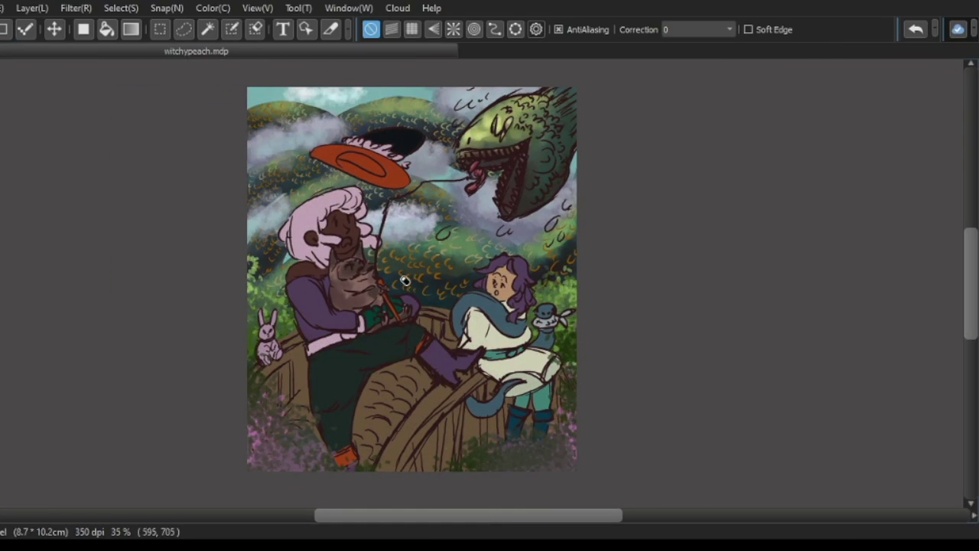
scroll(348, 211, up, 5)
scroll(355, 213, down, 5)
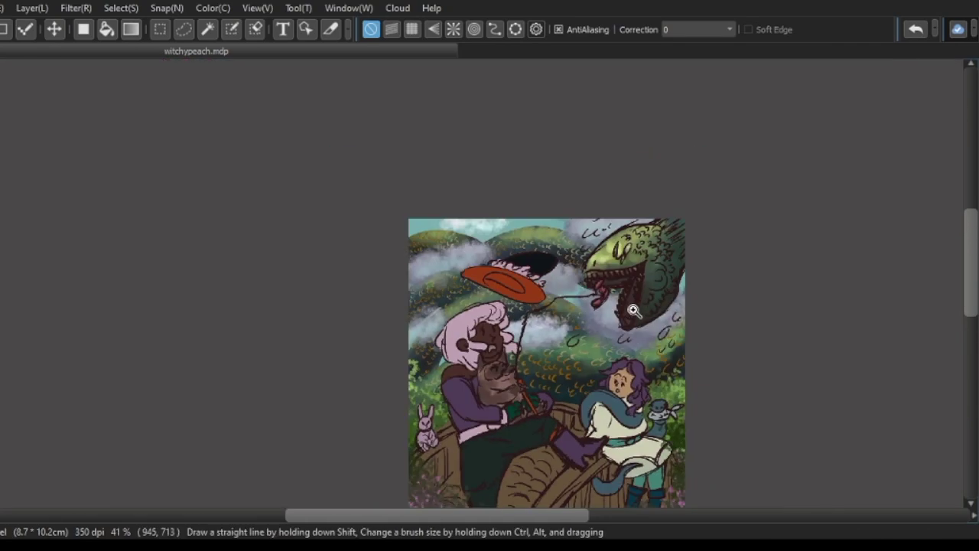
- Select and show the overlay layer Layer36, set its opacity to 37 %, and choose dark blue #16144B as the shading colour
scroll(634, 349, up, 3)
key(Tab)
scroll(635, 348, down, 3)
scroll(638, 357, up, 1)
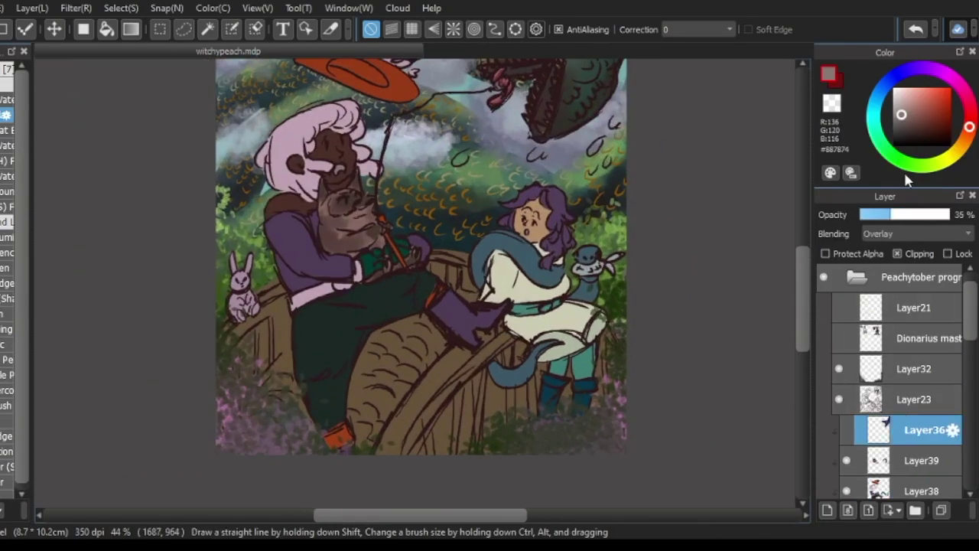
scroll(638, 357, down, 1)
click(919, 132)
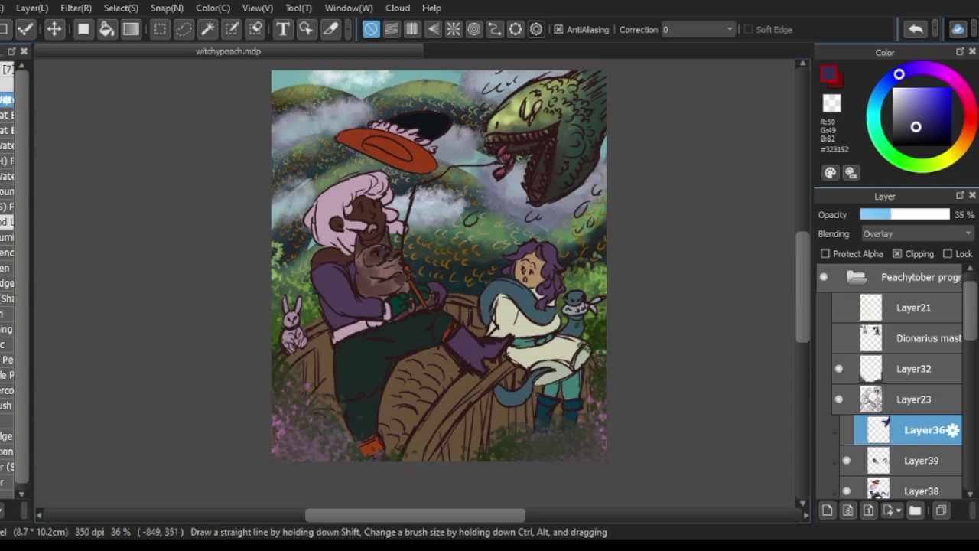
click(846, 429)
click(6, 176)
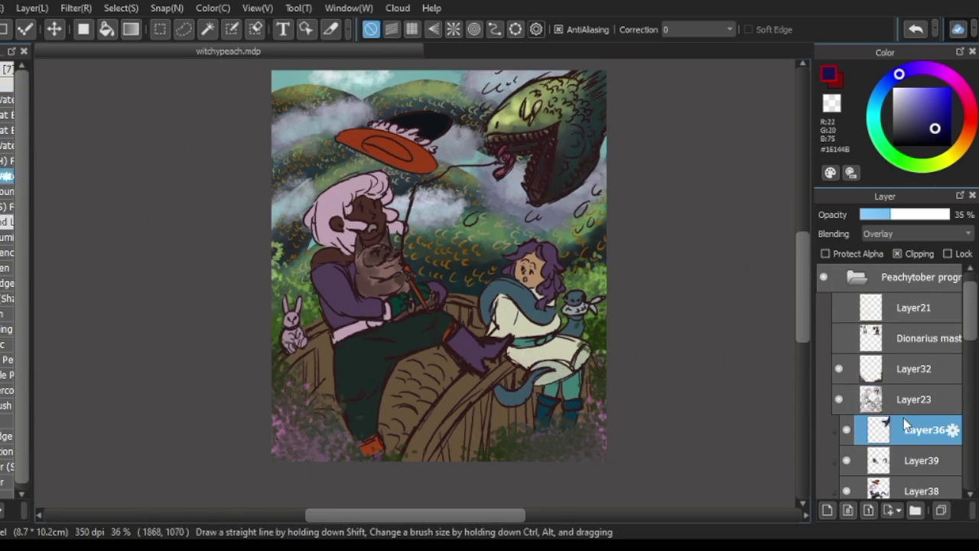
click(893, 215)
scroll(588, 365, up, 1)
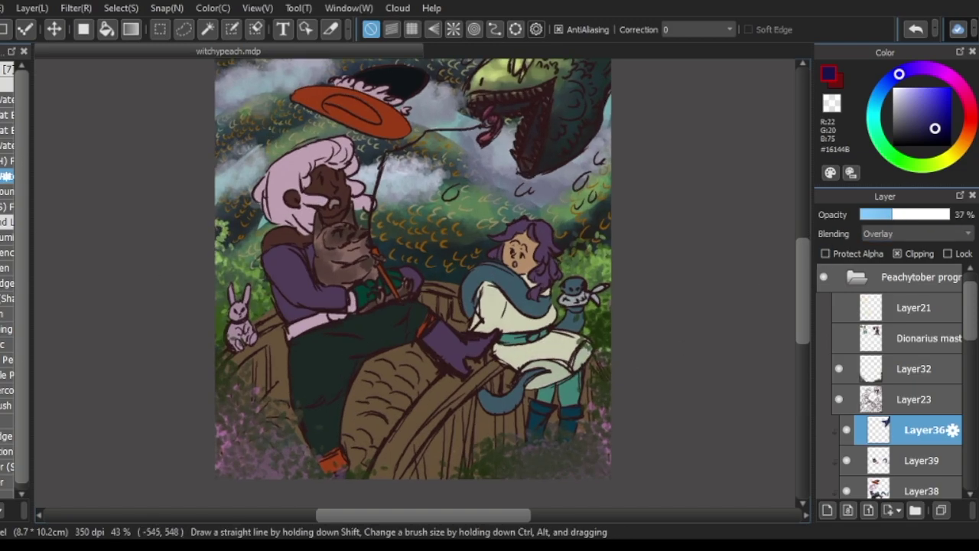
- Brush dark blue #16144B overlay shadows across the characters' clothes, the seated man's hair, the furry creature and the red hat
click(6, 115)
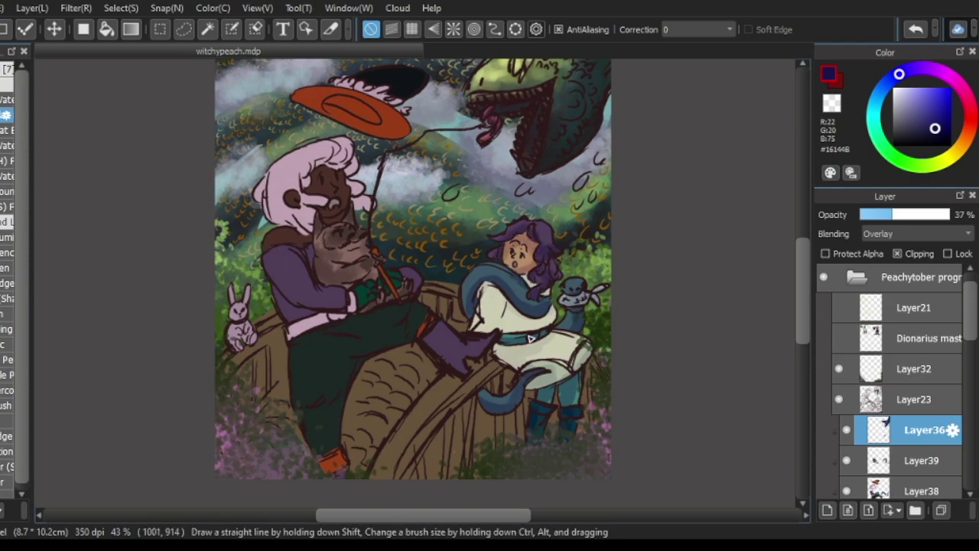
mouse_move(447, 358)
mouse_down()
mouse_move(418, 337)
mouse_move(320, 421)
mouse_move(338, 427)
mouse_move(295, 353)
mouse_move(301, 408)
mouse_move(368, 320)
mouse_up()
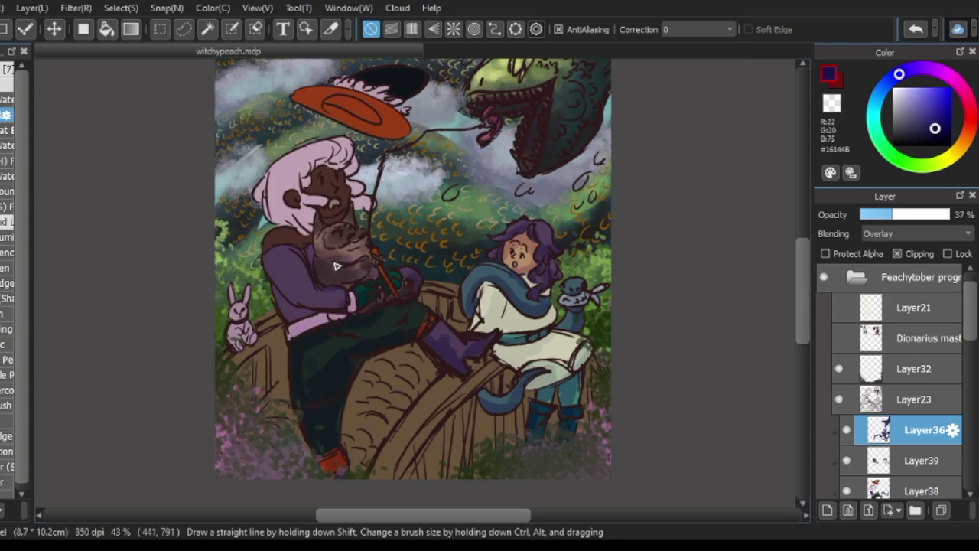
drag(336, 265, 311, 314)
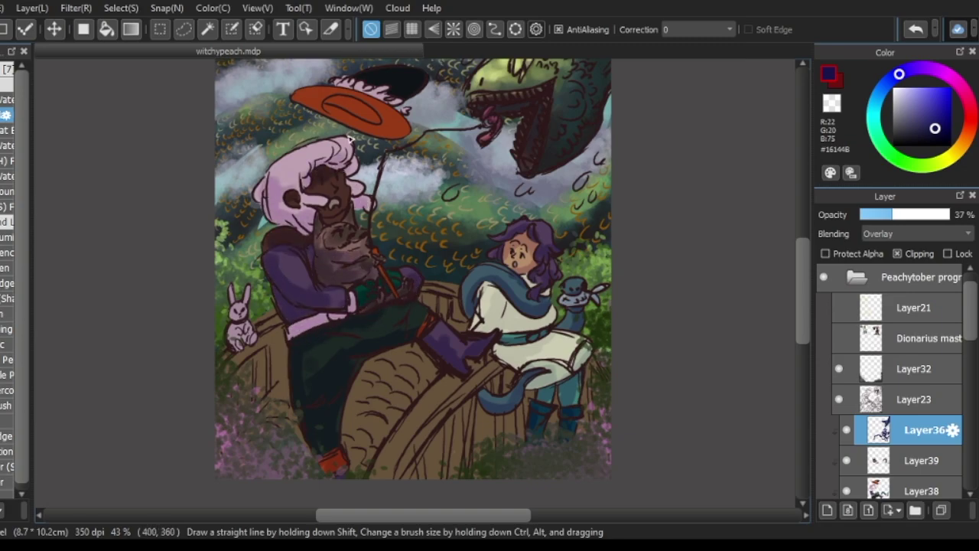
drag(375, 119, 303, 105)
scroll(329, 235, down, 1)
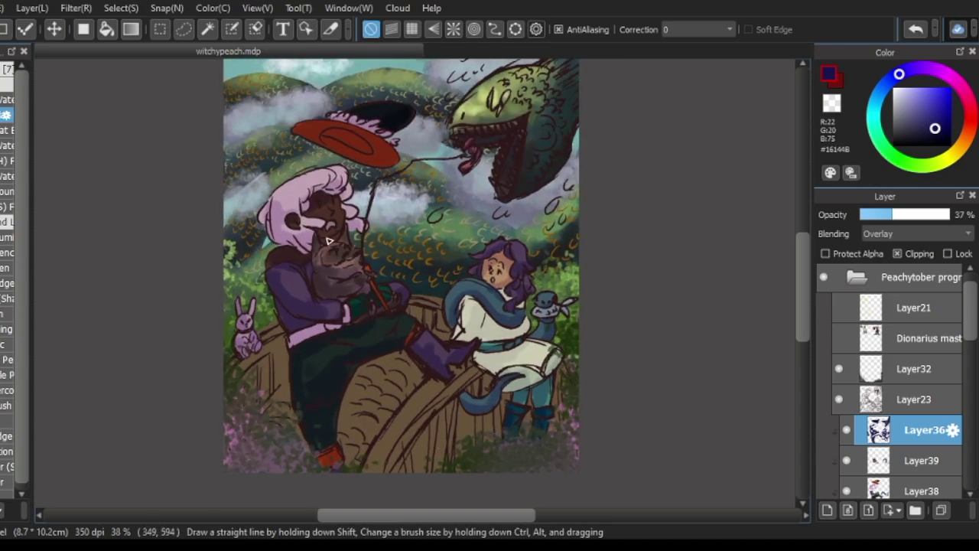
- Raise Layer36's opacity to 41 %, switch brushes and deepen the figures' shading with dark blue #0E0C48
drag(890, 214, 895, 215)
click(6, 176)
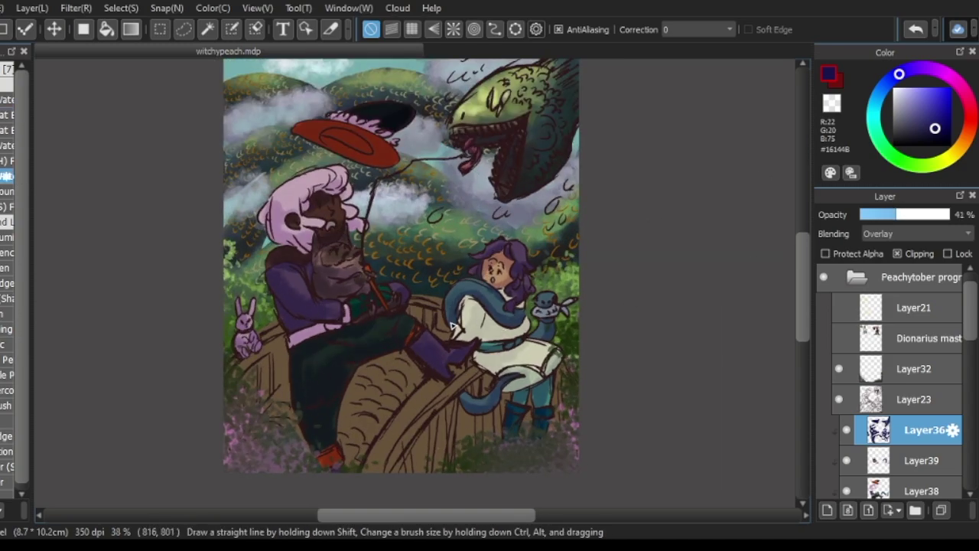
alt+click(499, 304)
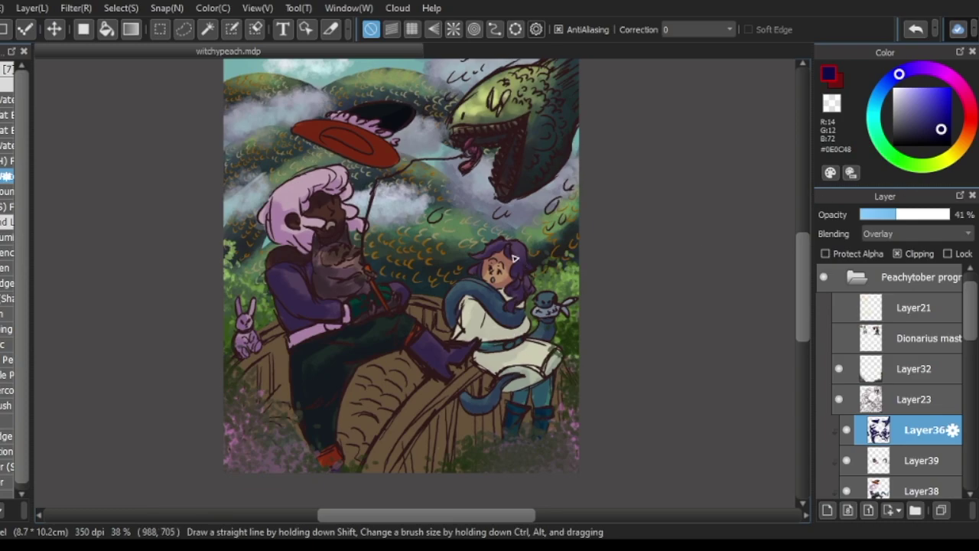
- Add a clipped layer above Layer36, paint tan #B19F64 light on both characters, and set it to Add blending at 47 % opacity
key(ctrl+shift+n)
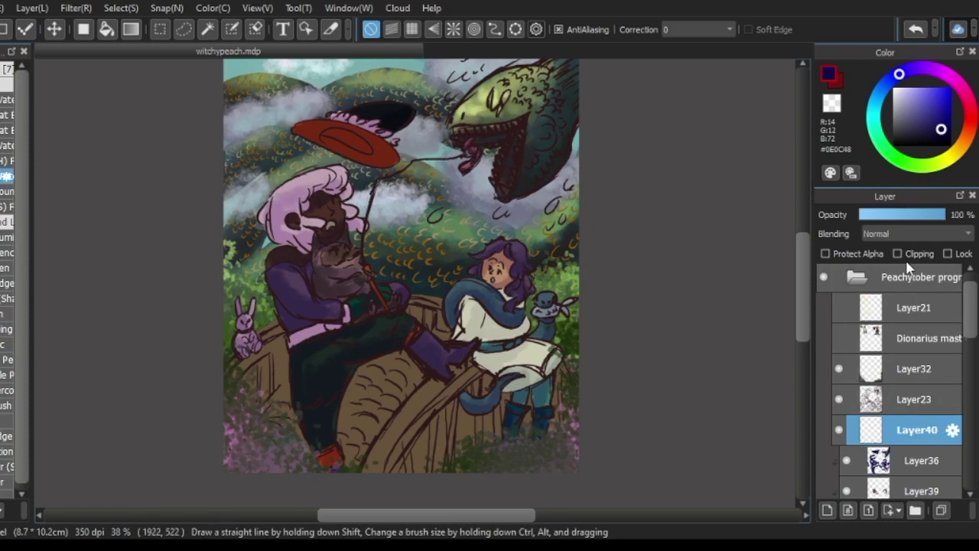
alt+click(489, 252)
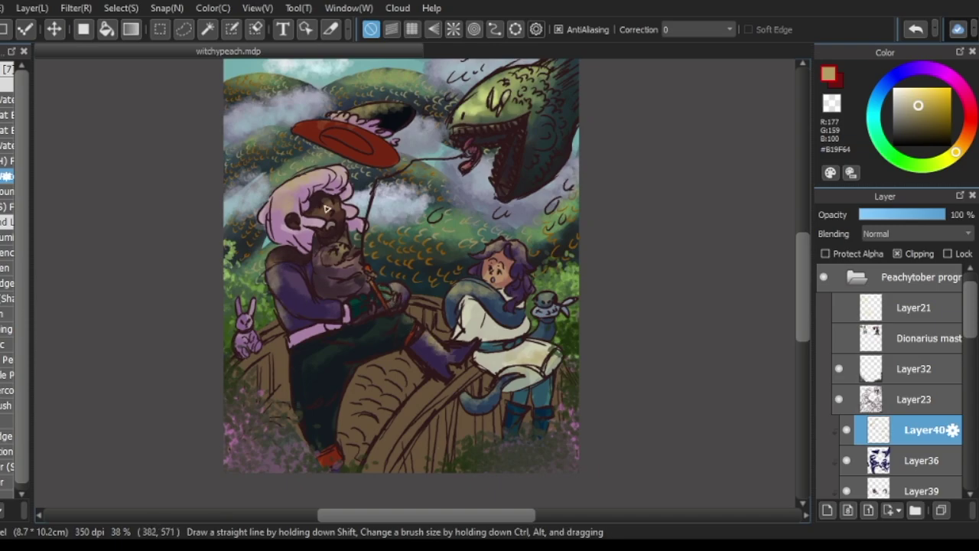
scroll(906, 233, down, 8)
click(908, 220)
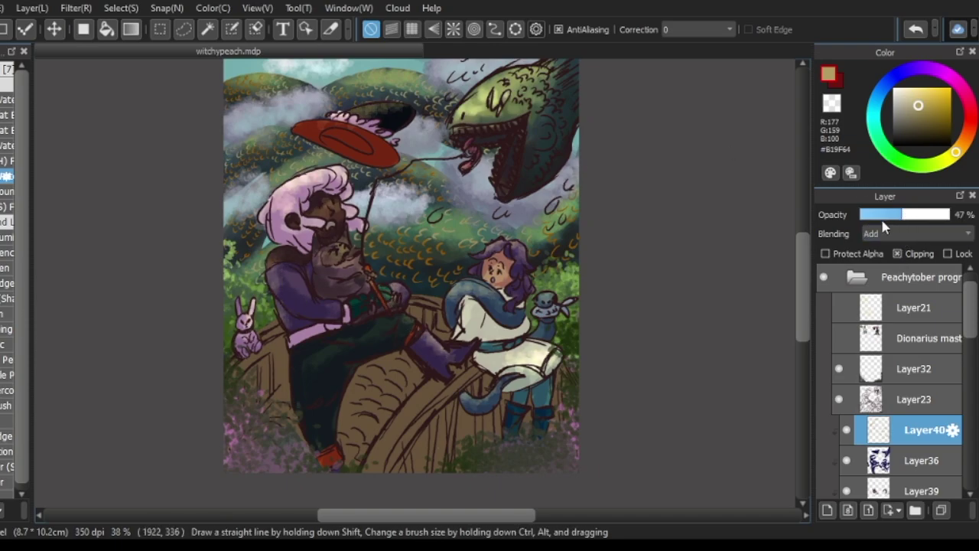
scroll(562, 286, down, 2)
scroll(586, 306, up, 1)
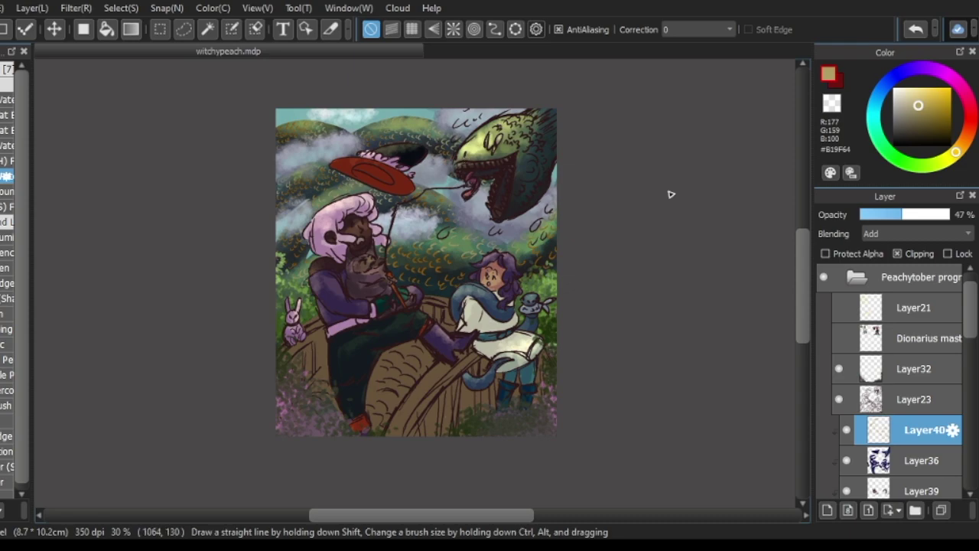
- Add a clipped layer with Add blending above Layer35 and brush tan #B19F64 light over the serpent's background coils
scroll(895, 382, down, 5)
click(827, 509)
click(900, 253)
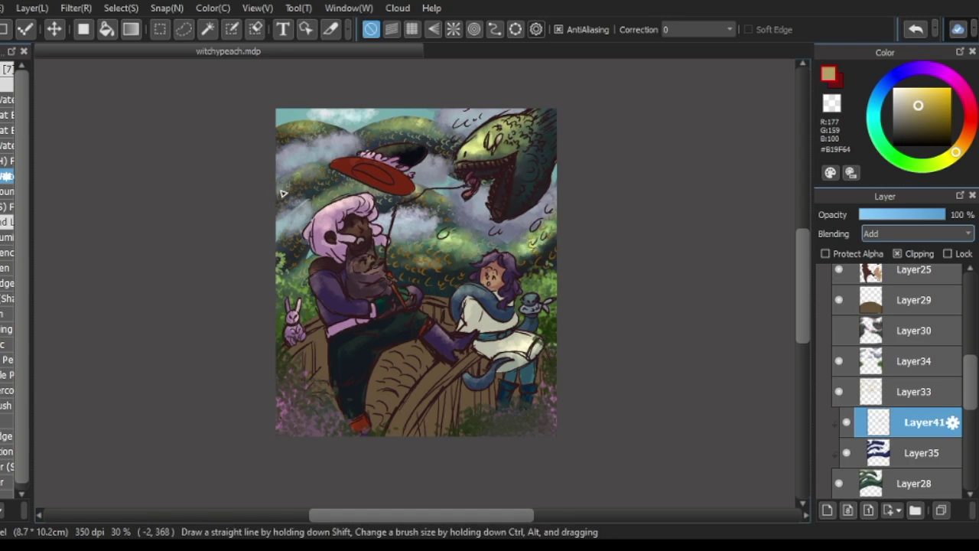
scroll(375, 191, down, 2)
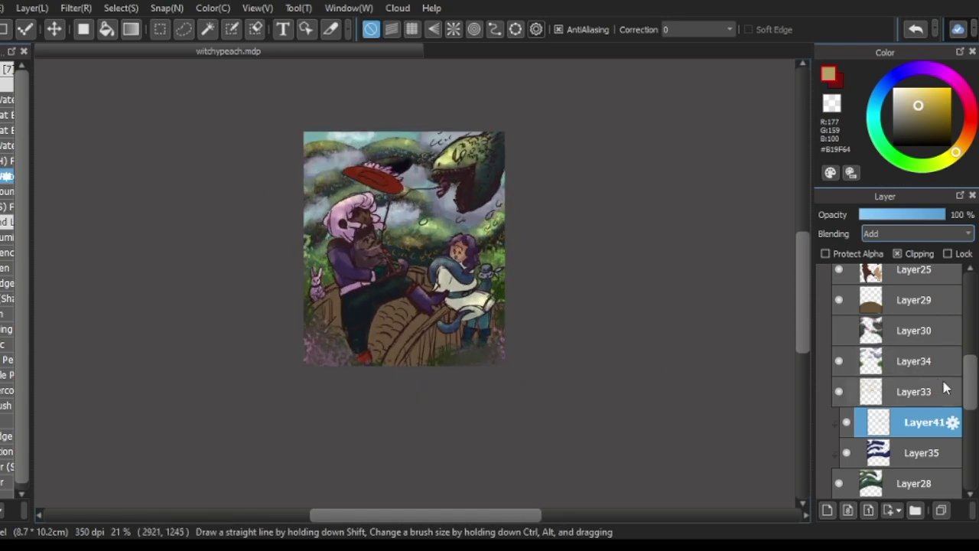
- Add a clipped layer above Layer38 and paint pale blue #C3E4E3 highlights and green #406D2C tints on the girl's blue snake
key(ctrl+plus)
drag(970, 379, 970, 341)
click(918, 342)
key(ctrl+shift+n)
key(ctrl+plus)
alt+click(325, 238)
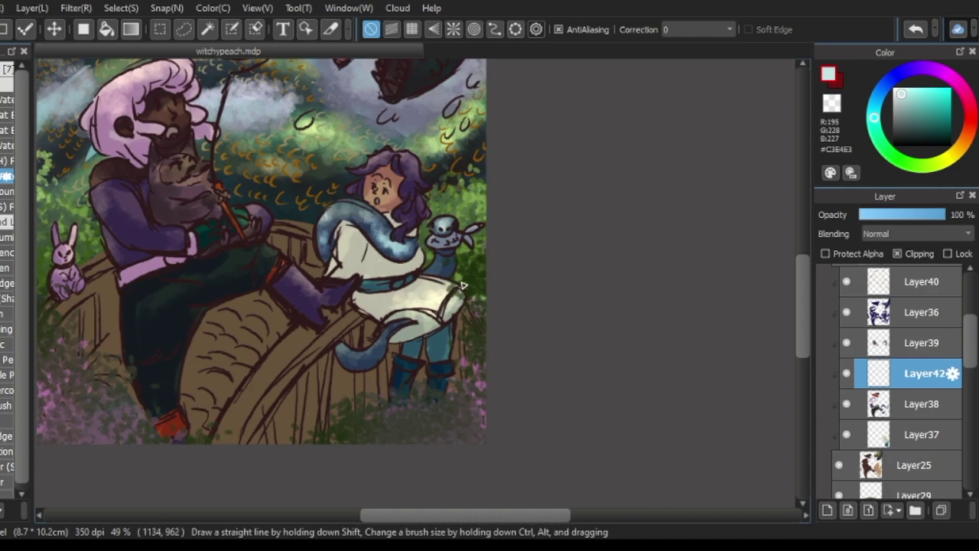
click(913, 164)
click(924, 127)
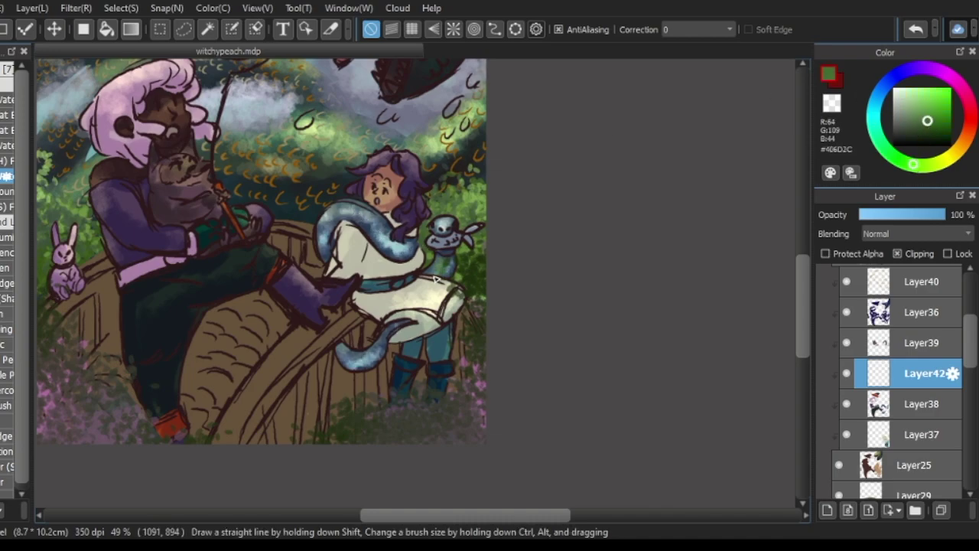
key(ctrl+minus)
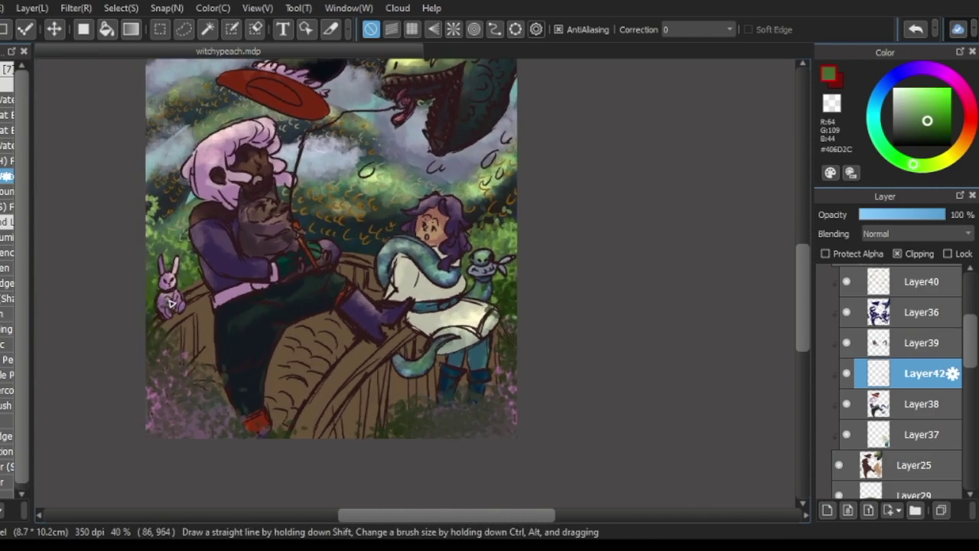
- Tint the rabbit and the seated man's hair with pink #EB69E0, softening the hair with lilac #D1A5E4
alt+click(182, 284)
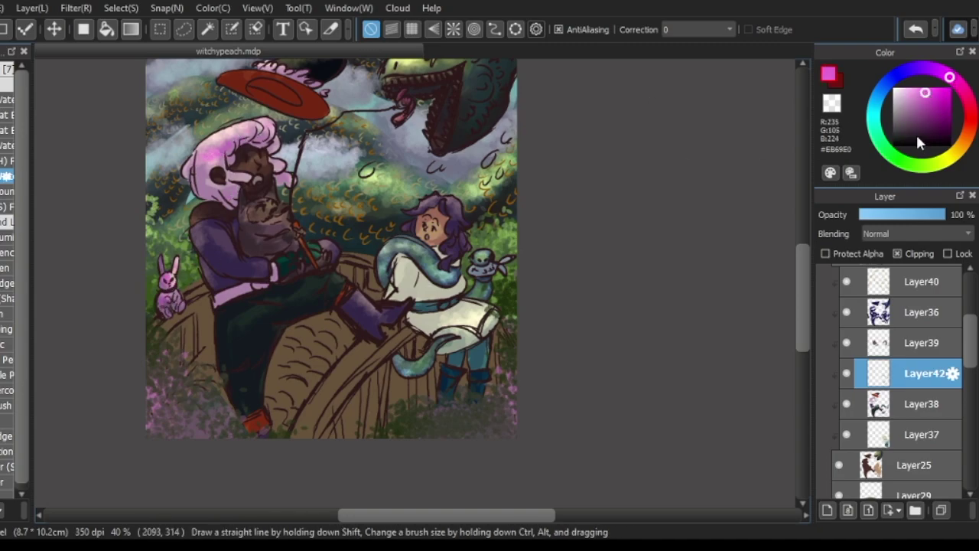
alt+click(215, 163)
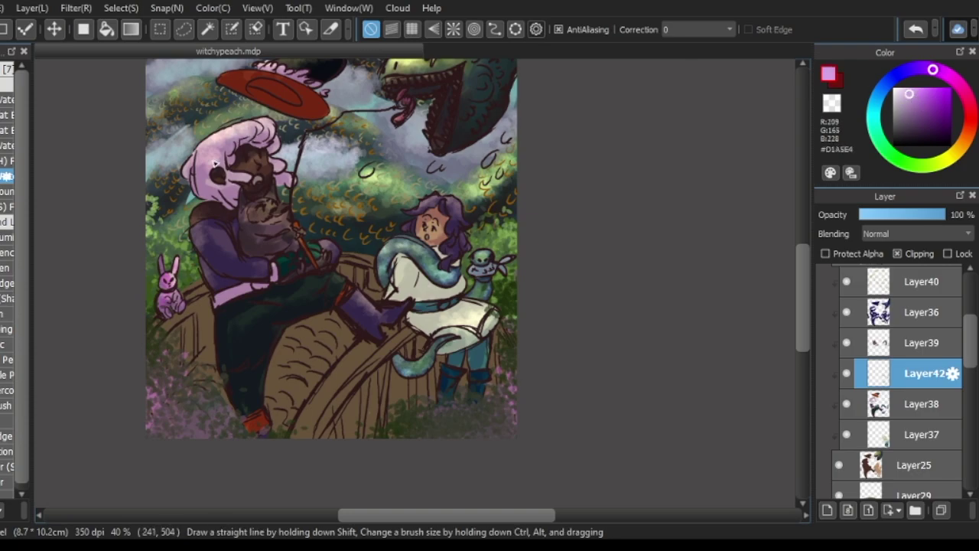
- Select Layer39 and warm the furry creature's coat with browns #855036 and #B8653C
click(955, 153)
click(910, 112)
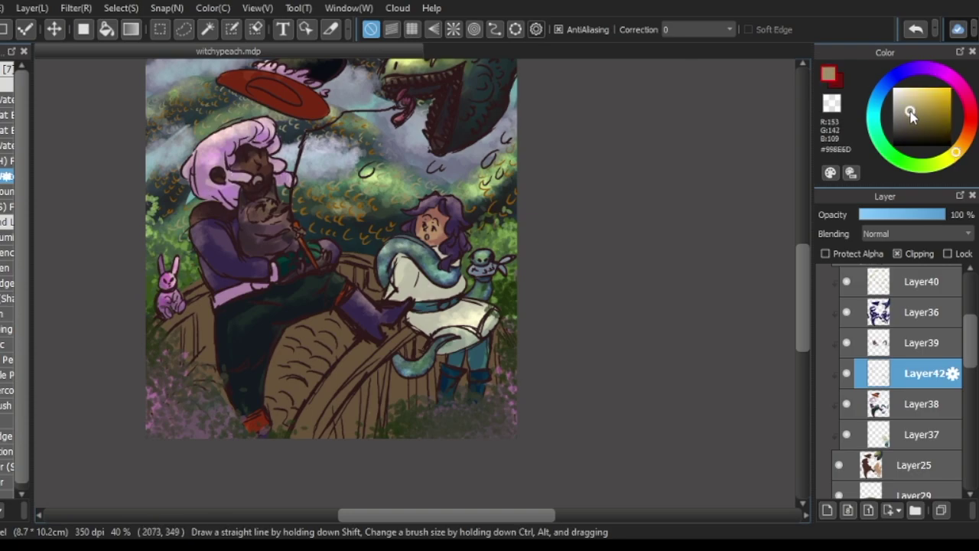
click(967, 134)
click(927, 115)
click(910, 344)
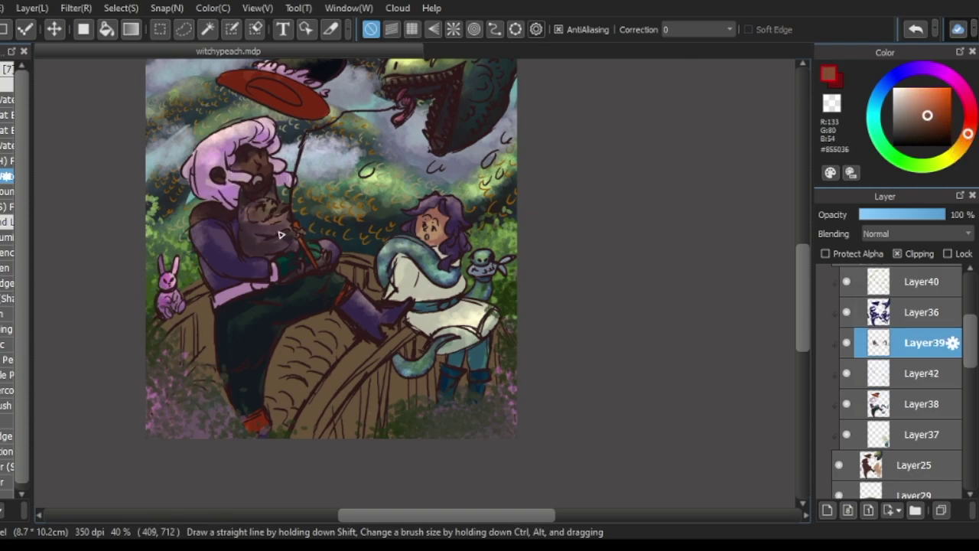
alt+click(449, 238)
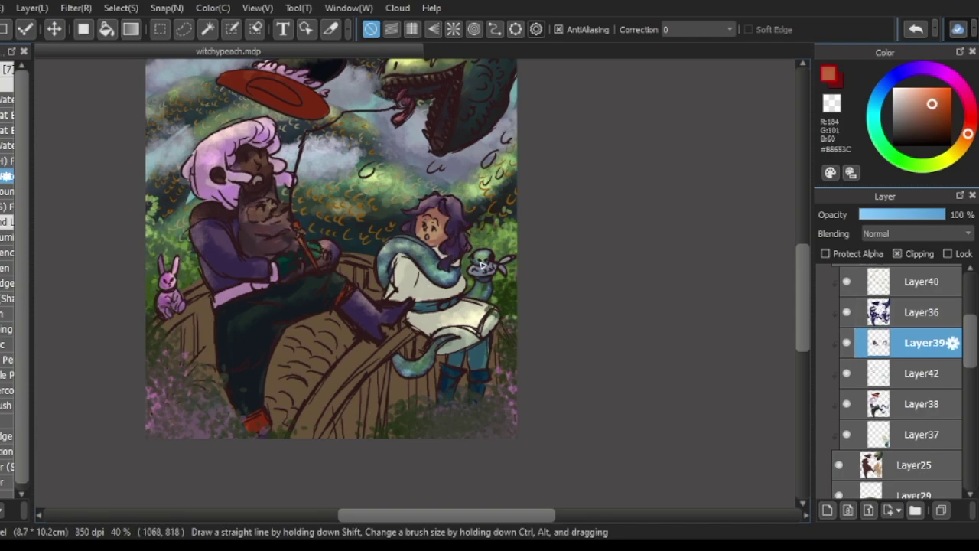
scroll(573, 364, down, 2)
scroll(573, 365, up, 2)
scroll(596, 387, down, 4)
scroll(596, 388, up, 2)
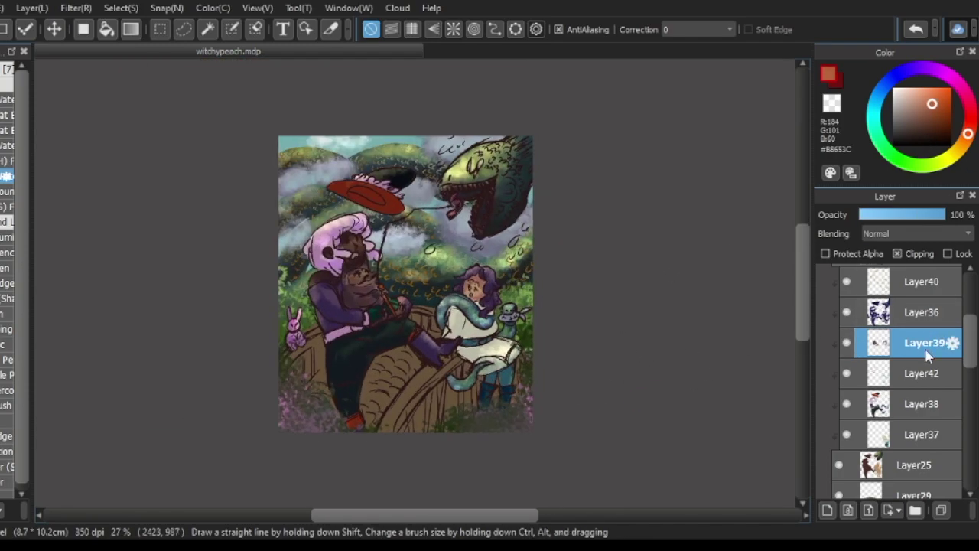
- Add a clipped layer above Layer29 and shade the wooden structure with dark blue, brown #462E1F and pale olive #BFC680
scroll(926, 351, down, 4)
click(914, 339)
click(827, 510)
alt+click(392, 377)
mouse_move(392, 379)
mouse_down()
mouse_move(314, 402)
mouse_move(385, 320)
mouse_up()
click(891, 80)
click(918, 132)
mouse_move(405, 424)
mouse_down()
mouse_move(447, 386)
mouse_move(397, 428)
mouse_up()
mouse_move(457, 362)
mouse_down()
mouse_move(413, 387)
mouse_move(389, 376)
mouse_up()
click(939, 165)
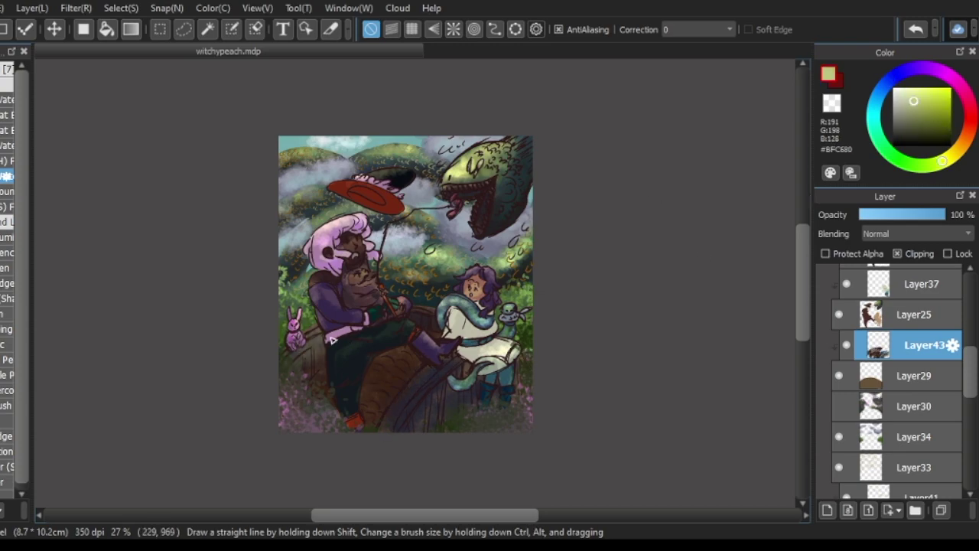
alt+click(386, 404)
- Merge the background layers Layer35, Layer41 and Layer33 into Layer28
scroll(431, 394, down, 2)
scroll(595, 375, up, 2)
drag(969, 386, 969, 421)
click(929, 389)
key(ctrl+e)
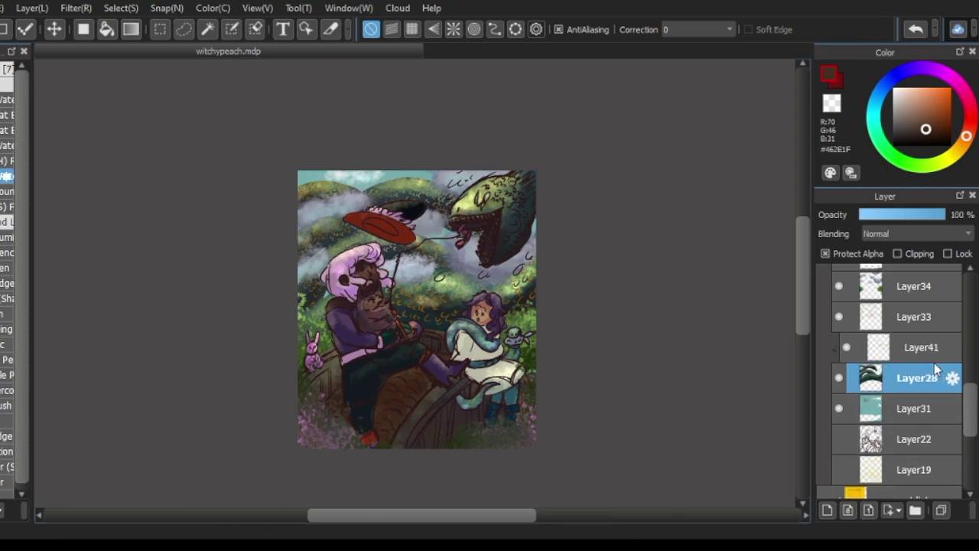
key(ctrl+e)
key(ctrl+e)
scroll(381, 239, up, 3)
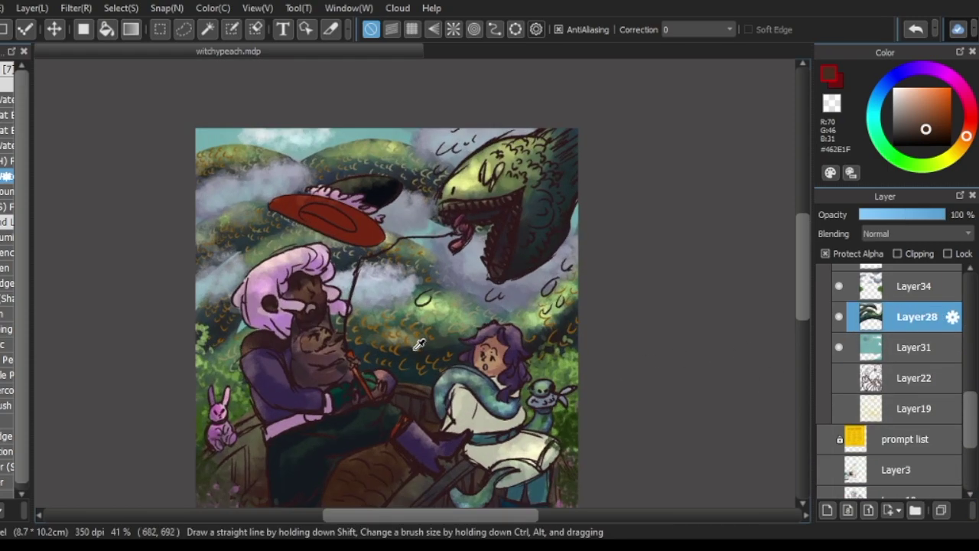
- Add a clipped layer above line-art Layer23 and recolour the serpent's scale lines with golden yellow #C6C24E
scroll(783, 356, down, 4)
click(913, 408)
drag(968, 408, 968, 290)
key(ctrl+shift+n)
scroll(474, 283, up, 1)
alt+click(474, 283)
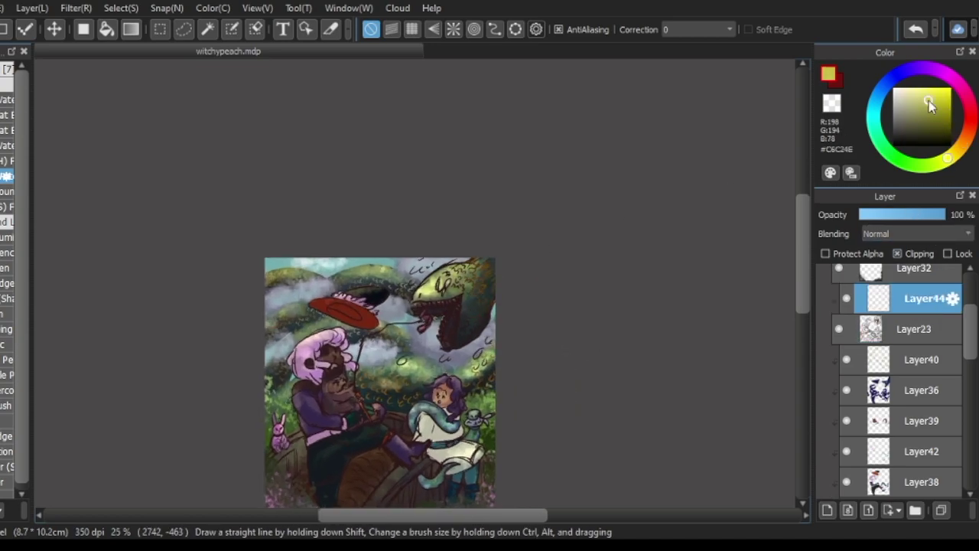
scroll(498, 323, up, 1)
- Recolour the line art of the serpent's head and lower jaw with dark brown #2D1715 and olive #595214
alt+click(404, 301)
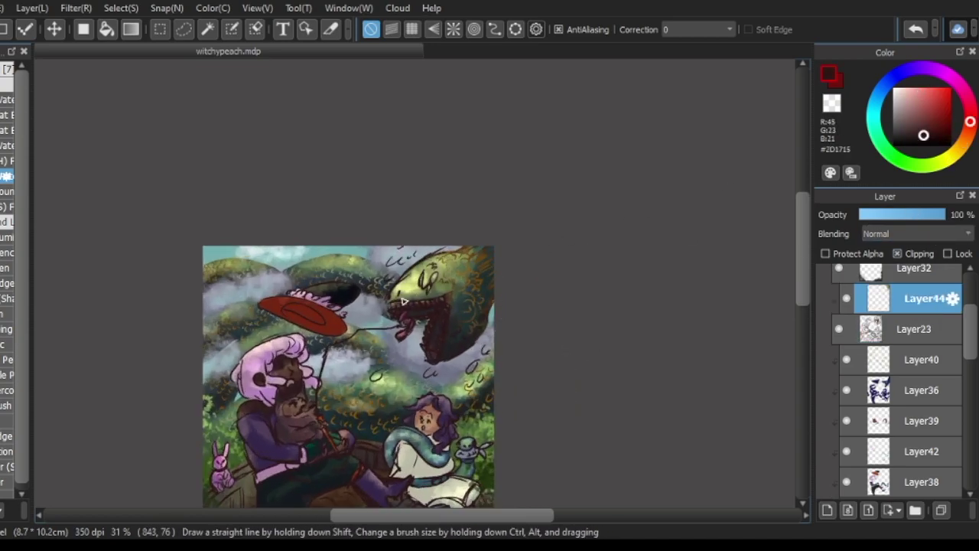
alt+click(431, 325)
scroll(413, 351, up, 1)
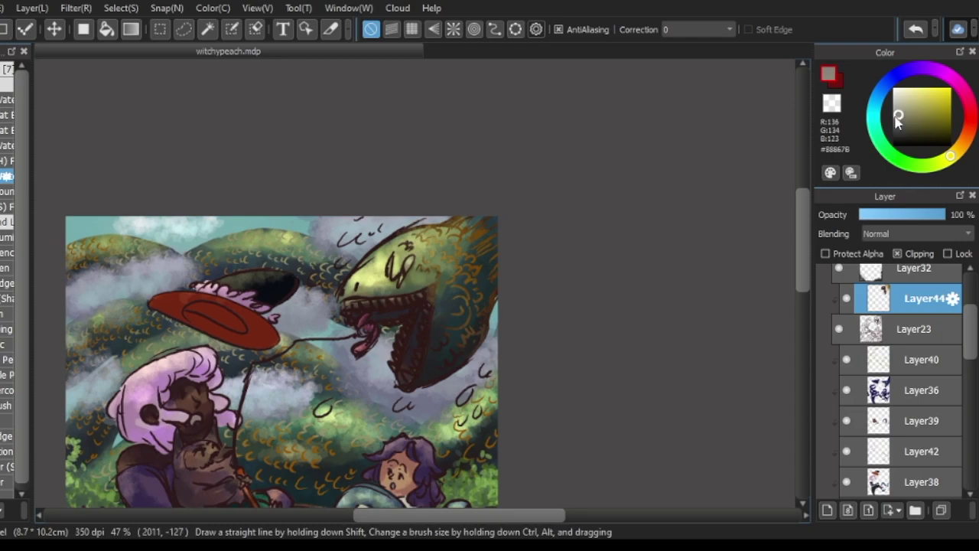
scroll(400, 381, up, 1)
alt+click(397, 345)
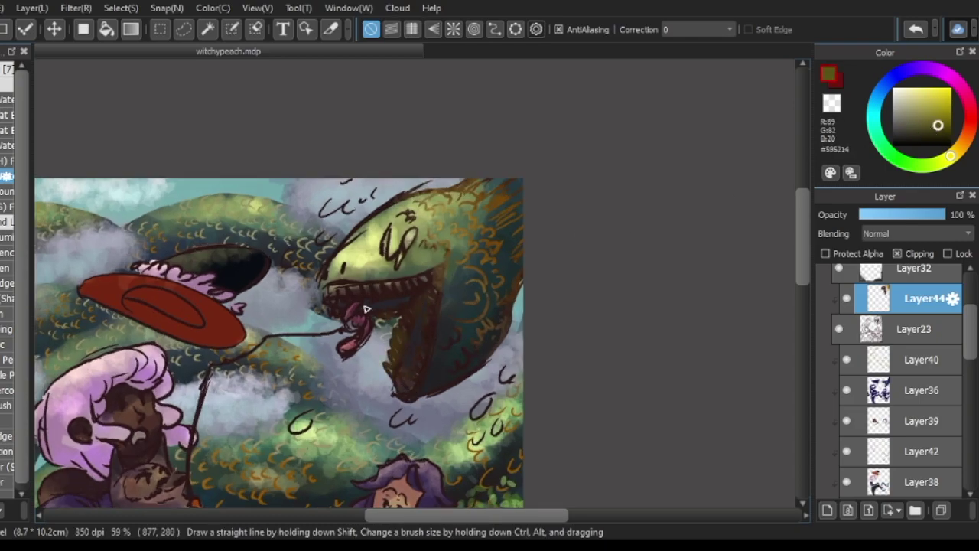
- Recolour the lines inside the serpent's mouth with dark reddish brown #3E1908
click(967, 133)
click(946, 135)
scroll(401, 392, down, 3)
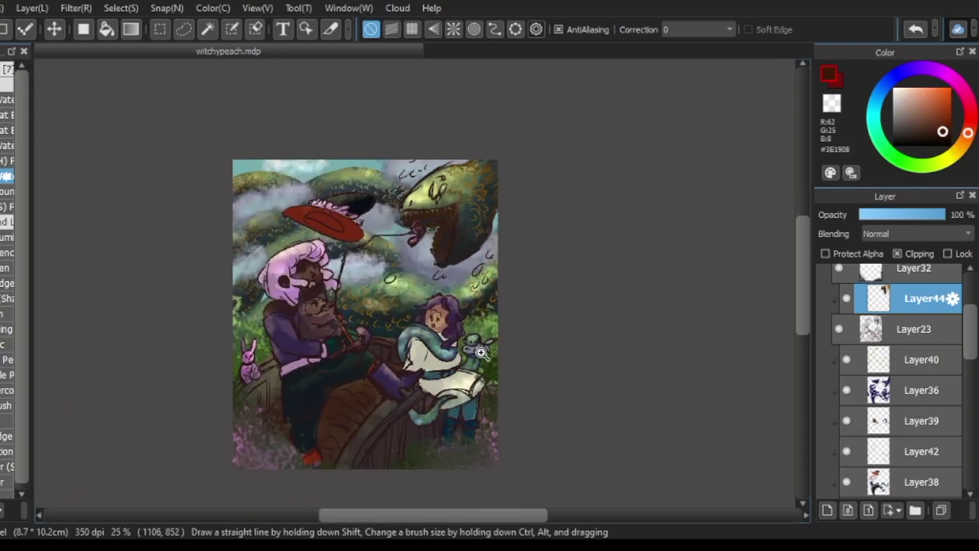
- Set the colour to near-black navy #050418 and recolour the outlines of the two characters
alt+click(413, 216)
click(903, 72)
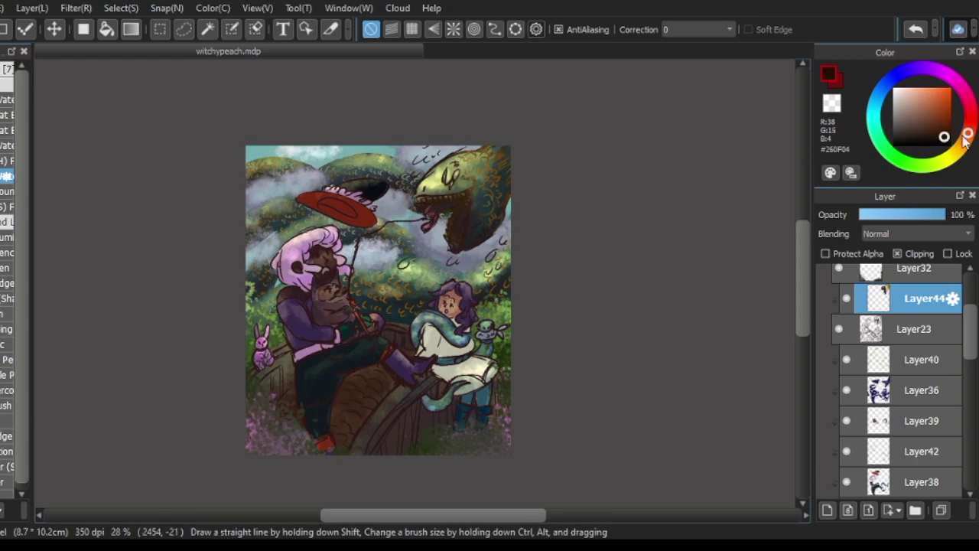
click(941, 140)
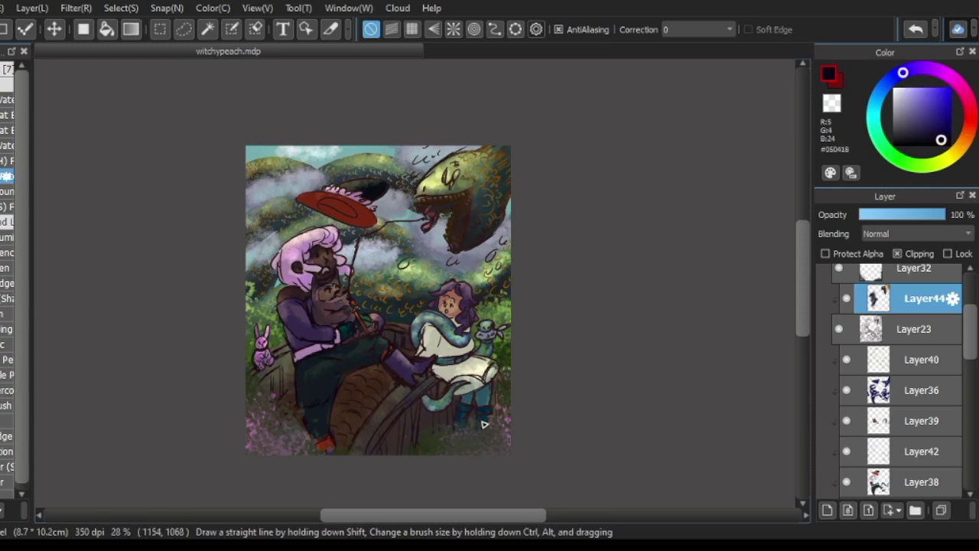
scroll(478, 225, up, 1)
scroll(492, 247, up, 1)
- Recolour the loose scales' outlines around the serpent with blue #0F4977 and the wooden structure's lines with dark red #520502
alt+click(428, 157)
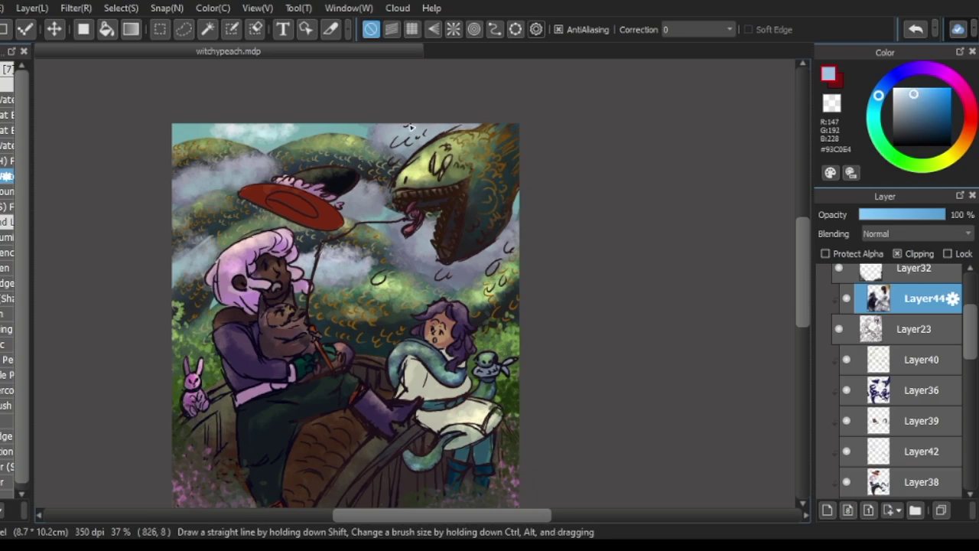
alt+click(447, 222)
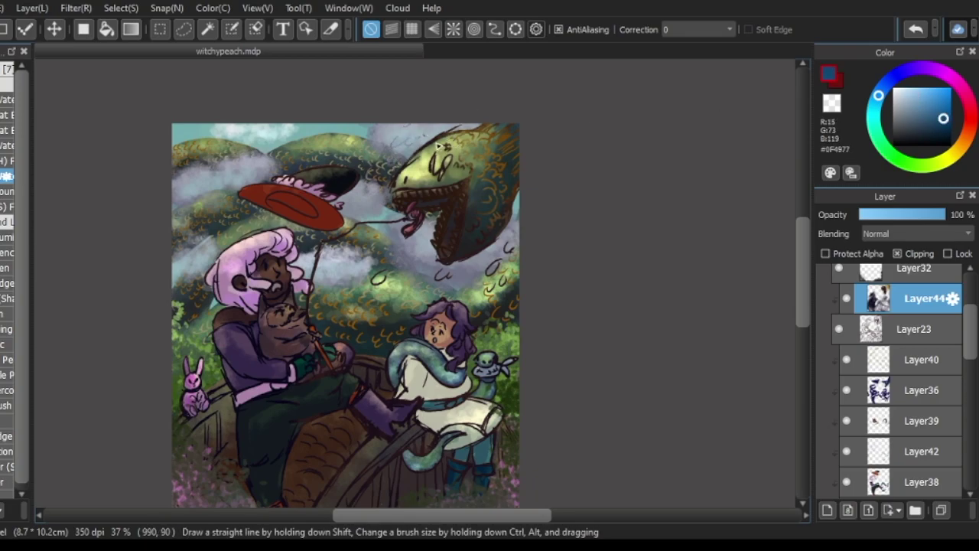
scroll(505, 280, down, 1)
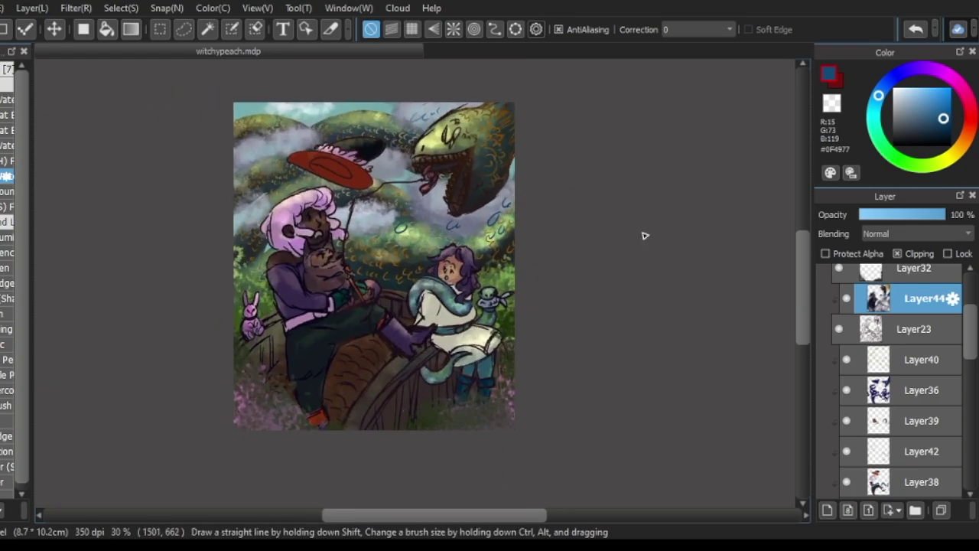
alt+click(258, 325)
alt+click(280, 330)
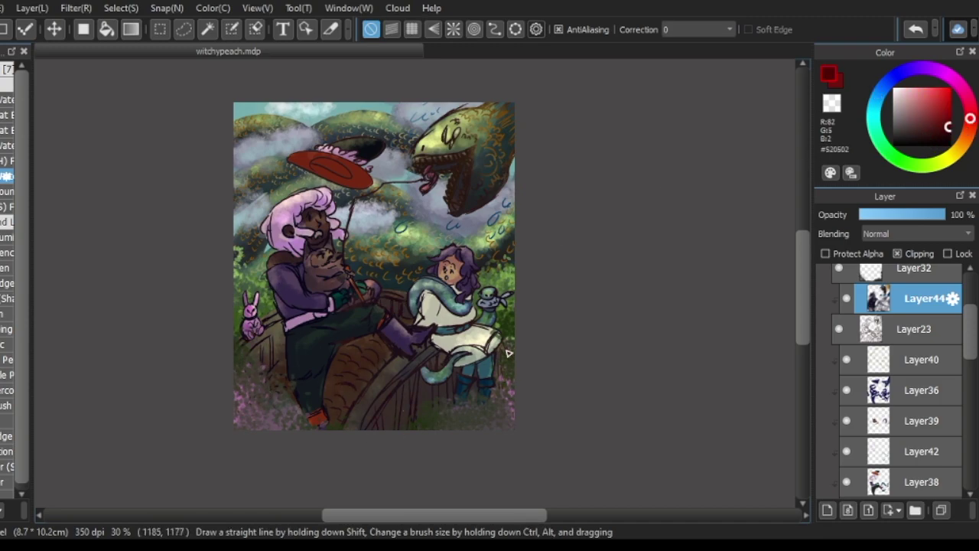
- Merge the clipped colour layers above Layer25 down into it, and merge Layer43 into Layer29
scroll(550, 412, down, 1)
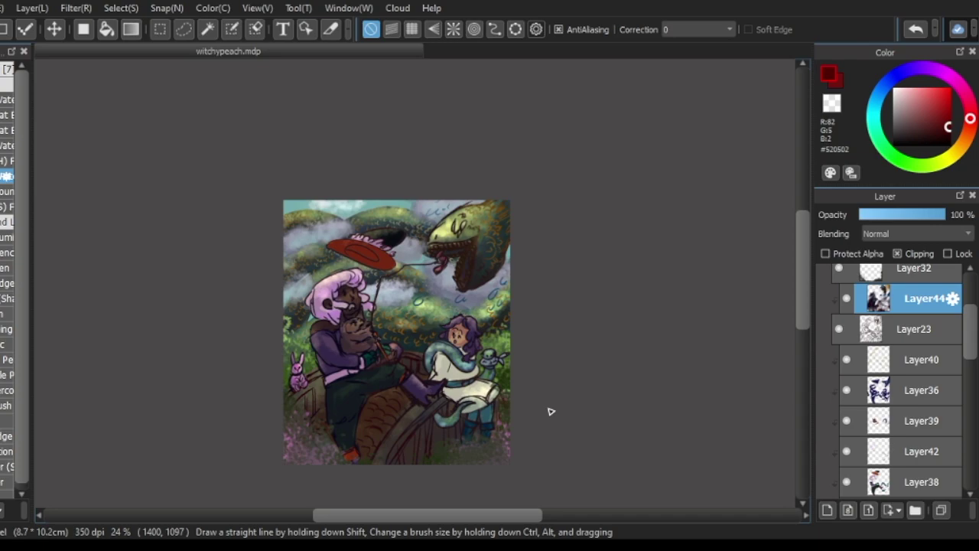
scroll(490, 428, up, 2)
scroll(918, 383, down, 3)
click(922, 365)
click(974, 509)
click(973, 509)
click(973, 509)
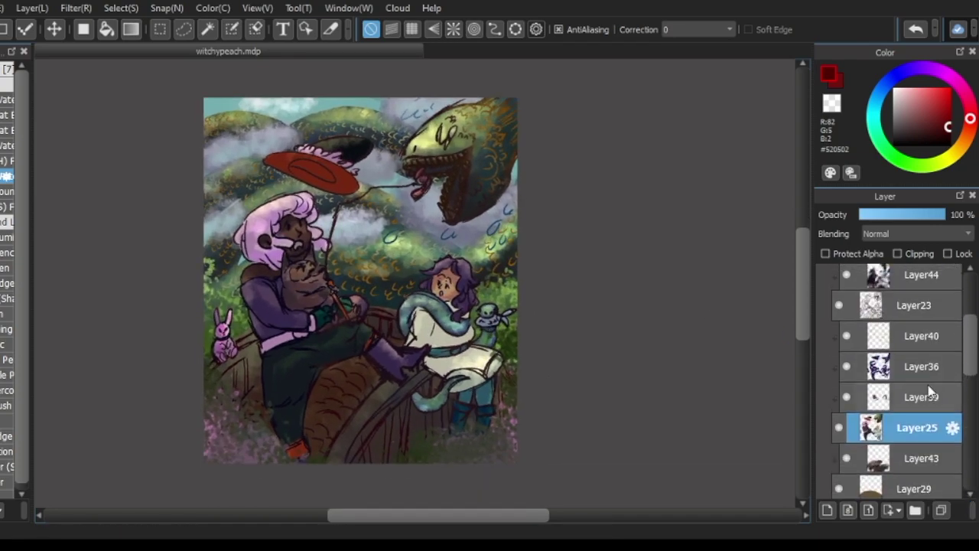
key(Delete)
click(927, 342)
key(Delete)
key(Delete)
- Add a layer beneath Layer25 and paint dark purple #1F142D shadows on the wooden structure below the raised boot and seated girl
key(ctrl+shift+n)
scroll(399, 352, up, 3)
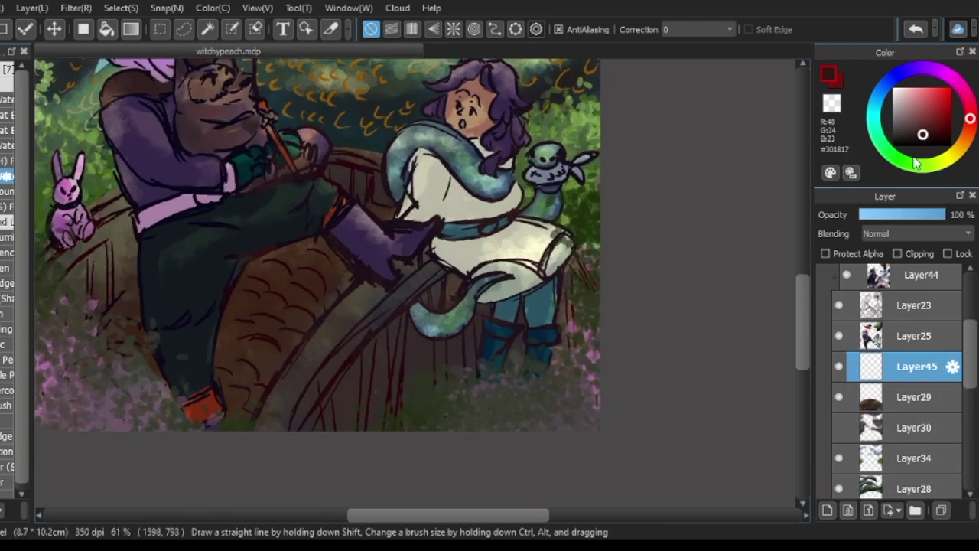
click(894, 77)
click(909, 133)
drag(392, 297, 341, 333)
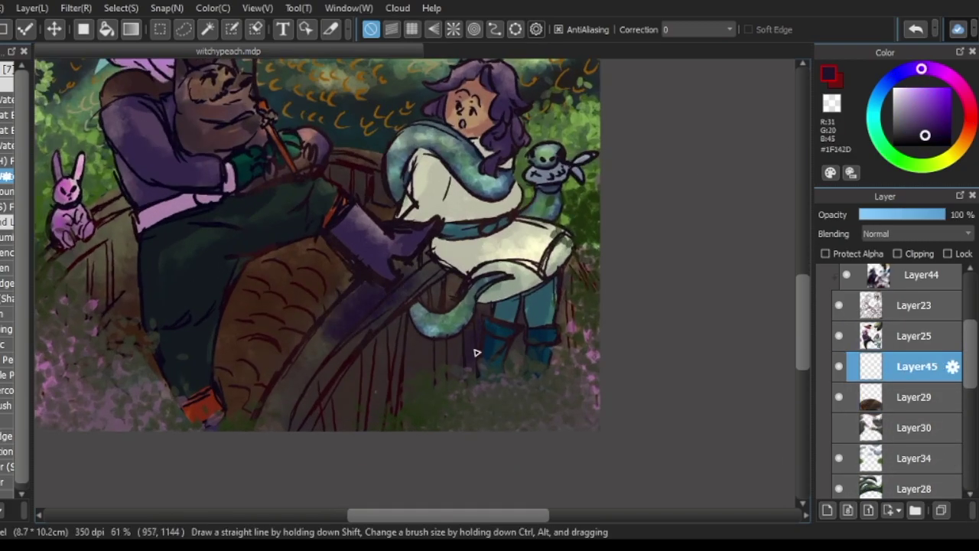
scroll(481, 250, down, 2)
- Add a layer above Layer25 and paint #1F142D shadows over the two characters
key(ctrl+shift+n)
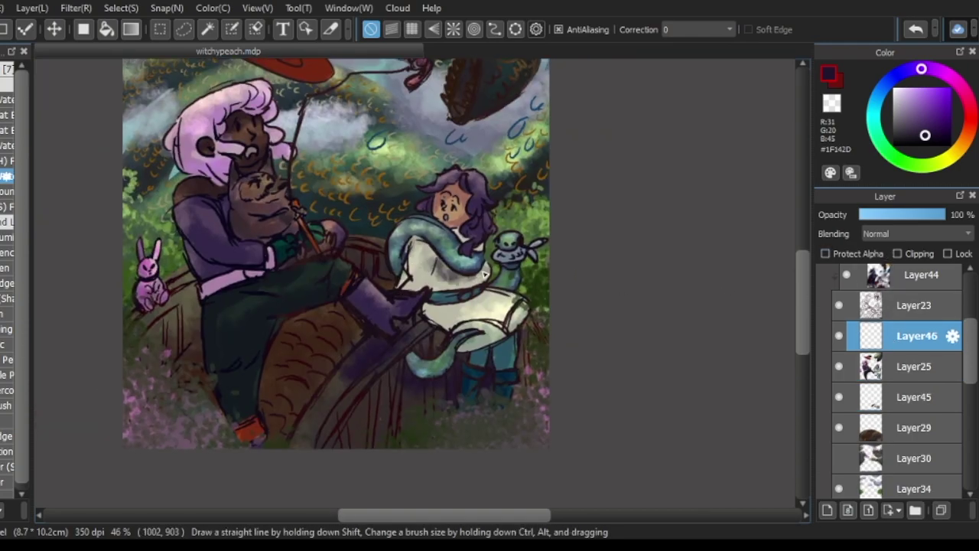
scroll(483, 261, up, 2)
scroll(245, 325, down, 2)
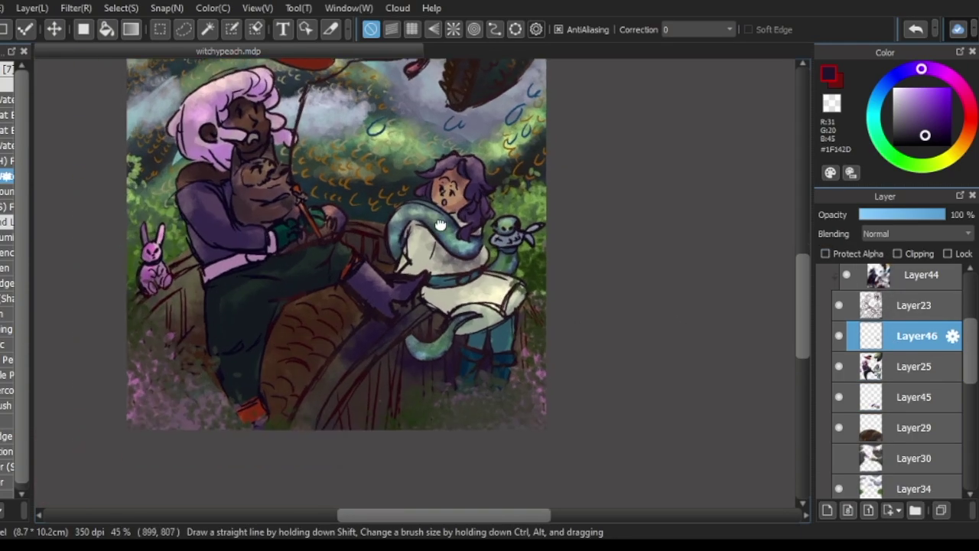
scroll(315, 254, up, 1)
scroll(940, 234, down, 2)
scroll(655, 296, down, 2)
- Set the wood shadow layer, Layer45, to Multiply blending with about 46% opacity
click(917, 397)
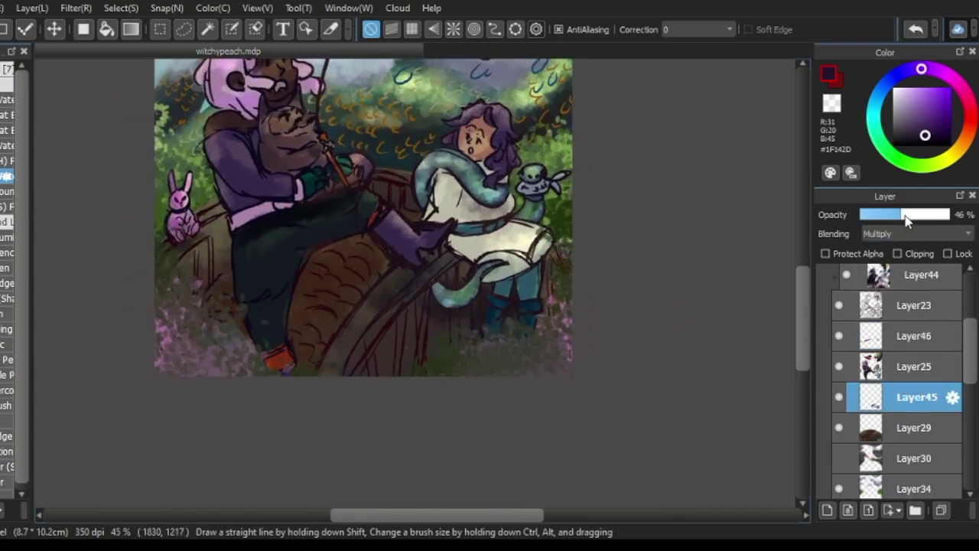
scroll(627, 273, down, 3)
scroll(616, 332, up, 3)
- Paint further shadows across the characters and red hat on Layer46, using Multiply at 69% opacity without clipping
ctrl+click(325, 274)
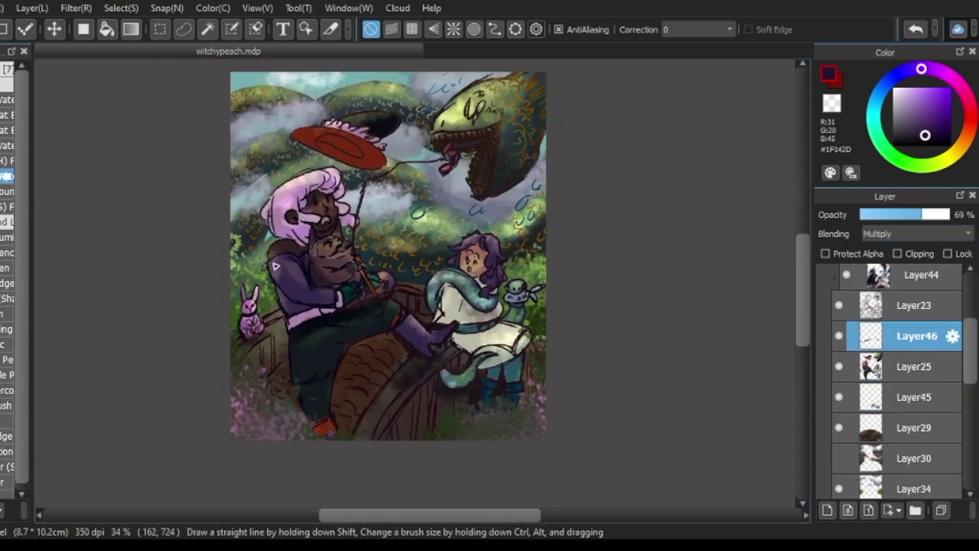
click(897, 253)
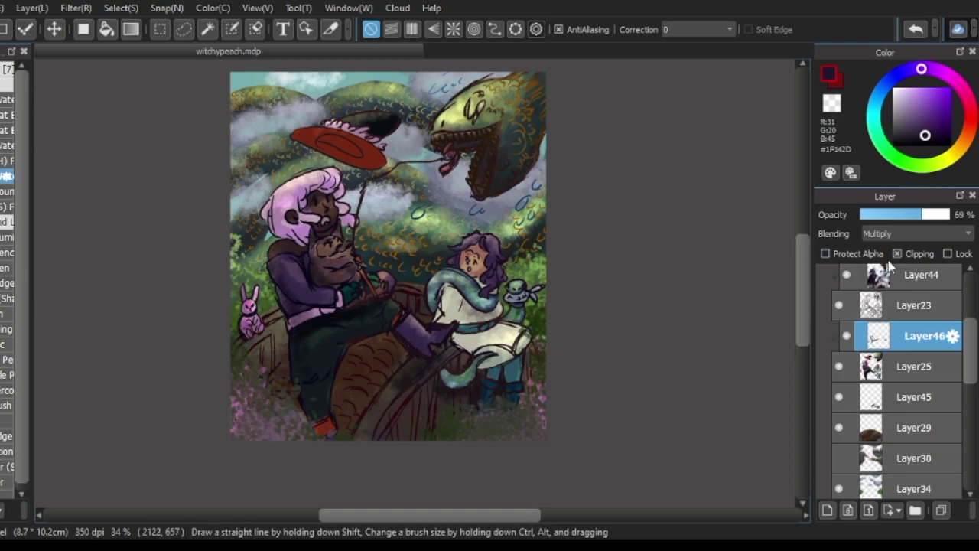
click(897, 254)
scroll(287, 276, down, 1)
scroll(329, 256, up, 1)
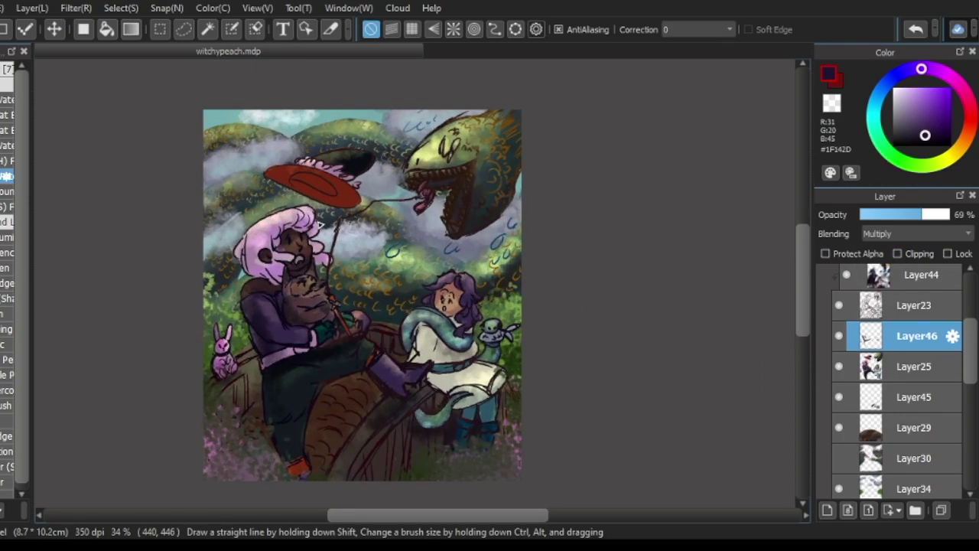
scroll(349, 228, down, 1)
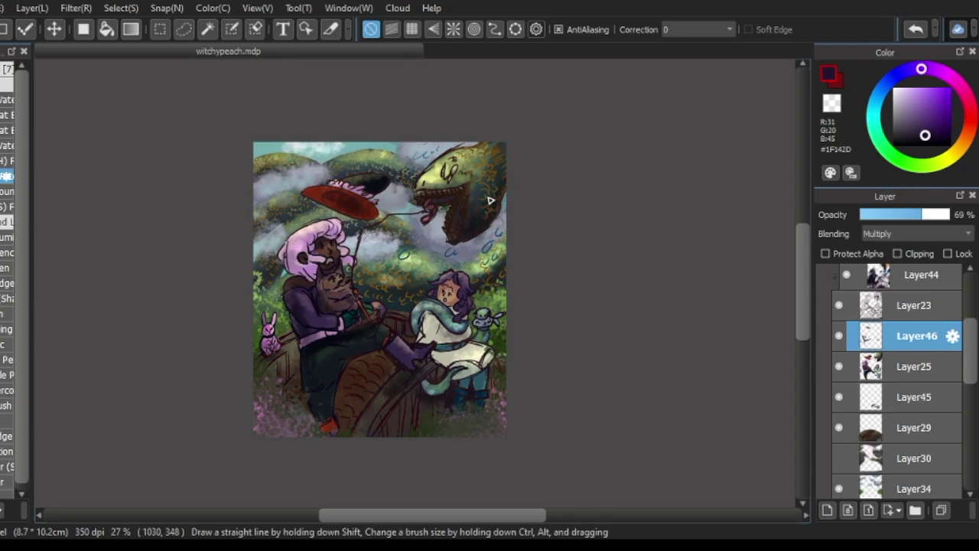
scroll(490, 201, down, 1)
- Merge the wood shadows into Layer29, then merge the character shadows and line art into Layer25
click(914, 365)
click(922, 392)
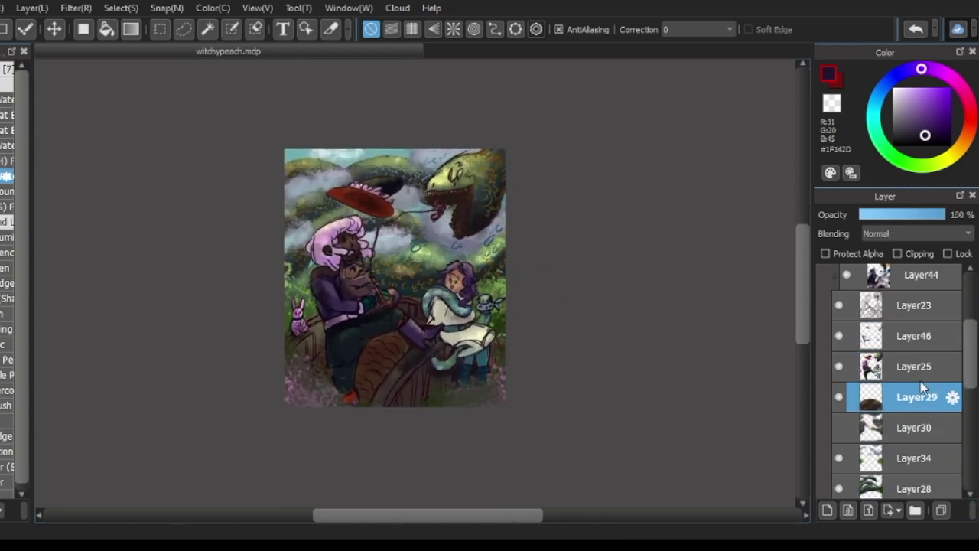
scroll(944, 376, up, 3)
click(928, 406)
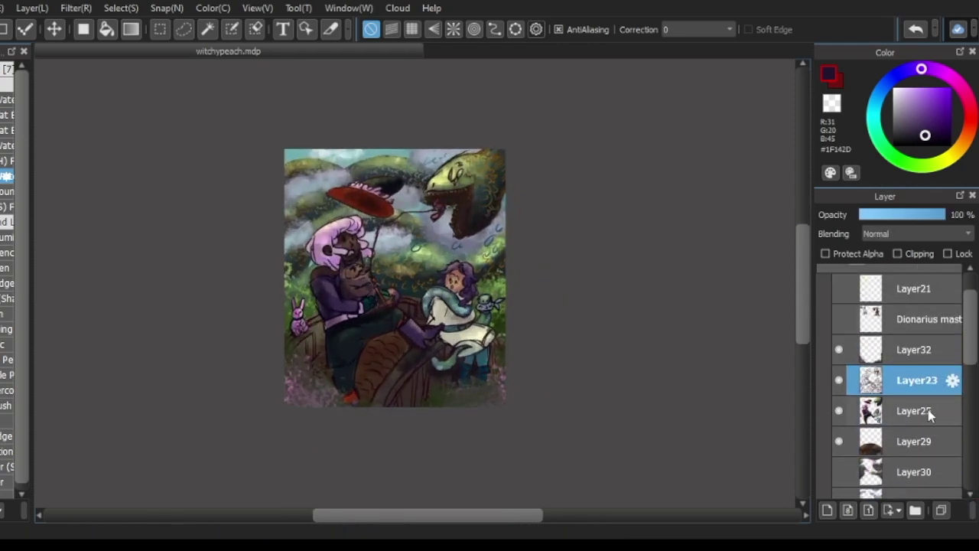
key(ctrl+z)
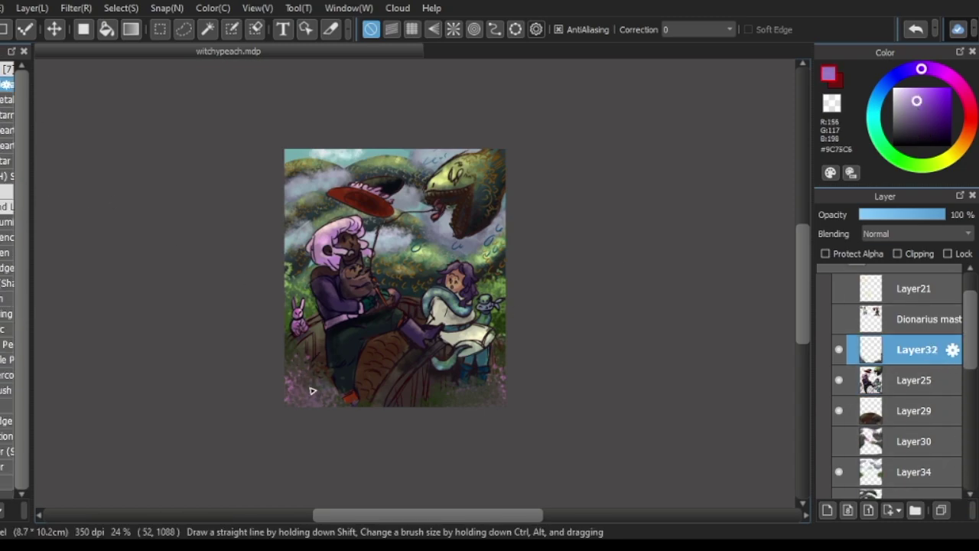
- Dab flowers and darker accents over the surrounding foliage on Layer32, using light pink #E7ABF5, dark purple #36153E and grey-green #2E413F
click(940, 93)
click(911, 91)
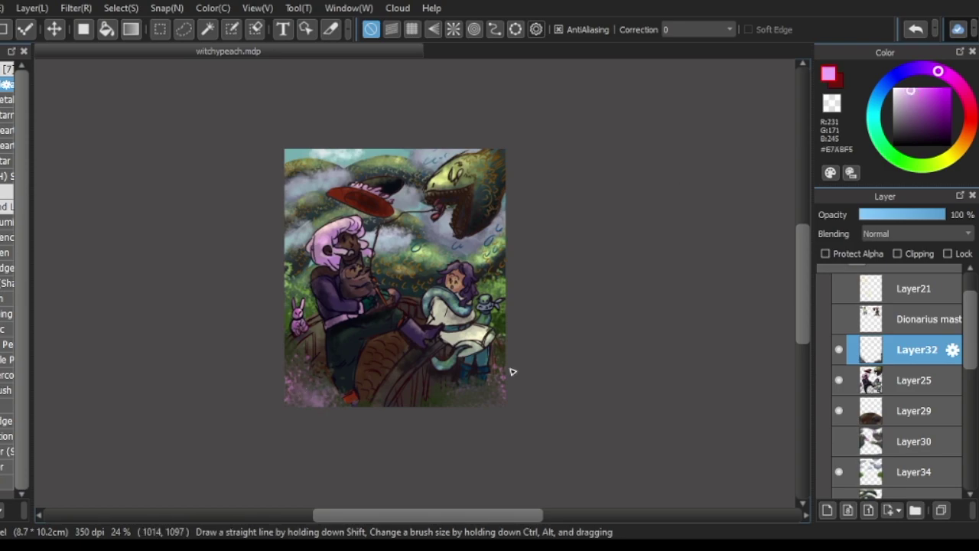
alt+click(494, 283)
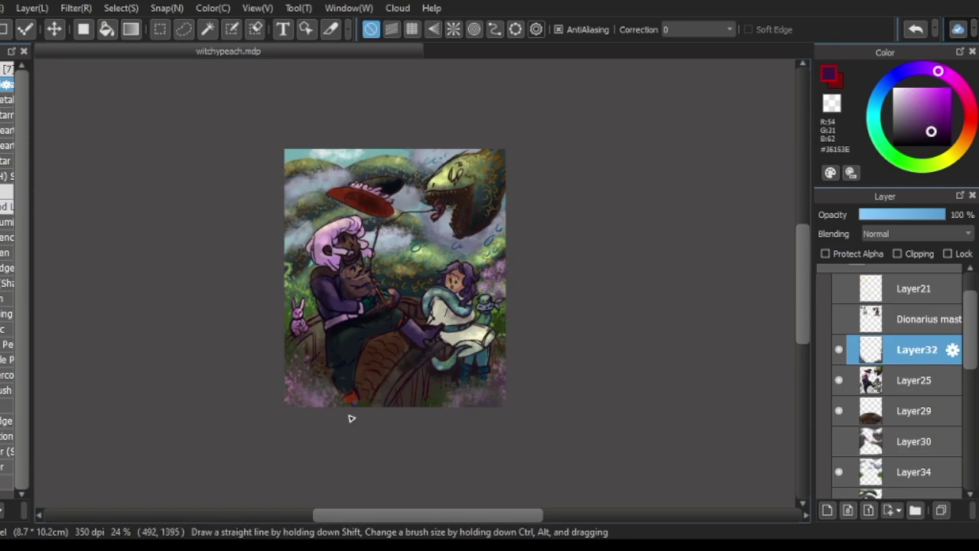
alt+click(482, 375)
scroll(504, 334, down, 2)
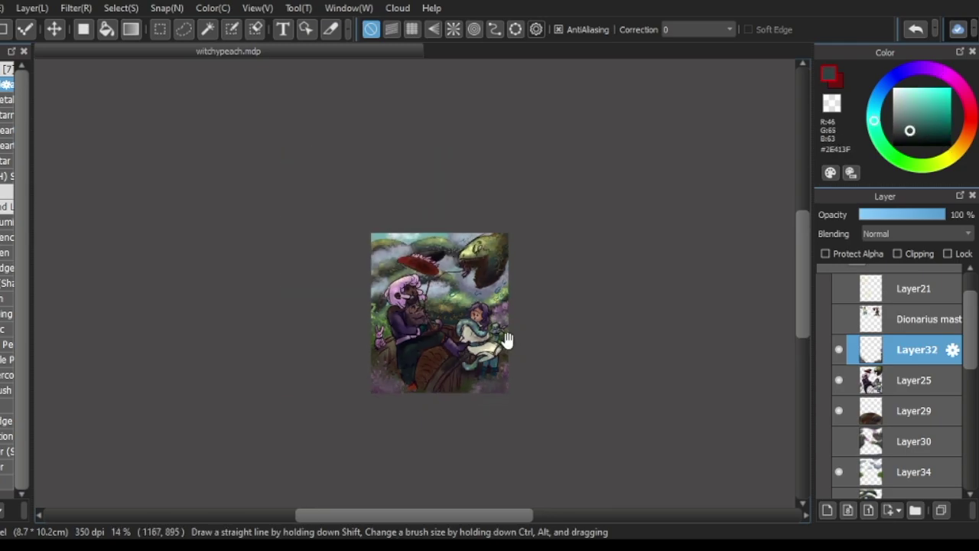
- Merge the foliage layer Layer32 and character layer Layer25 down into Layer29
scroll(505, 335, up, 3)
click(970, 506)
click(970, 506)
click(914, 442)
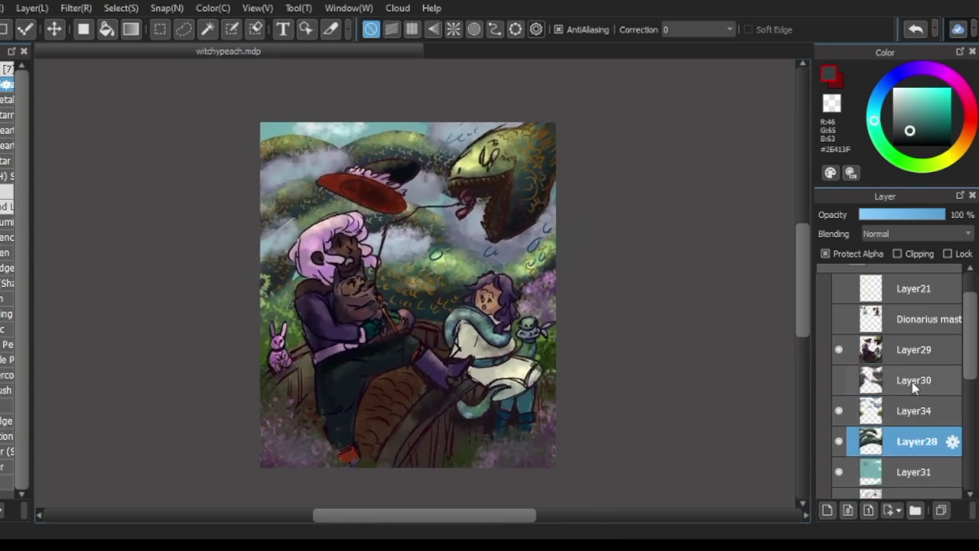
- Move the hidden Layer30 beneath Layer31 and merge Layer34 into Layer28
drag(842, 380, 842, 472)
click(844, 390)
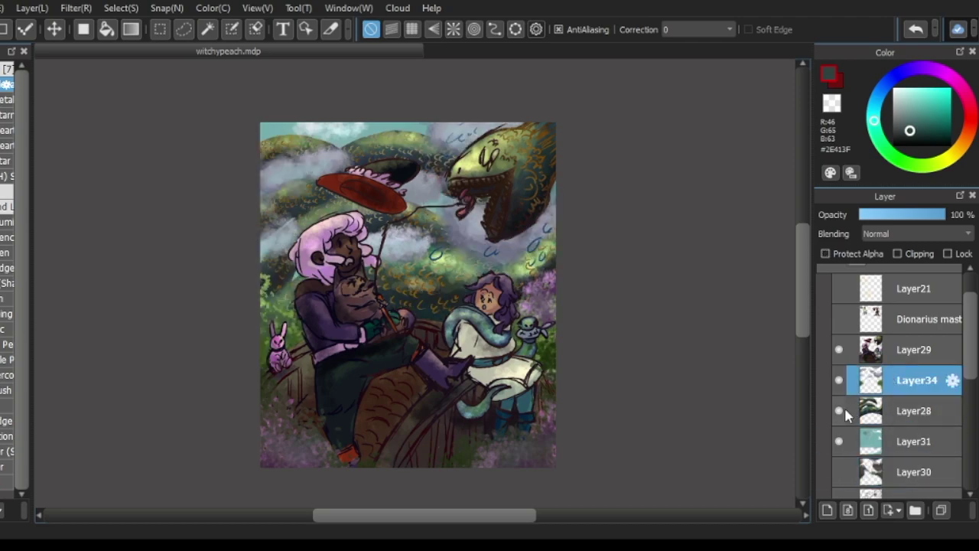
click(974, 512)
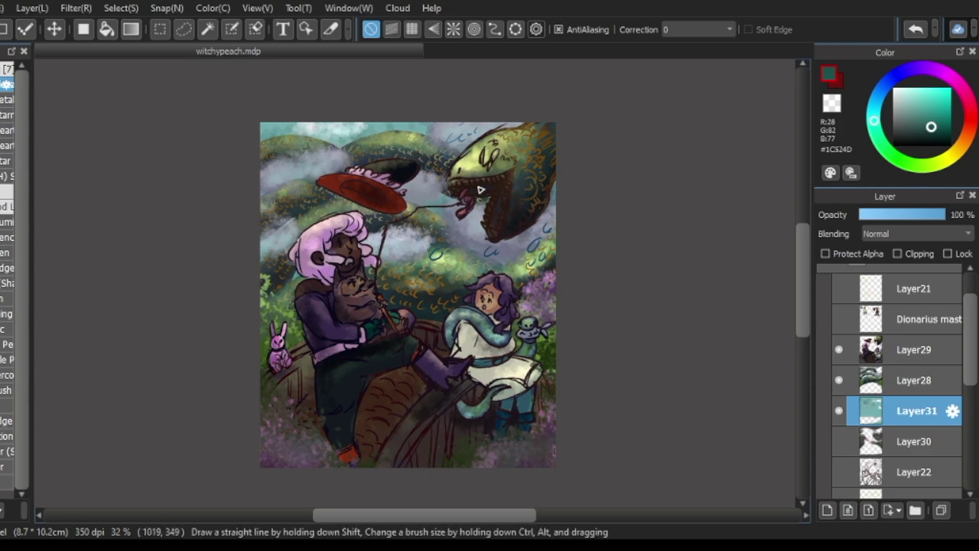
- Brighten the sky on Layer31 with light cyan #6DEFF2 and sample colours from the canvas for further blending
alt+click(508, 208)
click(5, 191)
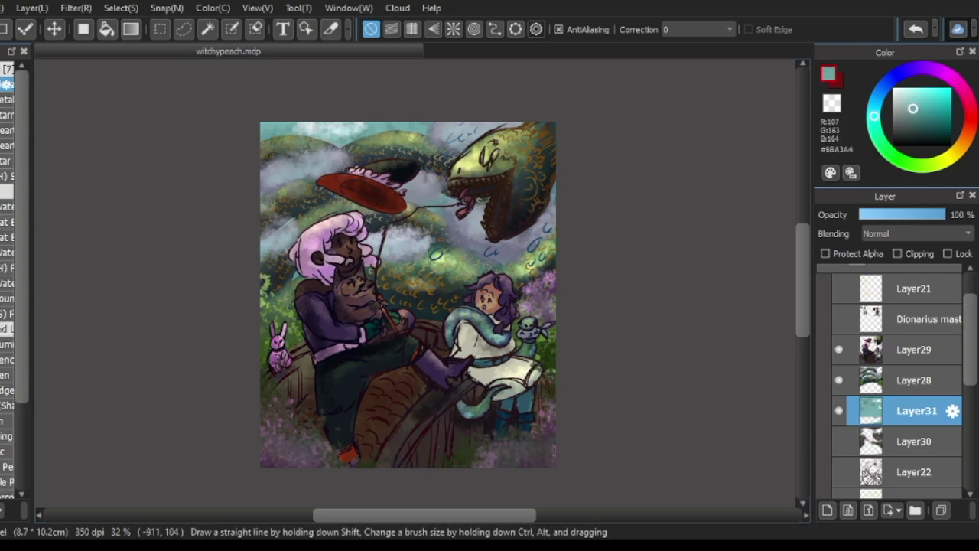
alt+click(302, 128)
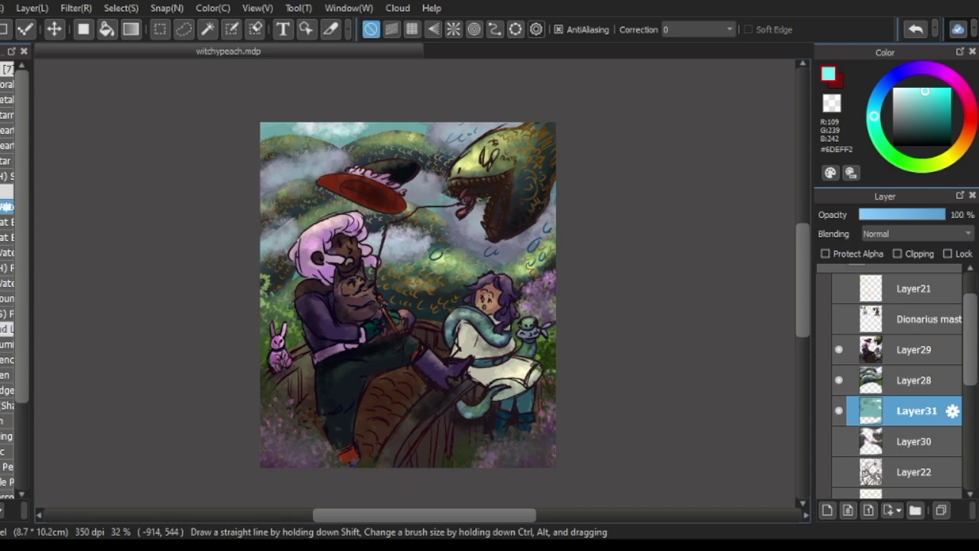
alt+click(413, 138)
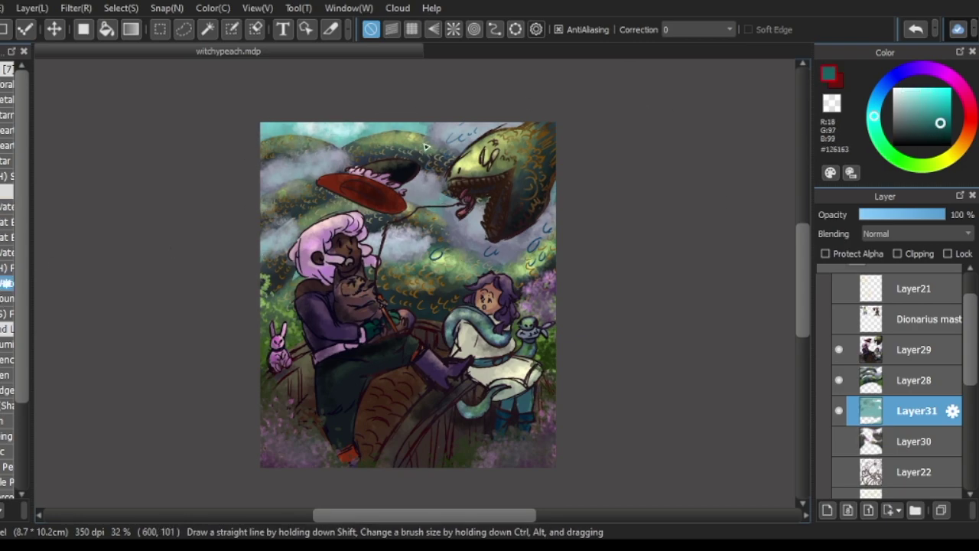
scroll(590, 354, down, 2)
scroll(582, 368, up, 3)
- Merge Layer28 and Layer29 down into Layer31, combining the whole painting on one layer
click(955, 382)
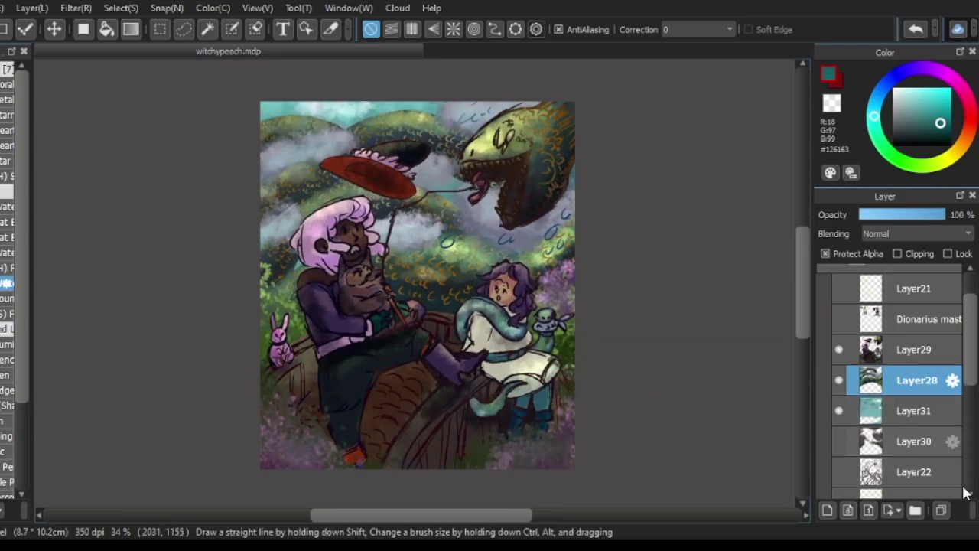
key(ctrl+e)
click(934, 360)
key(ctrl+e)
scroll(911, 360, up, 2)
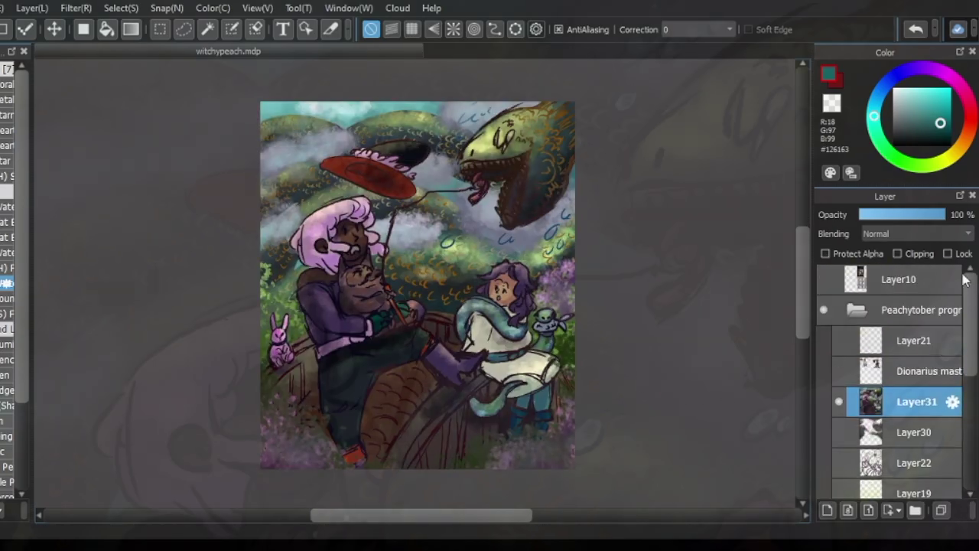